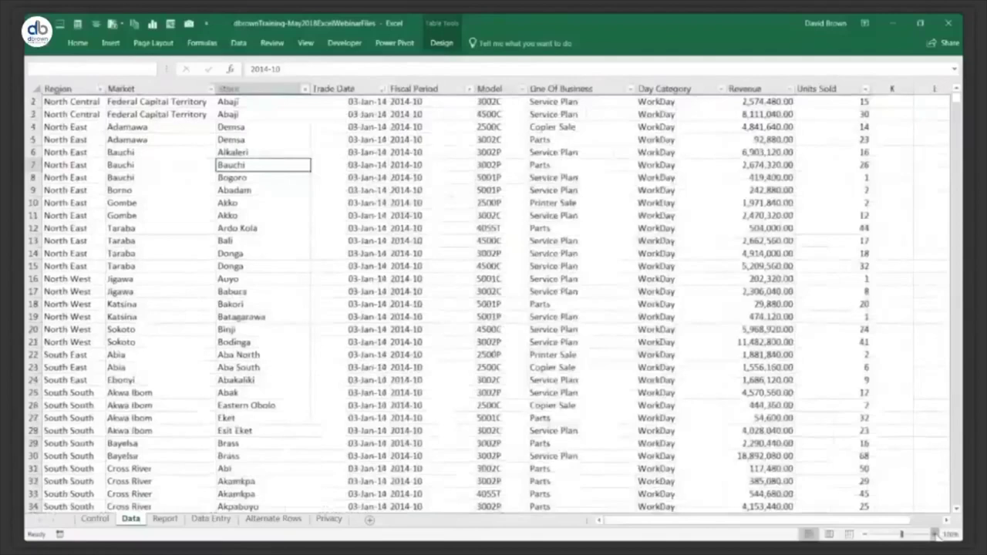
# Examine the columns and records of the sales table on the Data sheet at 120% zoom, including the Revenue figures
pyautogui.click(935, 533)
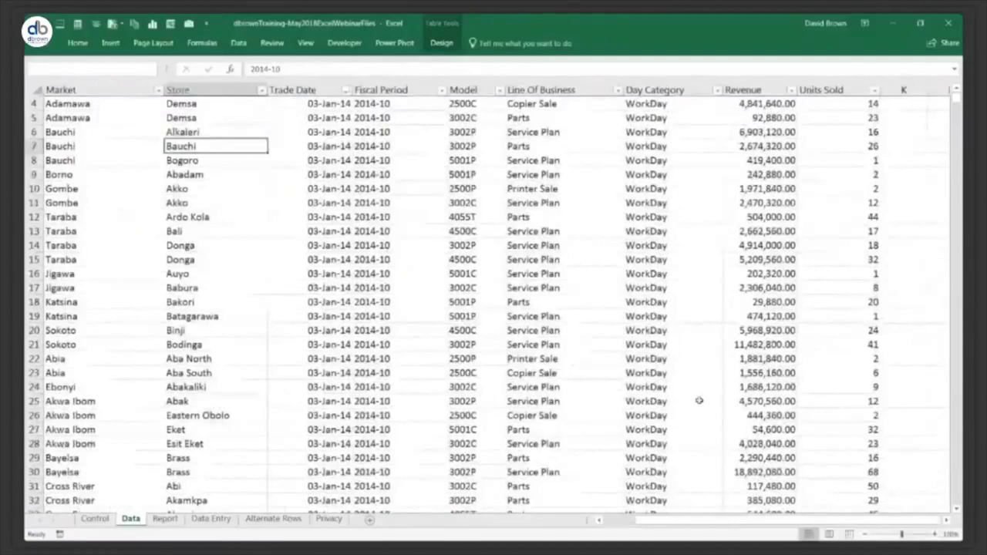
pyautogui.hotkey('ctrl', 'Home')
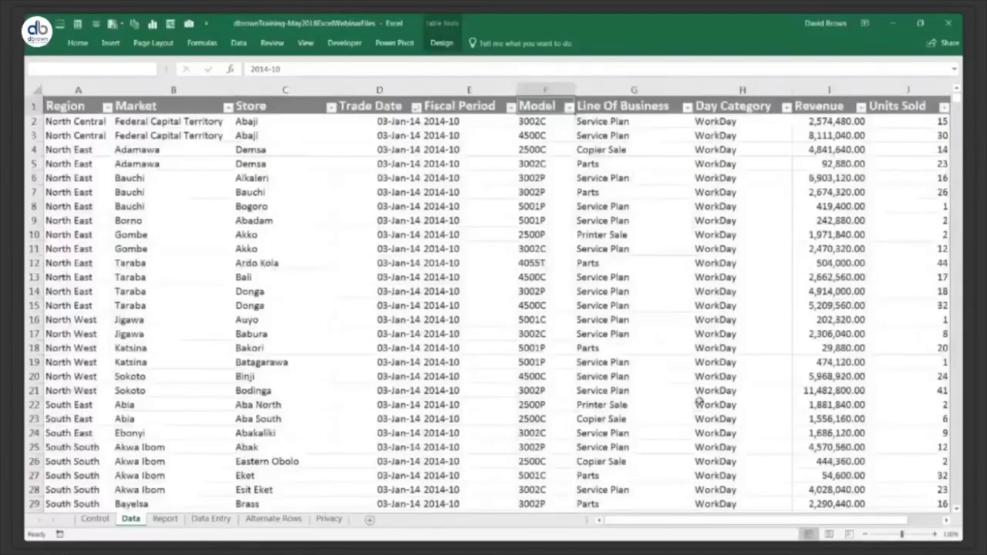
pyautogui.hscroll(2, 699, 400)
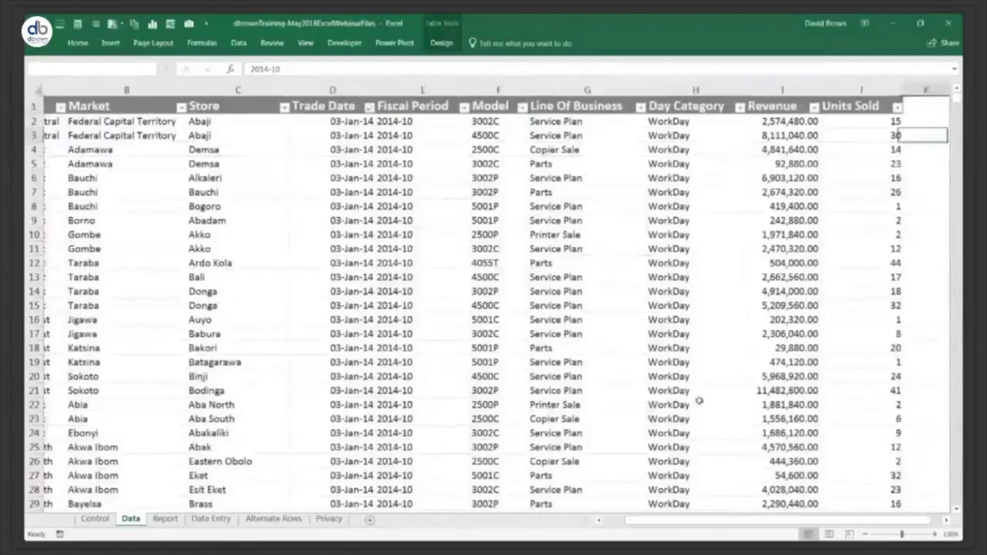
pyautogui.hscroll(-2, 699, 400)
pyautogui.press('Left')
pyautogui.press('Left')
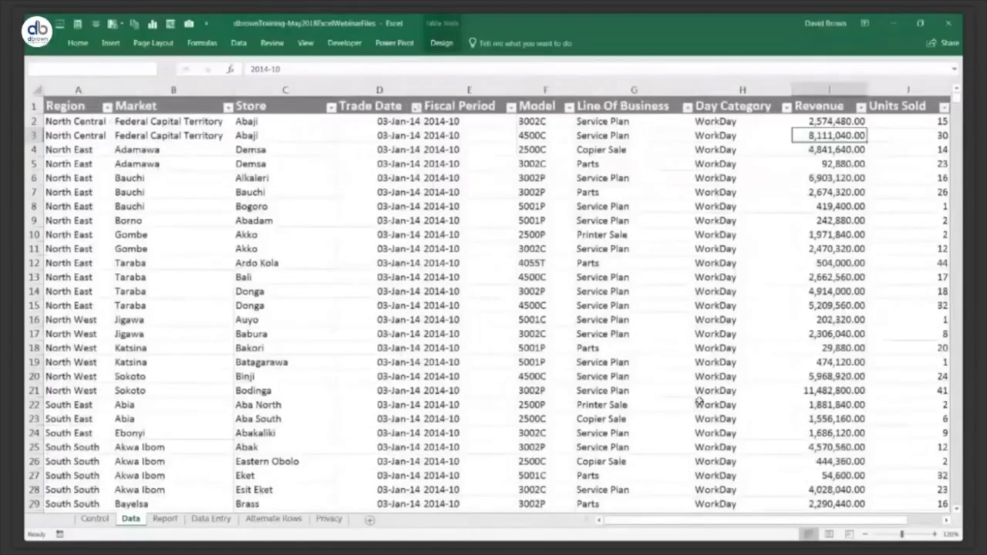
pyautogui.hotkey('shift', 'Down')
pyautogui.hotkey('shift', 'Down')
pyautogui.hotkey('shift', 'Down')
pyautogui.hotkey('shift', 'Down')
pyautogui.hotkey('shift', 'Up')
pyautogui.hotkey('shift', 'Up')
pyautogui.hotkey('shift', 'Up')
pyautogui.hotkey('shift', 'Up')
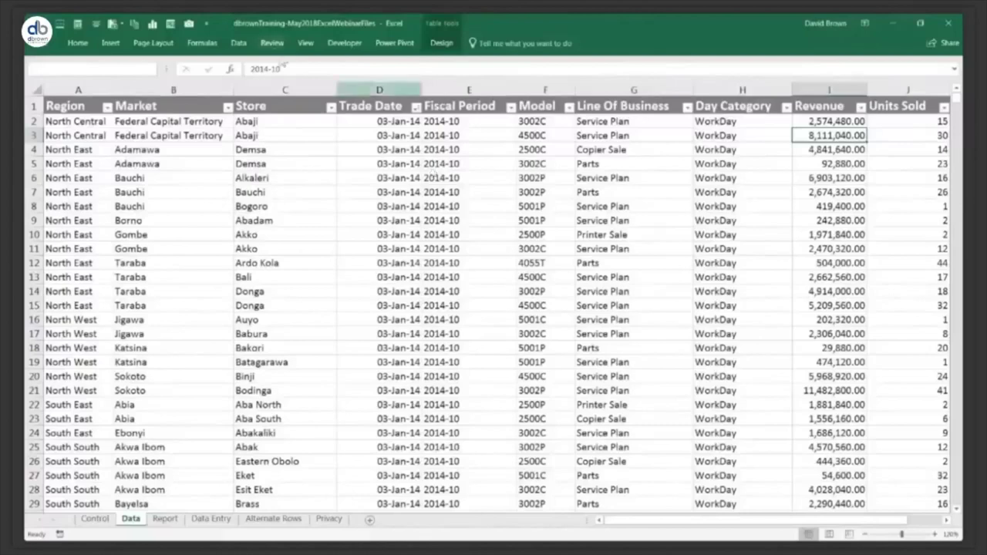
# Keep the ribbon permanently expanded with the Home commands showing
pyautogui.click(78, 44)
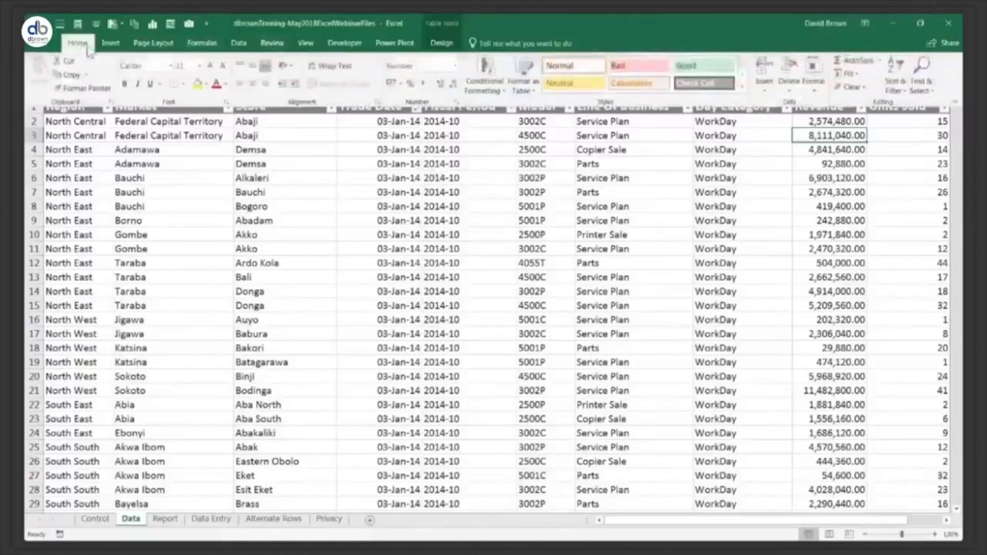
pyautogui.doubleClick(80, 44)
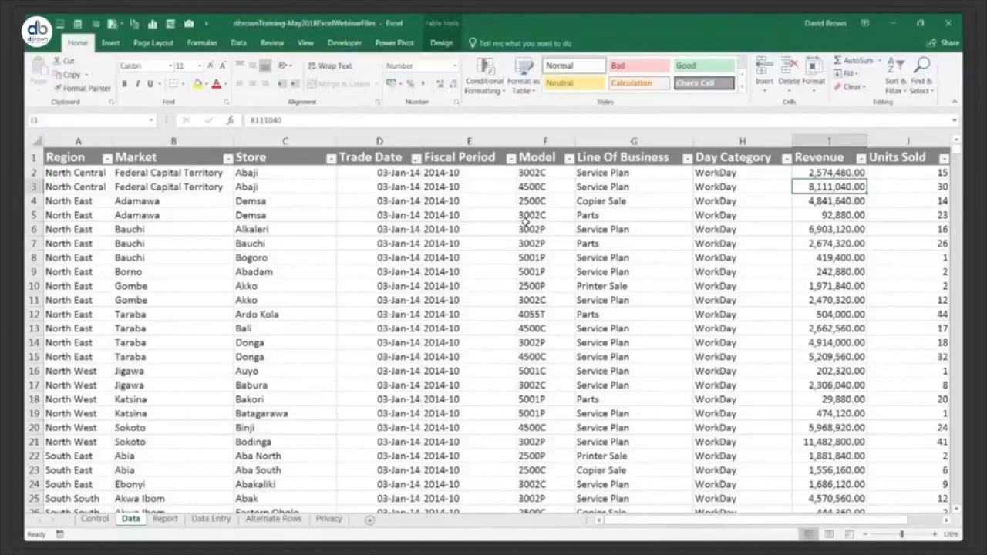
# Check the installed Office product and version information on the Account page, and return to the worksheet
pyautogui.click(47, 49)
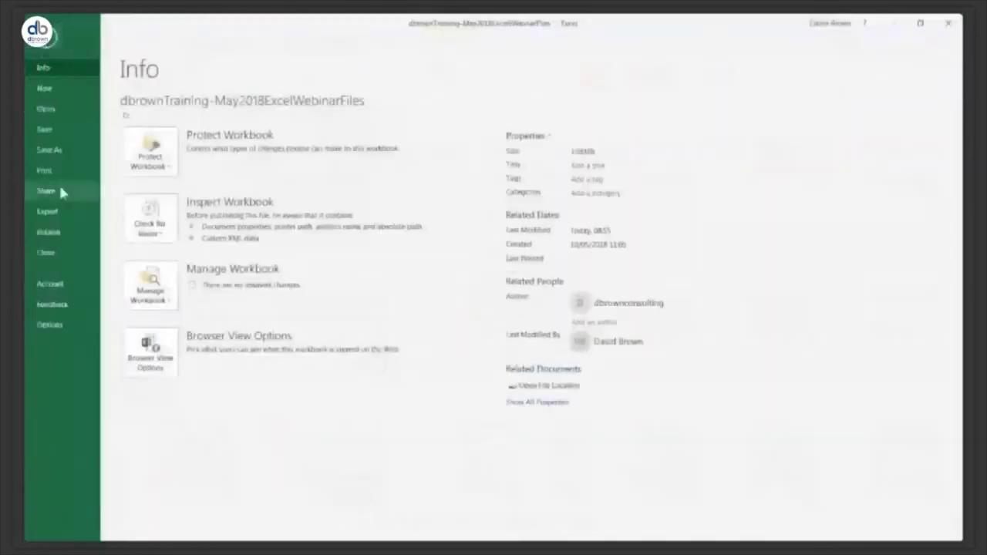
pyautogui.click(49, 285)
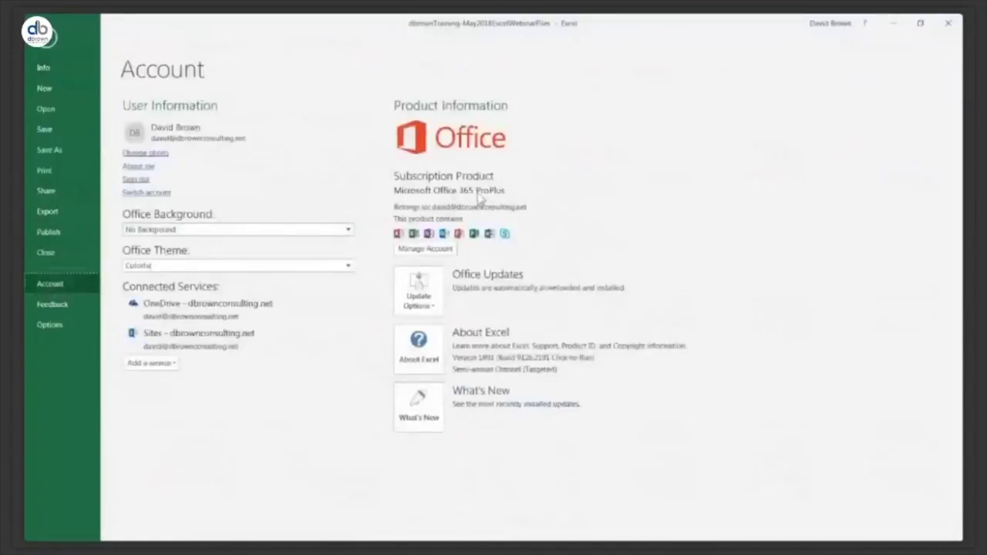
pyautogui.press('Escape')
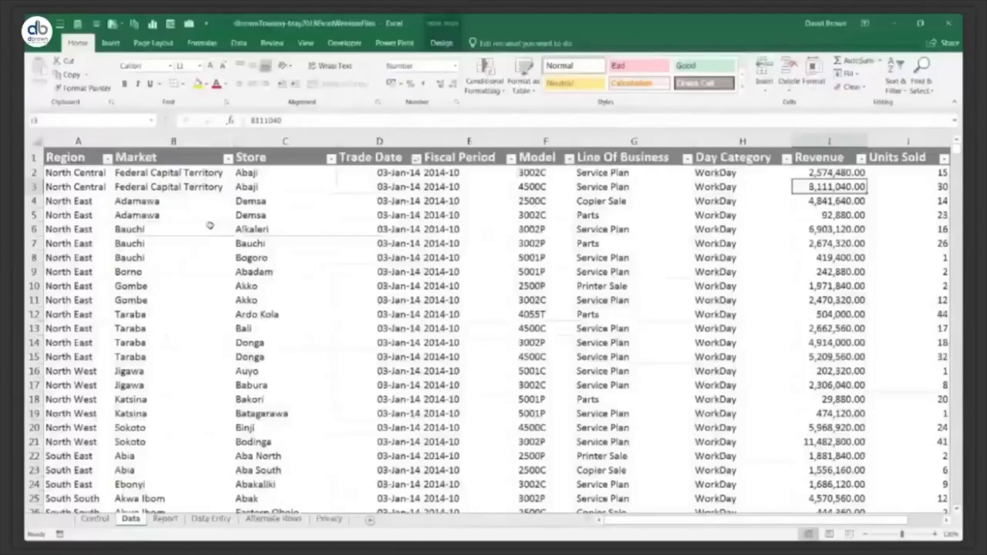
# Review the Conditional Formatting options, including Highlight Cells Rules, Data Bars and Color Scales, without applying a rule
pyautogui.click(209, 225)
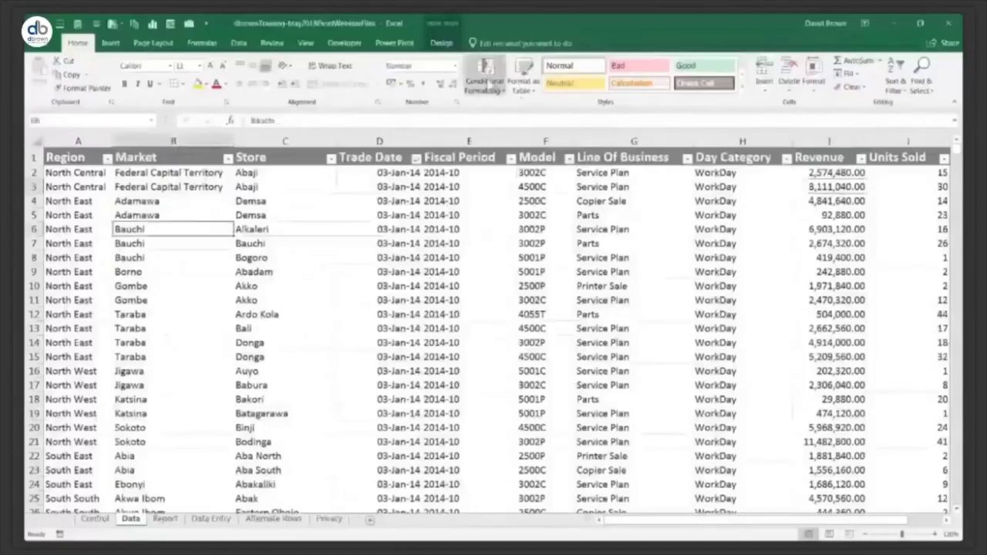
pyautogui.click(504, 91)
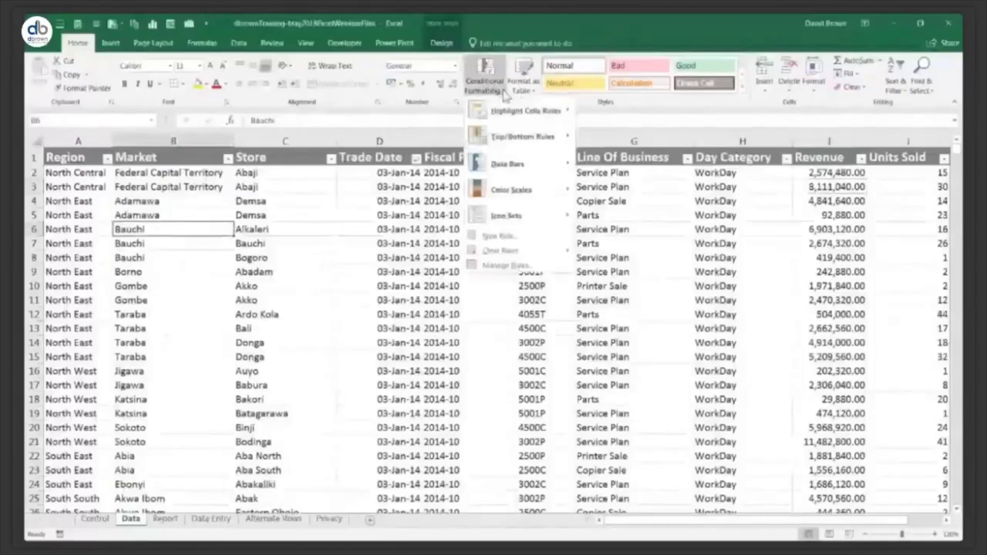
pyautogui.moveTo(524, 115)
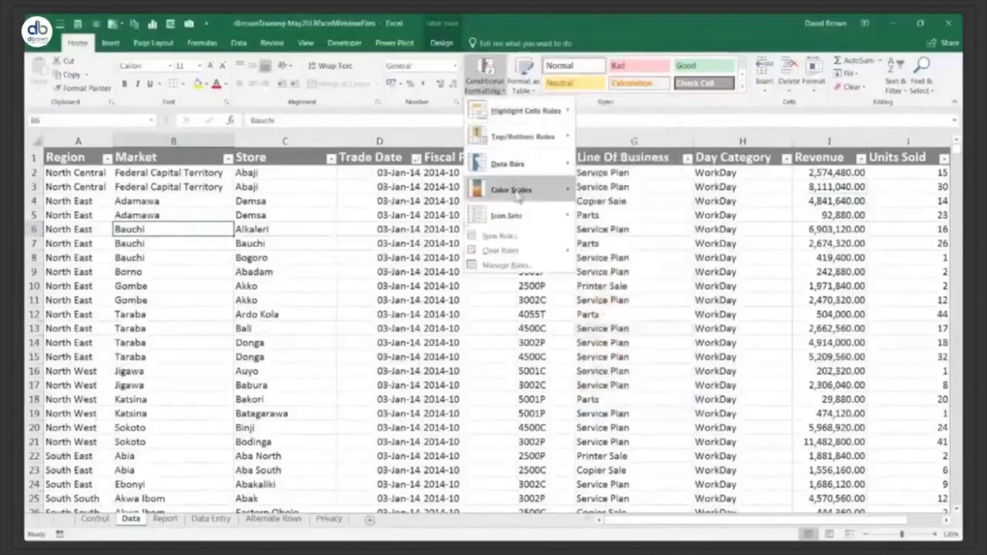
pyautogui.moveTo(514, 181)
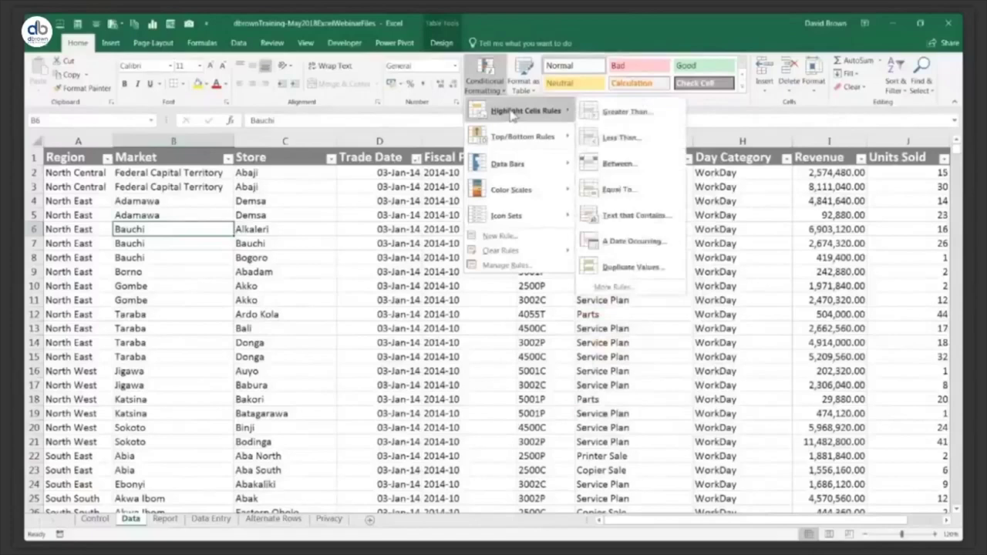
pyautogui.moveTo(522, 141)
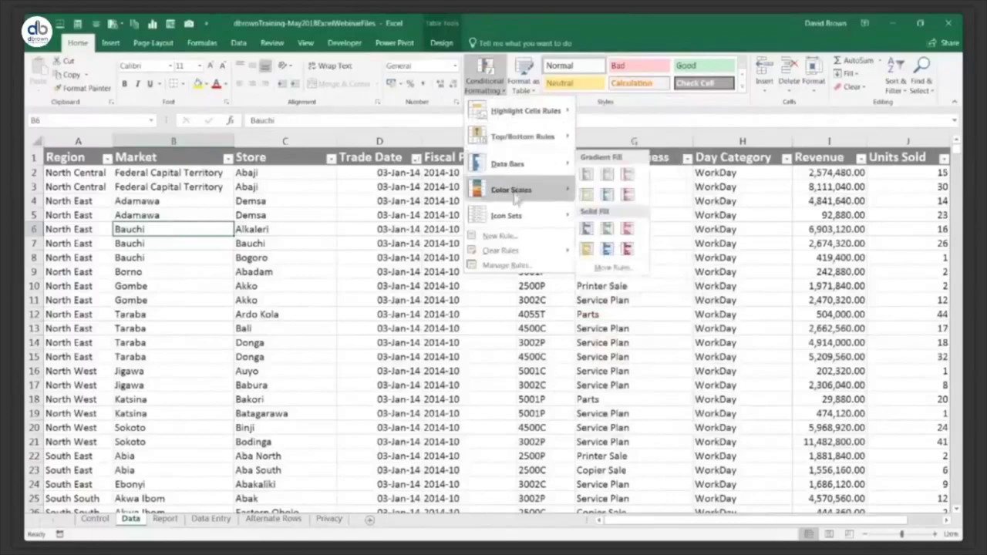
pyautogui.moveTo(515, 217)
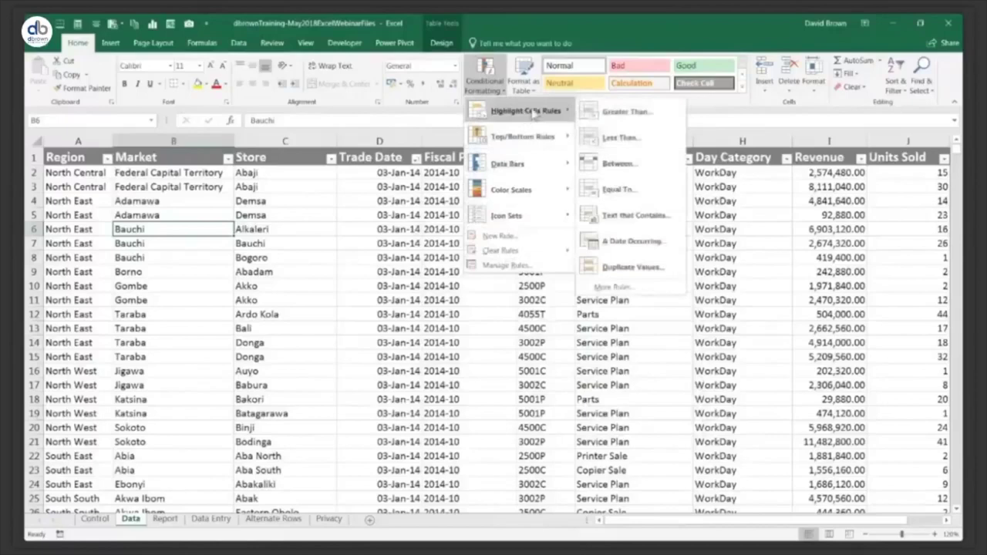
pyautogui.click(803, 230)
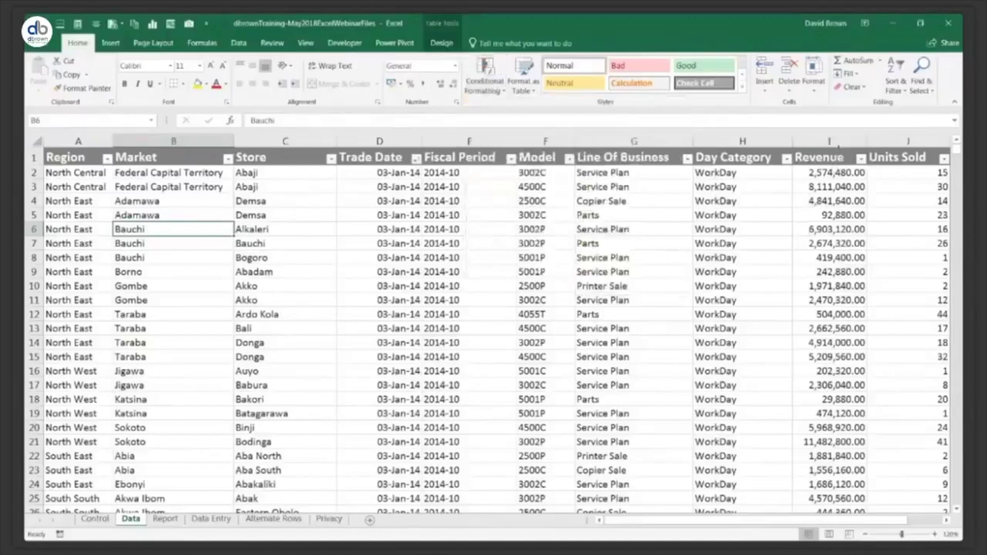
# Highlight values in the Revenue column greater than 7000000 with Light Red Fill with Dark Red Text
pyautogui.click(838, 150)
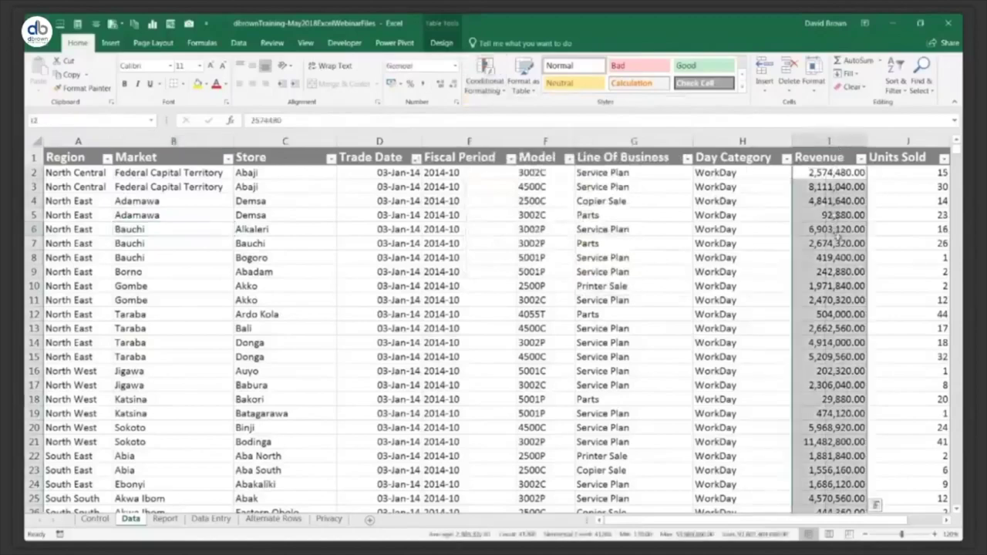
pyautogui.click(503, 93)
pyautogui.moveTo(527, 112)
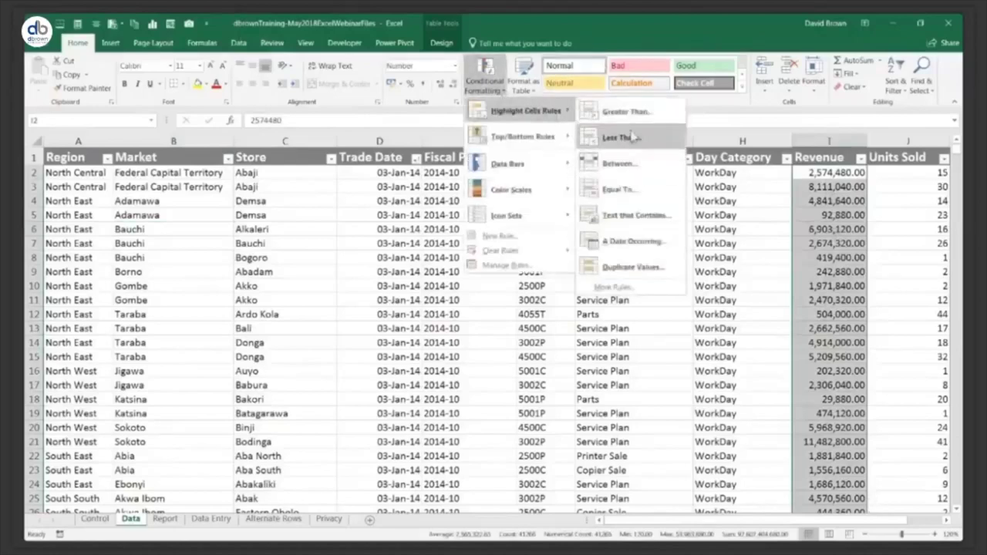
pyautogui.click(651, 113)
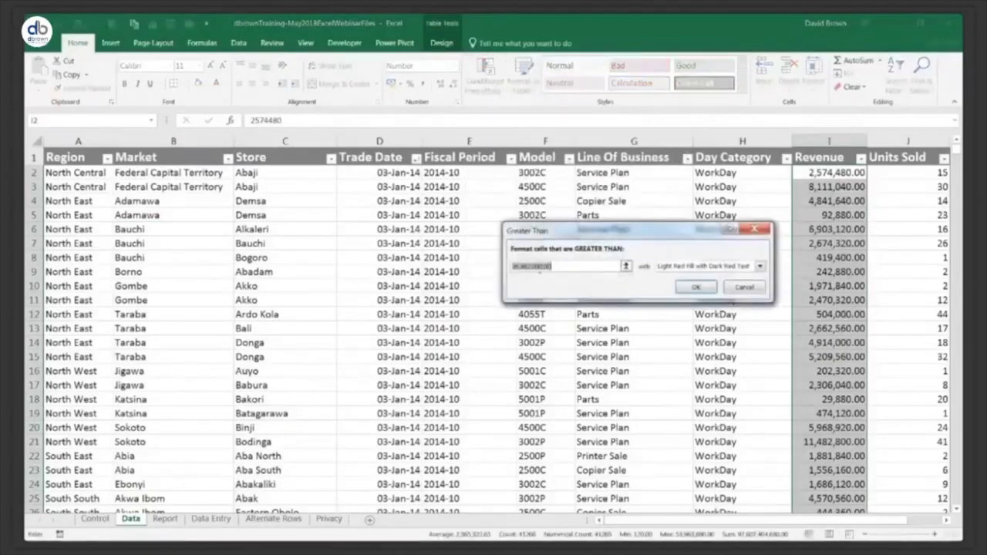
pyautogui.write('5,000,000.00')
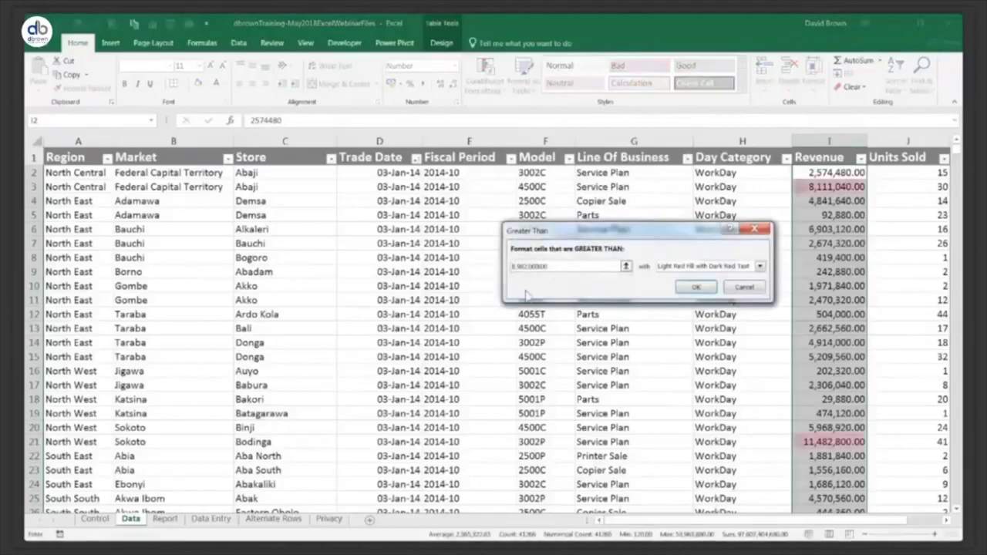
pyautogui.write('7,500,000')
pyautogui.press('Delete')
pyautogui.press('Delete')
pyautogui.press('Delete')
pyautogui.press('Delete')
pyautogui.press('Delete')
pyautogui.press('Delete')
pyautogui.press('Delete')
pyautogui.press('Delete')
pyautogui.press('Delete')
pyautogui.press('Delete')
pyautogui.press('Delete')
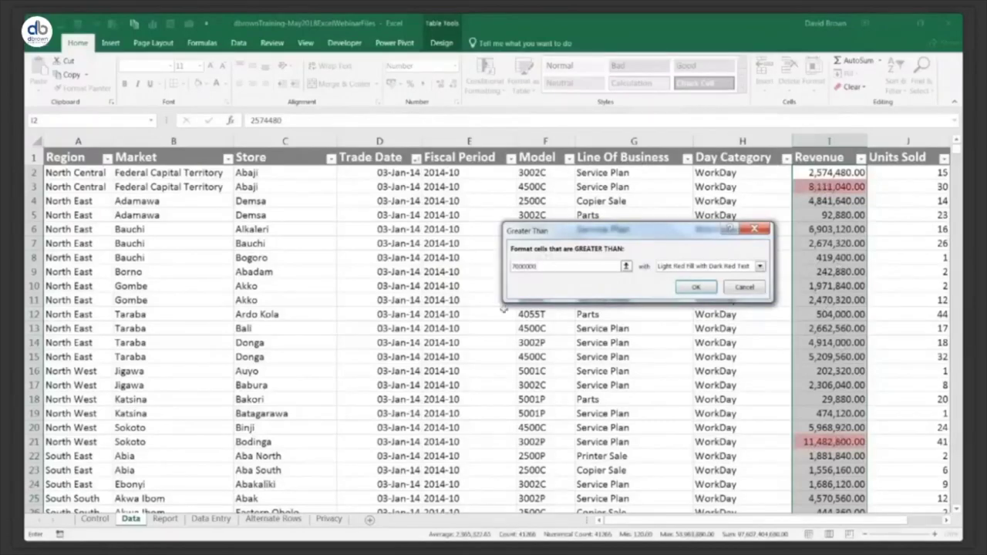
pyautogui.click(696, 287)
pyautogui.click(843, 257)
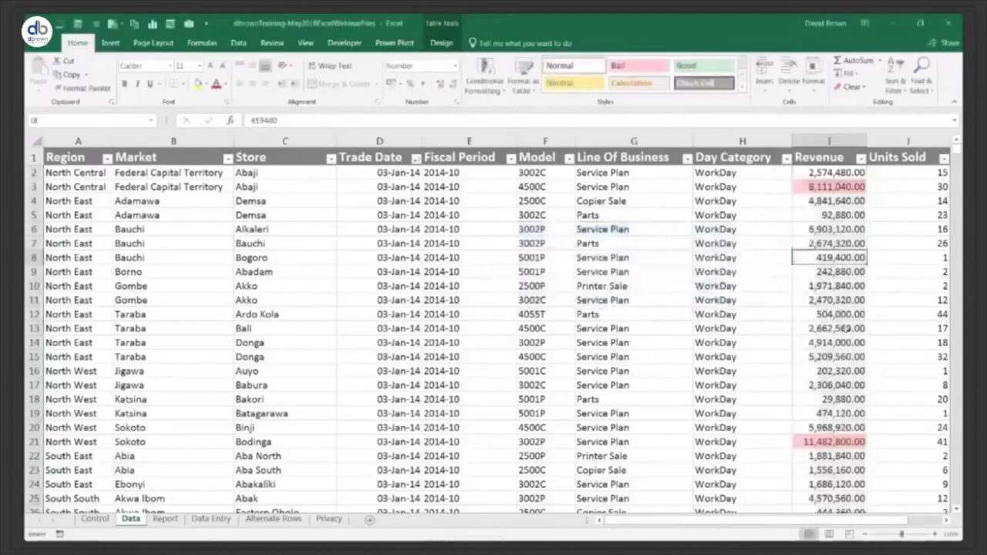
pyautogui.write('25435435643')
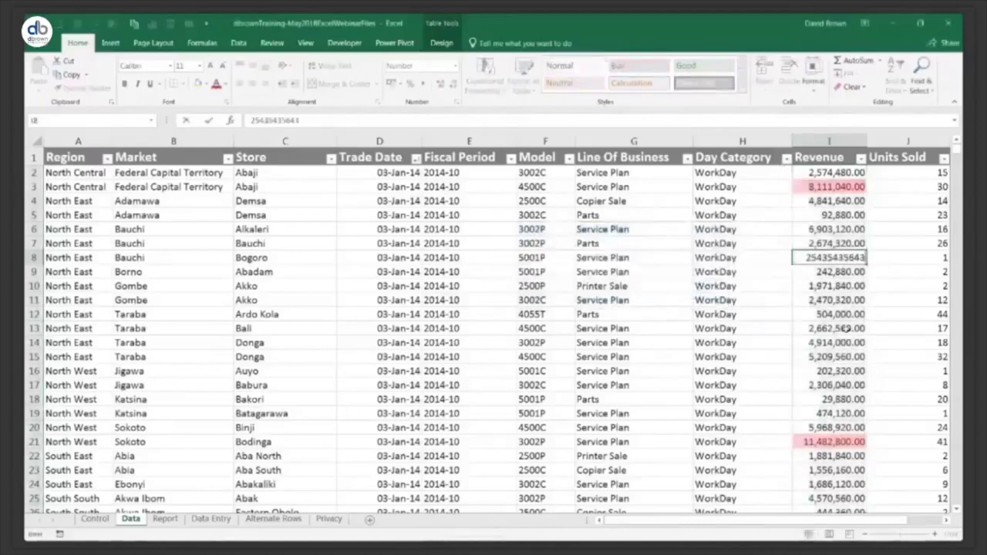
pyautogui.press('Return')
pyautogui.press('Return')
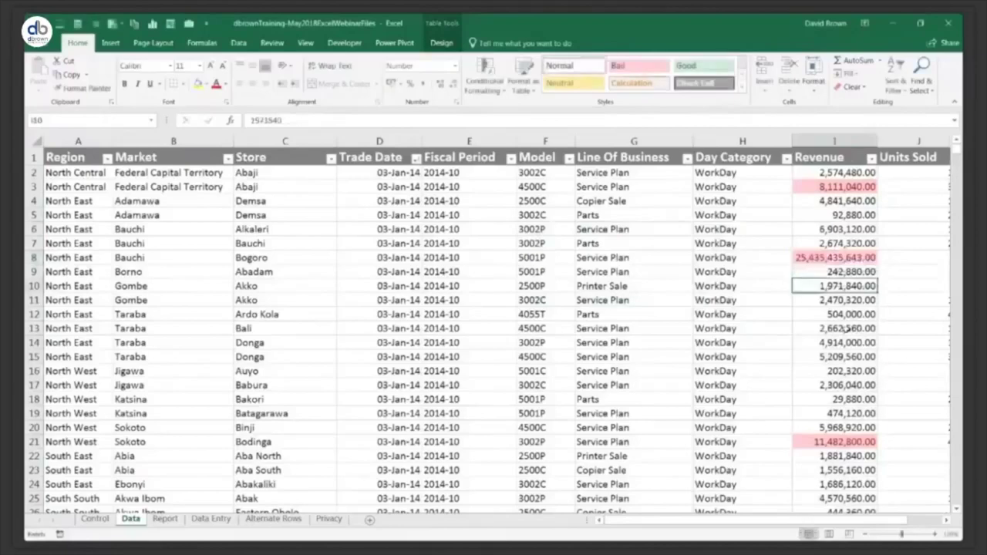
# Undo the test entry in cell I8 and the Greater Than highlighting rule on the Revenue column
pyautogui.hotkey('ctrl', 'z')
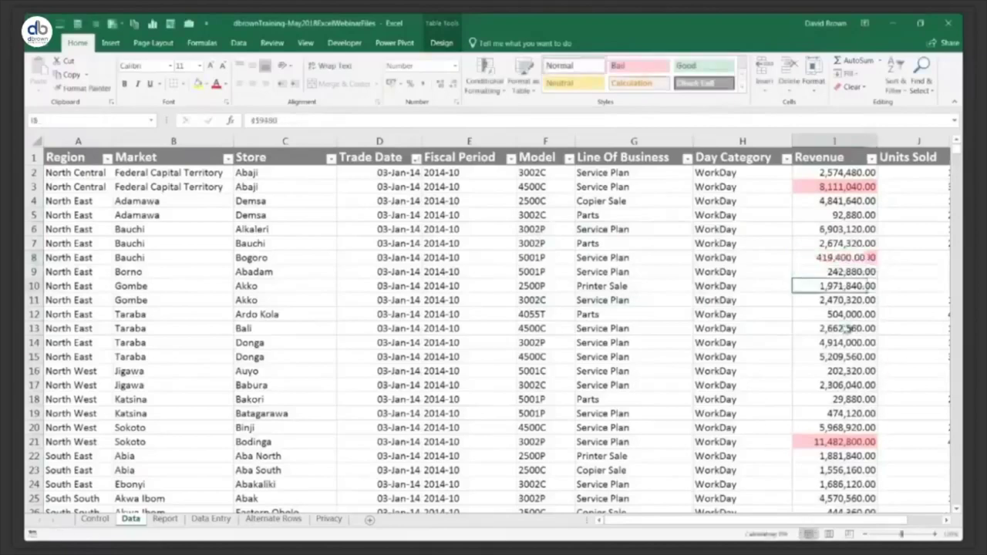
pyautogui.hotkey('ctrl', 'z')
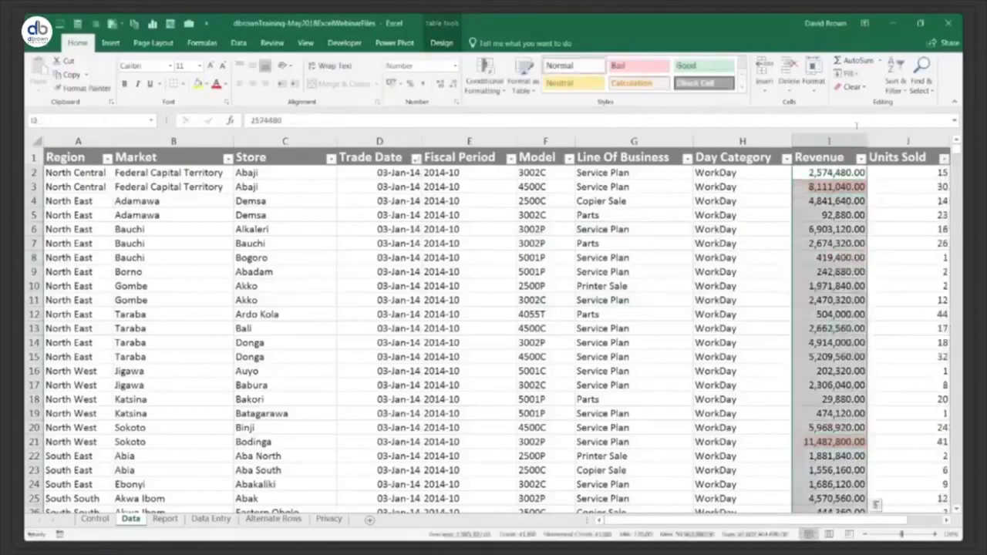
pyautogui.click(601, 199)
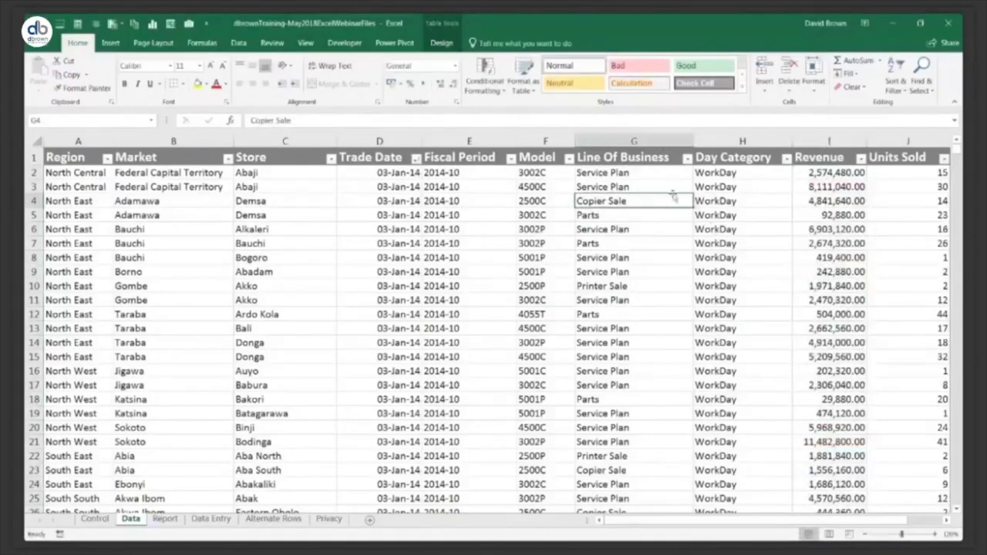
pyautogui.click(486, 89)
pyautogui.click(642, 202)
pyautogui.hotkey('alt', 'Tab')
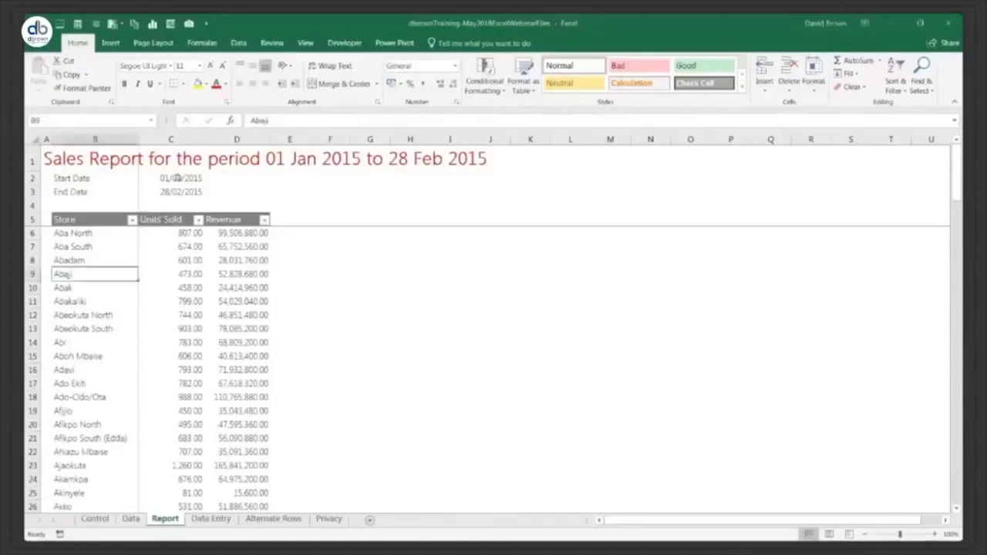
# Set the sales report's End Date to 28/05/2015 on the Report sheet
pyautogui.click(176, 178)
pyautogui.click(184, 192)
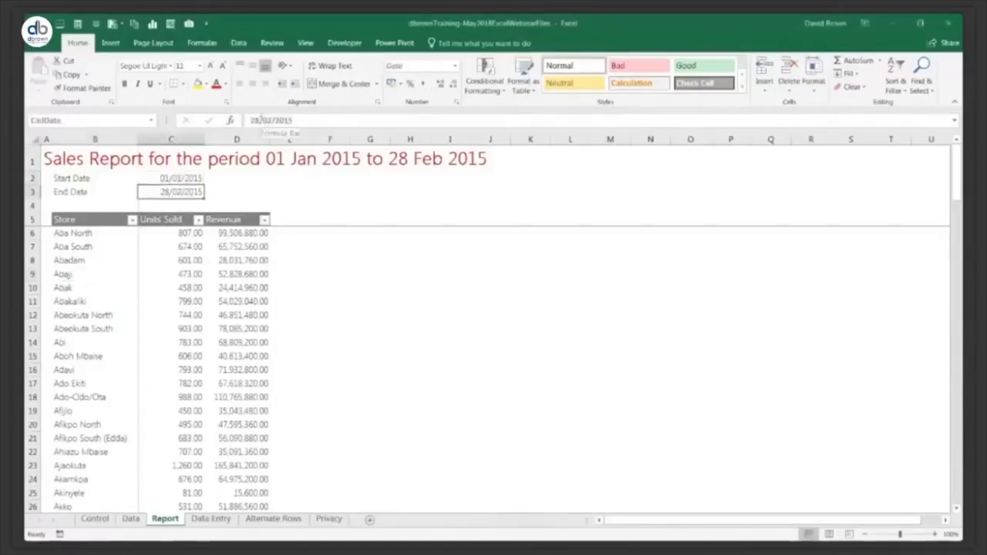
pyautogui.click(271, 121)
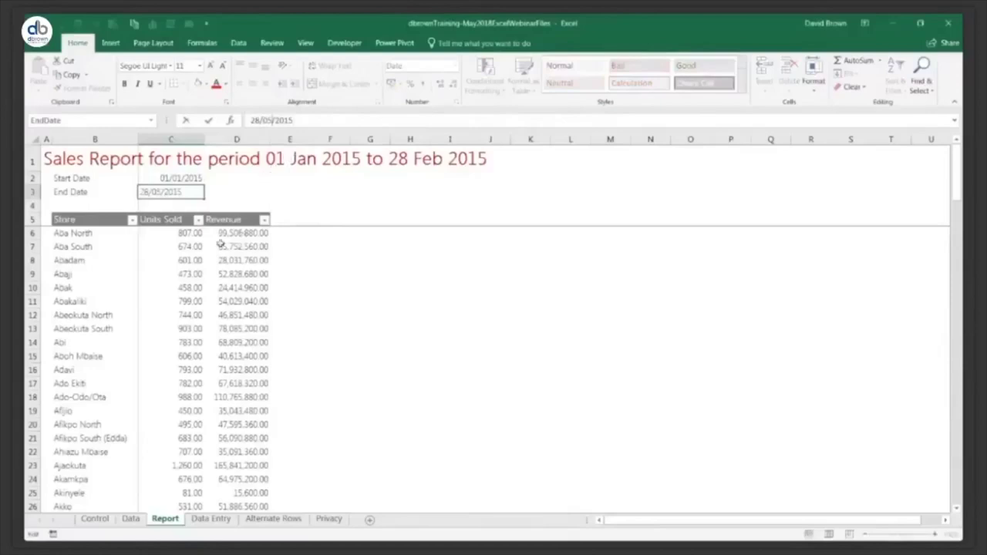
pyautogui.click(231, 260)
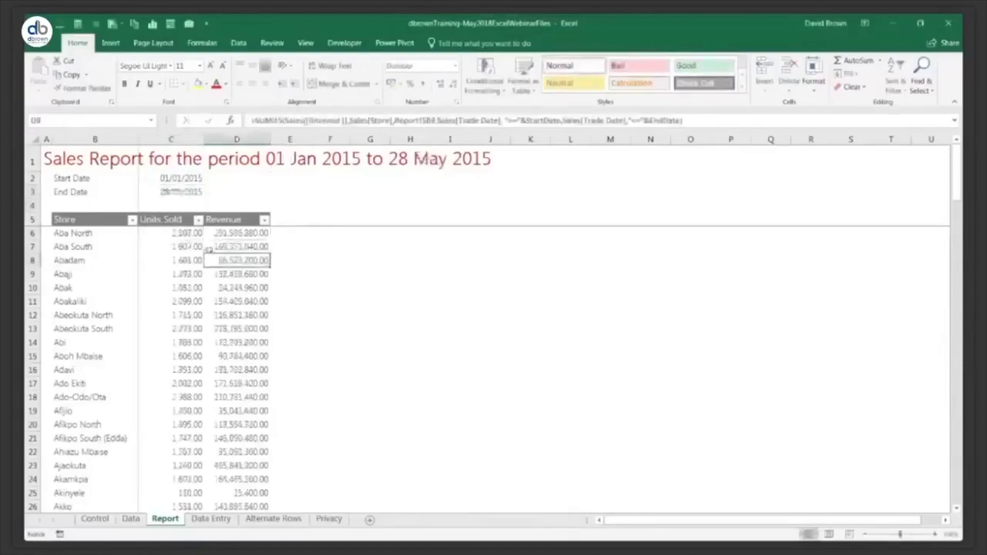
# Examine the recalculated Units Sold and Revenue figures and their formulas for the first stores in the sales report
pyautogui.press('Left')
pyautogui.press('Down')
pyautogui.press('Right')
pyautogui.press('Down')
pyautogui.press('Up')
pyautogui.press('Up')
pyautogui.press('Up')
pyautogui.press('Up')
pyautogui.press('Left')
pyautogui.press('Up')
pyautogui.press('Down')
pyautogui.press('Down')
pyautogui.press('Down')
pyautogui.press('Down')
pyautogui.press('Right')
pyautogui.press('Up')
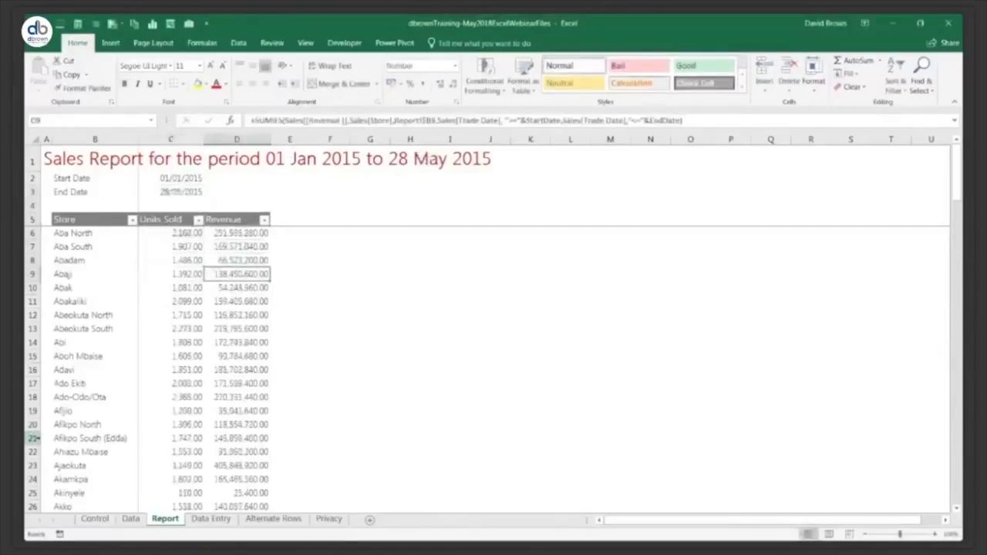
pyautogui.press('Up')
pyautogui.press('Up')
pyautogui.press('Down')
pyautogui.press('Down')
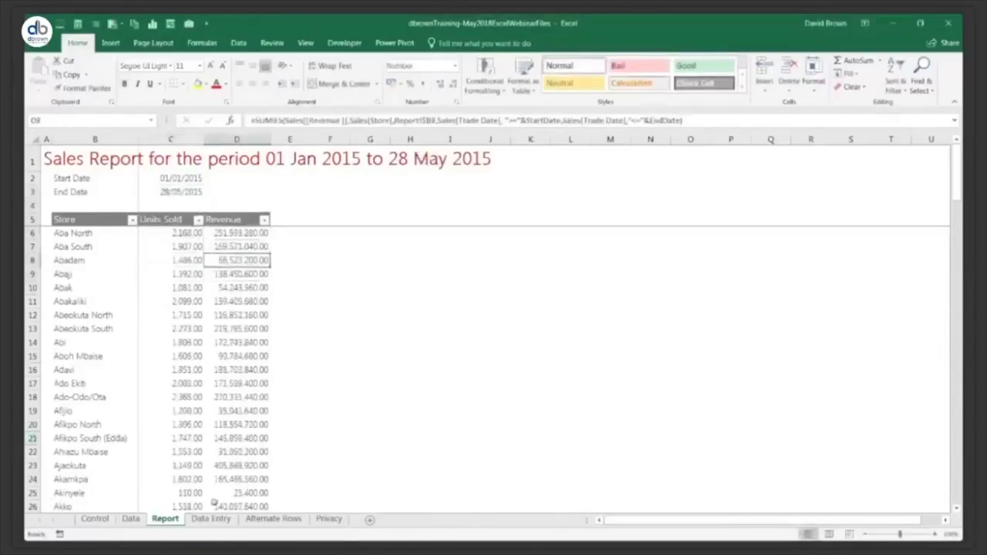
# Compare the blank Start Date, End Date and Store cells on the Data Entry sheet with the date cells and formulas on the Report sheet
pyautogui.click(223, 520)
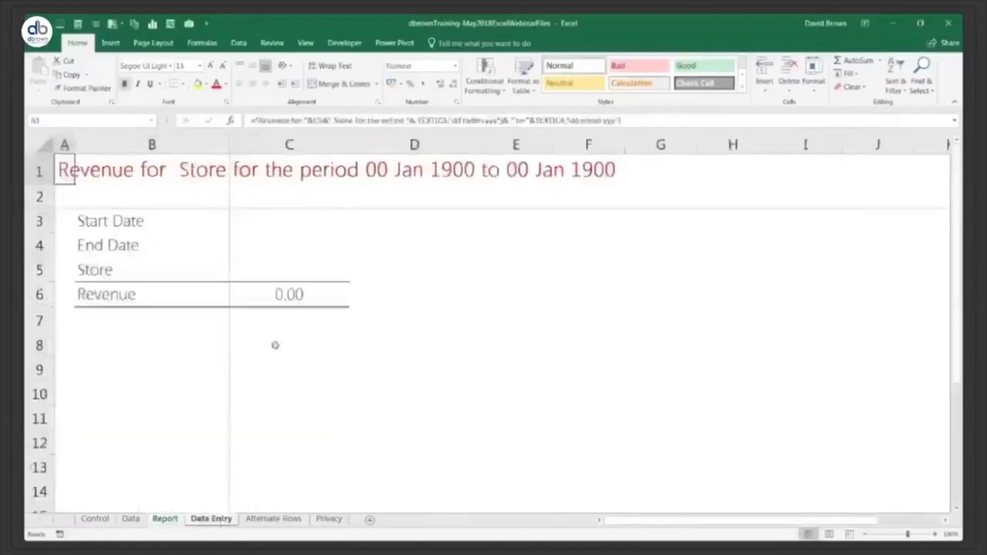
pyautogui.click(243, 204)
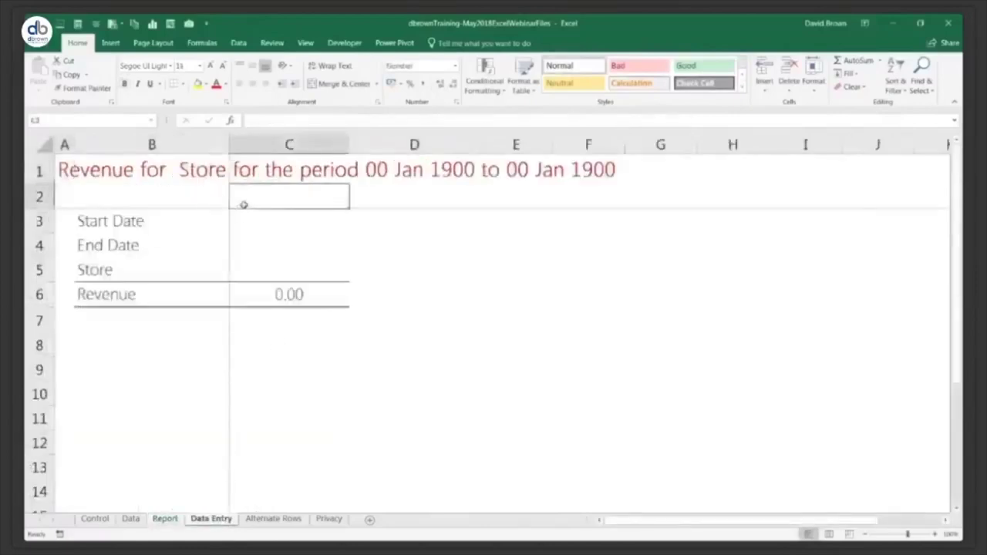
pyautogui.click(165, 520)
pyautogui.click(191, 179)
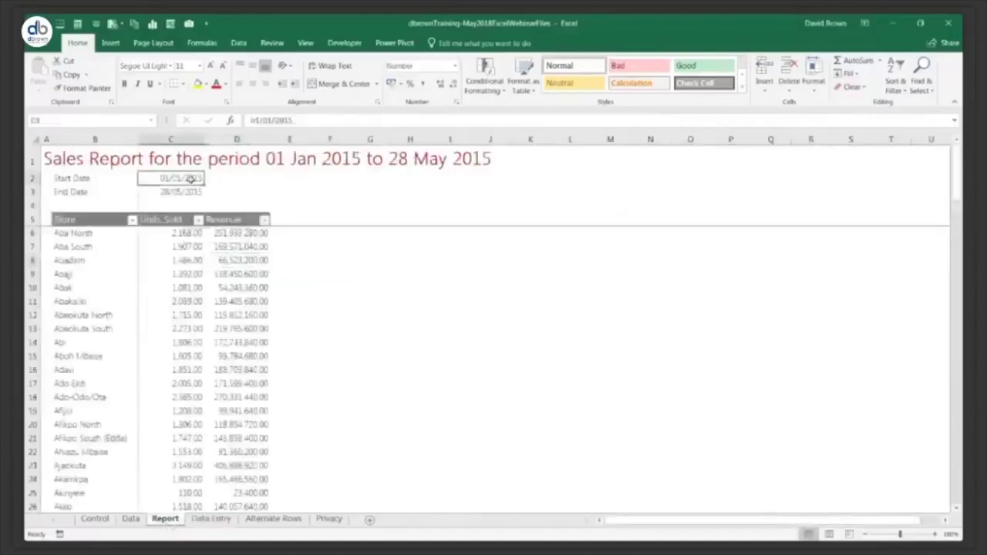
pyautogui.click(183, 192)
pyautogui.click(237, 260)
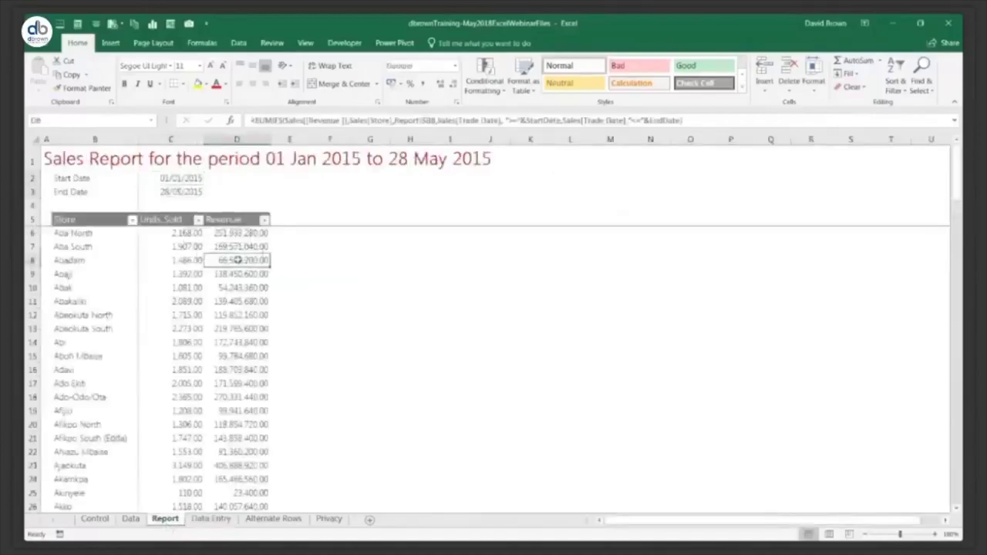
pyautogui.click(211, 520)
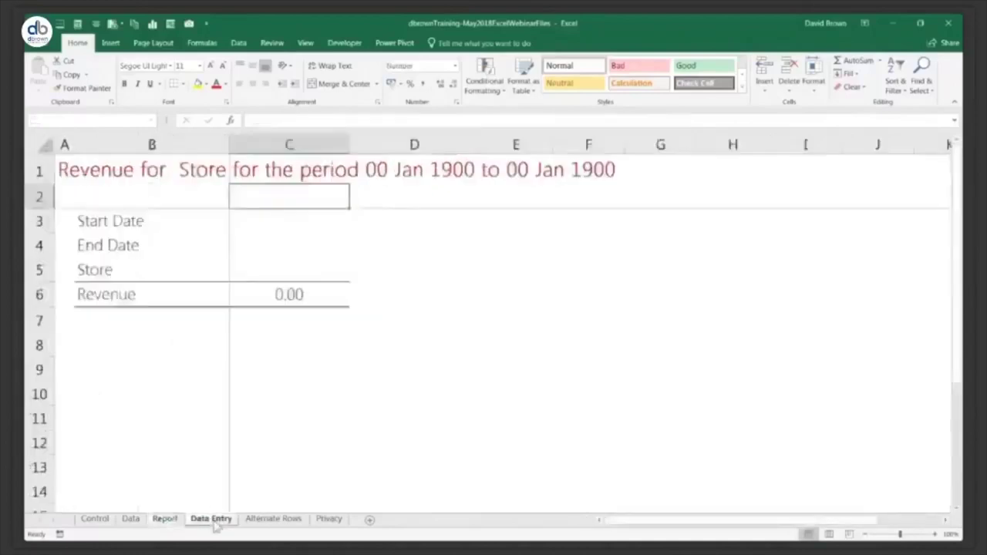
pyautogui.click(275, 218)
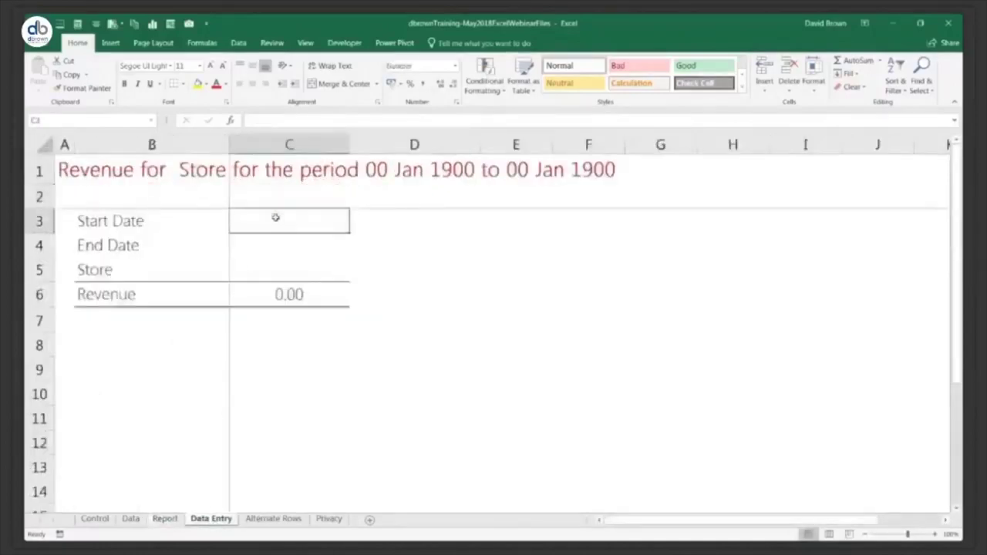
pyautogui.click(165, 520)
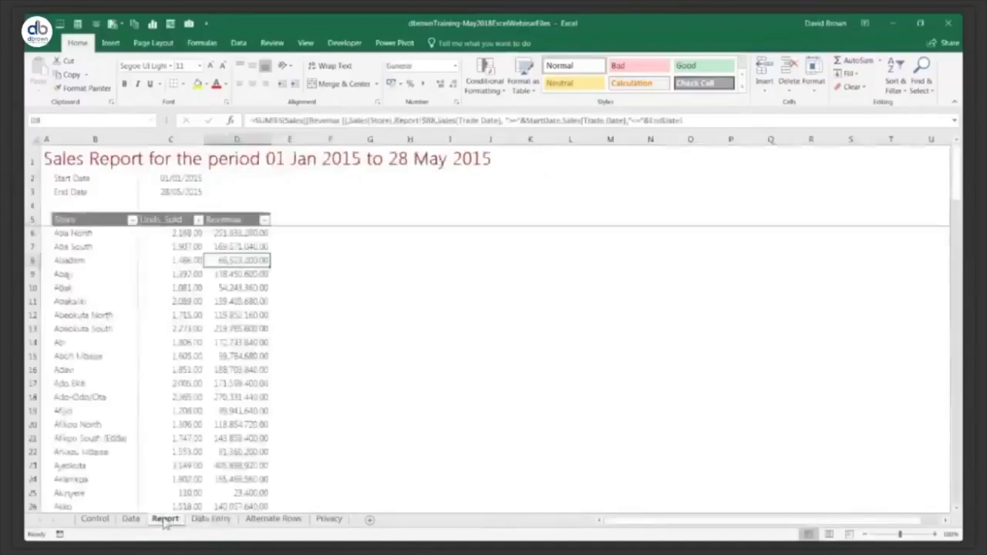
# Enter 1 jan 2015 as the Start Date in cell C3 of the Data Entry sheet
pyautogui.click(211, 520)
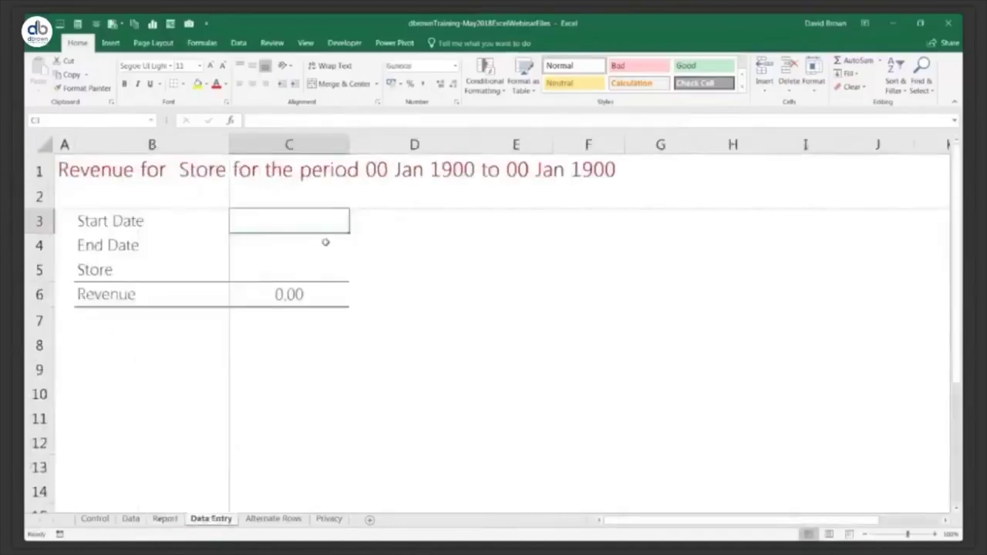
pyautogui.write('1 jan ')
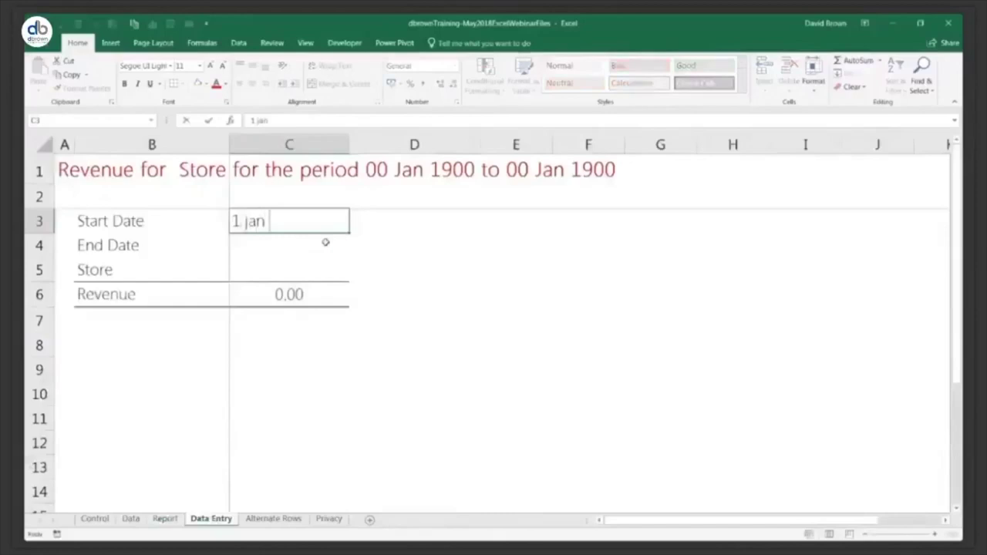
pyautogui.write('2015')
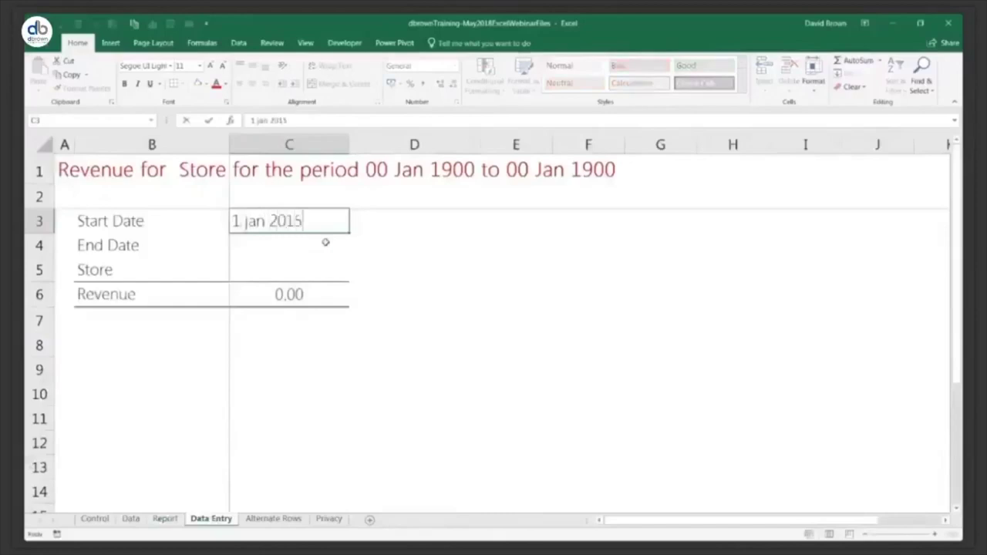
pyautogui.press('Return')
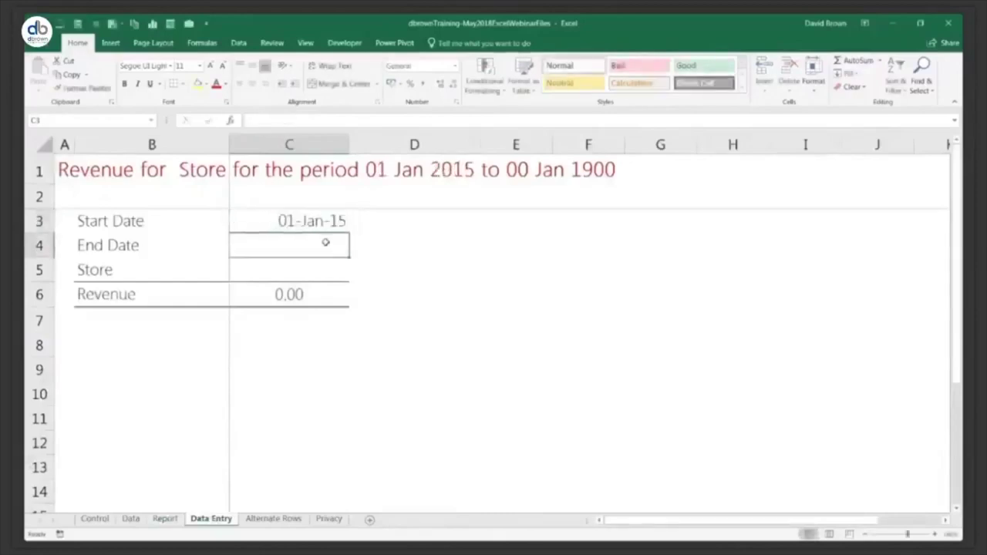
# Enter 31 may 2015 as the End Date in cell C4
pyautogui.write('31 m')
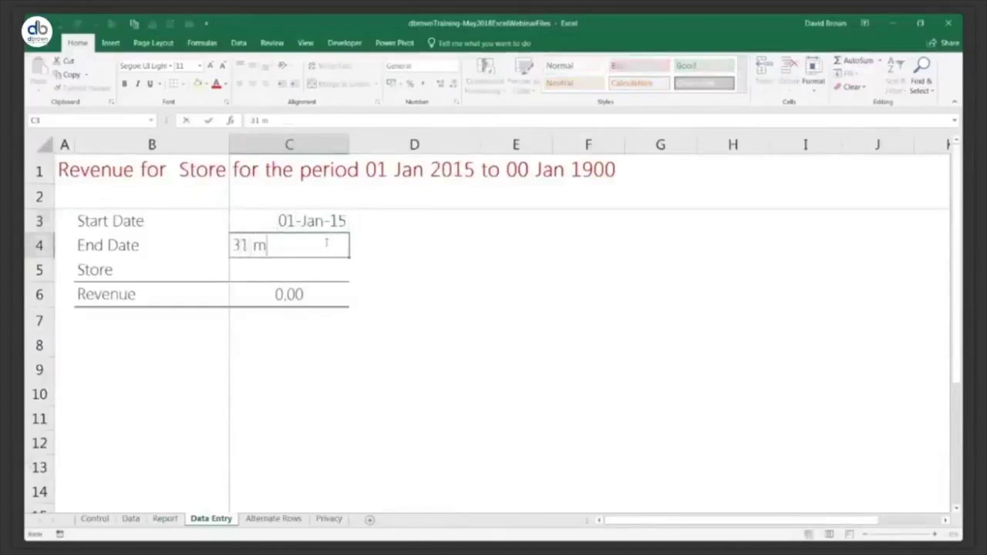
pyautogui.write('ay 2015')
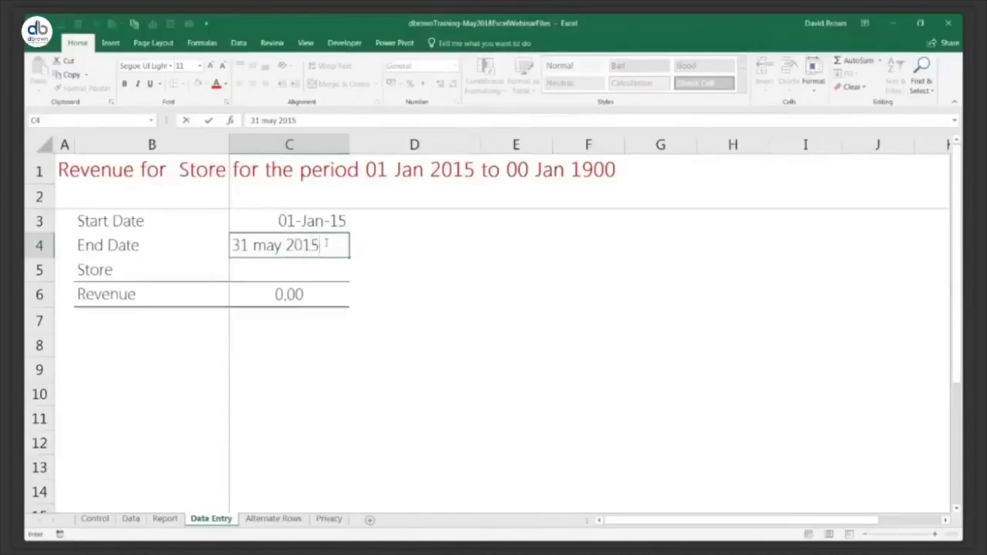
pyautogui.press('Return')
pyautogui.press('Up')
pyautogui.press('Up')
pyautogui.press('Down')
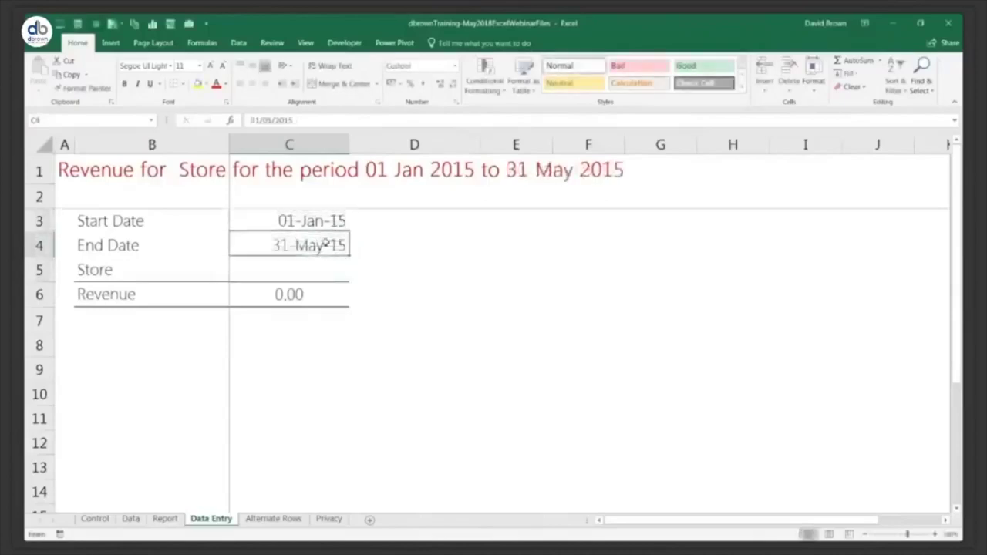
# Check the Stores list on the Control sheet and enter Abaji as the Store in cell C5 of the Data Entry sheet
pyautogui.click(326, 266)
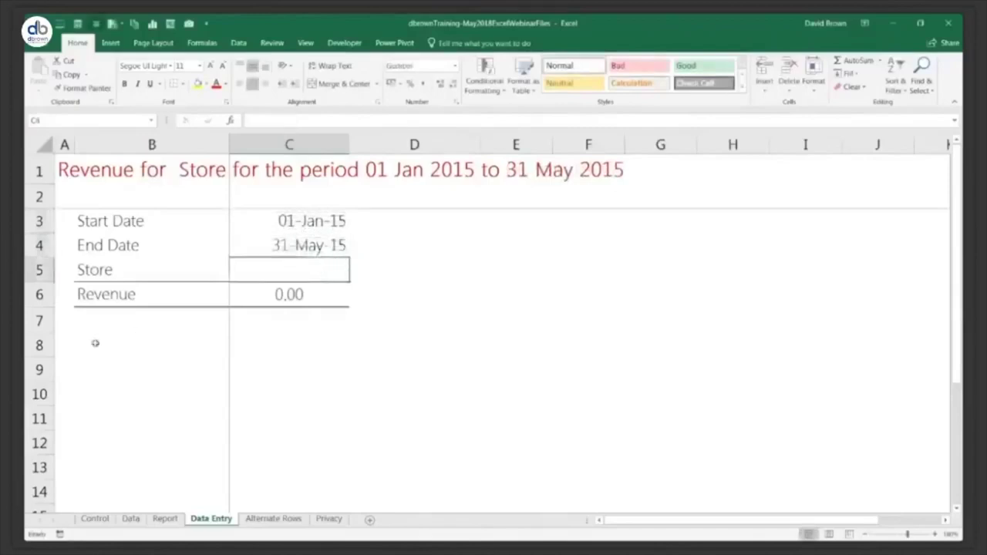
pyautogui.click(95, 521)
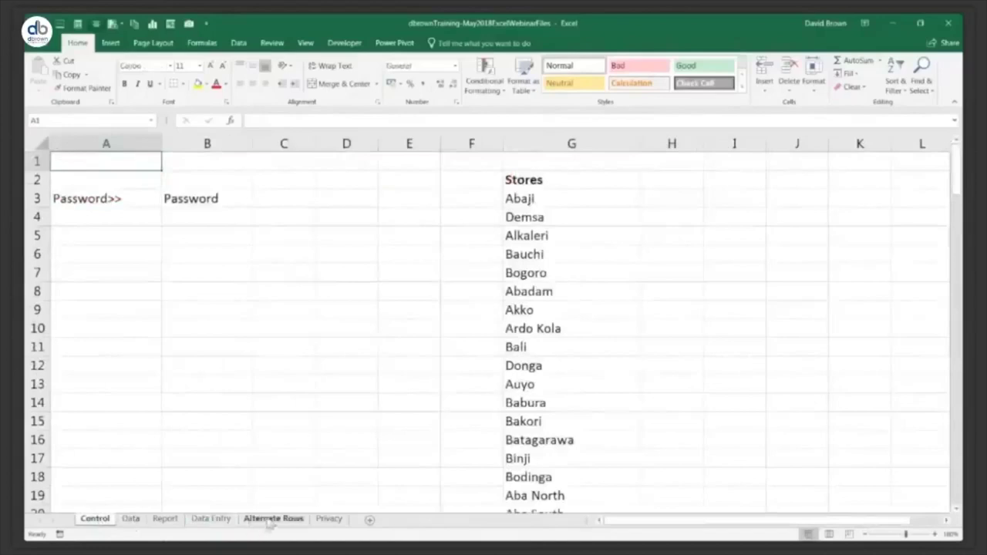
pyautogui.click(211, 519)
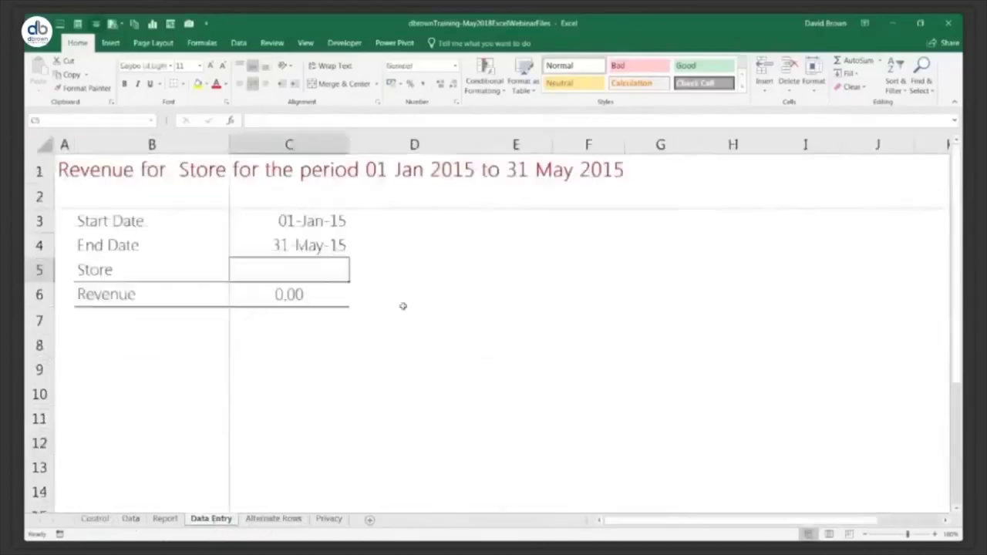
pyautogui.write('Aba')
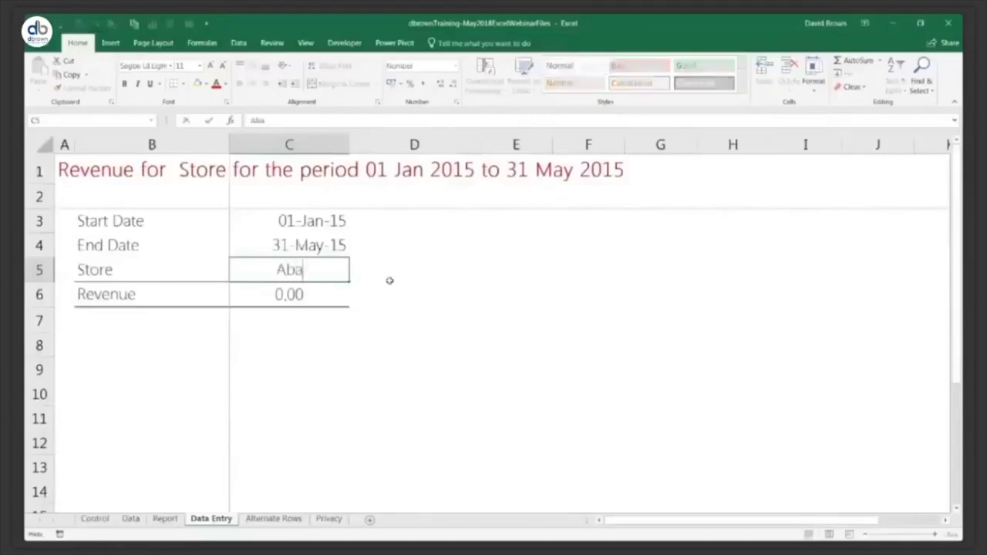
pyautogui.write('ji')
pyautogui.press('Return')
# Review the Start Date, End Date and Store entries together with the revenue calculated from them
pyautogui.press('Up')
pyautogui.press('Up')
pyautogui.press('Up')
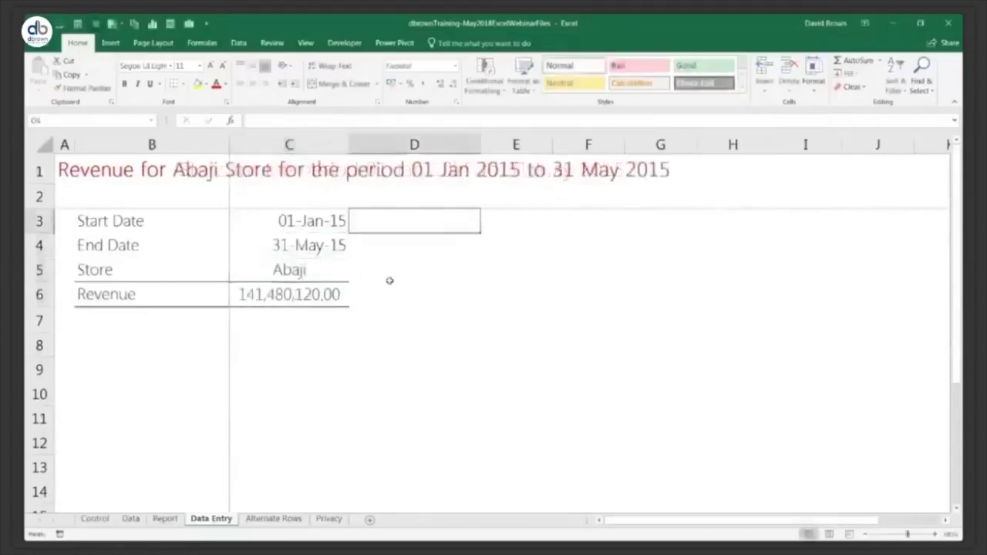
pyautogui.press('Down')
pyautogui.press('Down')
pyautogui.press('Up')
pyautogui.press('Up')
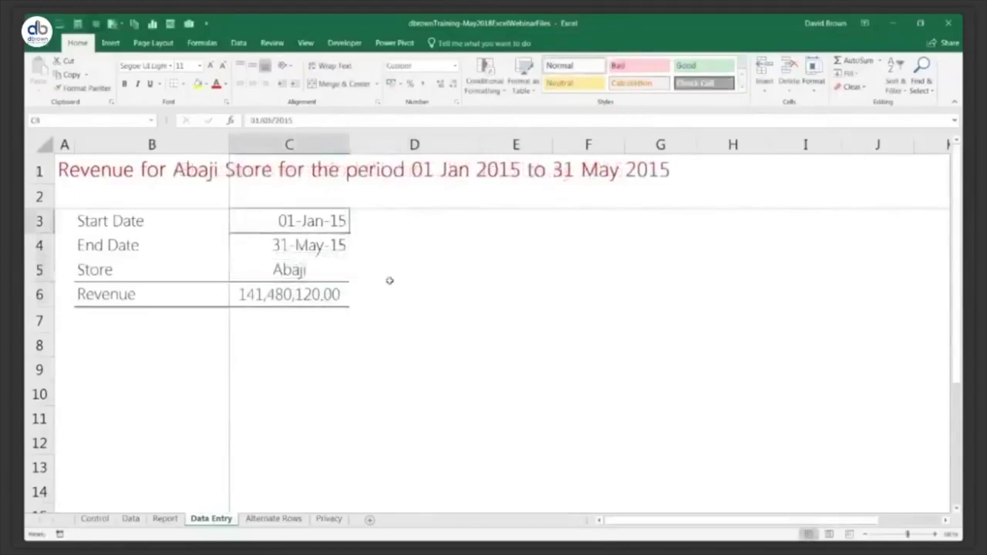
pyautogui.press('Down')
pyautogui.press('Down')
pyautogui.press('Down')
# Clear the Start Date, End Date and Store entries in cells C3:C5
pyautogui.press('Up')
pyautogui.press('Up')
pyautogui.press('Up')
pyautogui.hotkey('shift', 'Down')
pyautogui.hotkey('shift', 'Down')
pyautogui.press('Delete')
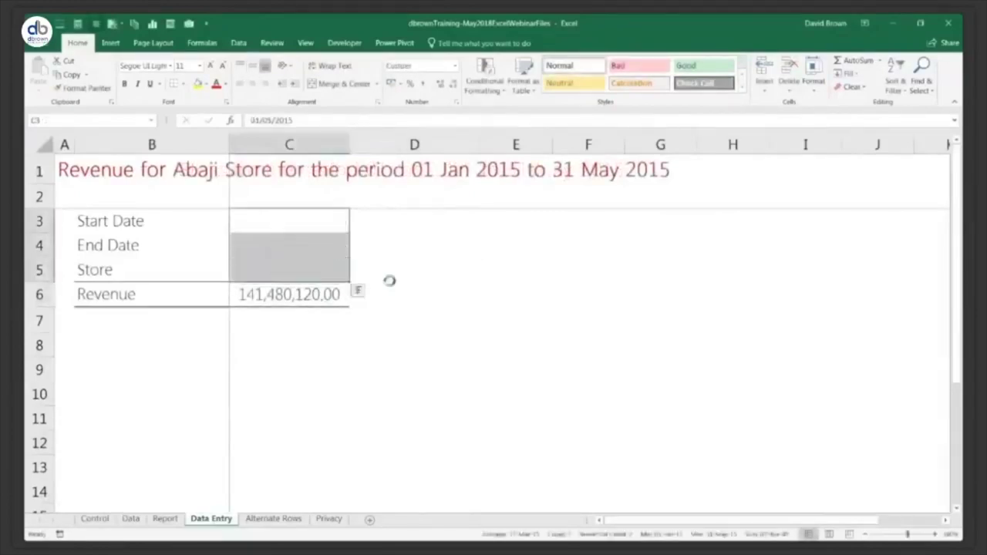
pyautogui.press('Up')
pyautogui.press('Down')
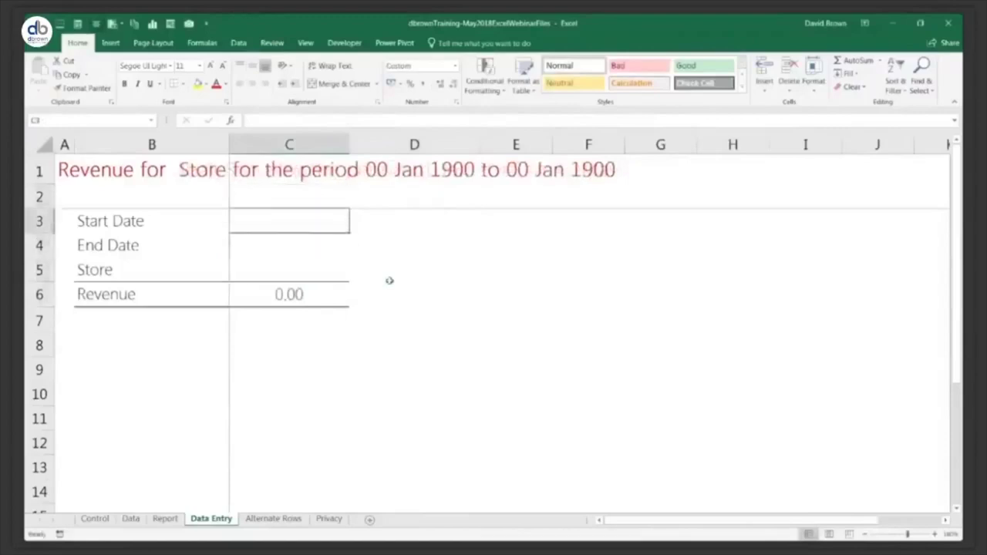
# Start a new conditional formatting rule for the blank input cells C3:C5 on the Data Entry sheet
pyautogui.hotkey('shift', 'Down')
pyautogui.hotkey('shift', 'Down')
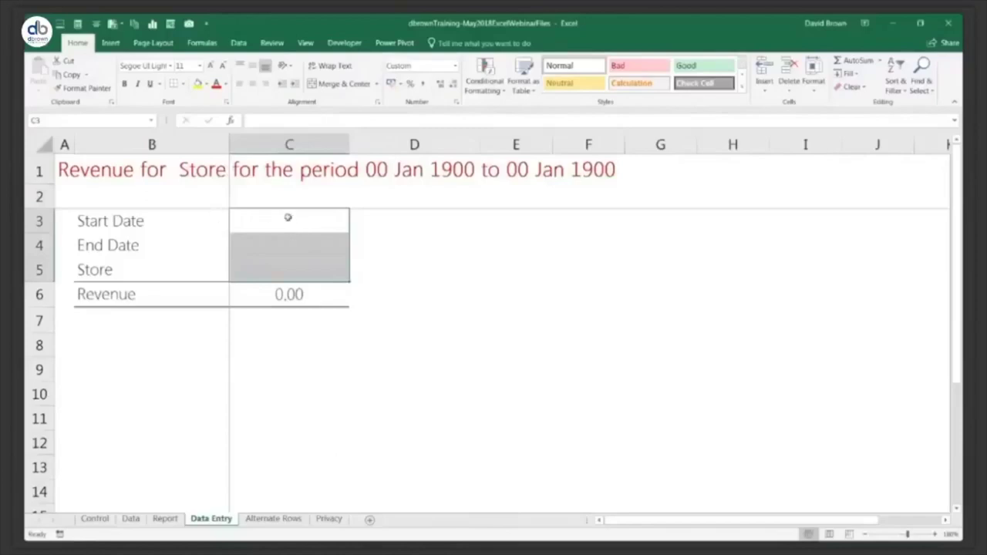
pyautogui.click(492, 89)
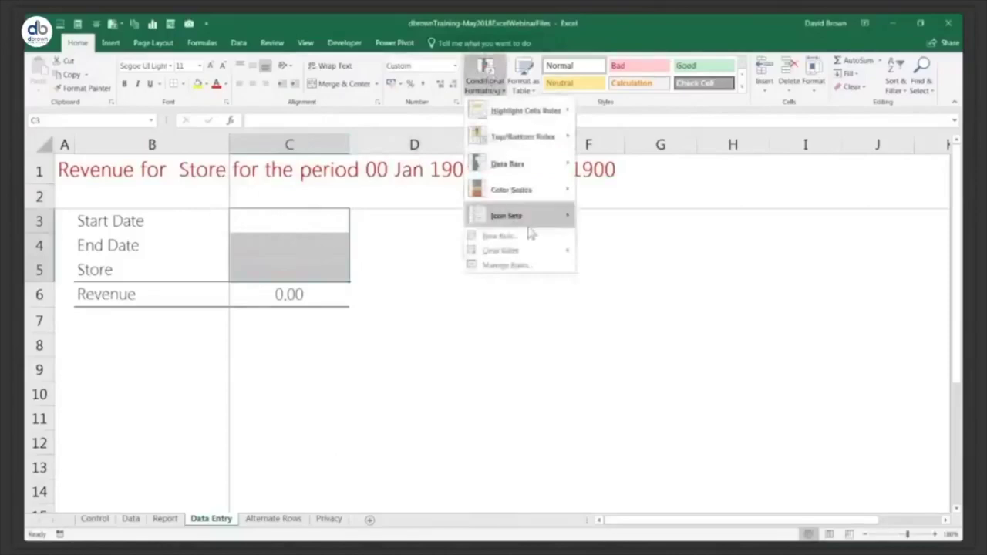
pyautogui.moveTo(533, 111)
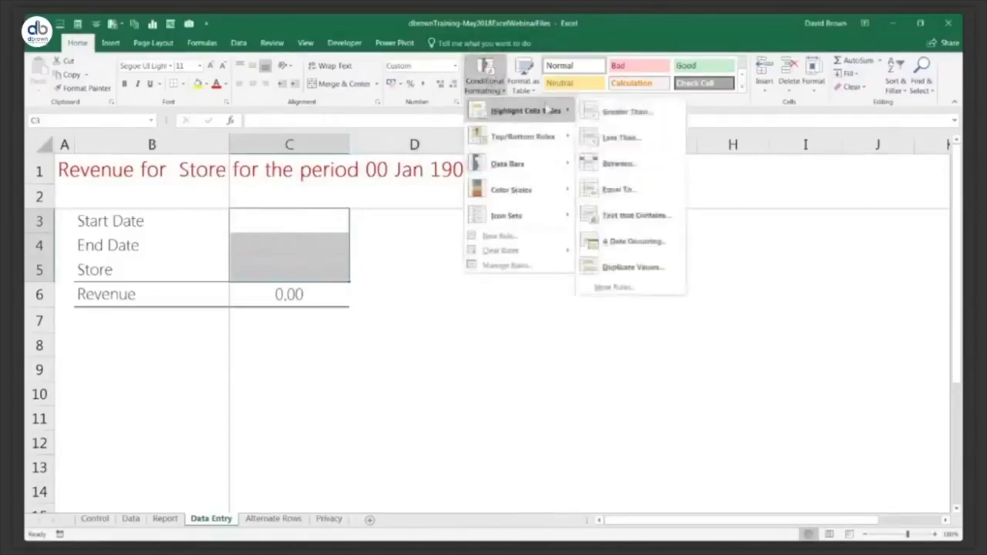
pyautogui.moveTo(529, 136)
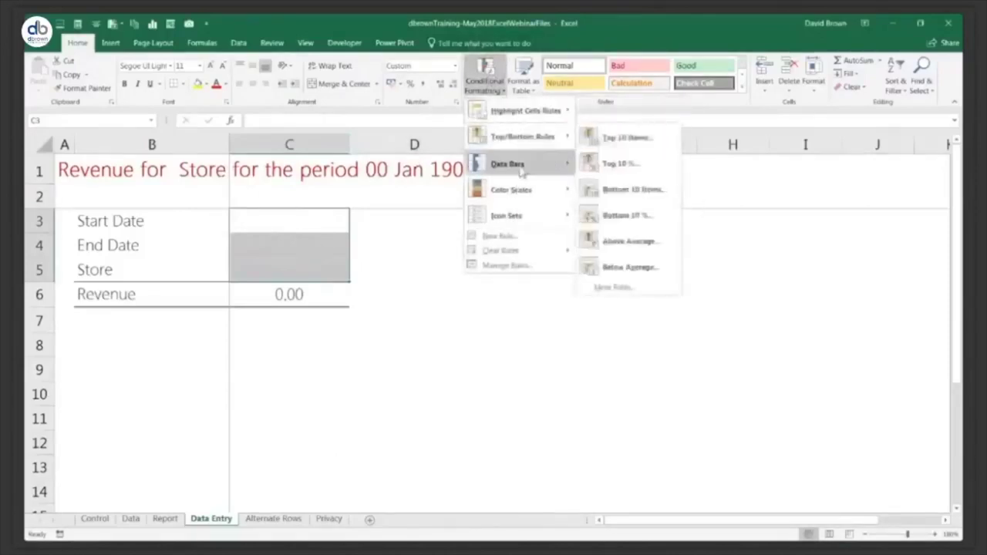
pyautogui.click(512, 239)
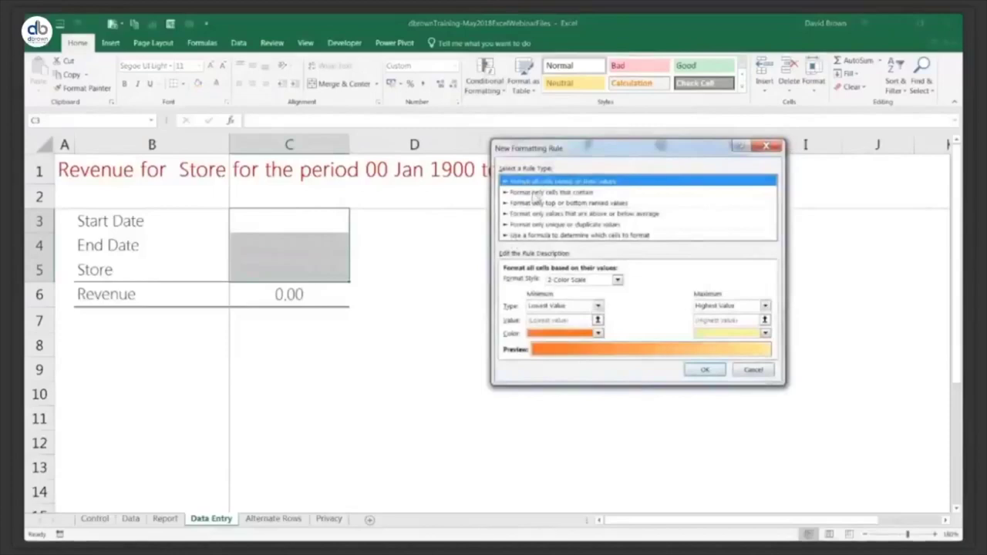
# Look through the available rule types and choose "Format only cells that contain" for the new rule
pyautogui.click(536, 193)
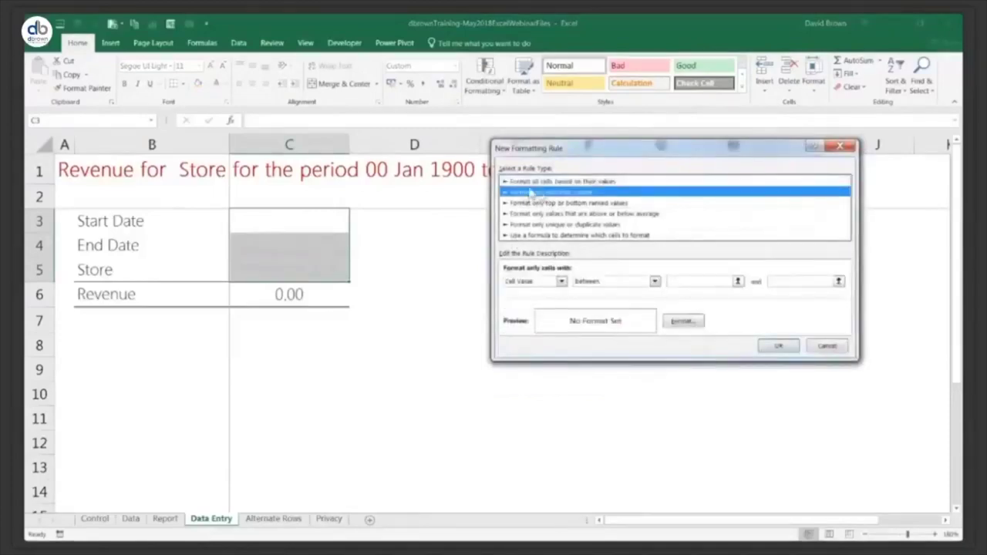
pyautogui.click(539, 185)
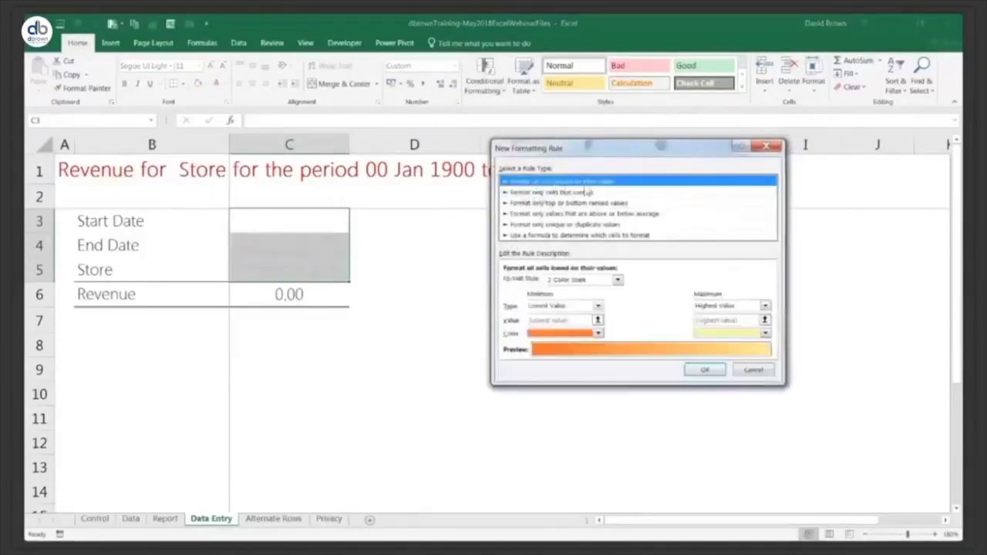
pyautogui.click(557, 192)
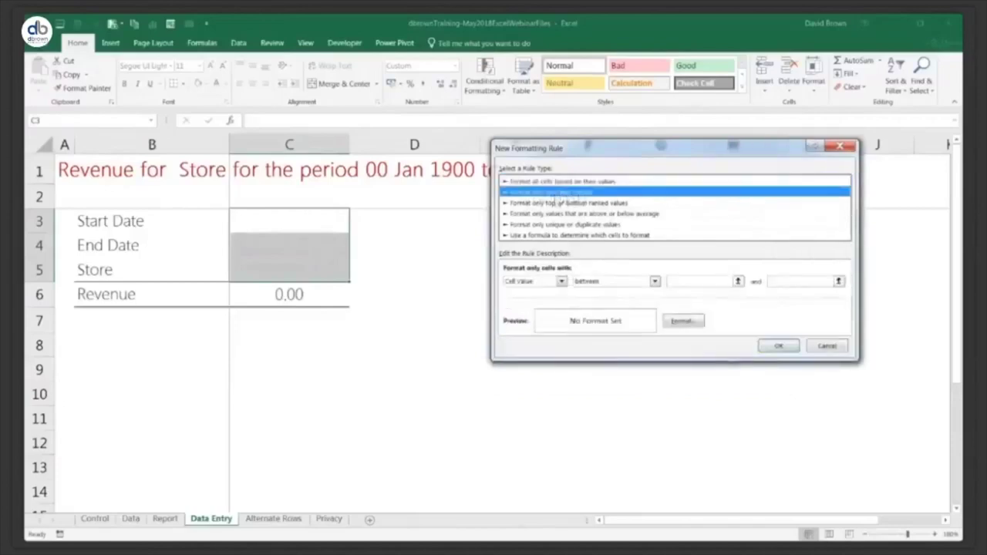
pyautogui.click(549, 204)
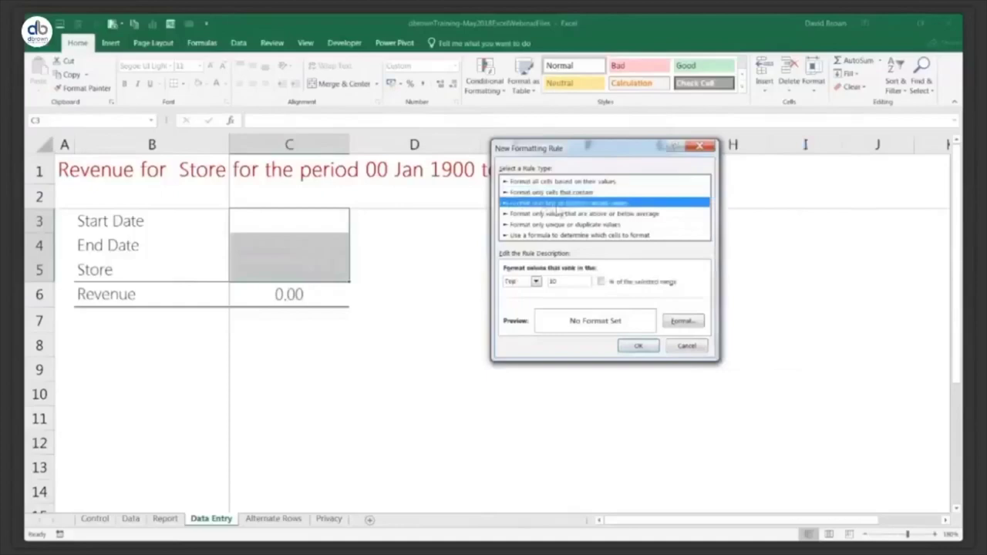
pyautogui.click(546, 214)
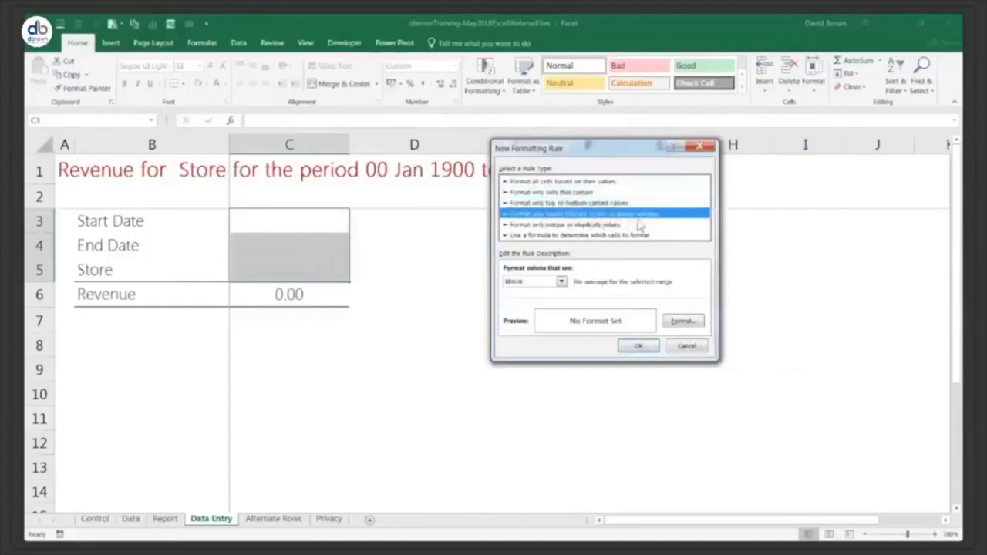
pyautogui.click(565, 225)
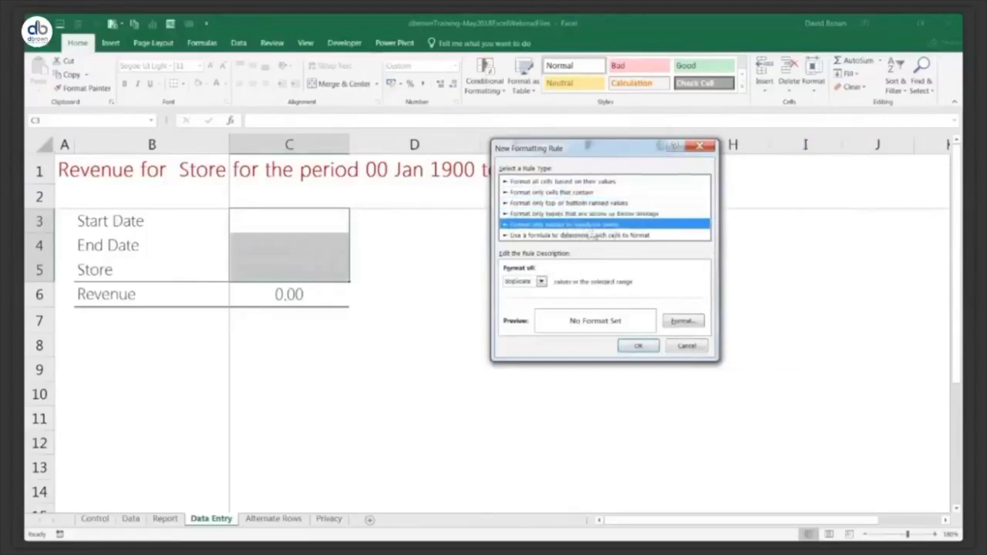
pyautogui.click(558, 238)
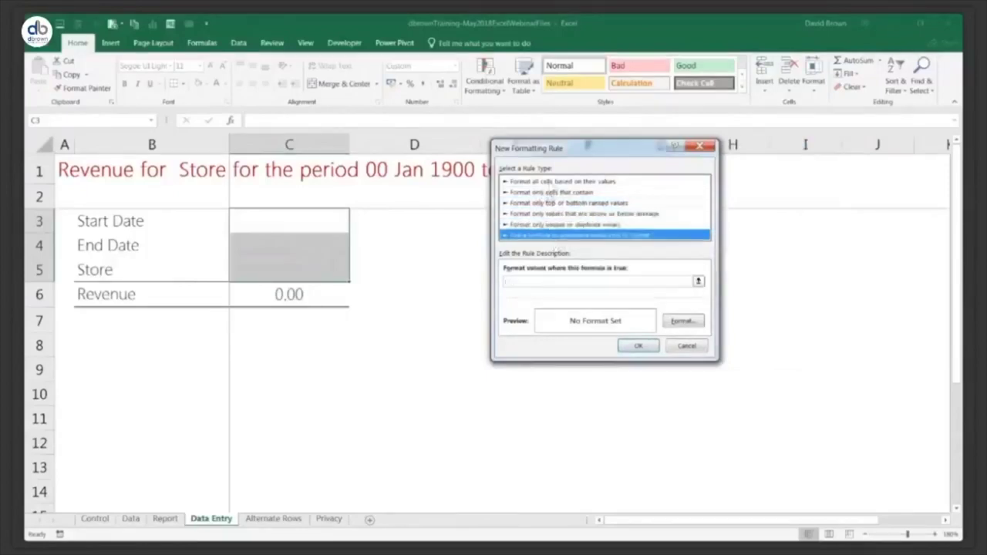
pyautogui.click(552, 192)
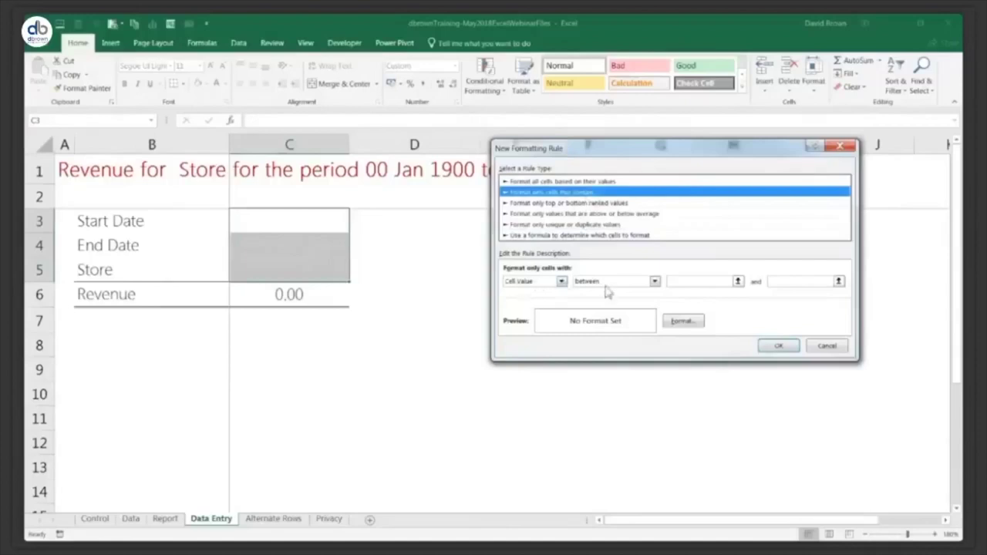
# Set the new rule for C3:C5 to format only cells that contain Blanks
pyautogui.click(655, 282)
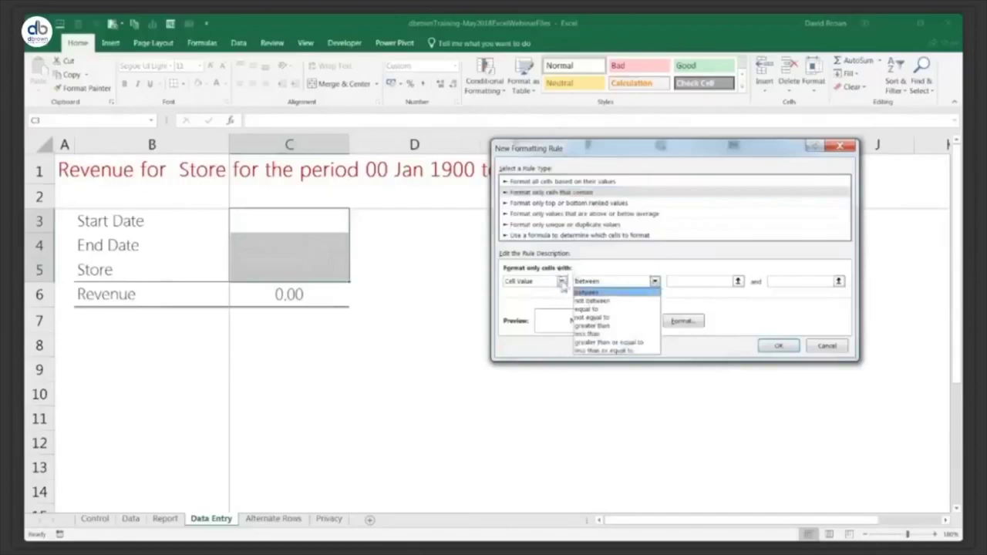
pyautogui.click(562, 282)
pyautogui.click(562, 282)
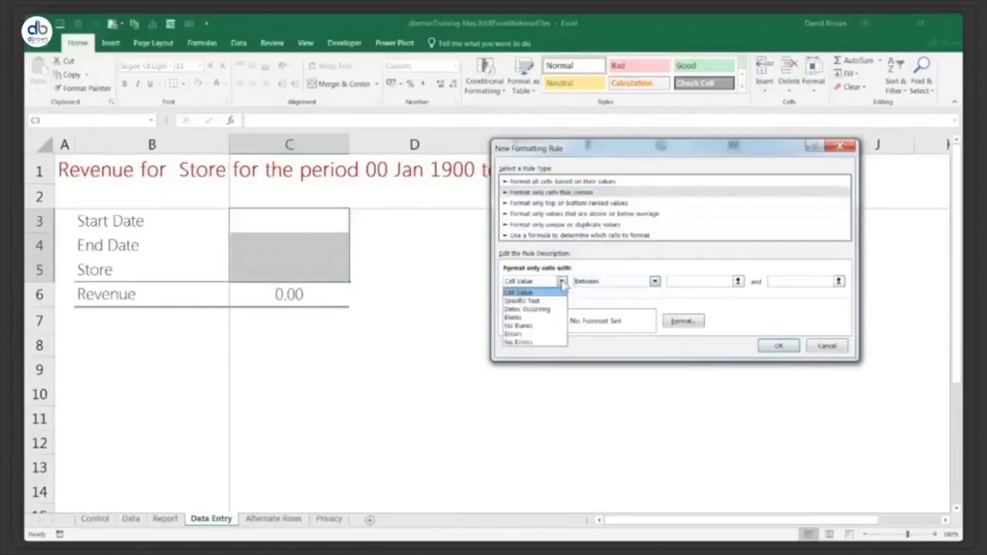
pyautogui.click(528, 318)
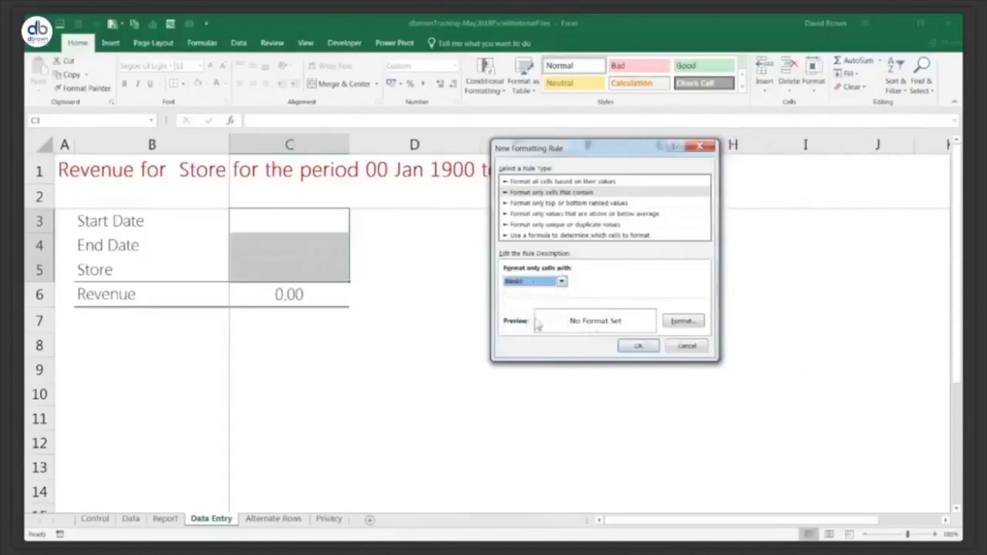
# Give the blank-cell rule a light grey background fill and apply it to C3:C5
pyautogui.click(677, 323)
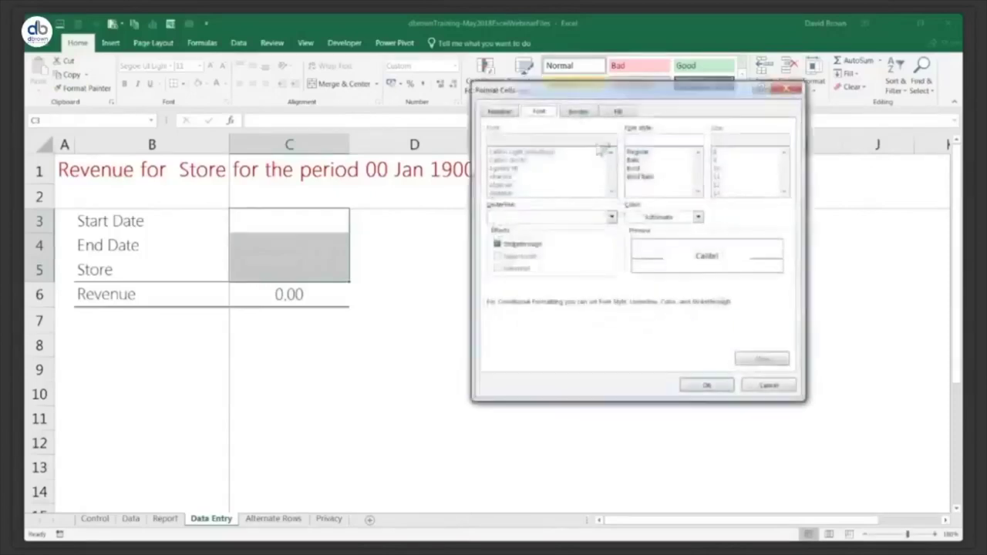
pyautogui.click(620, 111)
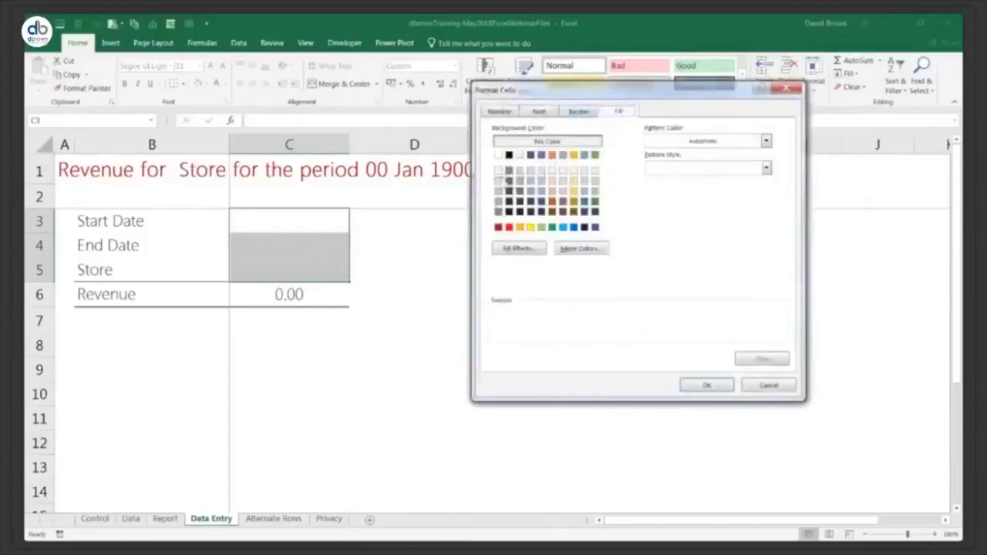
pyautogui.click(498, 181)
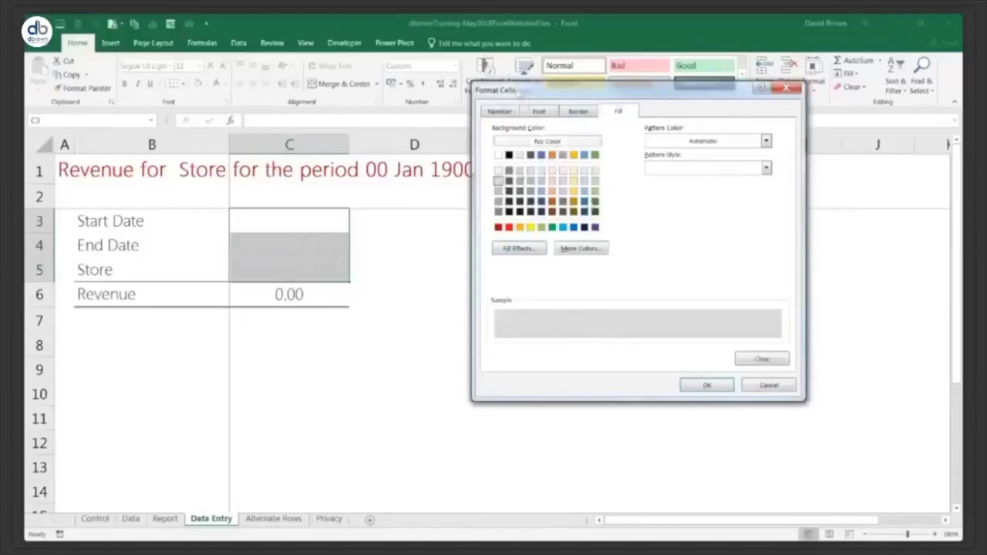
pyautogui.click(707, 385)
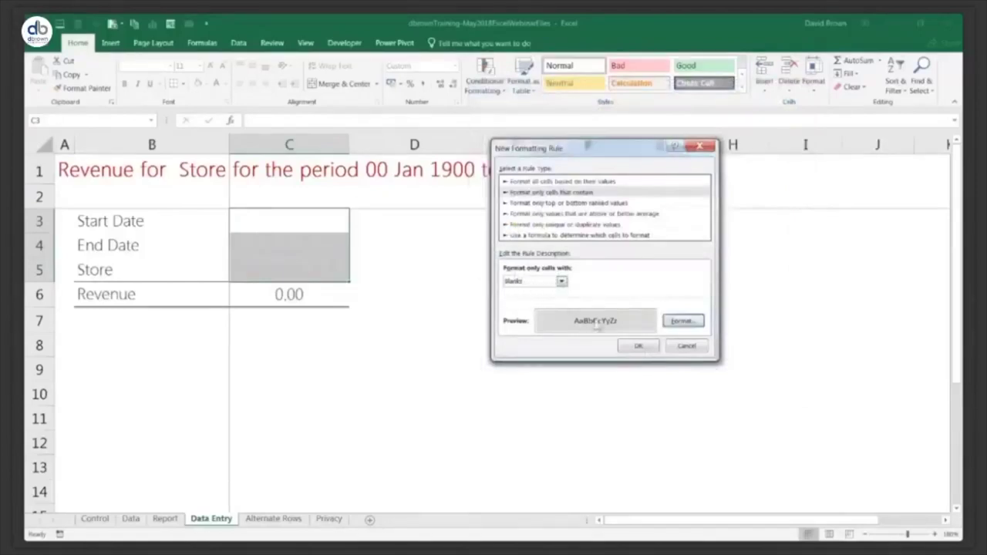
pyautogui.click(638, 346)
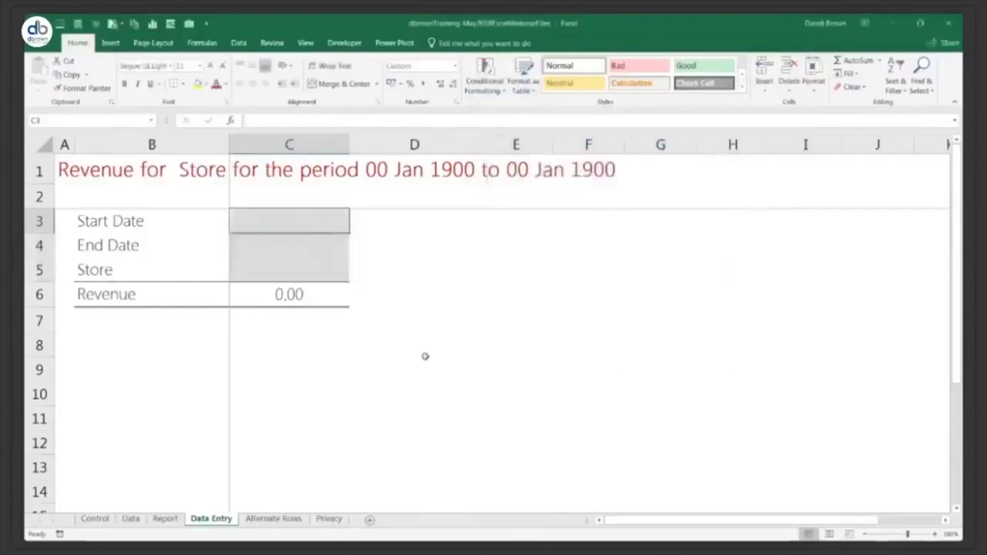
# Enter 1 jan 2015 as the Start Date in C3 and 31 dec 2015 as the End Date in C4
pyautogui.write('1')
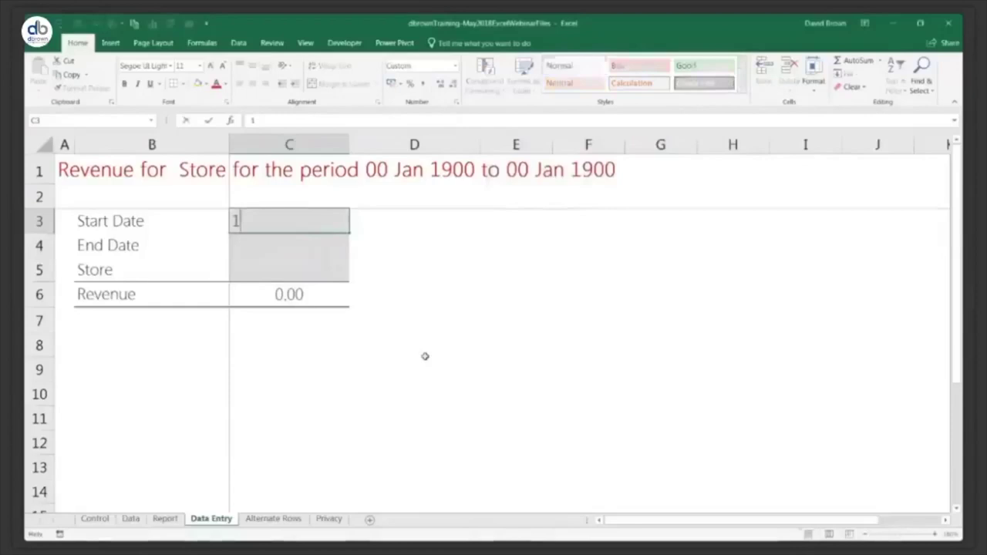
pyautogui.write('/jan 2015')
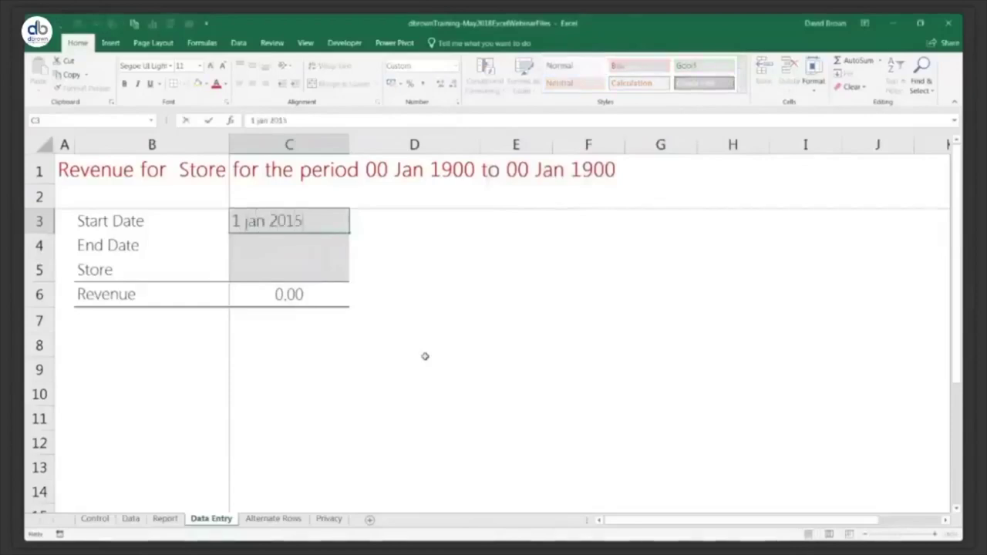
pyautogui.press('Return')
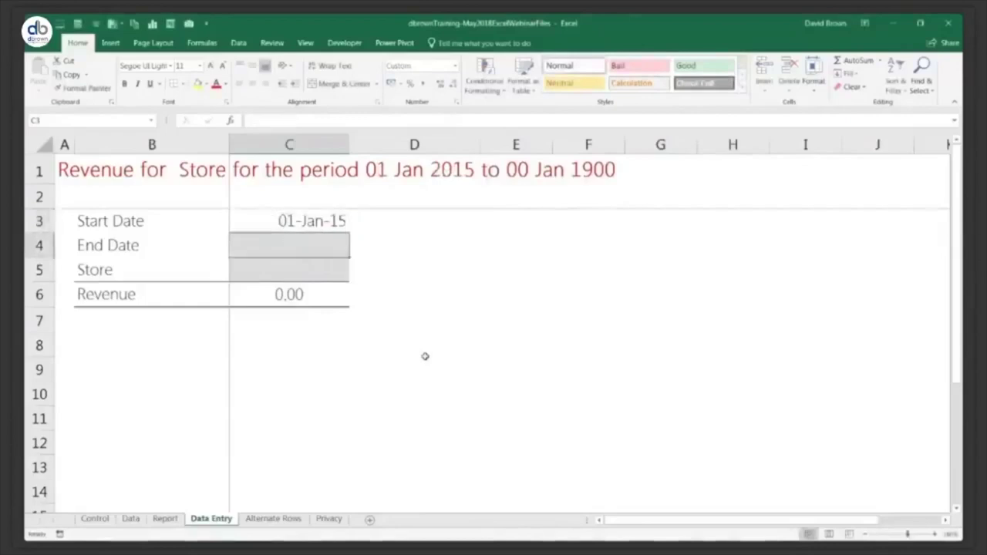
pyautogui.write('31 de')
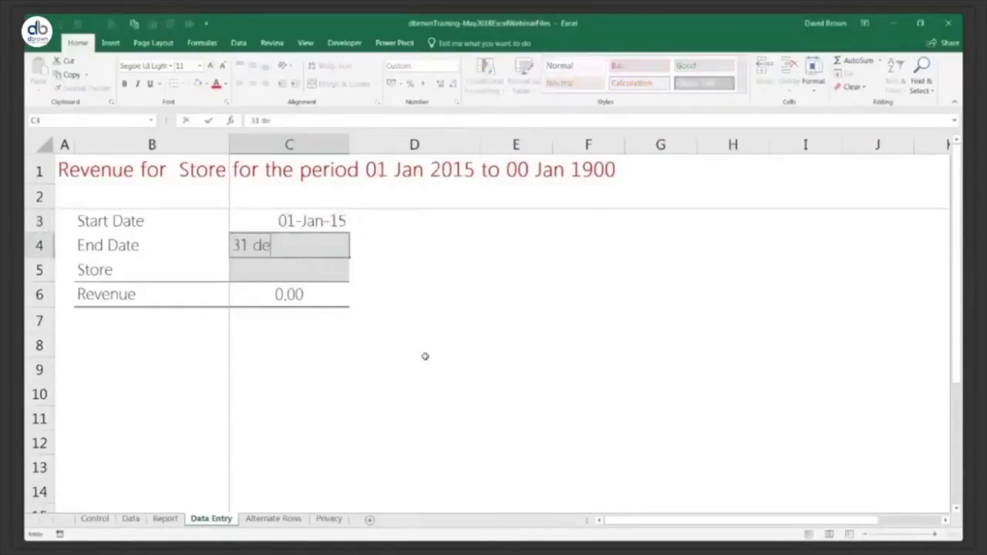
pyautogui.write('c 2015')
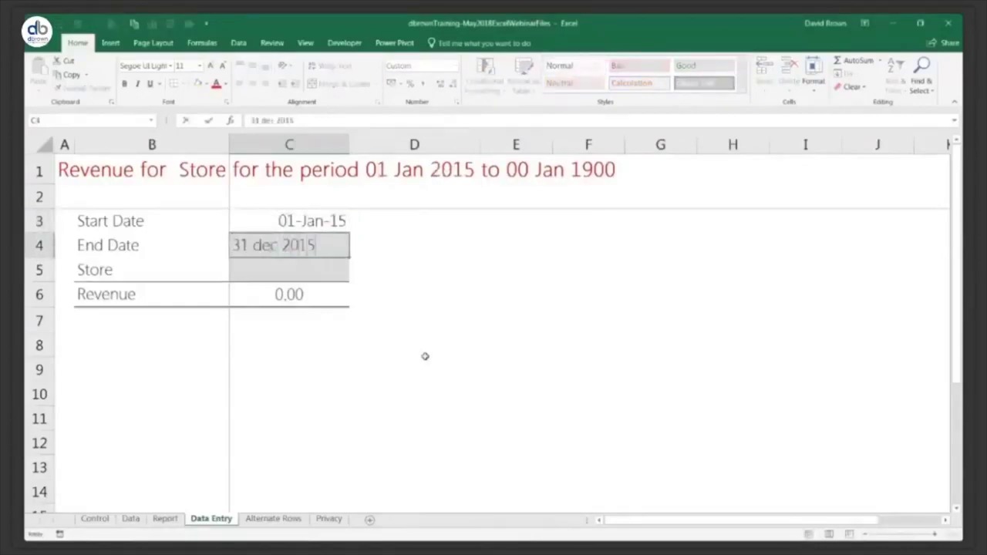
pyautogui.press('Return')
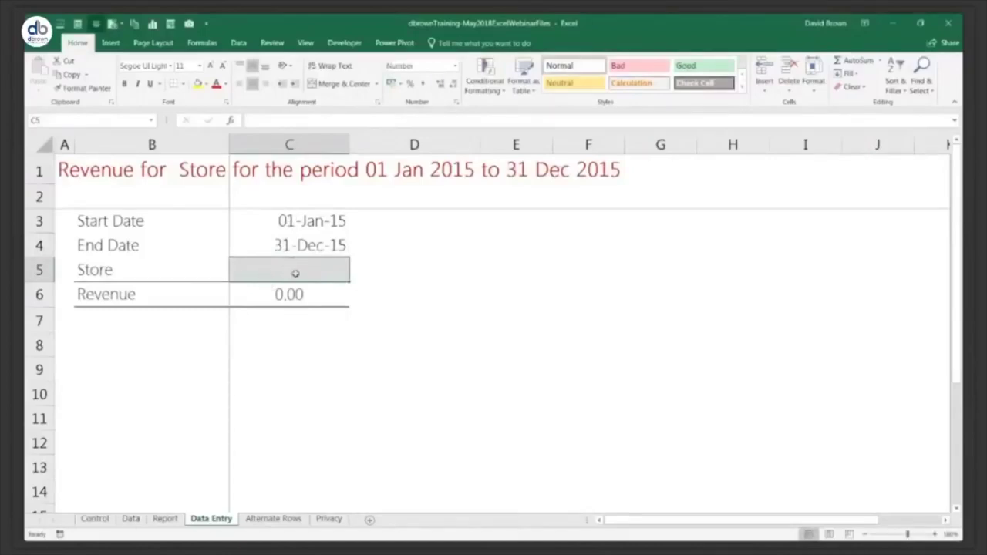
# Open data validation for the Store cell C5 and allow only values from a List
pyautogui.click(239, 44)
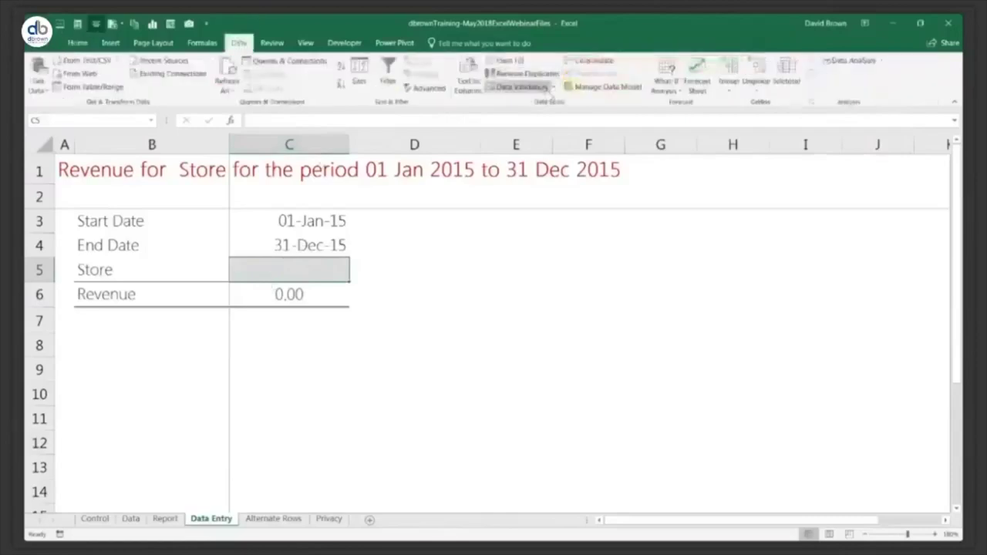
pyautogui.click(518, 89)
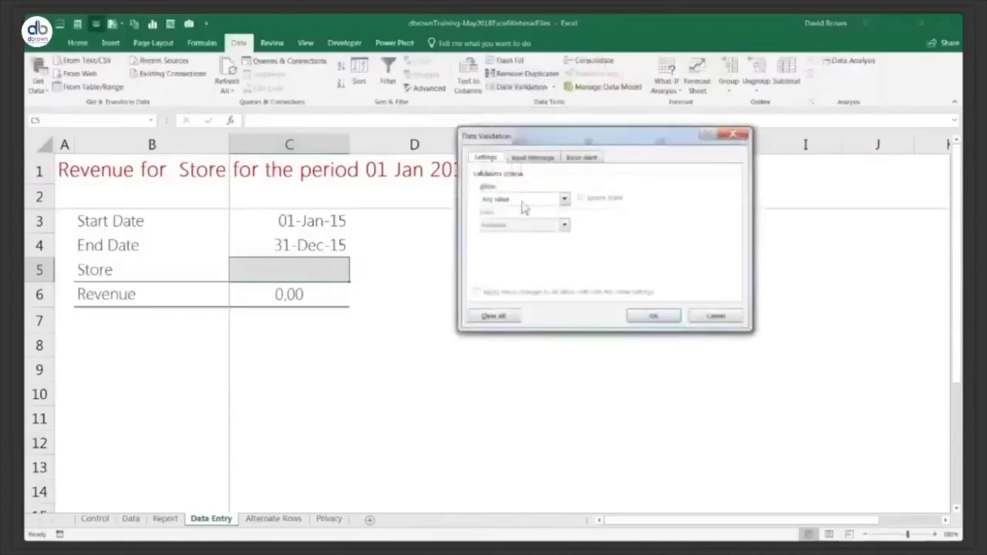
pyautogui.click(525, 202)
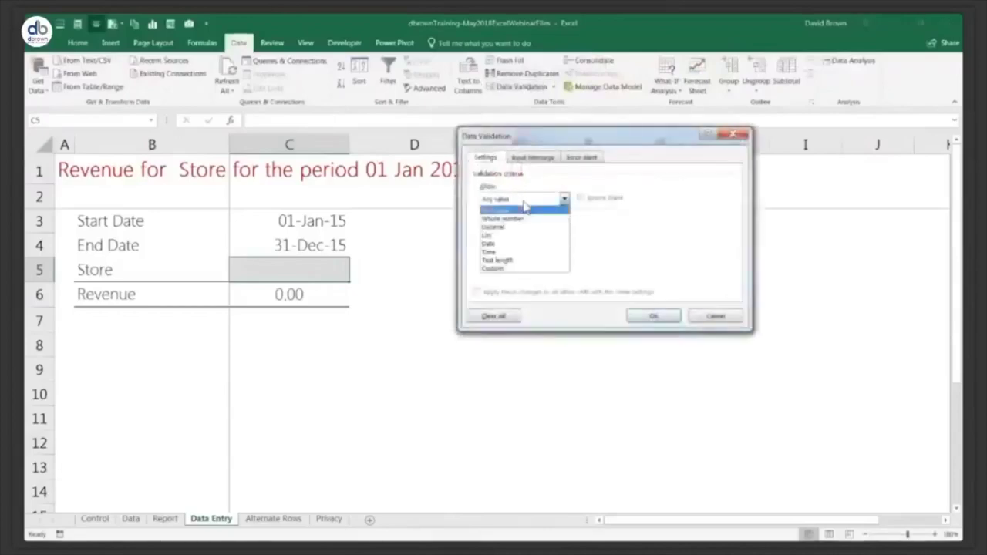
pyautogui.click(512, 240)
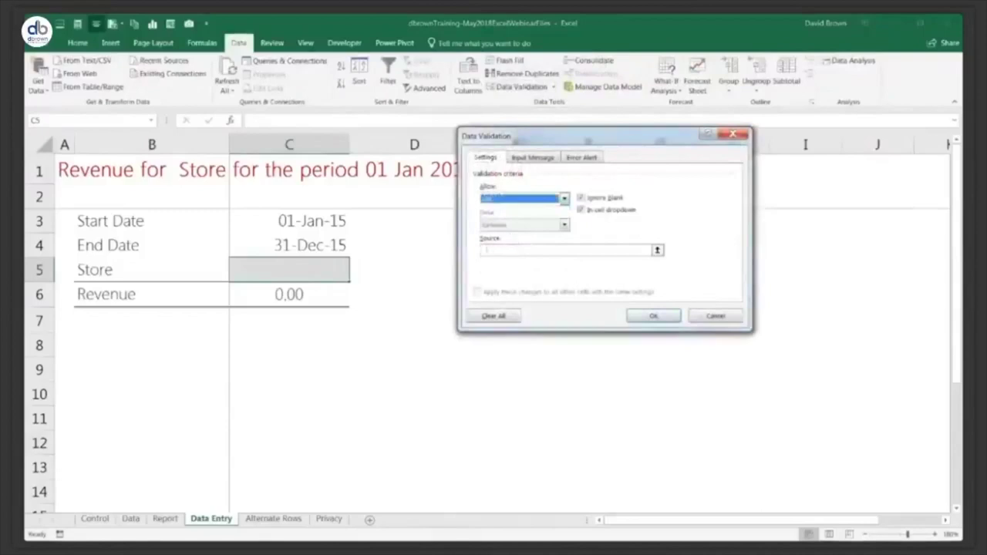
# Use the whole store list from G3 down on the Control sheet as the validation source and apply it
pyautogui.click(493, 250)
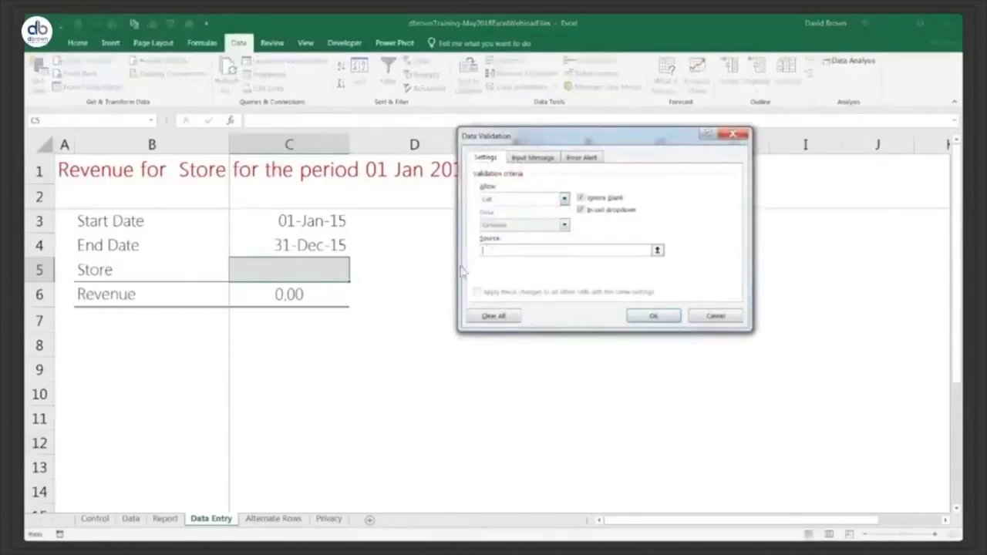
pyautogui.click(95, 520)
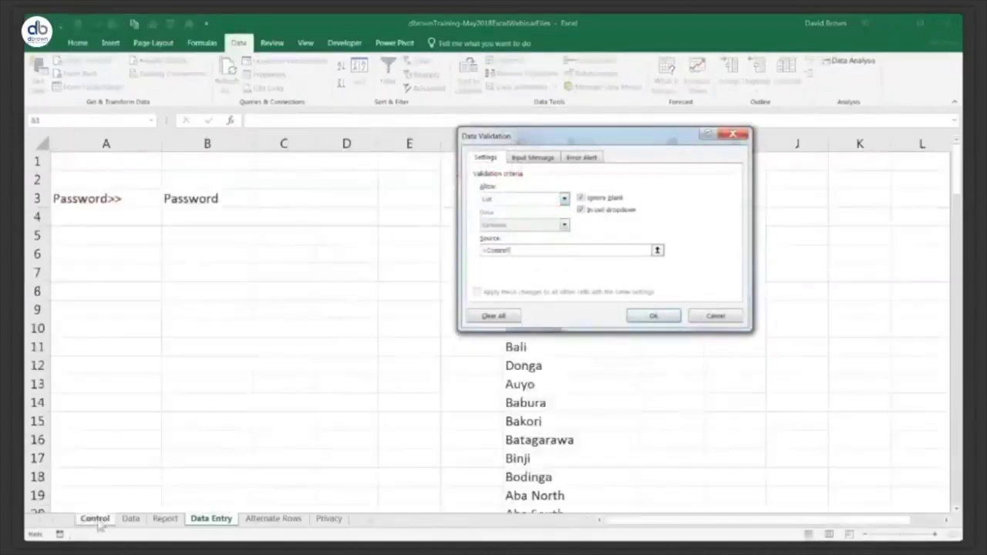
pyautogui.moveTo(560, 139); pyautogui.dragTo(725, 139)
pyautogui.click(530, 199)
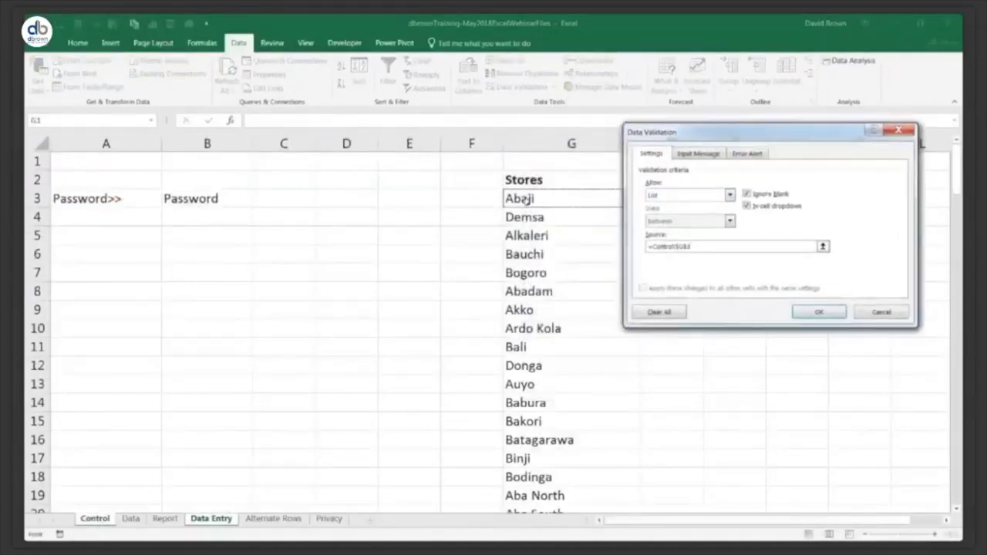
pyautogui.hotkey('ctrl', 'shift', 'Down')
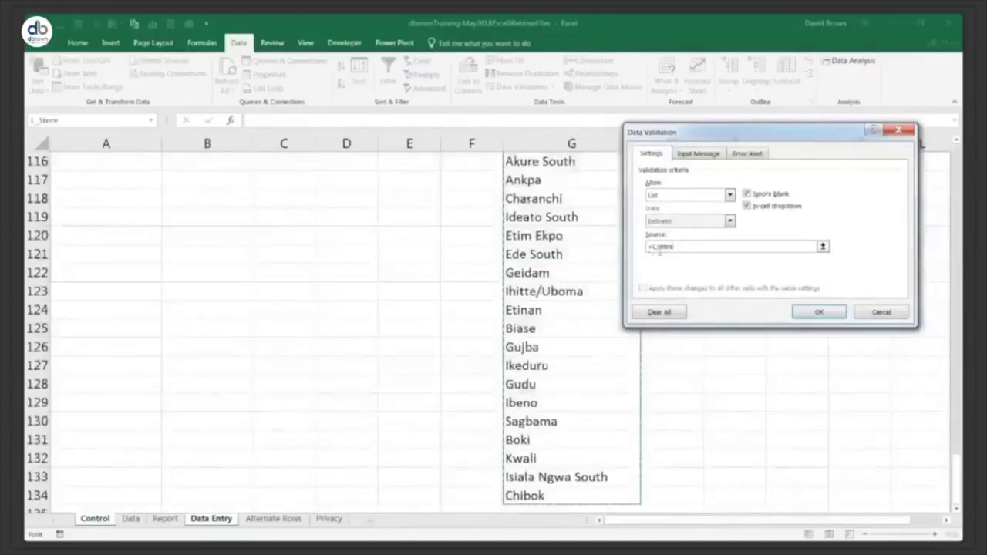
pyautogui.click(820, 315)
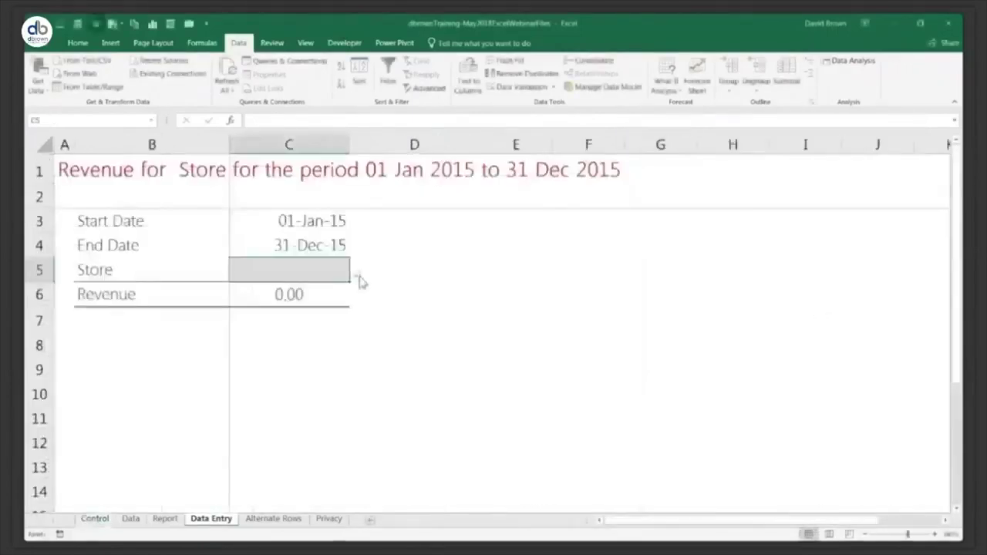
# Try the Store list in C5 by choosing Bogoro and picking again from the list
pyautogui.click(359, 275)
pyautogui.click(293, 351)
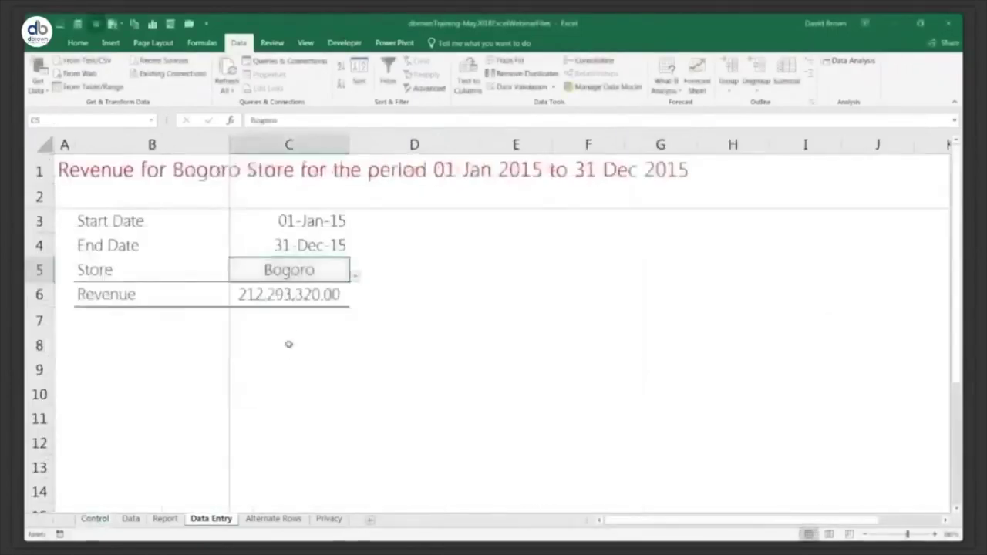
pyautogui.click(355, 276)
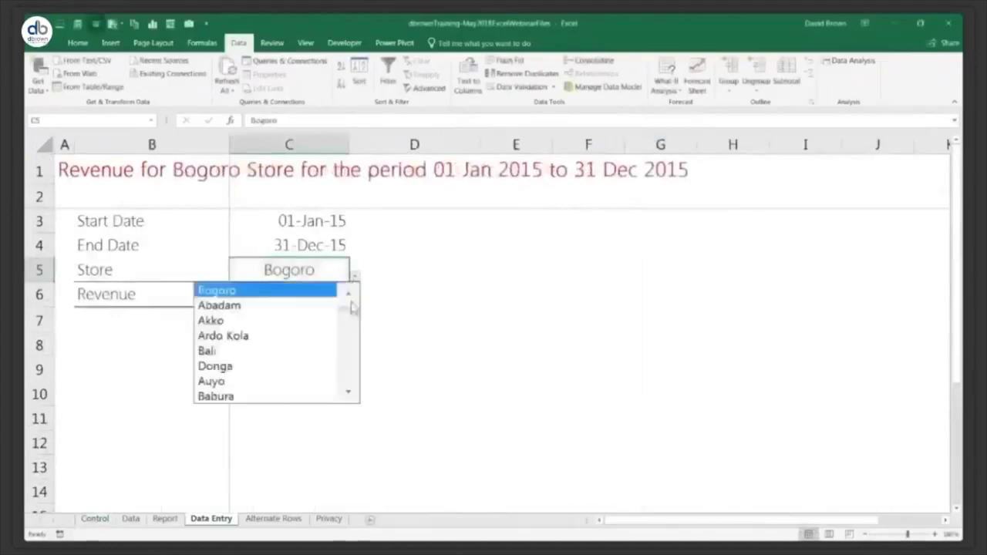
pyautogui.click(317, 359)
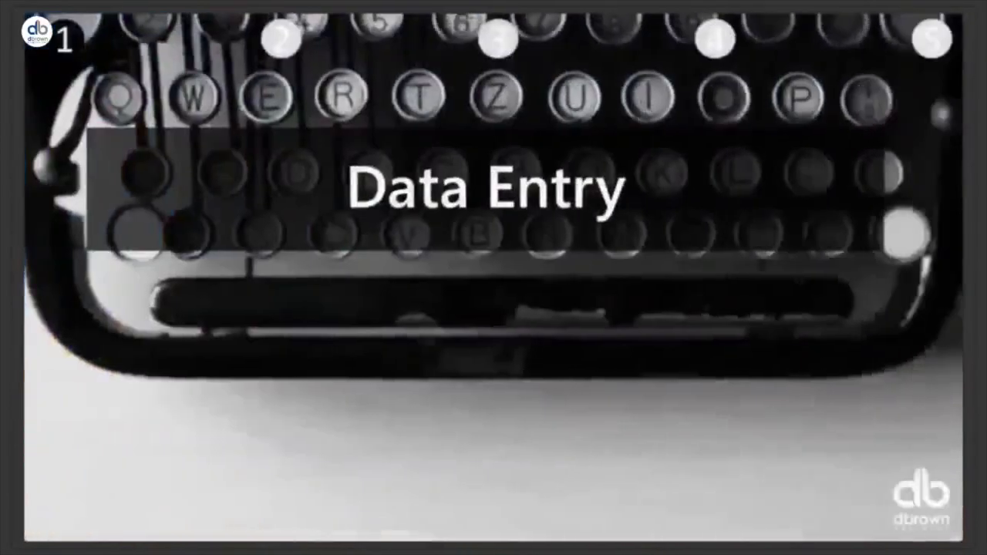
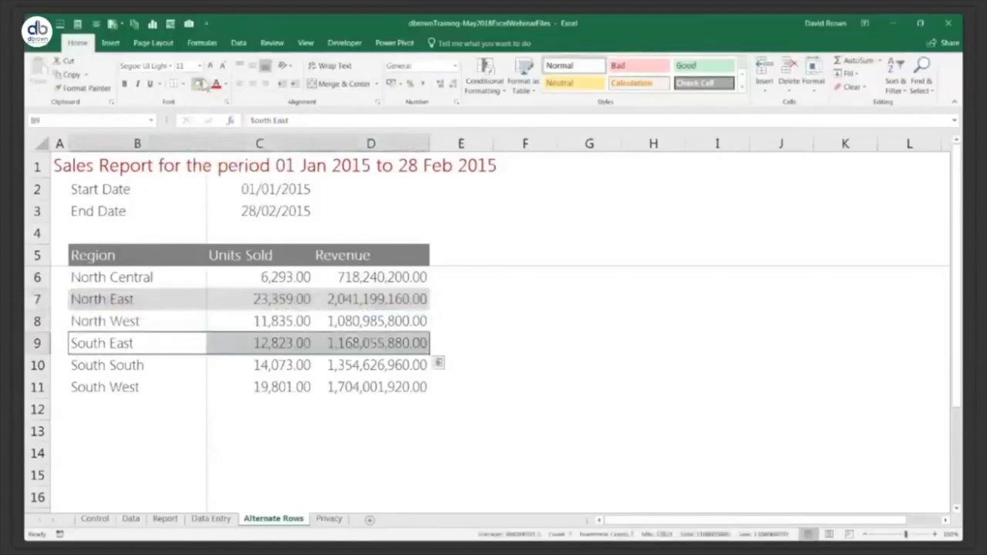
# Shade the South East and South West rows, B9:D9 and B11:D11, manually with a light grey fill
pyautogui.click(202, 83)
pyautogui.press('Down')
pyautogui.press('Down')
pyautogui.hotkey('shift', 'Right')
pyautogui.hotkey('shift', 'Right')
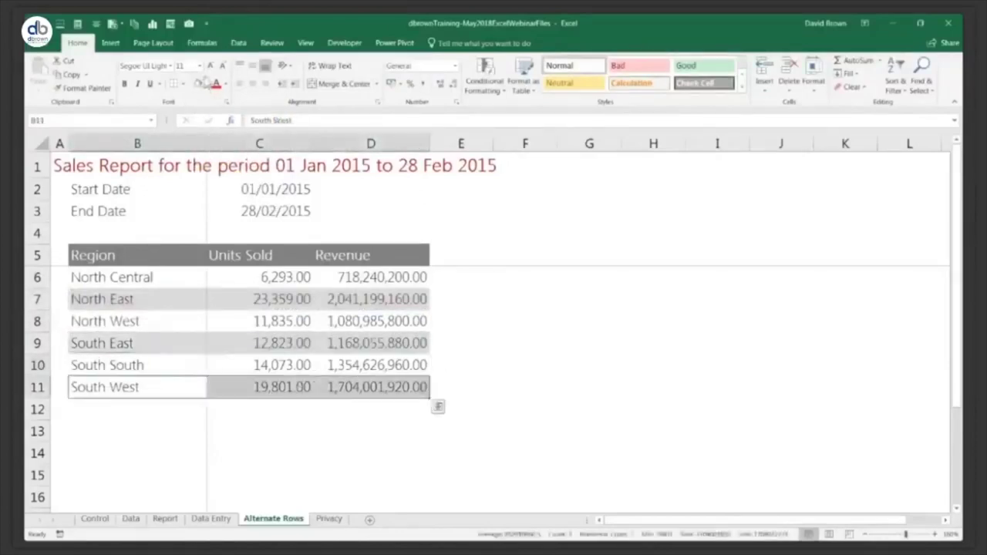
pyautogui.click(198, 85)
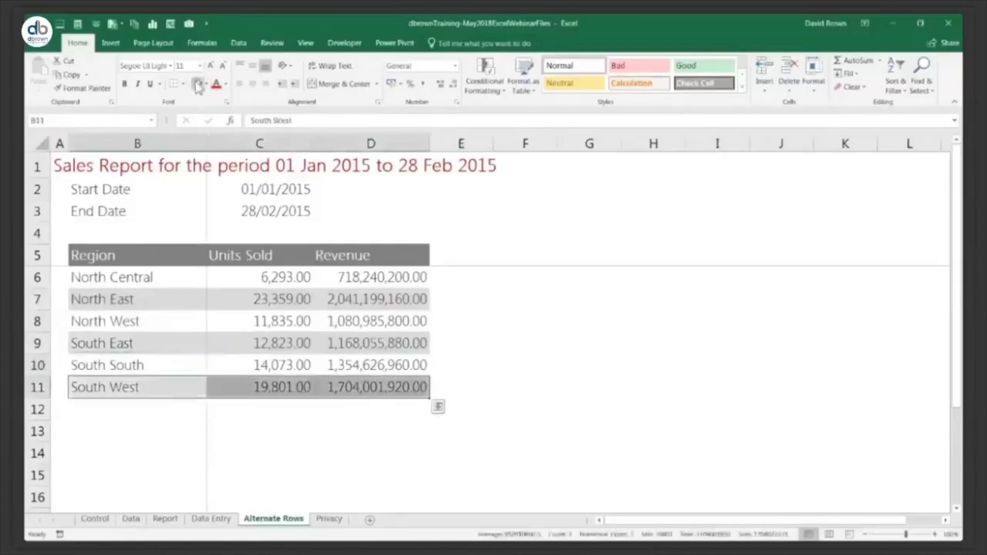
pyautogui.press('Down')
# Undo the manual grey fills on the alternate rows of the sales report table
pyautogui.hotkey('ctrl', 'z')
pyautogui.hotkey('ctrl', 'z')
pyautogui.hotkey('ctrl', 'z')
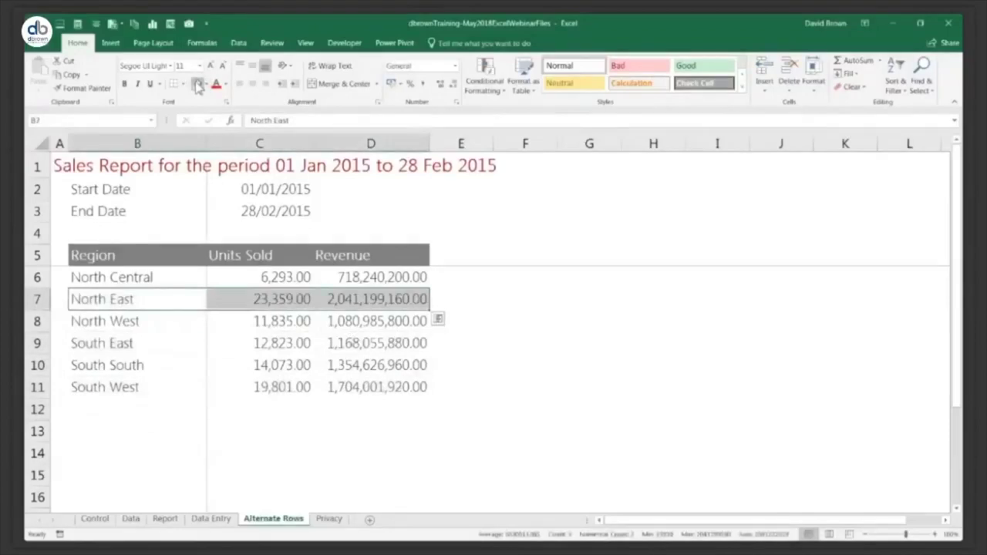
pyautogui.hotkey('ctrl', 'z')
pyautogui.hotkey('ctrl', 'z')
pyautogui.hotkey('ctrl', 'z')
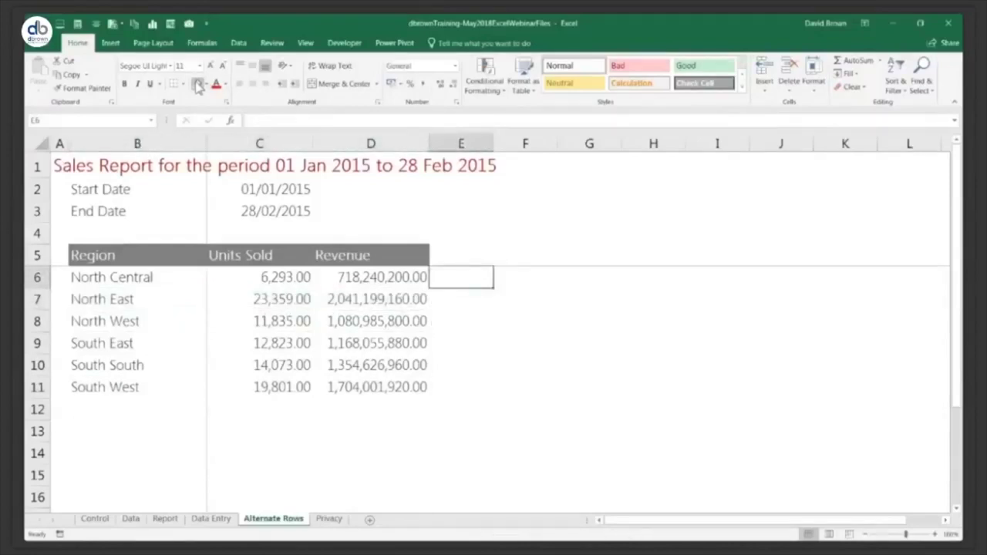
# Highlight rows 6, 7, 9 and 11 of the sales report in turn to examine the alternating row pattern
pyautogui.press('Left')
pyautogui.press('Left')
pyautogui.hotkey('shift', 'space')
pyautogui.press('Down')
pyautogui.hotkey('shift', 'space')
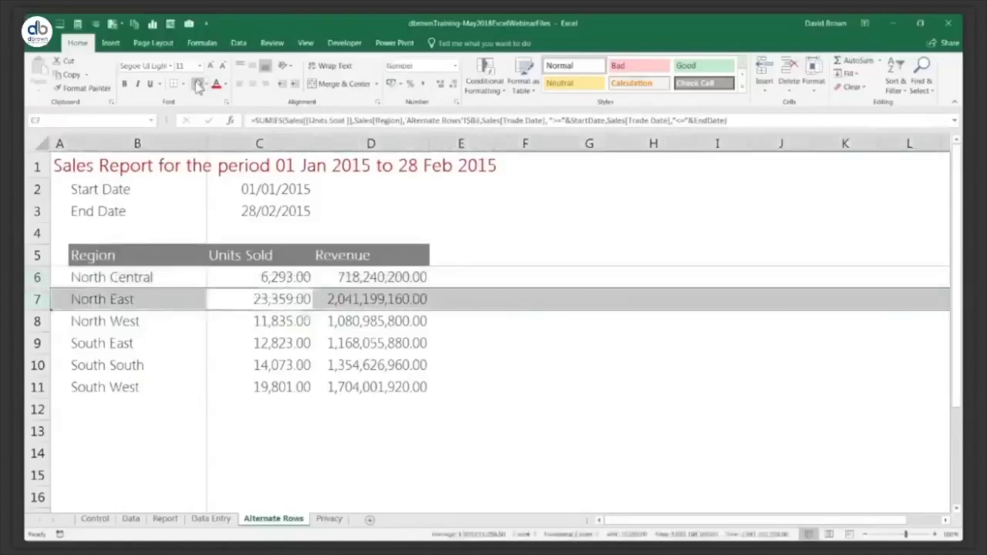
pyautogui.press('Down')
pyautogui.press('Down')
pyautogui.hotkey('shift', 'space')
pyautogui.press('Down')
pyautogui.press('Down')
pyautogui.hotkey('shift', 'space')
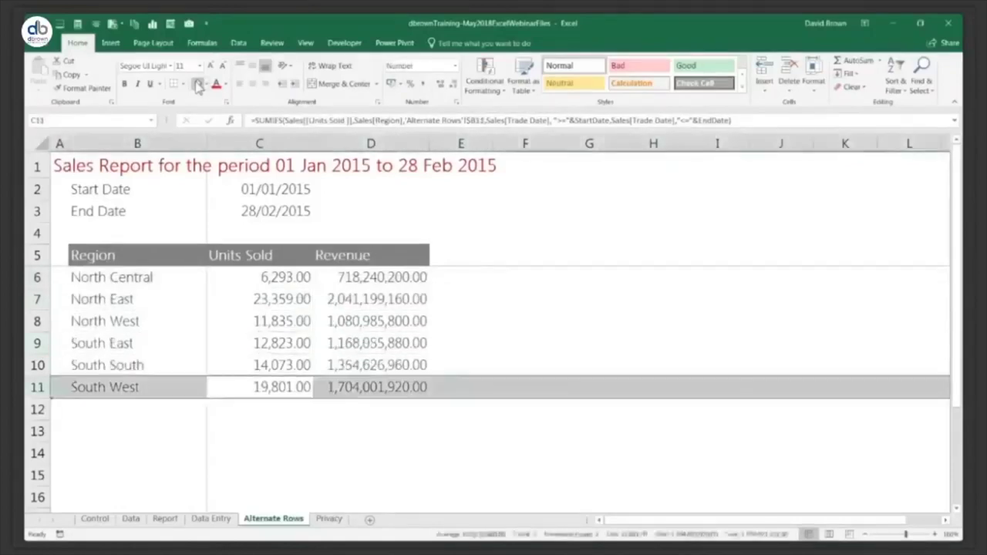
pyautogui.press('Right')
pyautogui.press('Up')
pyautogui.press('Up')
pyautogui.press('Up')
pyautogui.press('Up')
pyautogui.press('Up')
pyautogui.press('Up')
pyautogui.press('Right')
pyautogui.press('Down')
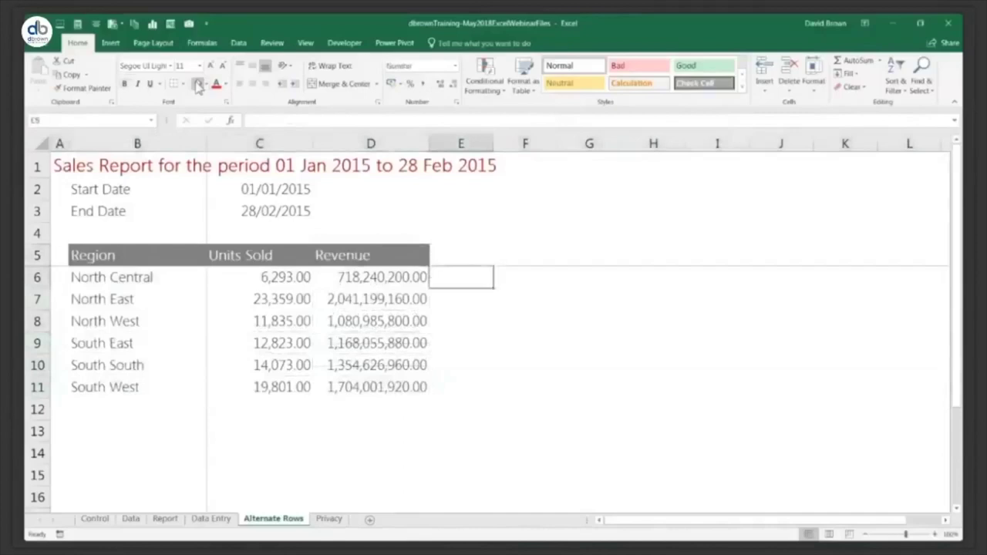
pyautogui.press('Right')
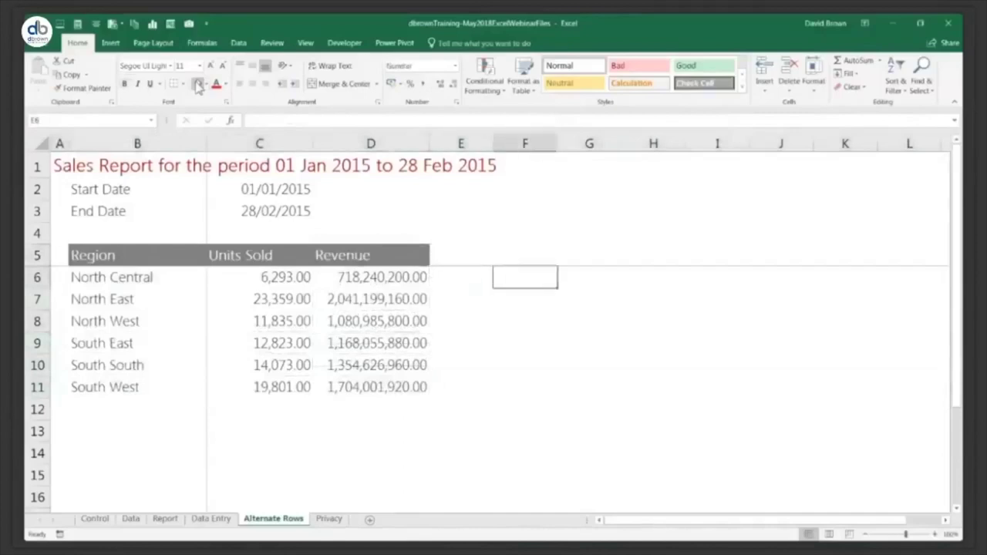
# Enter the formula =ROW() in cell F6, beside the North Central row
pyautogui.write('=row')
pyautogui.press('Tab')
pyautogui.press('Return')
pyautogui.press('Up')
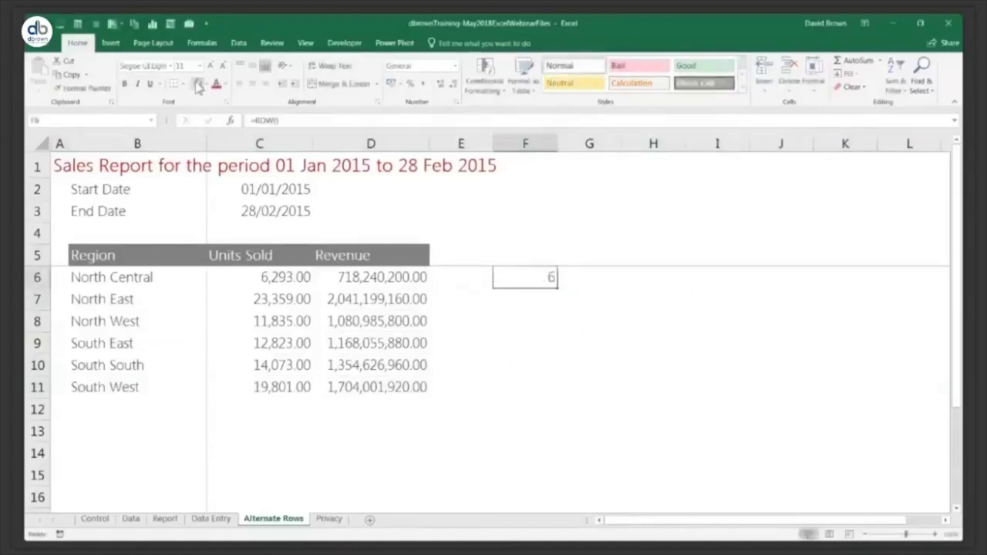
# Copy the ROW formula from F6 down through F7:F11, one cell at a time
pyautogui.press('Down')
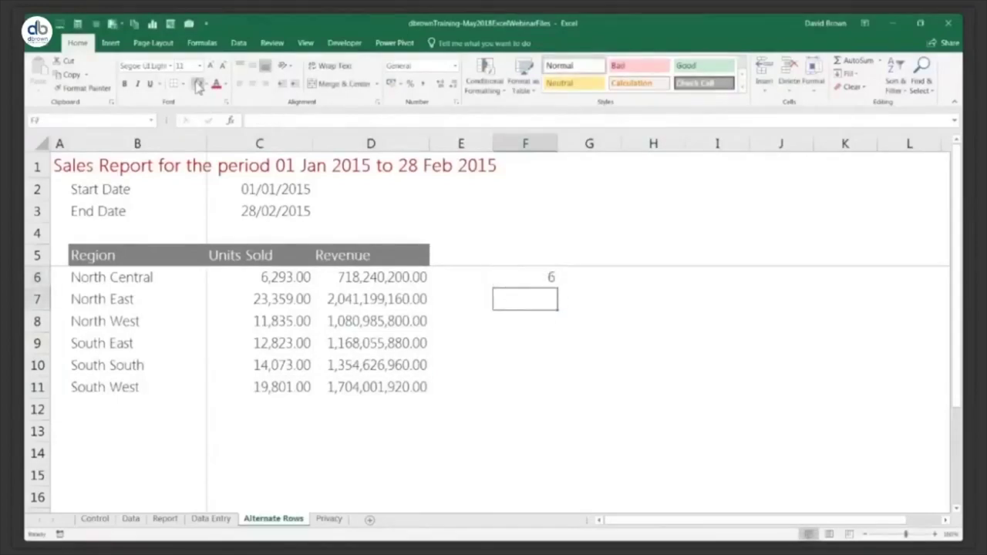
pyautogui.hotkey('ctrl', 'd')
pyautogui.press('Down')
pyautogui.hotkey('ctrl', 'd')
pyautogui.press('Down')
pyautogui.hotkey('ctrl', 'd')
pyautogui.press('Down')
pyautogui.hotkey('ctrl', 'd')
pyautogui.press('Down')
pyautogui.hotkey('ctrl', 'd')
pyautogui.press('Up')
pyautogui.press('Up')
pyautogui.press('Up')
pyautogui.press('Up')
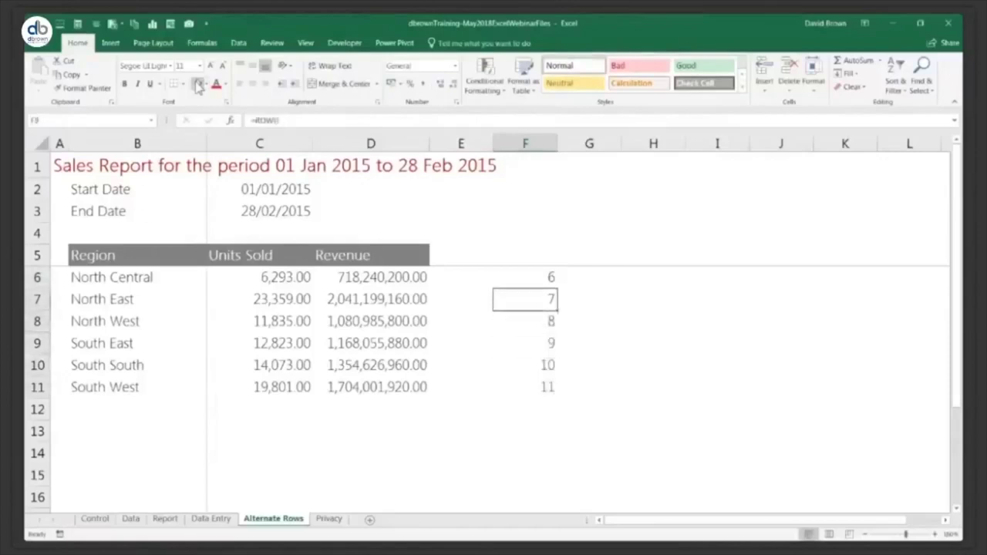
# Examine the row numbers in column F to compare the even and odd rows of the report
pyautogui.press('Right')
pyautogui.press('Up')
pyautogui.press('Down')
pyautogui.press('Left')
pyautogui.press('Right')
pyautogui.press('Up')
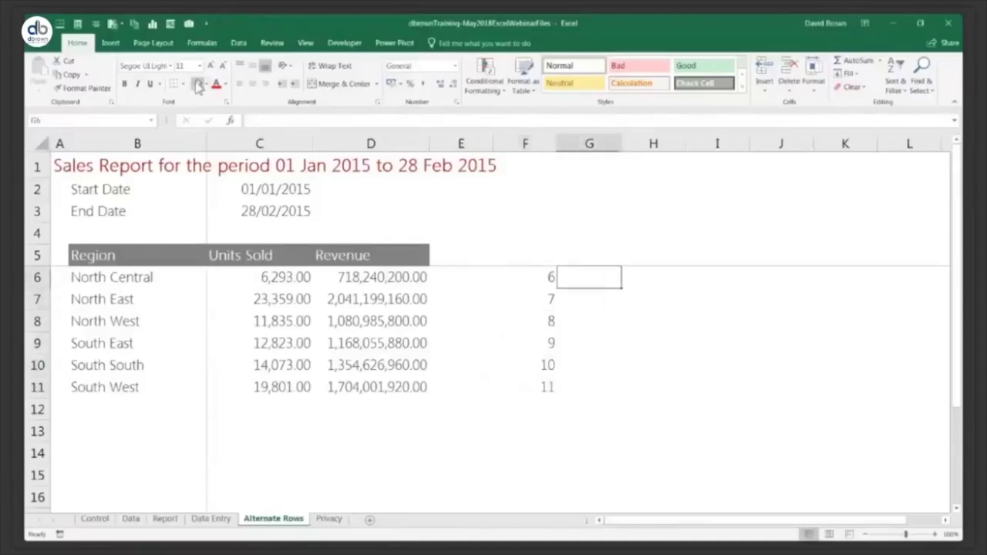
pyautogui.press('Down')
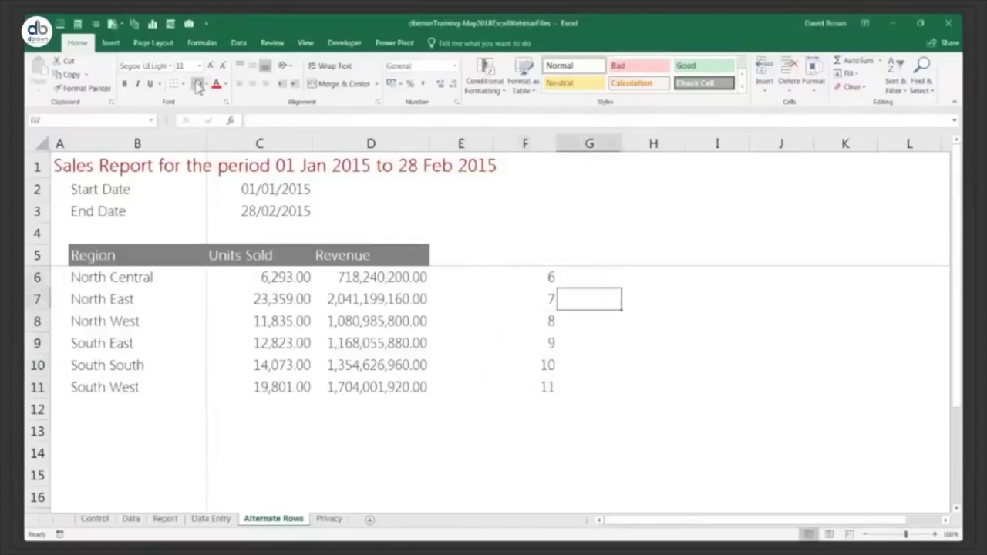
pyautogui.press('Left')
pyautogui.press('Up')
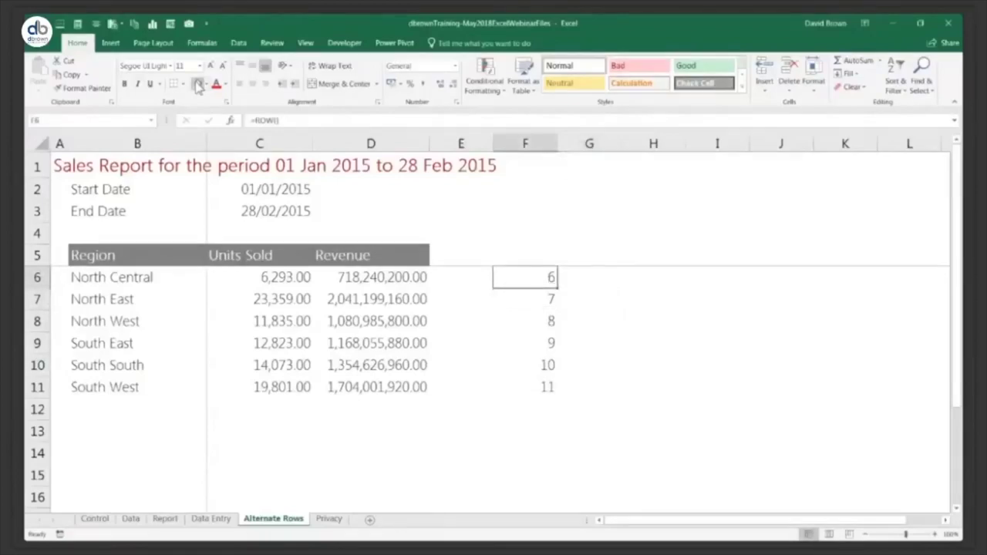
pyautogui.press('Down')
pyautogui.press('Down')
pyautogui.press('Down')
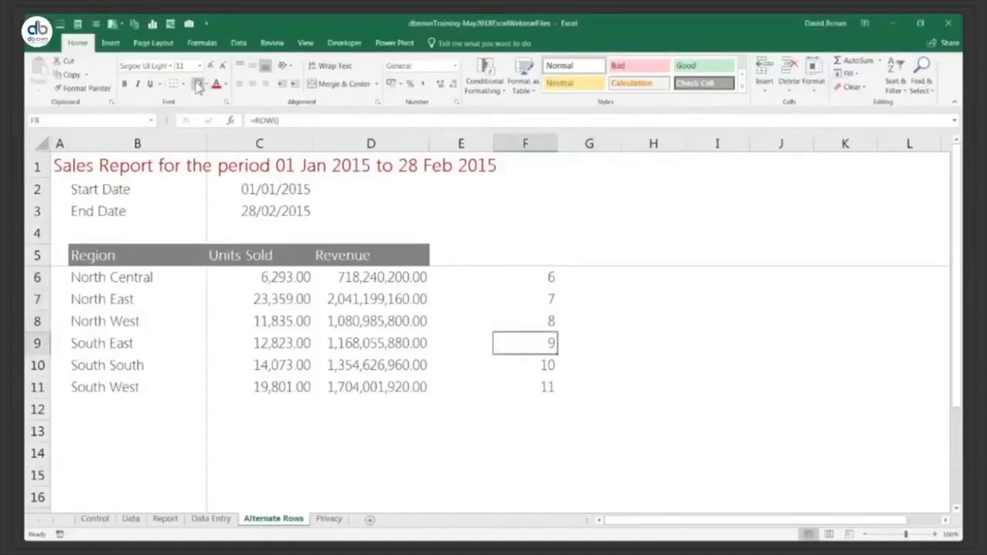
pyautogui.press('Up')
pyautogui.press('Up')
pyautogui.press('Up')
# Enter the formula =EVEN(F6) in cell G6 to try the EVEN function on the row number
pyautogui.press('Right')
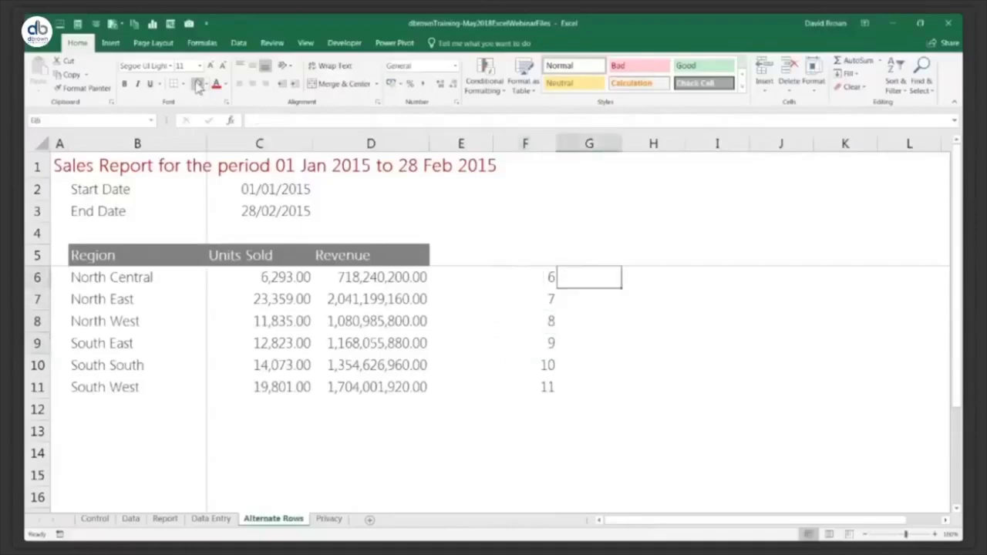
pyautogui.write('=even')
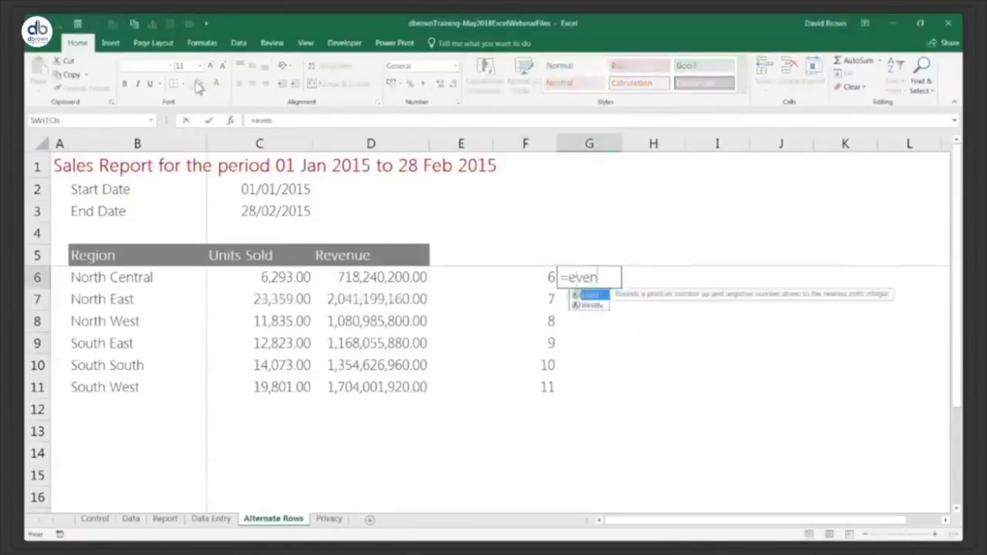
pyautogui.press('Tab')
pyautogui.press('Left')
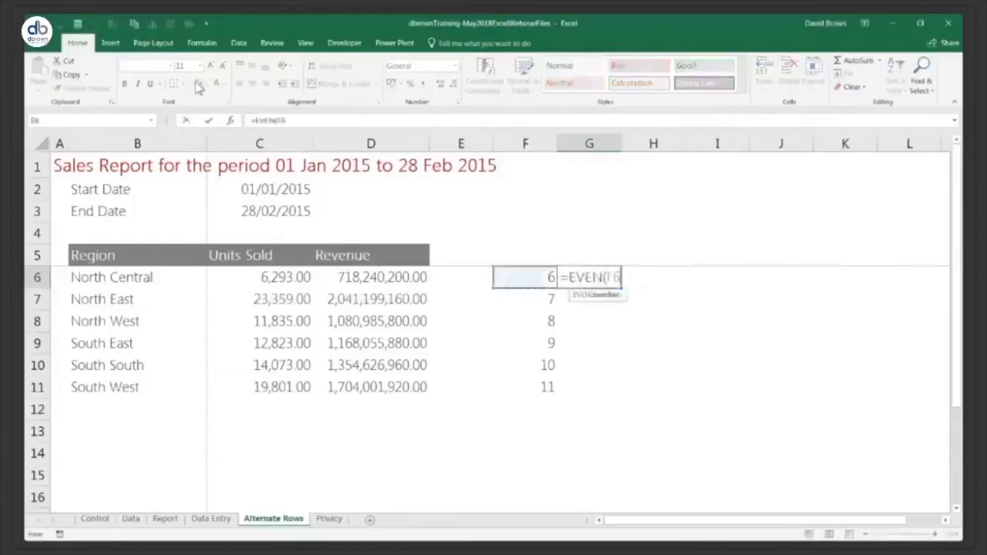
pyautogui.press('Return')
pyautogui.press('Up')
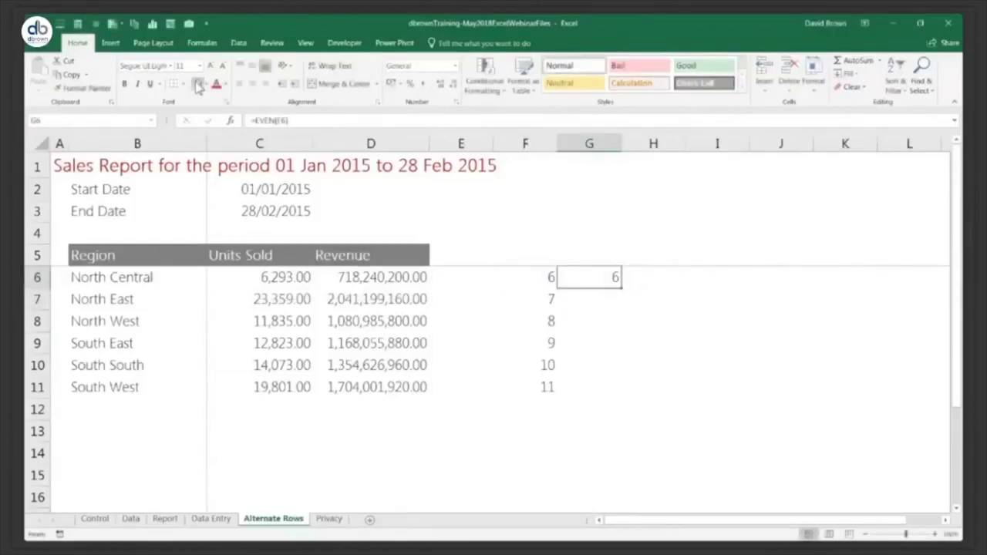
# Fill the EVEN formula from G6 down to G11 and review the results beside the row numbers
pyautogui.hotkey('shift', 'Down')
pyautogui.hotkey('shift', 'Down')
pyautogui.hotkey('shift', 'Down')
pyautogui.hotkey('shift', 'Down')
pyautogui.hotkey('shift', 'Down')
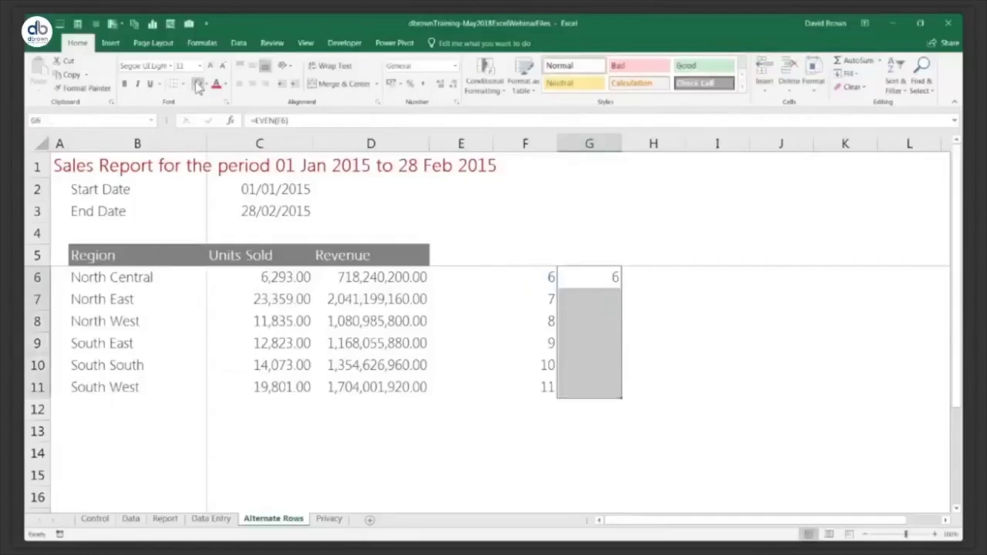
pyautogui.hotkey('ctrl', 'd')
pyautogui.press('Down')
pyautogui.press('Down')
pyautogui.press('Up')
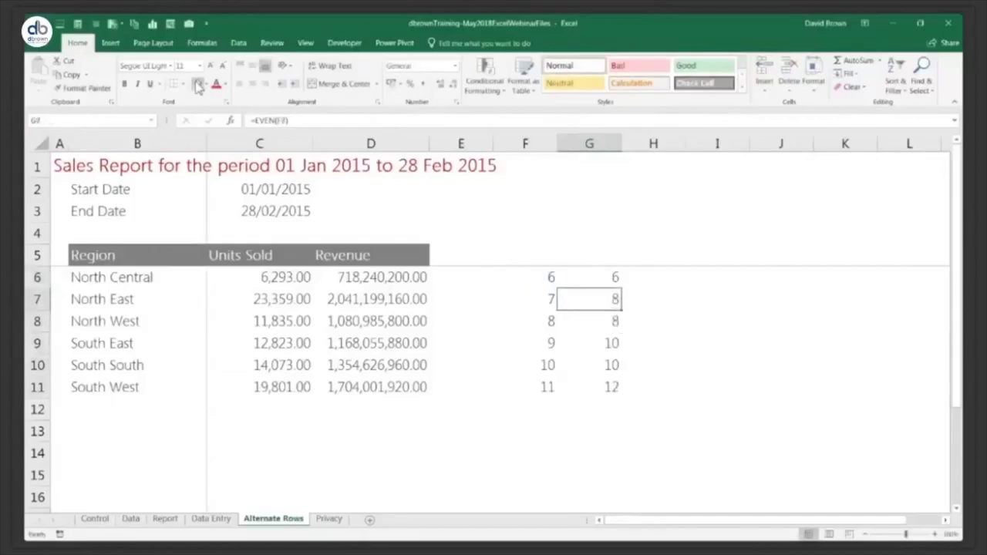
pyautogui.press('Down')
pyautogui.press('Down')
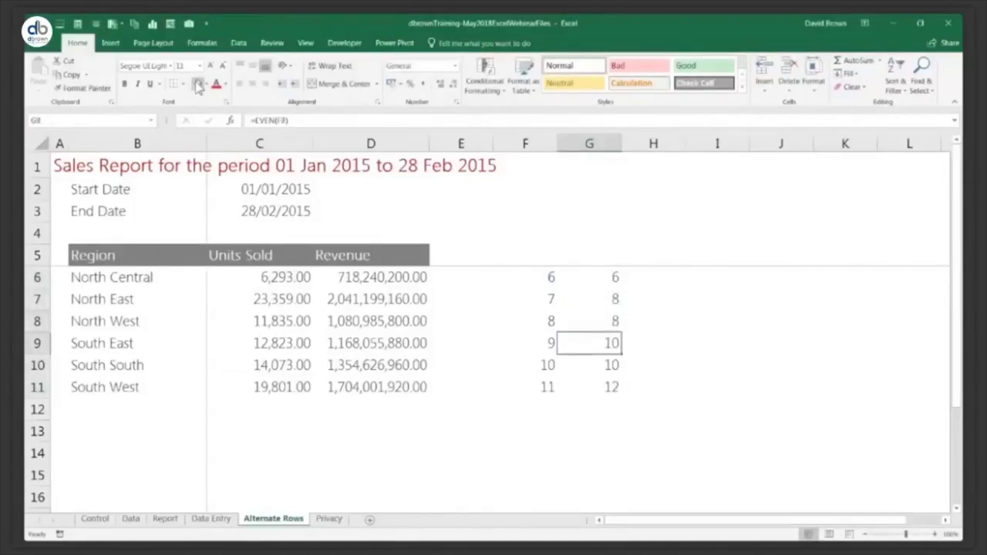
# Clear the EVEN formulas from G6:G11
pyautogui.press('Up')
pyautogui.press('Up')
pyautogui.press('Up')
pyautogui.hotkey('shift', 'Down')
pyautogui.hotkey('shift', 'Down')
pyautogui.hotkey('shift', 'Down')
pyautogui.hotkey('shift', 'Down')
pyautogui.hotkey('shift', 'Down')
pyautogui.press('Delete')
# Start a MOD formula in G6 and compare the descriptions of the suggested MOD, MODE.MULT and MODE.SNGL functions
pyautogui.press('Down')
pyautogui.press('Up')
pyautogui.write('=MOD')
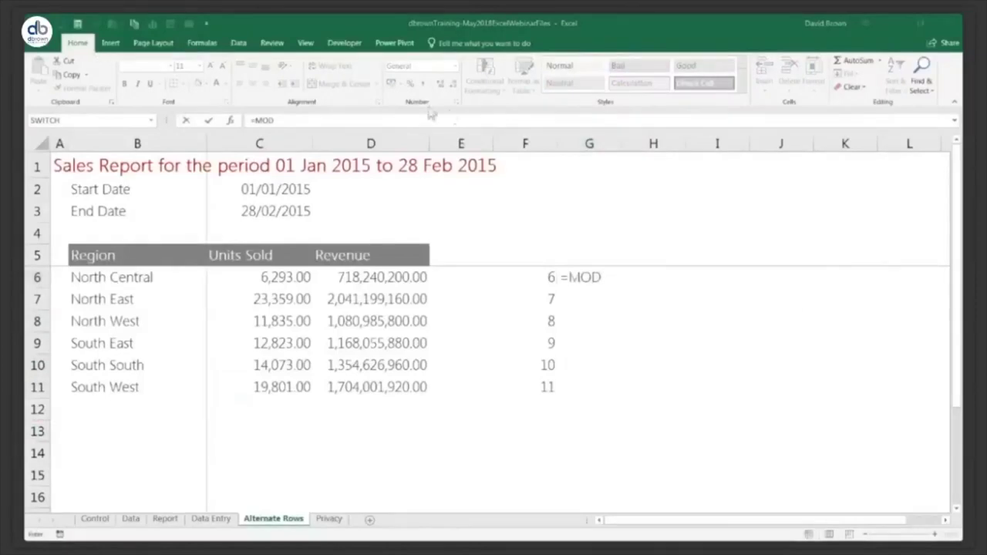
pyautogui.click(590, 324)
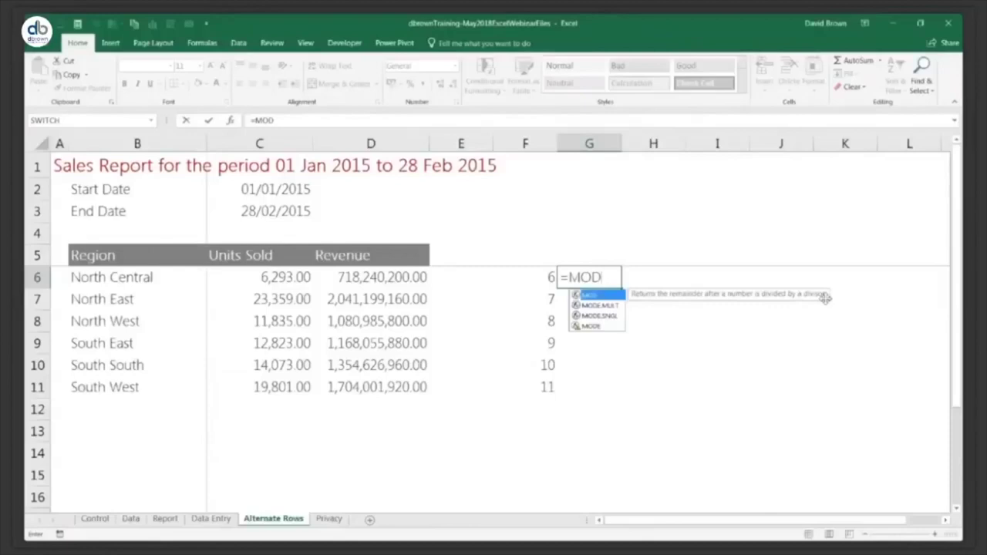
pyautogui.click(599, 307)
pyautogui.click(599, 314)
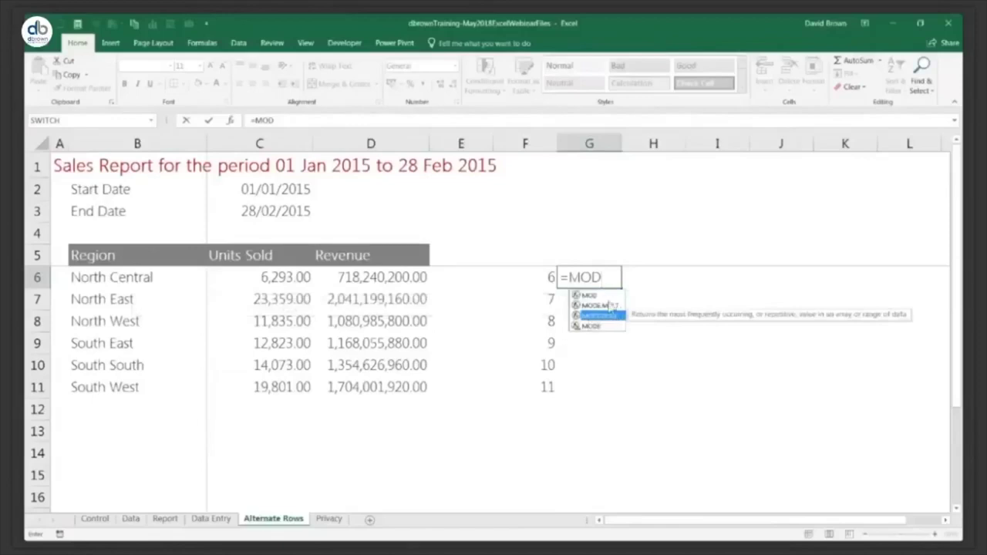
pyautogui.click(611, 306)
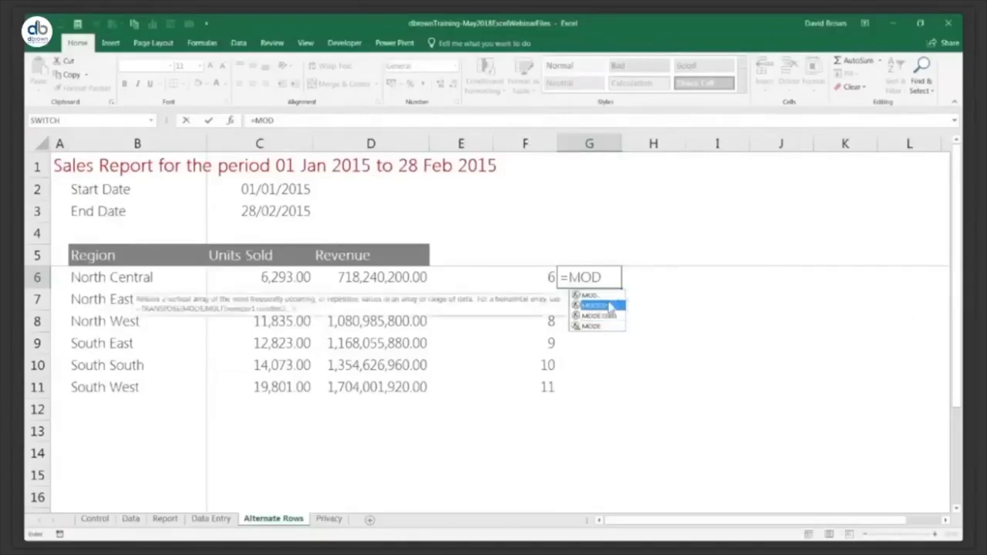
pyautogui.press('Down')
pyautogui.press('Up')
pyautogui.press('Up')
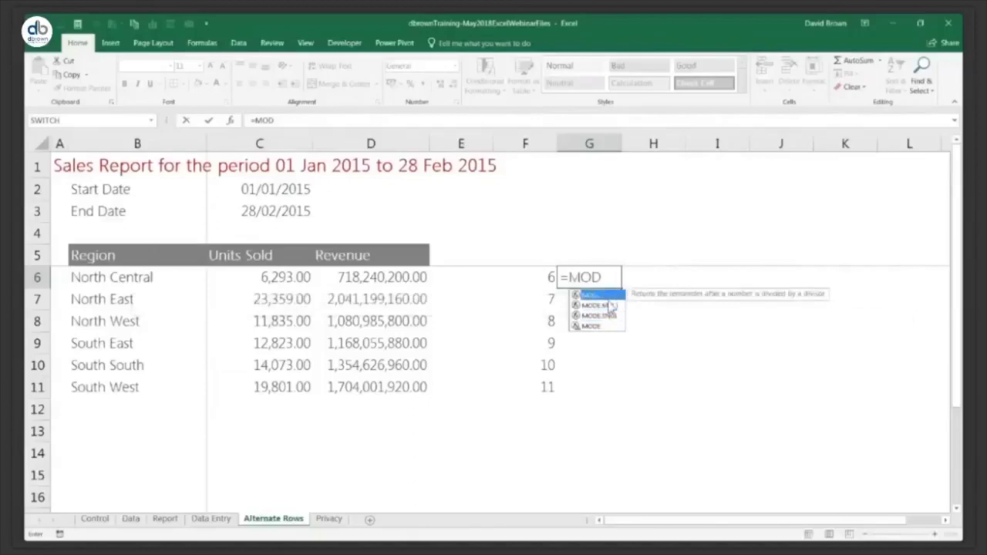
# Complete the G6 formula as =MOD(F6,2) and recheck its arguments
pyautogui.press('Tab')
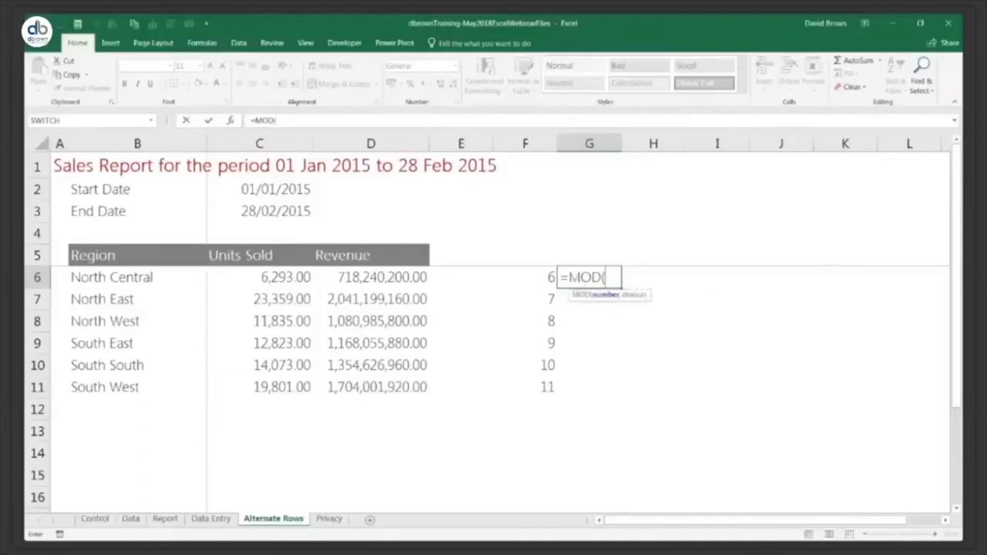
pyautogui.click(545, 276)
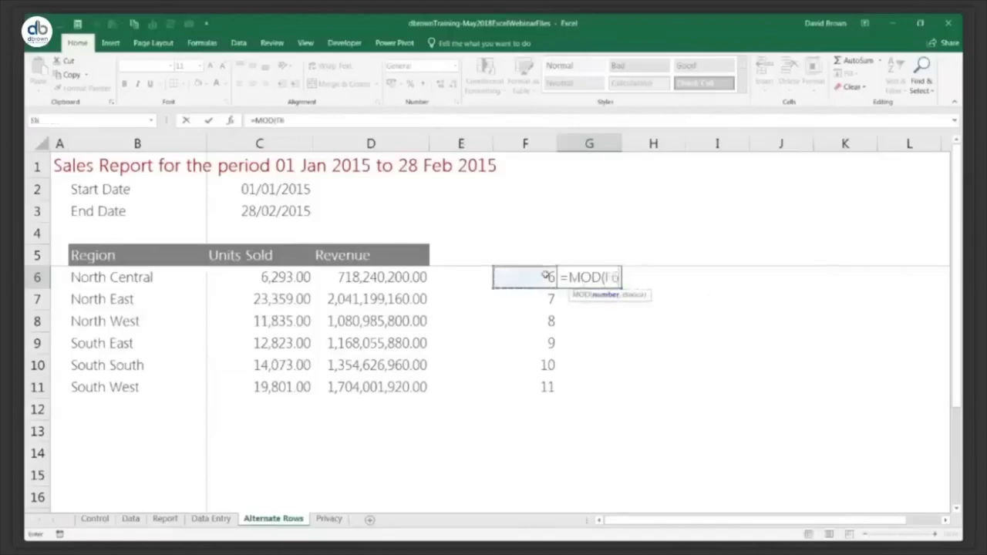
pyautogui.write(',2')
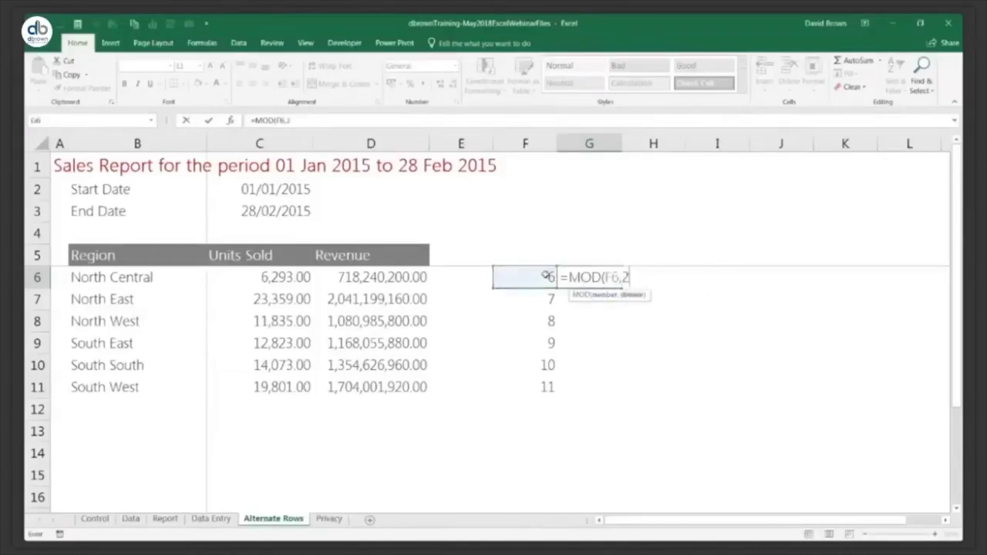
pyautogui.write(')')
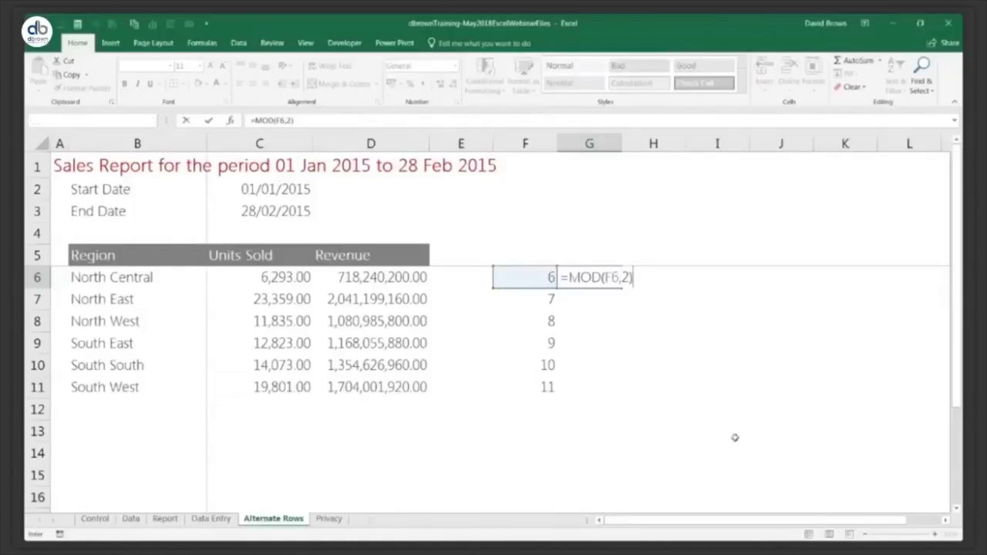
pyautogui.press('Return')
pyautogui.press('Up')
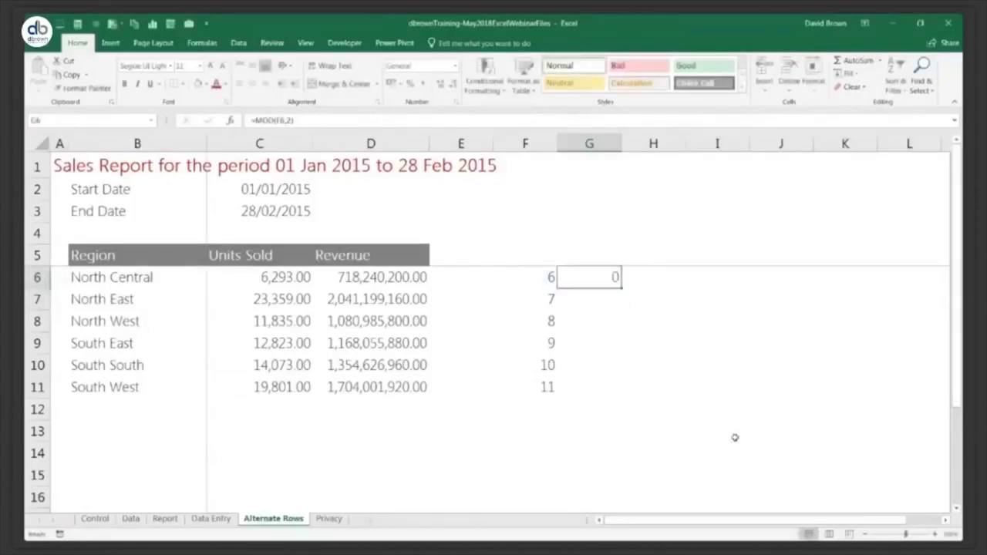
pyautogui.press('F2')
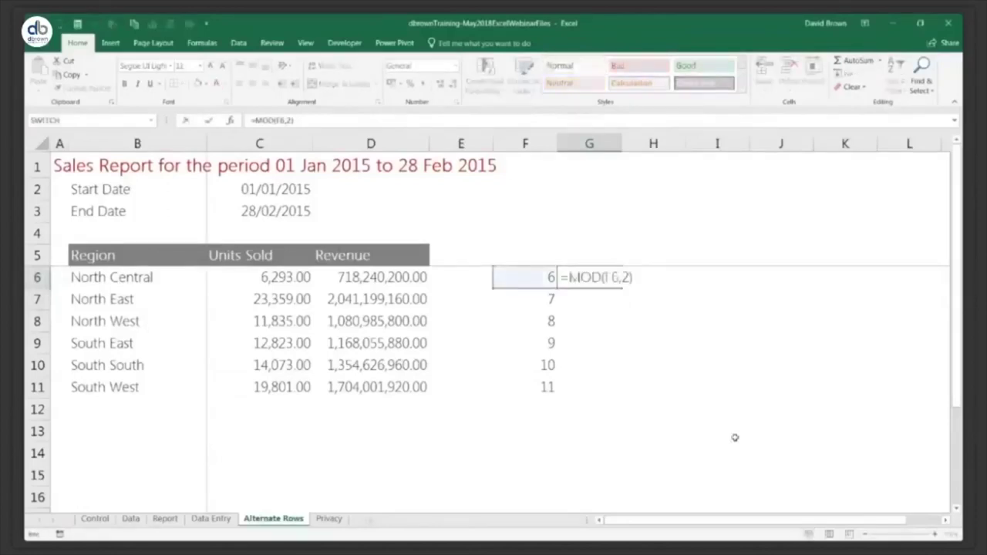
pyautogui.press('Return')
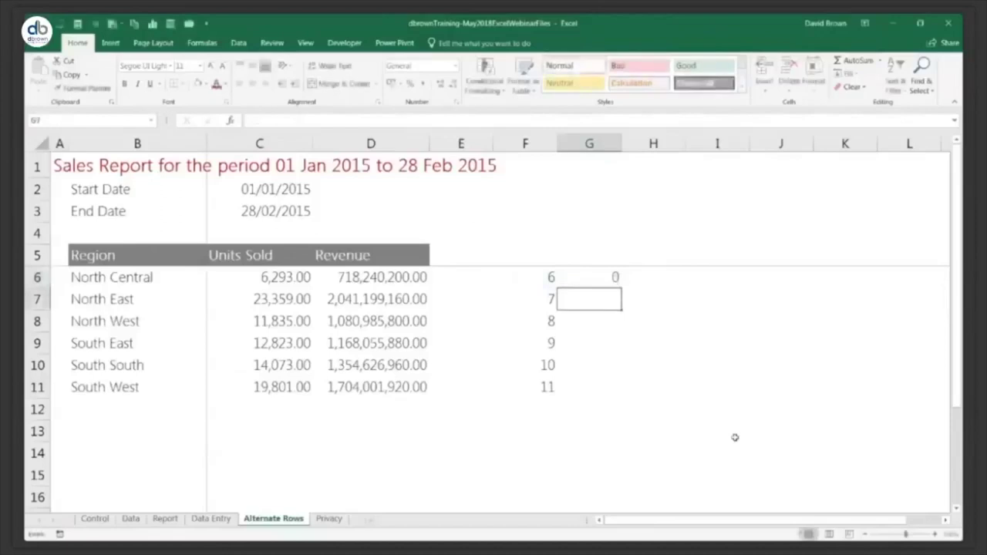
pyautogui.press('Up')
pyautogui.press('Down')
# Copy the MOD formula from G6 to G7, check its cell reference, and extend it down to G11
pyautogui.click(597, 410)
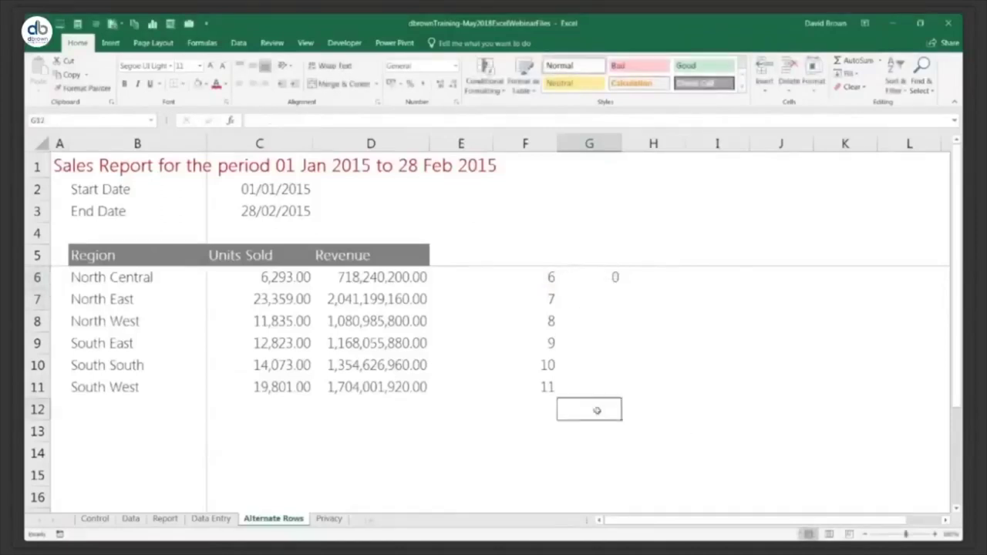
pyautogui.press('Up')
pyautogui.press('Up')
pyautogui.press('Up')
pyautogui.press('Up')
pyautogui.press('Up')
pyautogui.press('Up')
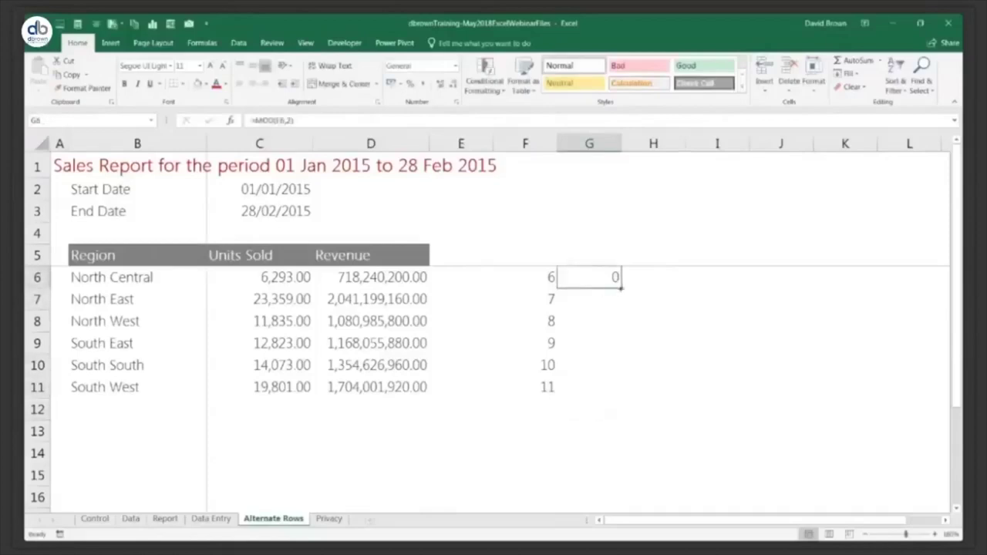
pyautogui.moveTo(621, 288); pyautogui.dragTo(621, 310)
pyautogui.doubleClick(601, 301)
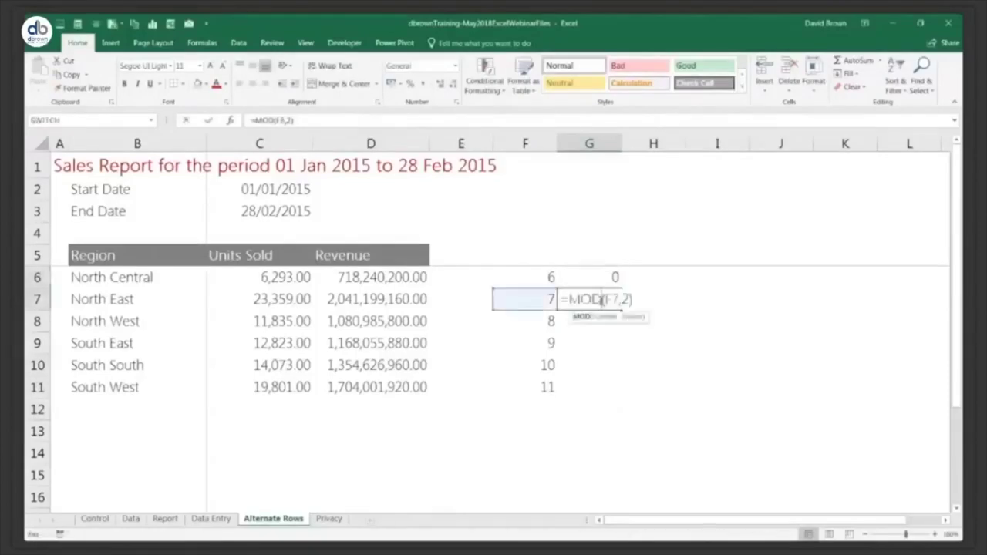
pyautogui.press('Return')
pyautogui.click(594, 293)
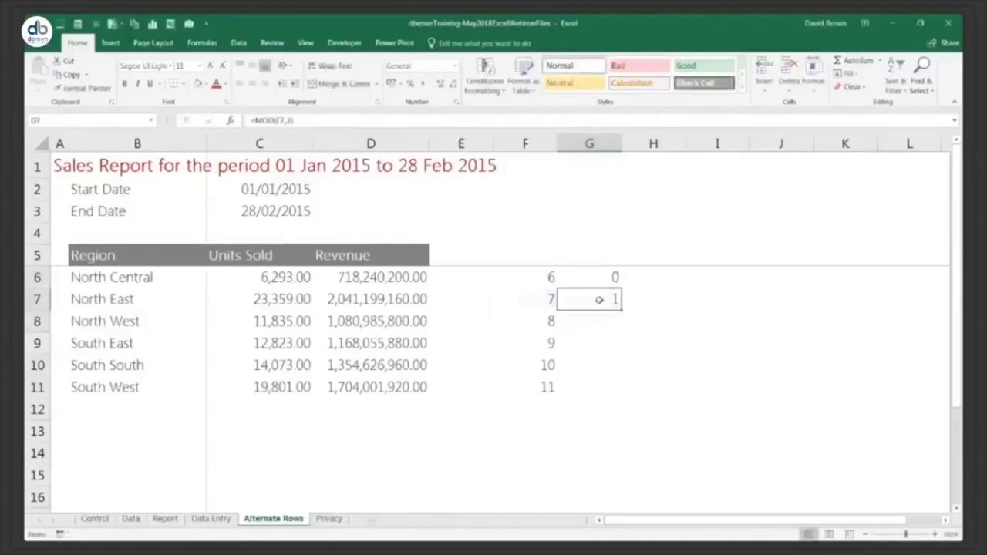
pyautogui.doubleClick(622, 310)
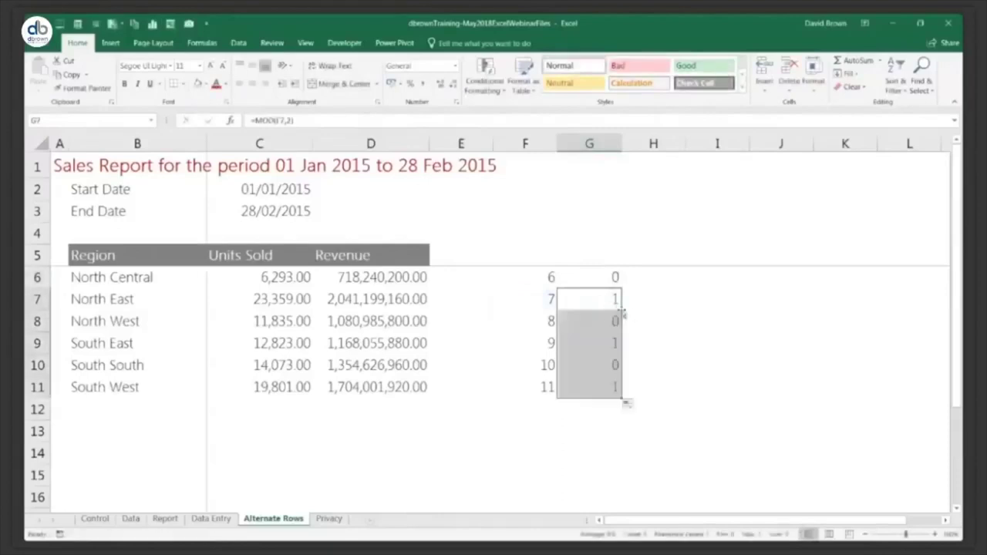
# Change the divisor of the MOD formula in G6 to 3 and fill it down to G11
pyautogui.click(613, 276)
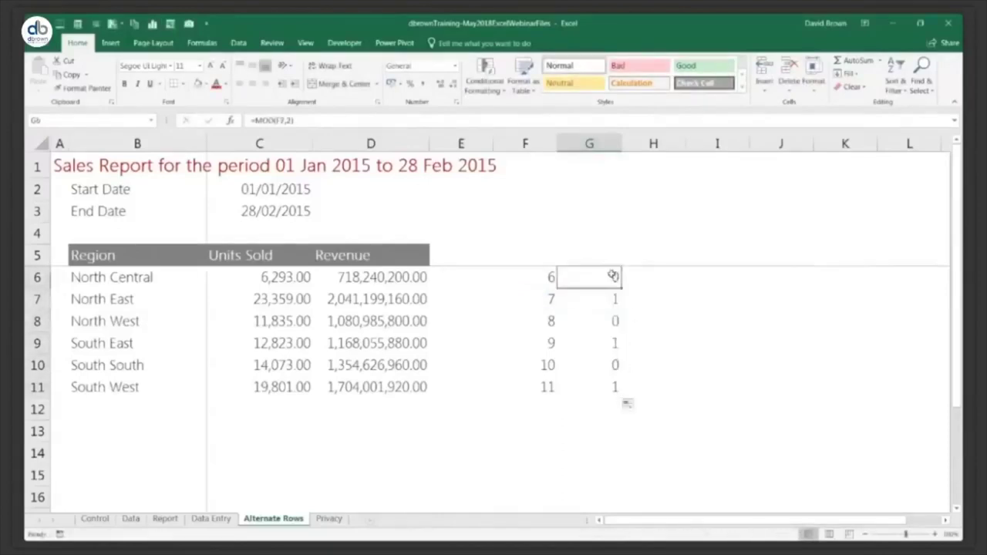
pyautogui.doubleClick(605, 276)
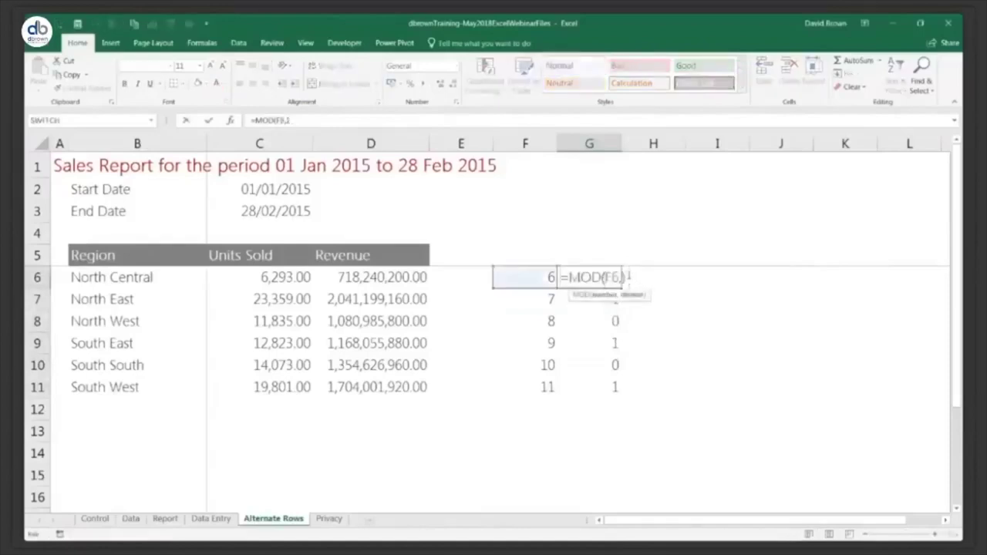
pyautogui.hotkey('ctrl', 'Return')
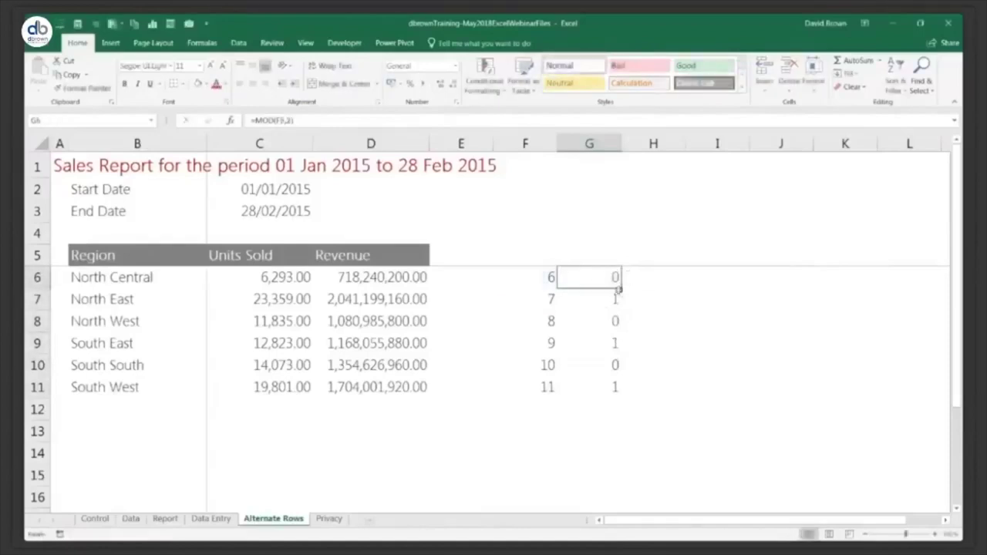
pyautogui.moveTo(621, 285); pyautogui.dragTo(625, 401)
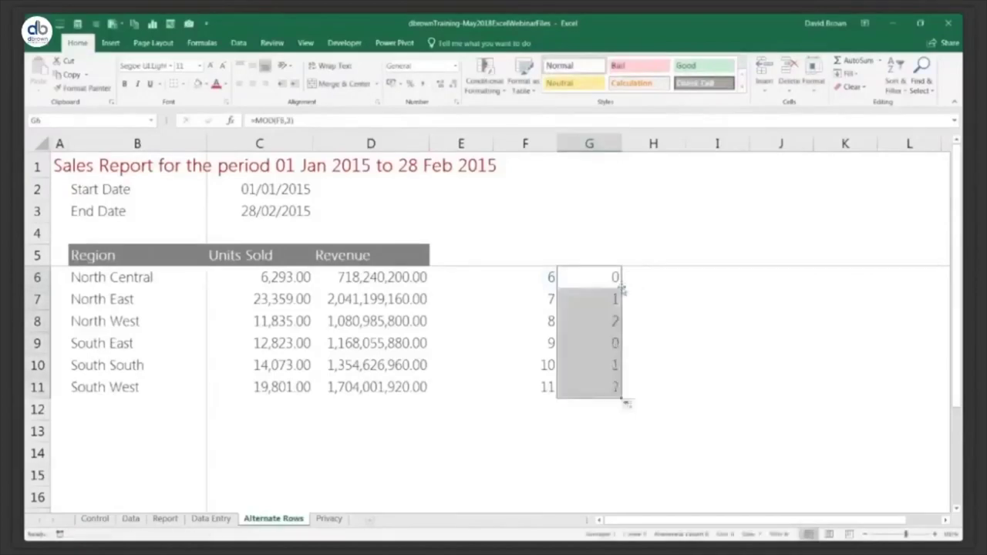
# Go through the MOD results in G7:G11 cell by cell to see the pattern with divisor 3
pyautogui.click(618, 301)
pyautogui.click(614, 322)
pyautogui.click(614, 343)
pyautogui.click(613, 365)
pyautogui.click(612, 386)
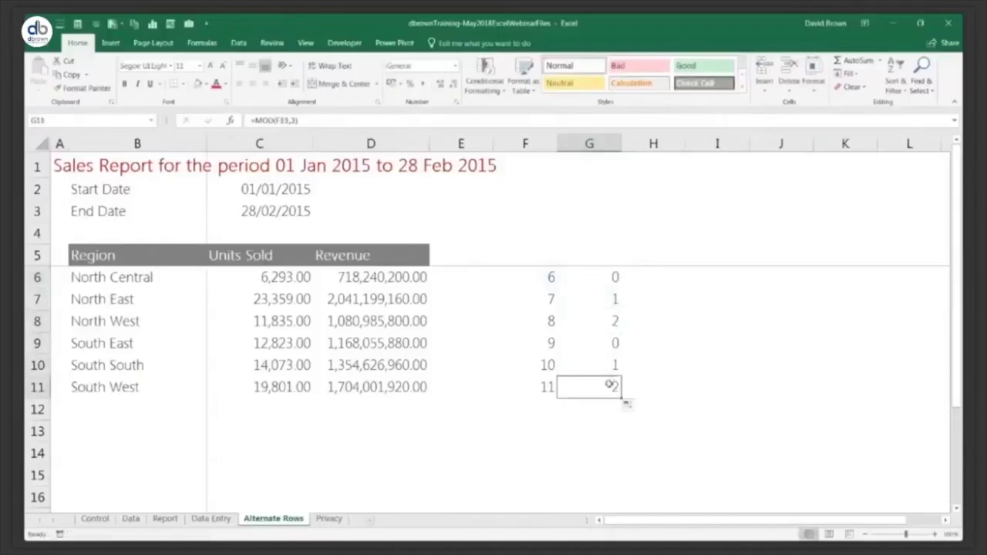
# Change the divisor of the MOD formula in G6 to 2 and fill it down to G11
pyautogui.click(609, 276)
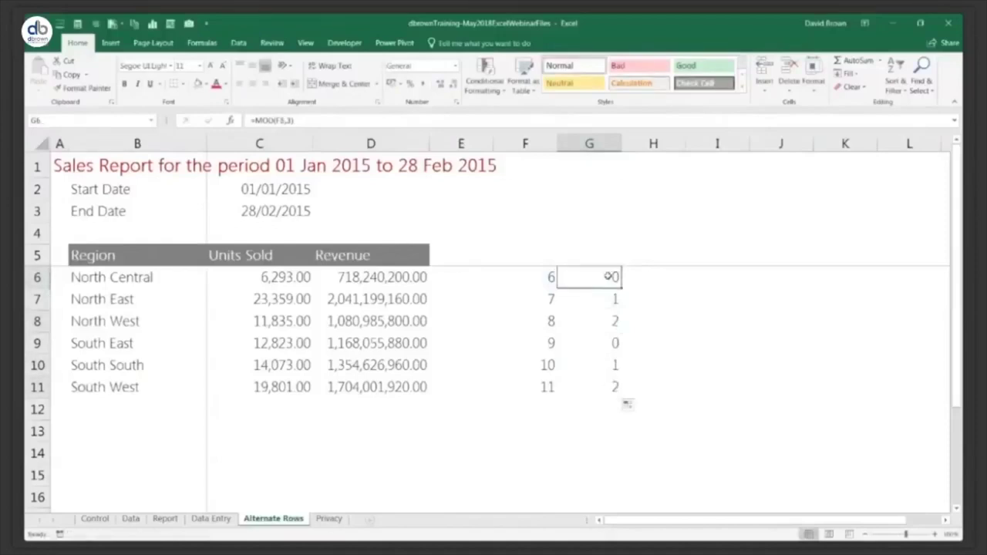
pyautogui.doubleClick(609, 277)
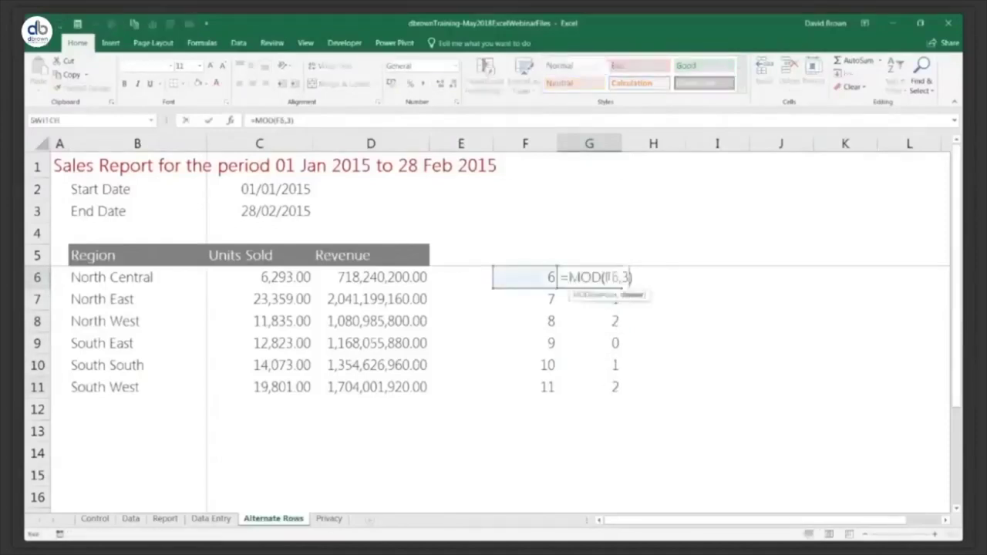
pyautogui.press('BackSpace')
pyautogui.write('2')
pyautogui.press('Return')
pyautogui.click(610, 276)
pyautogui.hotkey('ctrl', 'shift', 'Down')
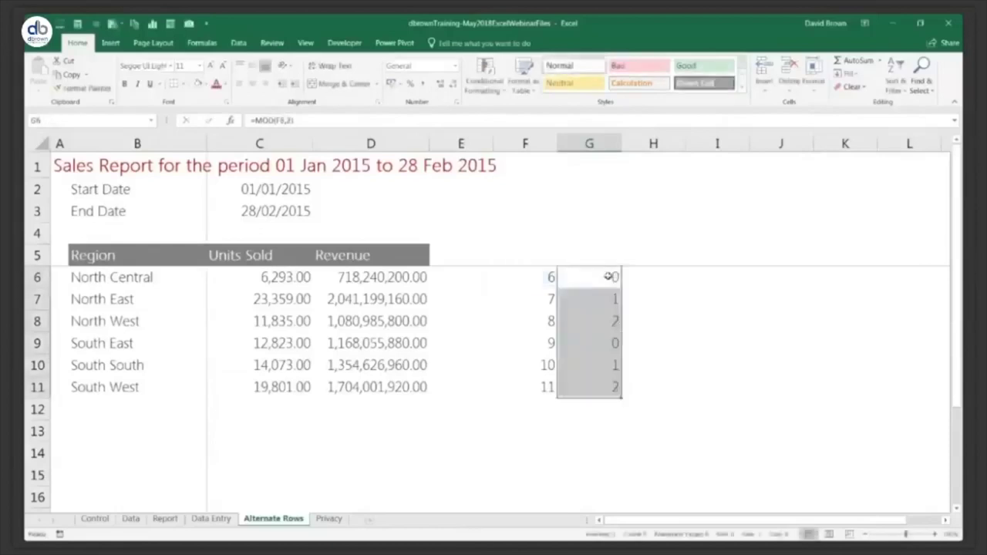
pyautogui.hotkey('ctrl', 'd')
# Walk down and back up the MOD results in G6:G11 to examine how they vary from row to row
pyautogui.click(609, 276)
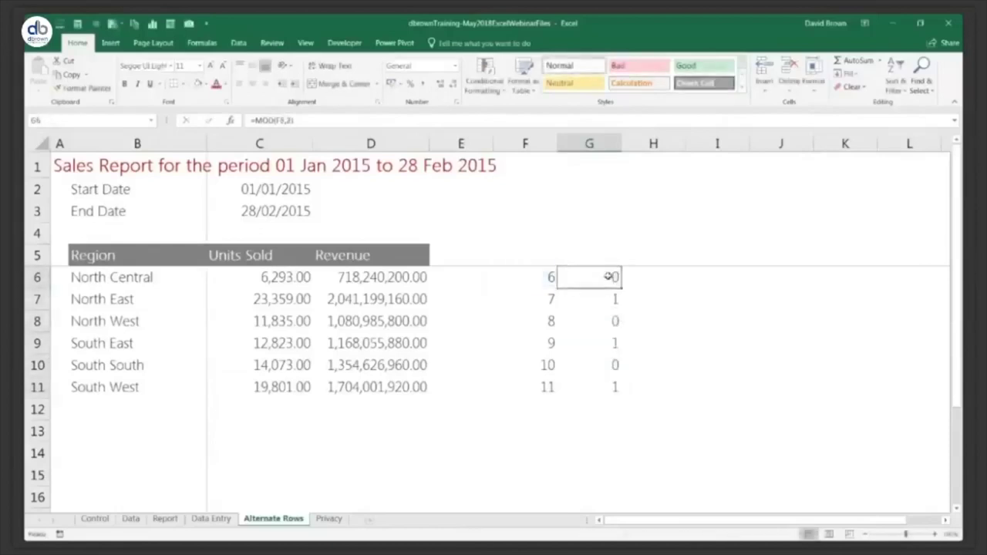
pyautogui.press('Down')
pyautogui.press('Down')
pyautogui.press('Down')
pyautogui.press('Down')
pyautogui.press('Down')
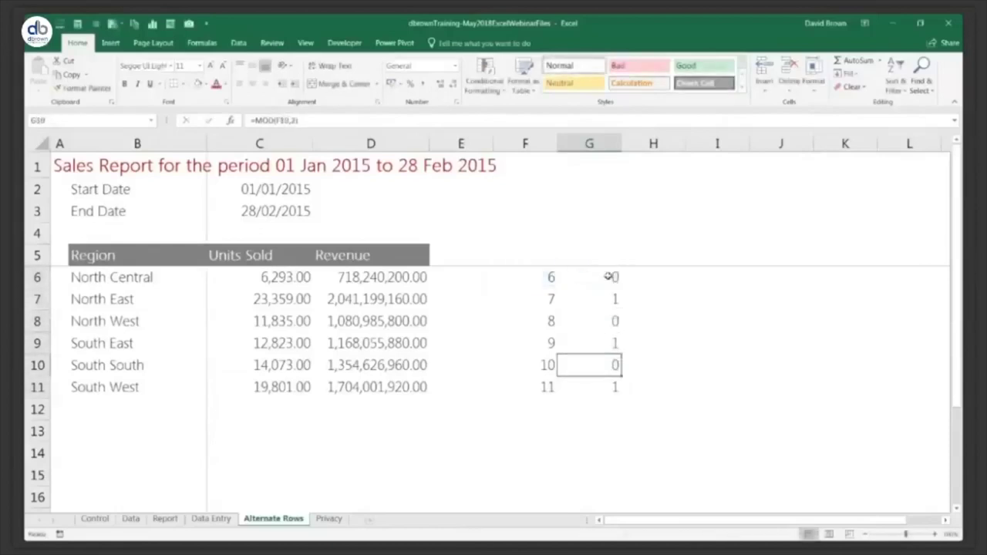
pyautogui.press('Up')
pyautogui.press('Up')
pyautogui.press('Up')
pyautogui.press('Up')
pyautogui.press('Up')
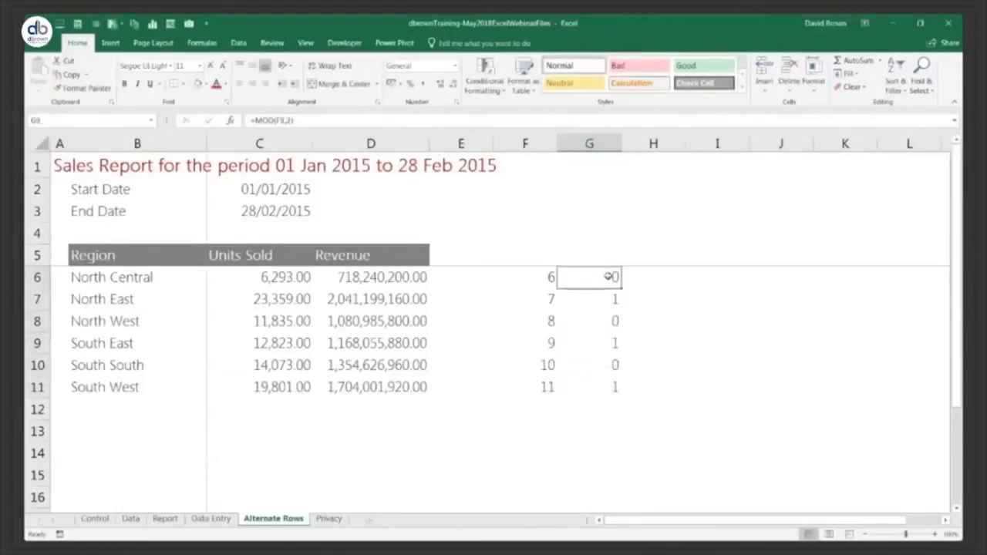
pyautogui.press('Down')
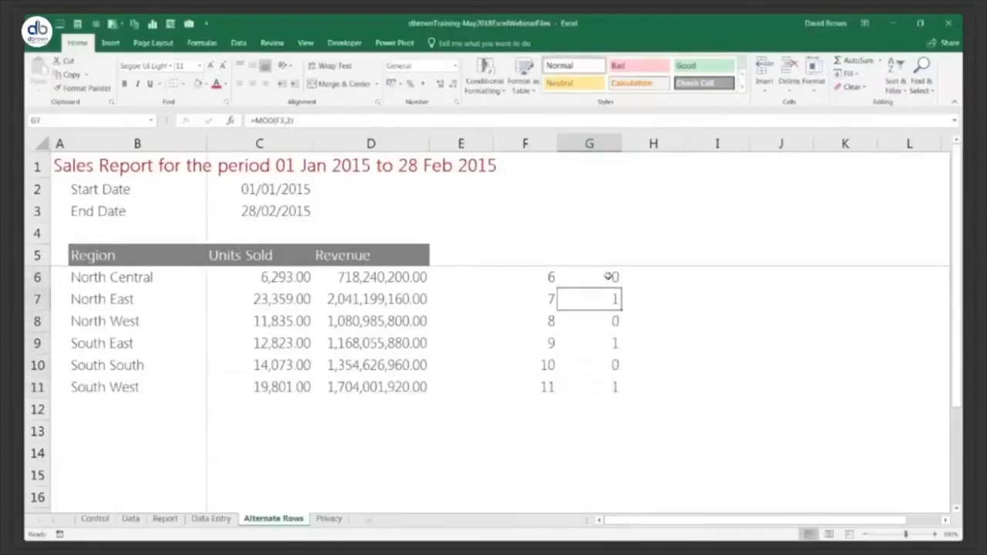
pyautogui.press('Down')
pyautogui.press('Down')
pyautogui.press('Down')
pyautogui.press('Down')
pyautogui.press('Up')
pyautogui.press('Up')
pyautogui.press('Up')
pyautogui.press('Up')
pyautogui.press('Up')
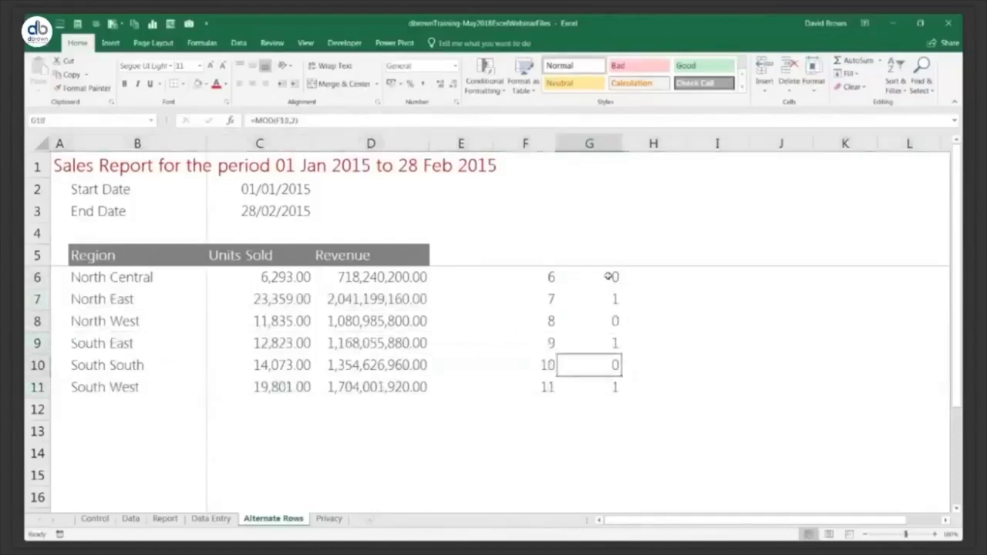
# Select the report data B6:D11 and start a new conditional formatting rule that uses a formula to determine which cells to format
pyautogui.press('Left')
pyautogui.press('Left')
pyautogui.press('Left')
pyautogui.press('Left')
pyautogui.press('Left')
pyautogui.hotkey('shift', 'Right')
pyautogui.hotkey('shift', 'Right')
pyautogui.hotkey('shift', 'Down')
pyautogui.hotkey('shift', 'Down')
pyautogui.hotkey('shift', 'Down')
pyautogui.hotkey('shift', 'Down')
pyautogui.hotkey('shift', 'Down')
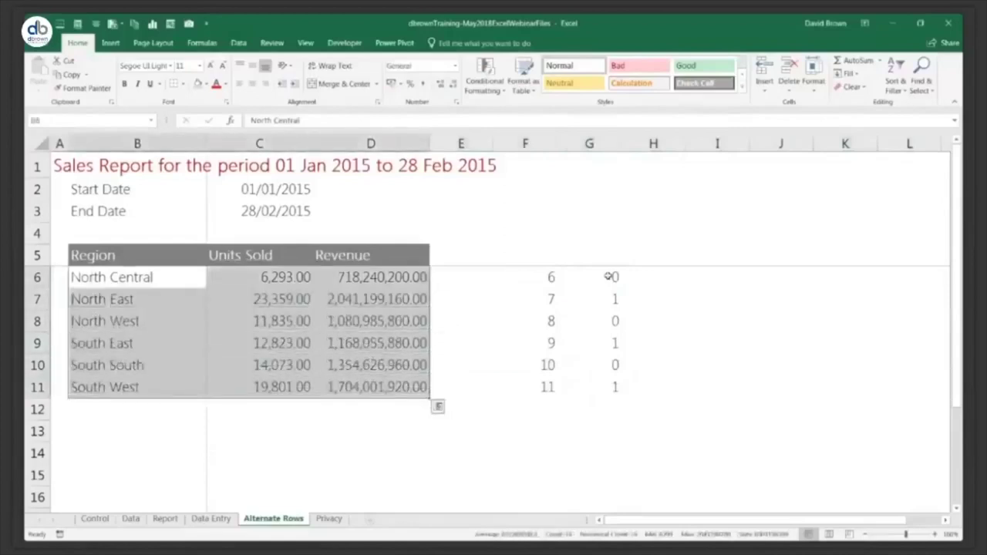
pyautogui.click(486, 90)
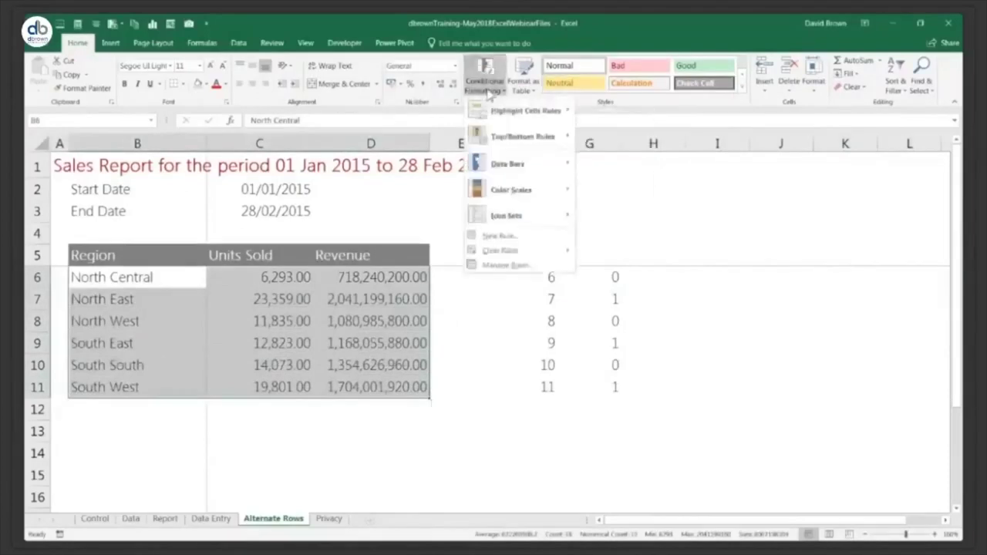
pyautogui.click(500, 237)
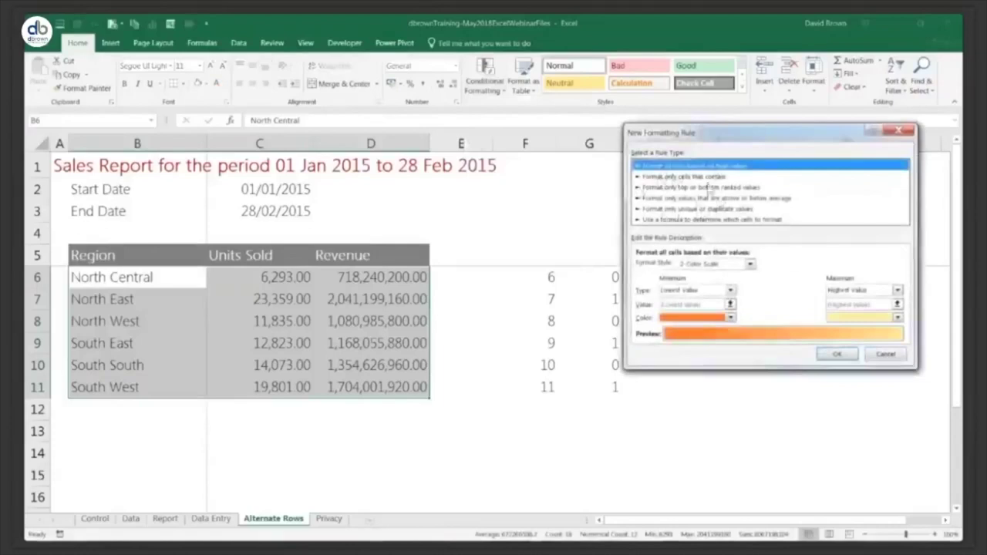
pyautogui.click(672, 220)
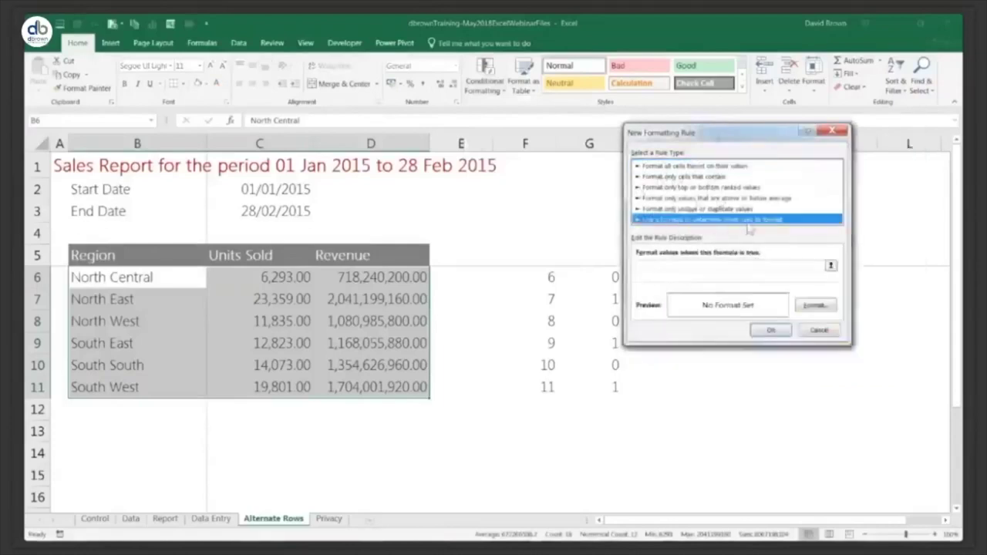
pyautogui.click(668, 266)
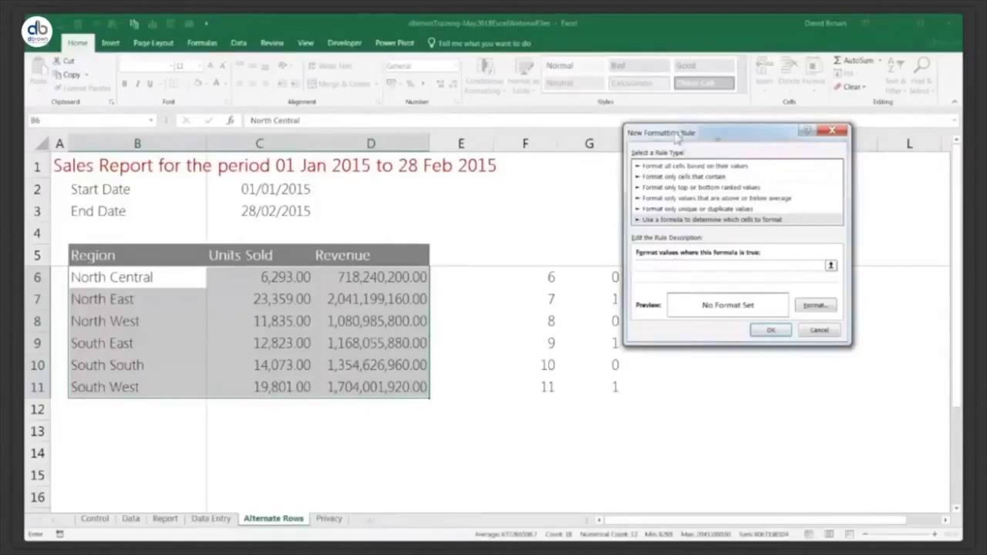
pyautogui.moveTo(676, 134); pyautogui.dragTo(718, 132)
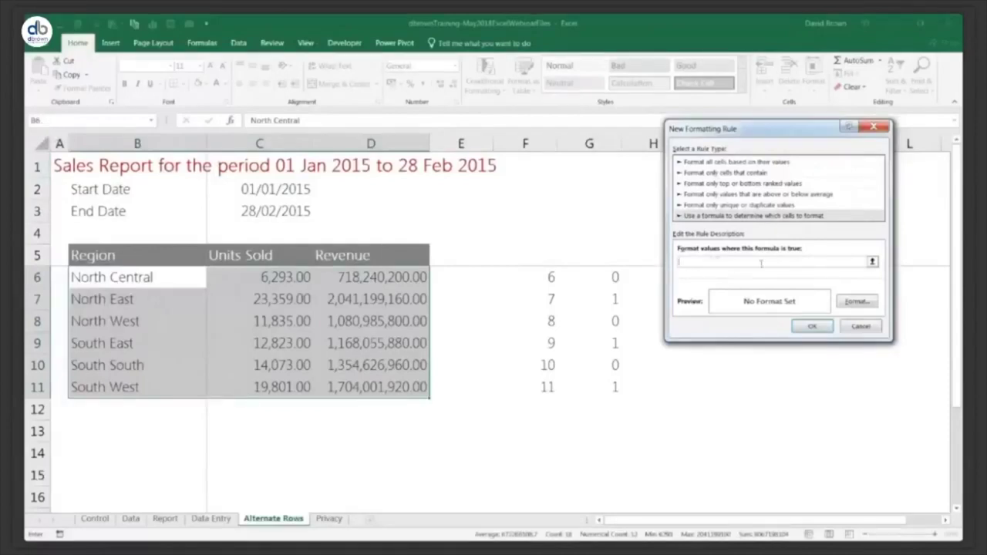
# Enter =MOD(ROW(),2)=1 as the rule's formula
pyautogui.click(694, 260)
pyautogui.write('=mo')
pyautogui.press('BackSpace')
pyautogui.press('BackSpace')
pyautogui.write('mo')
pyautogui.write('d(')
pyautogui.write('r')
pyautogui.write('ROW(')
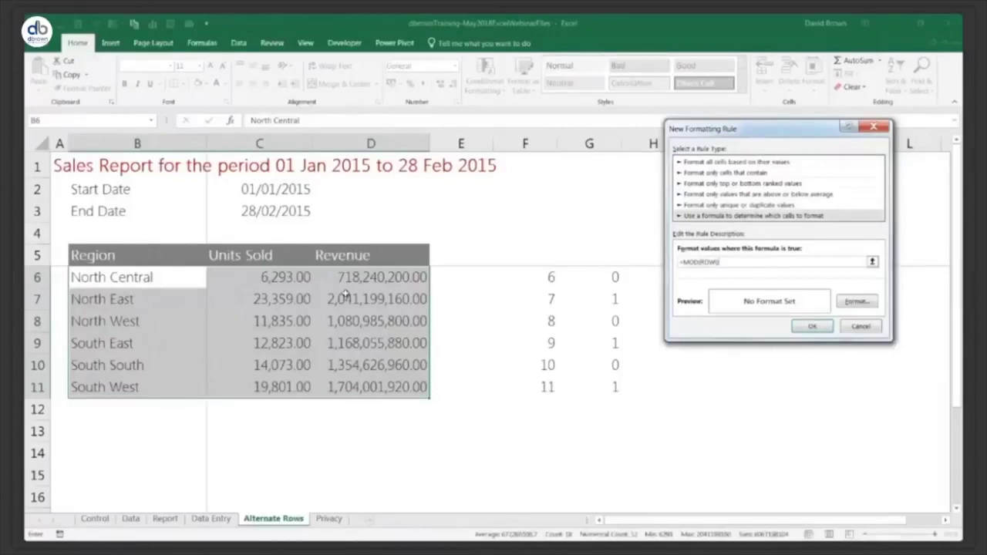
pyautogui.write('2)=1')
# Give the rule a light grey fill and apply it to the report rows
pyautogui.click(858, 303)
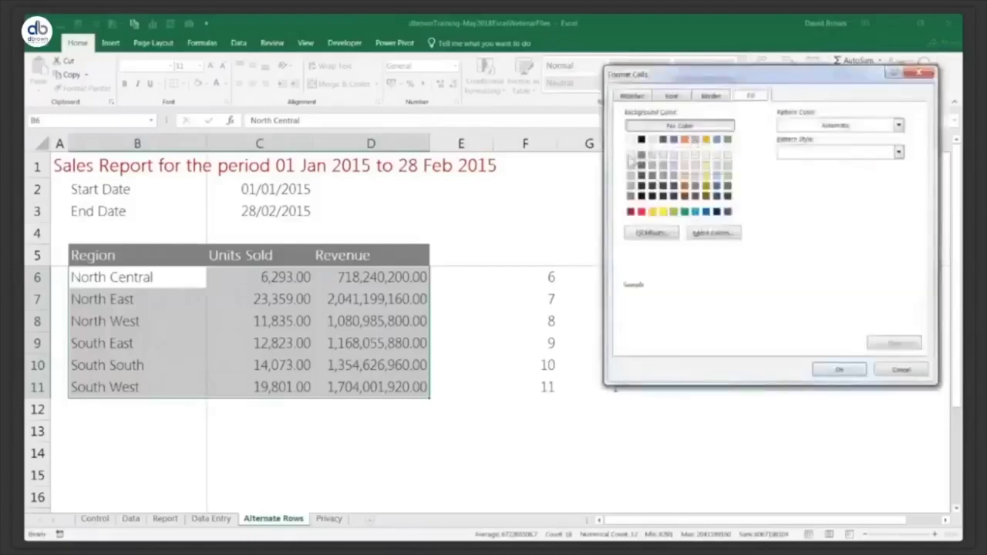
pyautogui.click(631, 164)
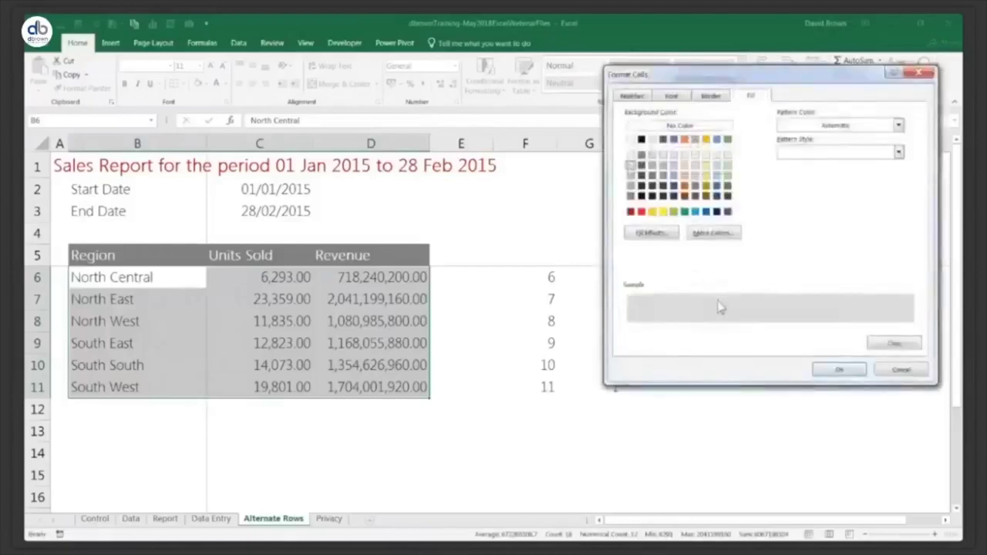
pyautogui.click(840, 369)
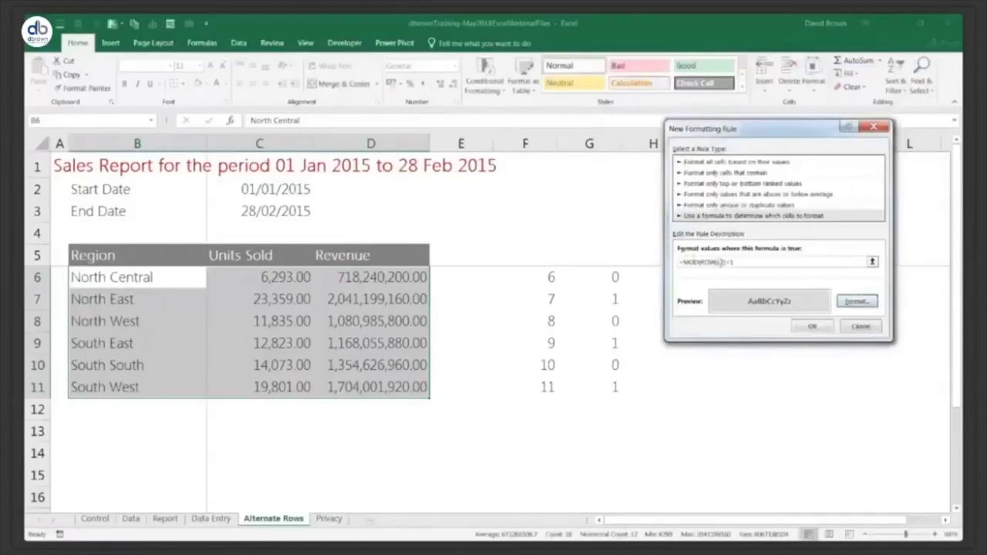
pyautogui.click(825, 326)
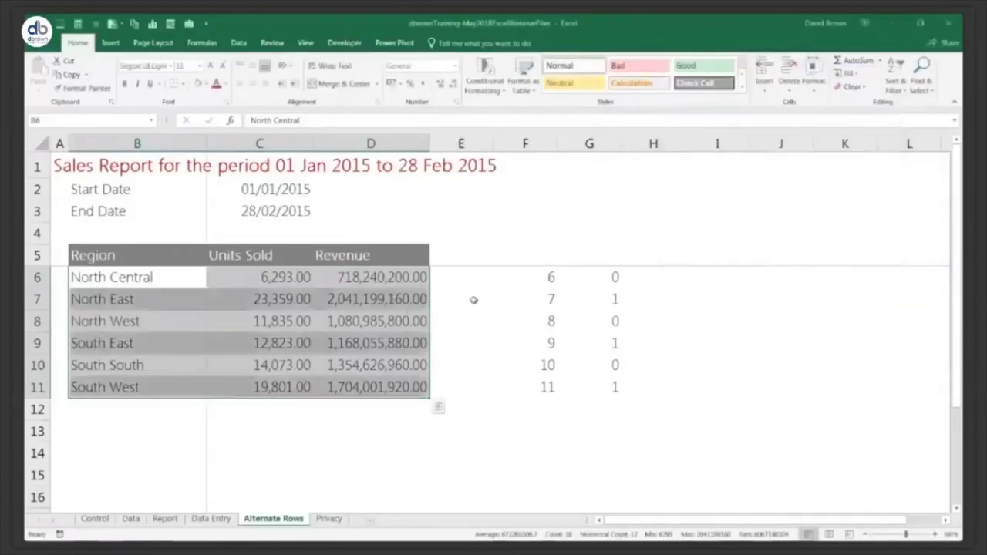
# Deselect the report and move down its Region column to examine which rows the rule shades
pyautogui.click(474, 301)
pyautogui.press('Left')
pyautogui.press('Left')
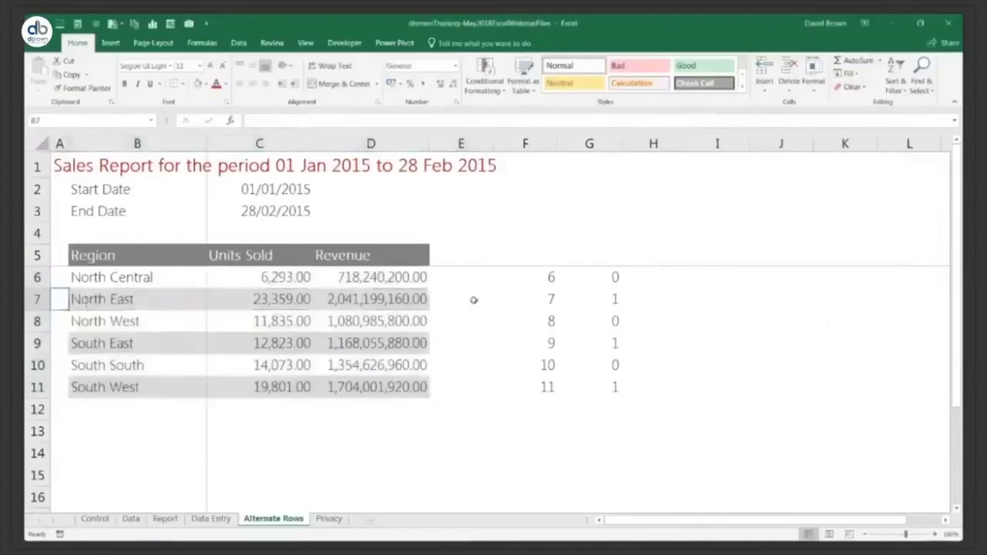
pyautogui.press('Down')
pyautogui.press('Down')
pyautogui.press('Left')
pyautogui.press('Right')
pyautogui.press('Down')
pyautogui.press('Down')
pyautogui.press('Left')
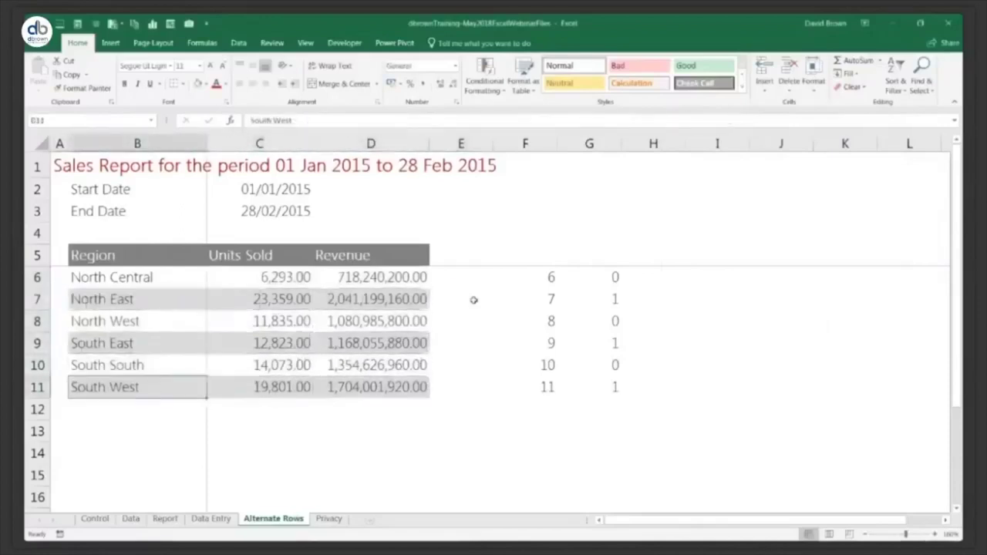
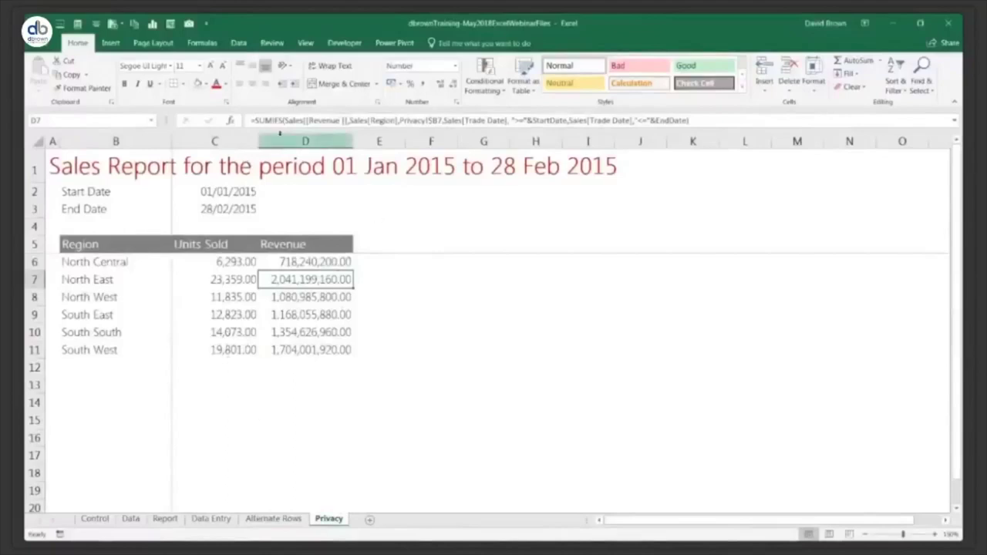
# Switch to the Control sheet and select the password entry cell B3
pyautogui.click(94, 519)
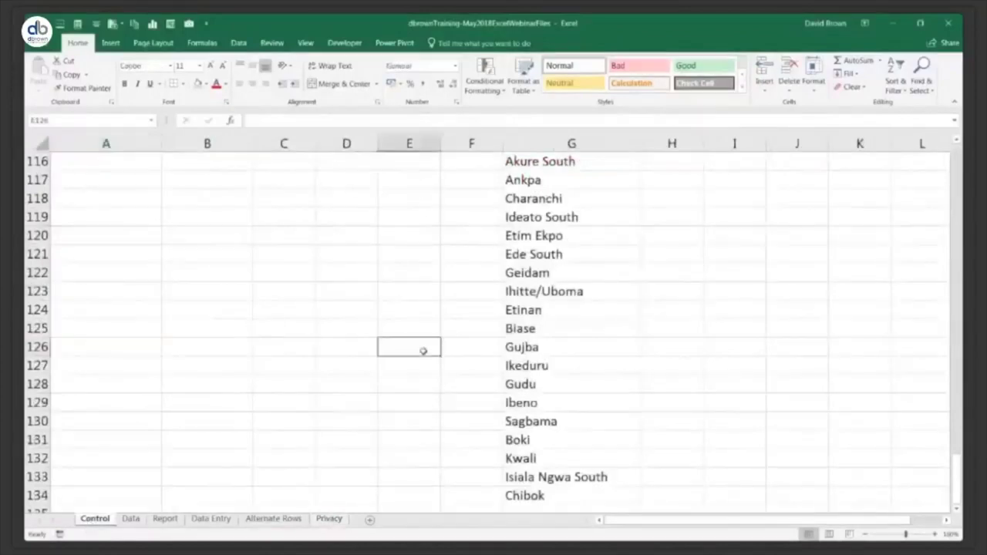
pyautogui.hotkey('ctrl', 'Up')
pyautogui.press('Home')
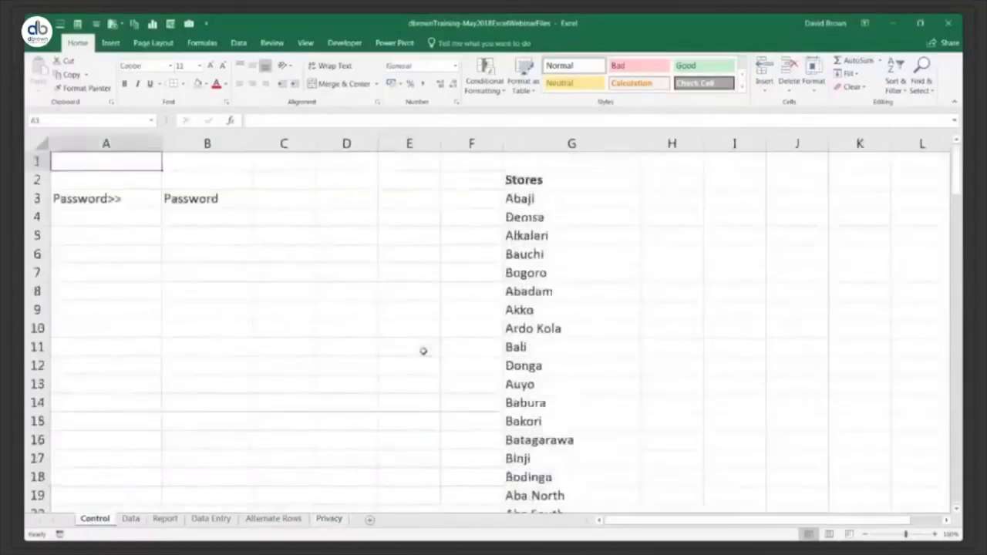
pyautogui.press('Down')
pyautogui.press('Down')
pyautogui.press('Right')
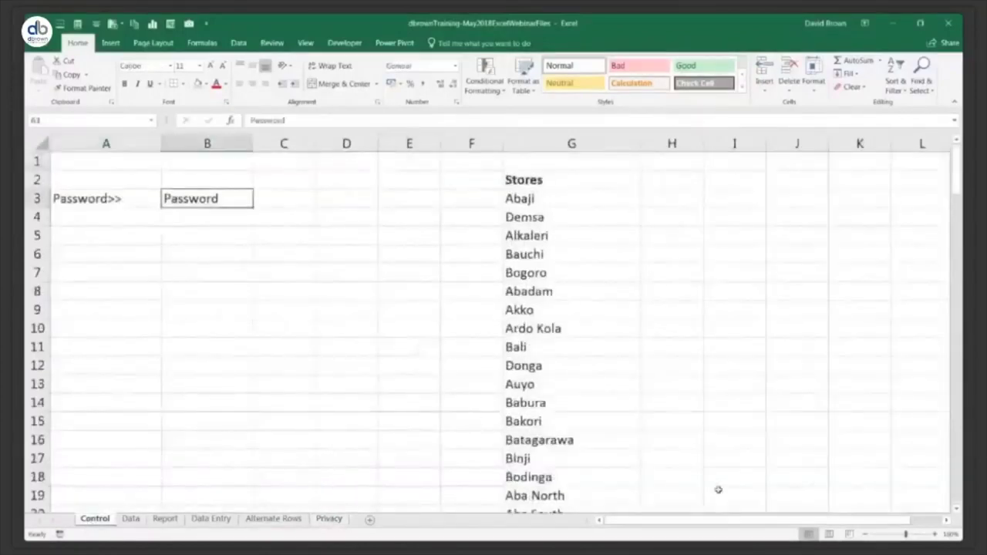
pyautogui.click(935, 534)
pyautogui.press('Up')
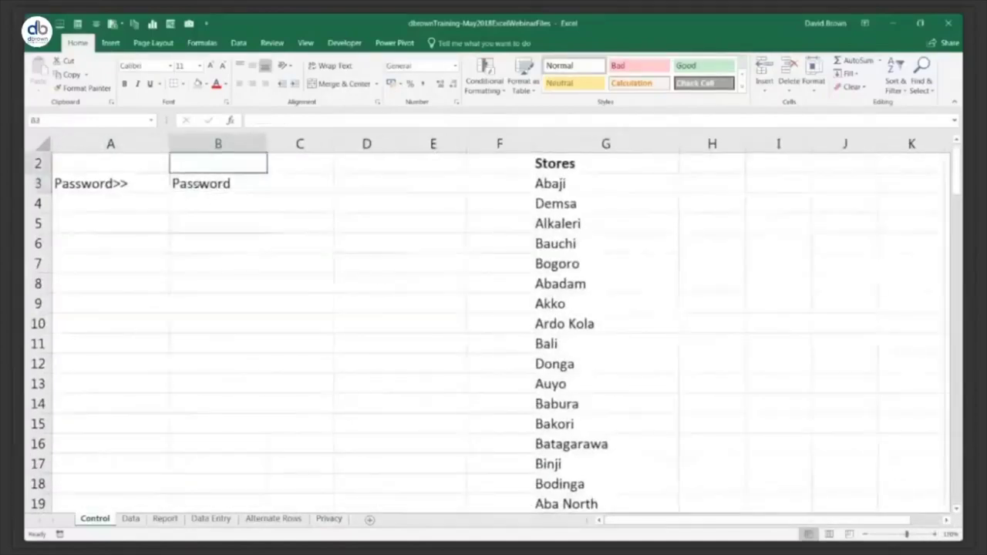
pyautogui.click(198, 183)
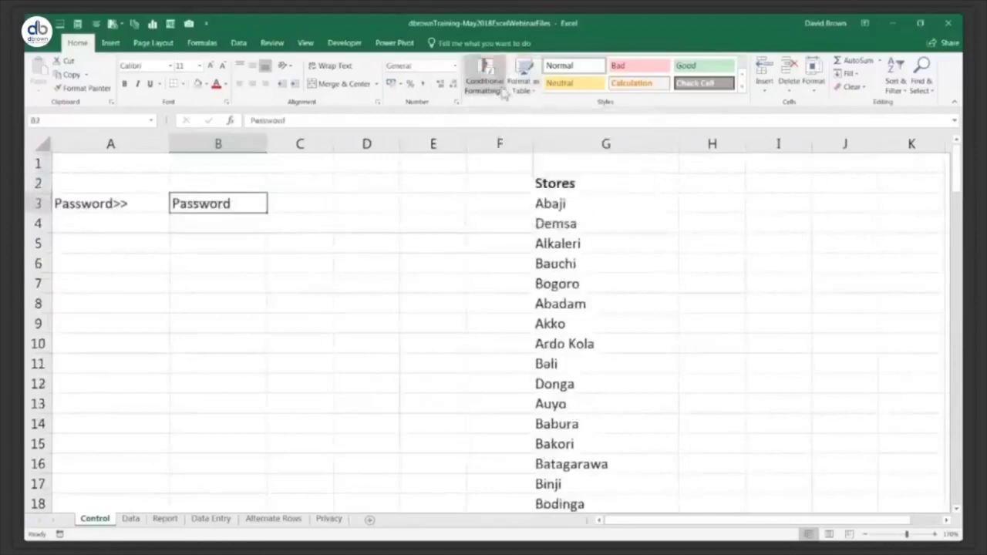
# Start a new conditional formatting rule for B3 that formats only cells that contain Blanks
pyautogui.click(503, 91)
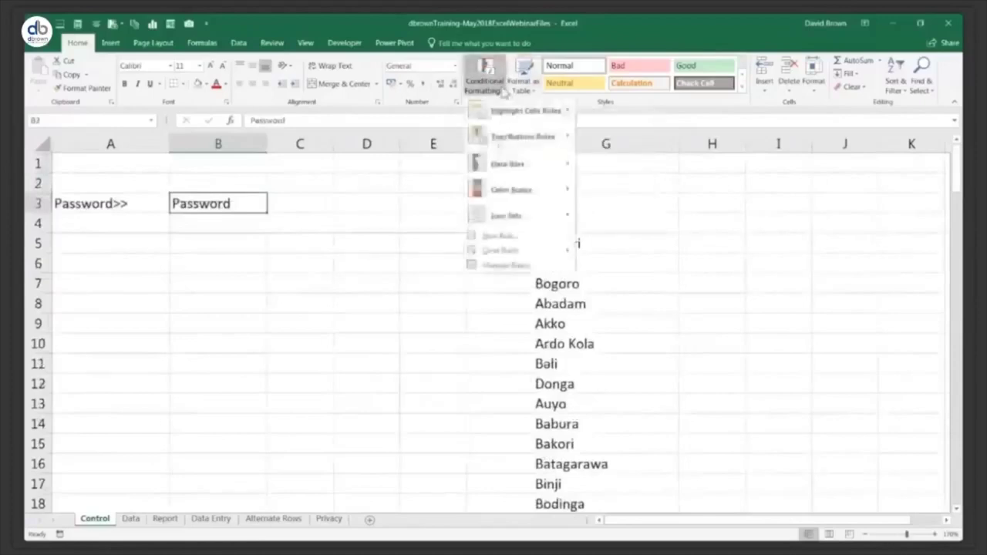
pyautogui.click(498, 235)
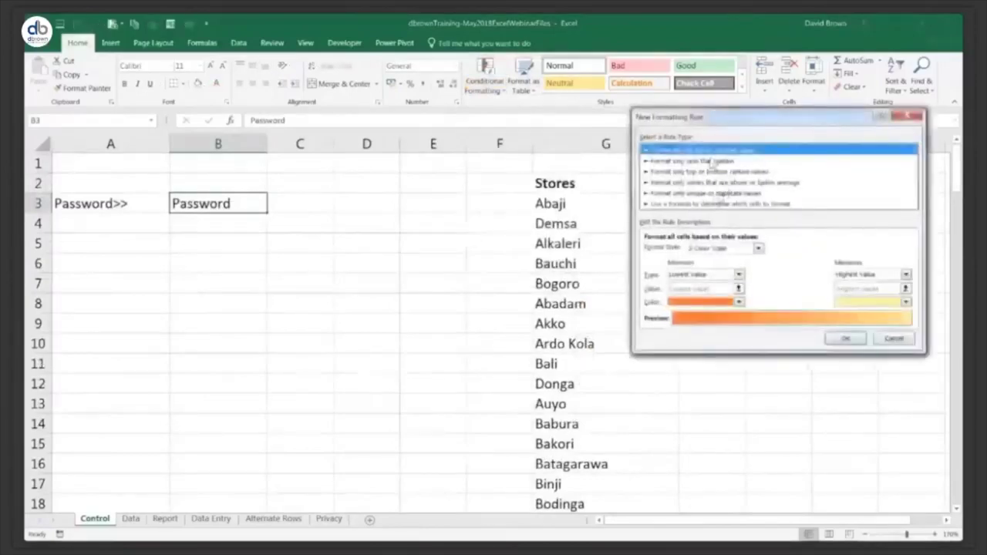
pyautogui.click(711, 162)
pyautogui.click(698, 250)
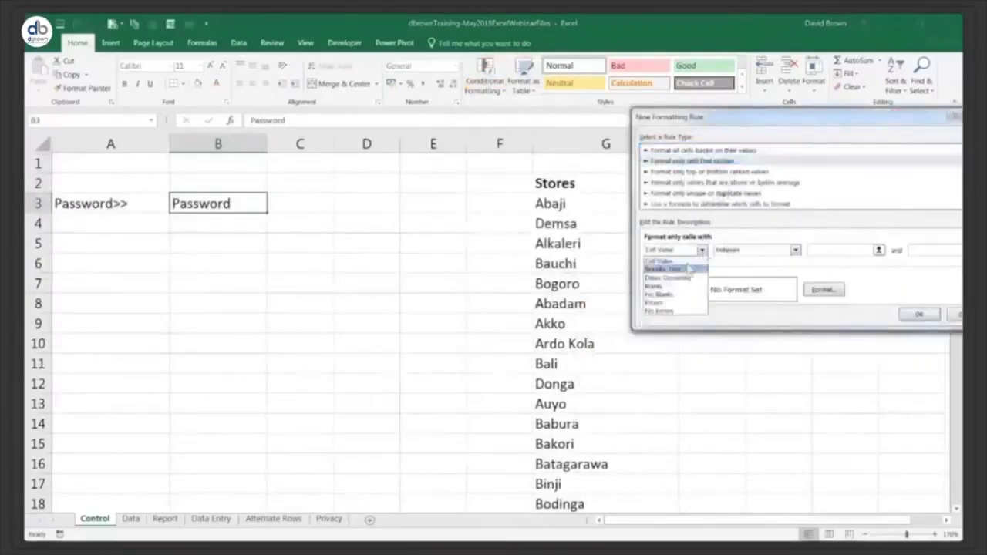
pyautogui.click(668, 290)
# Set a light green fill for the blank-cell rule and apply it to B3
pyautogui.click(810, 295)
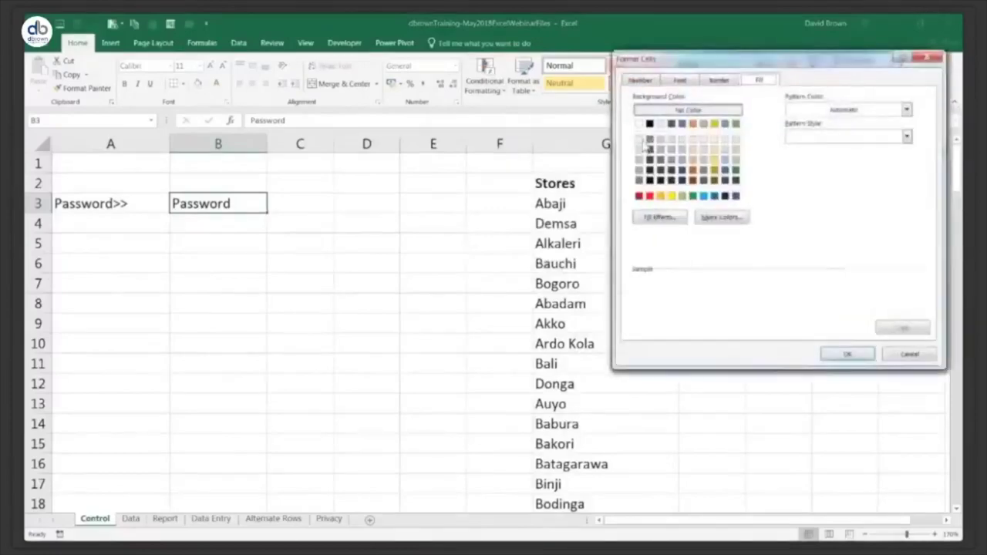
pyautogui.click(738, 148)
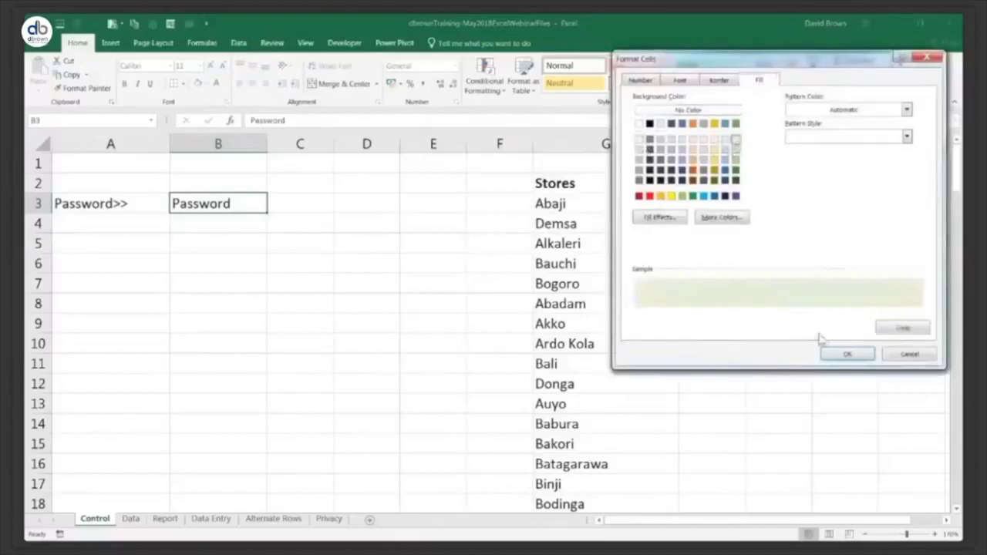
pyautogui.click(846, 353)
pyautogui.click(778, 315)
# Clear the password entry cell B3 to test the blank-cell rule and re-enter the password
pyautogui.press('Delete')
pyautogui.press('Return')
pyautogui.press('Up')
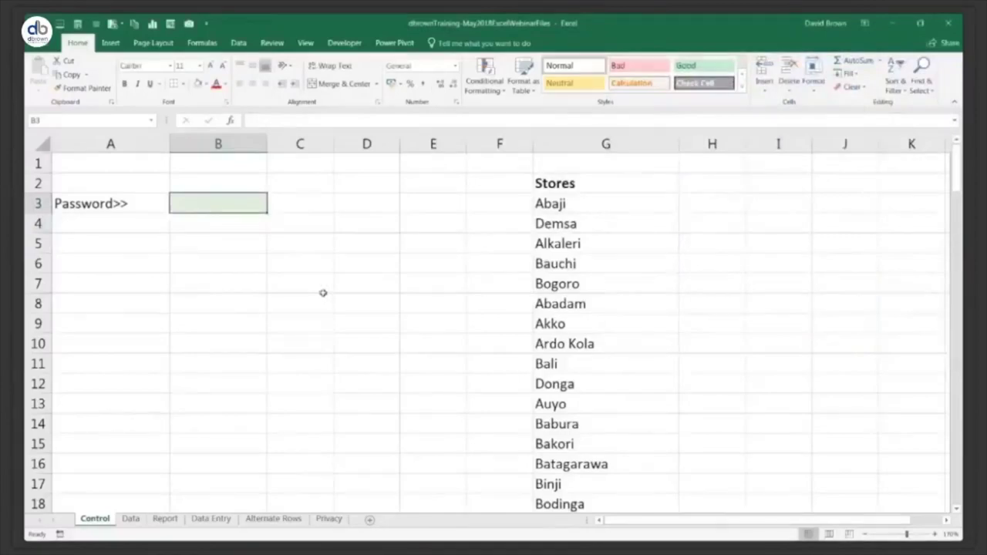
pyautogui.write('Password')
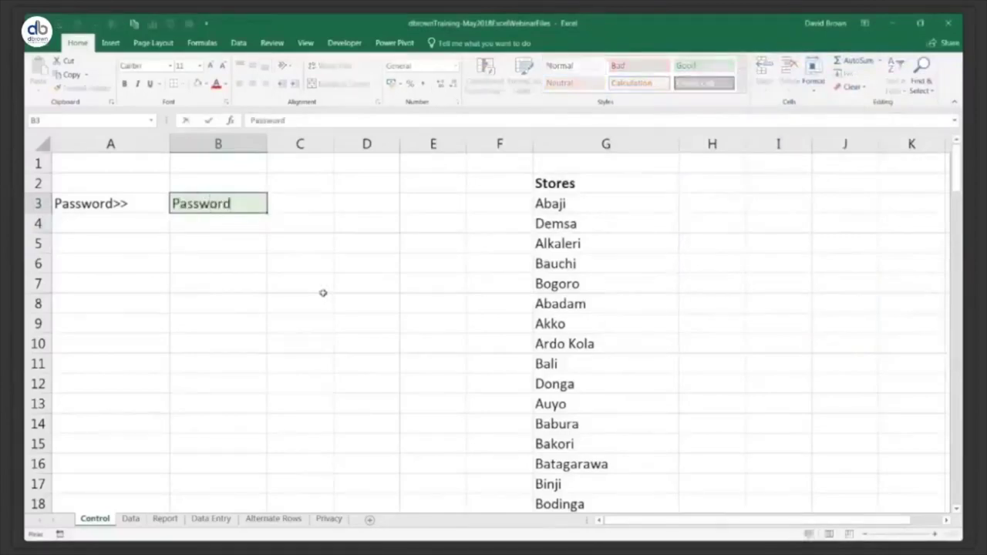
pyautogui.press('Return')
pyautogui.press('Up')
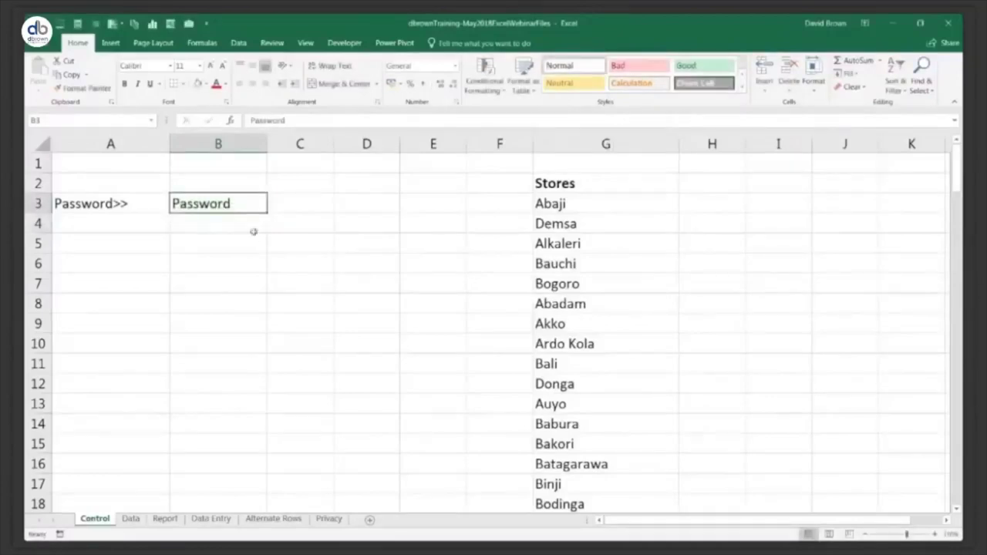
# View the Privacy sheet, return to the Control sheet and clear the password entry cell B3
pyautogui.click(328, 521)
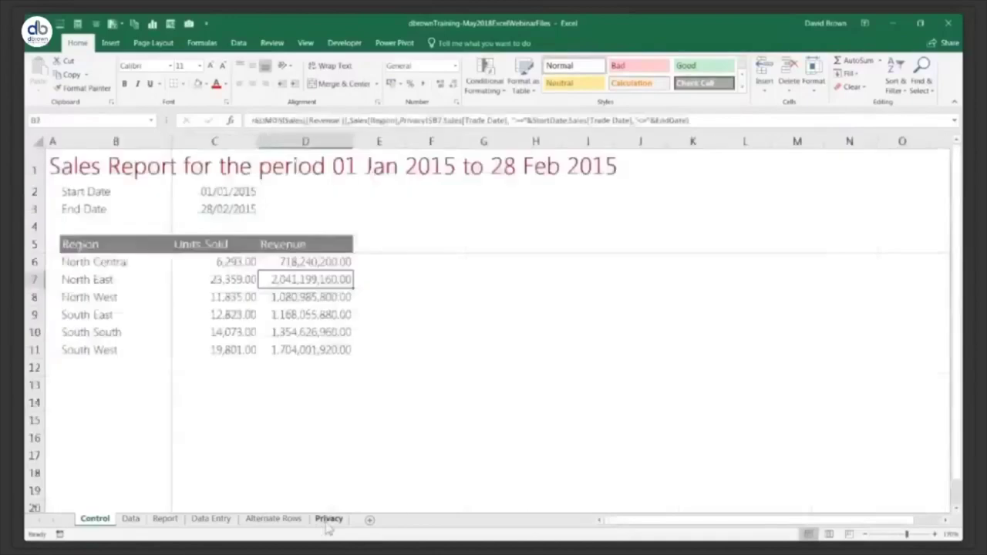
pyautogui.click(91, 521)
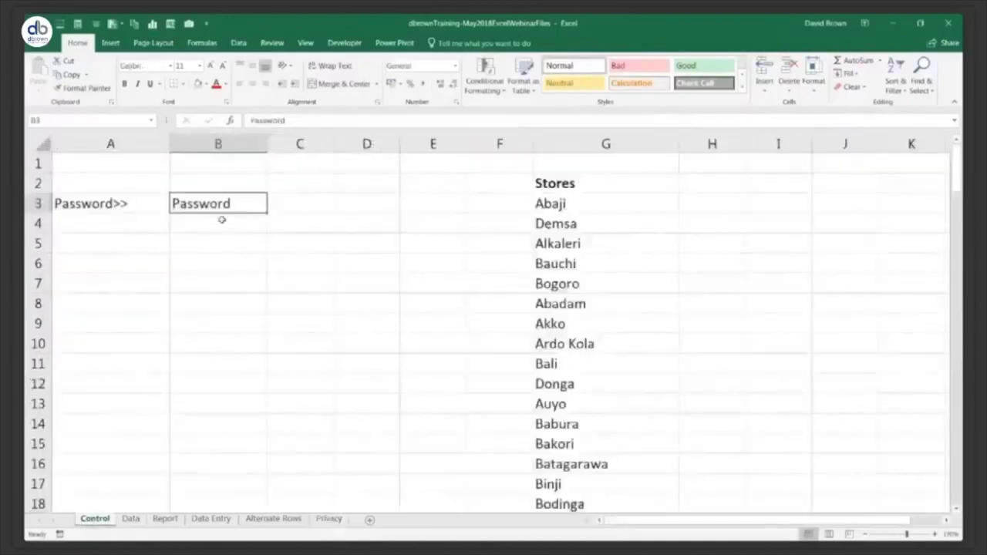
pyautogui.press('Delete')
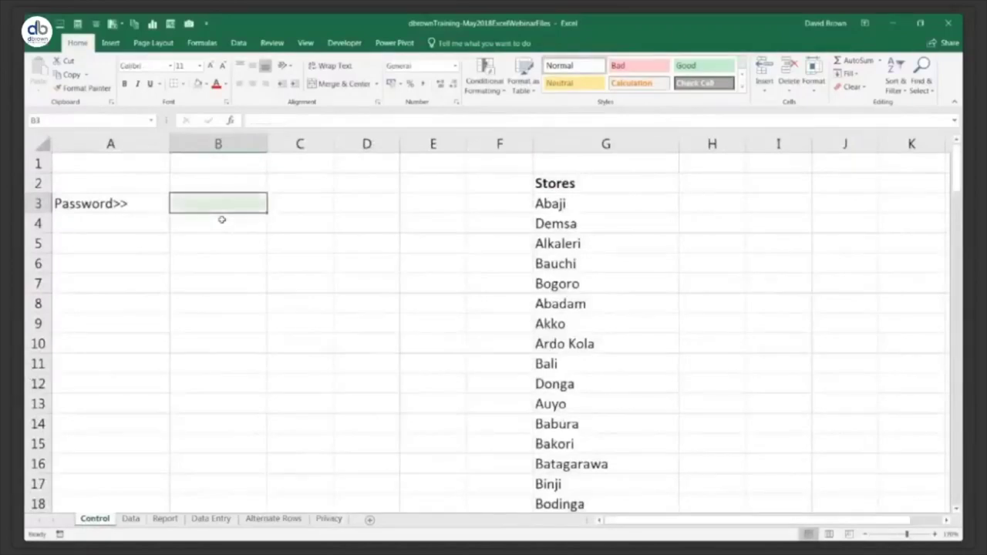
# Switch to the Privacy sheet and examine the North East Units Sold formula and the date cells C2:C3
pyautogui.click(330, 520)
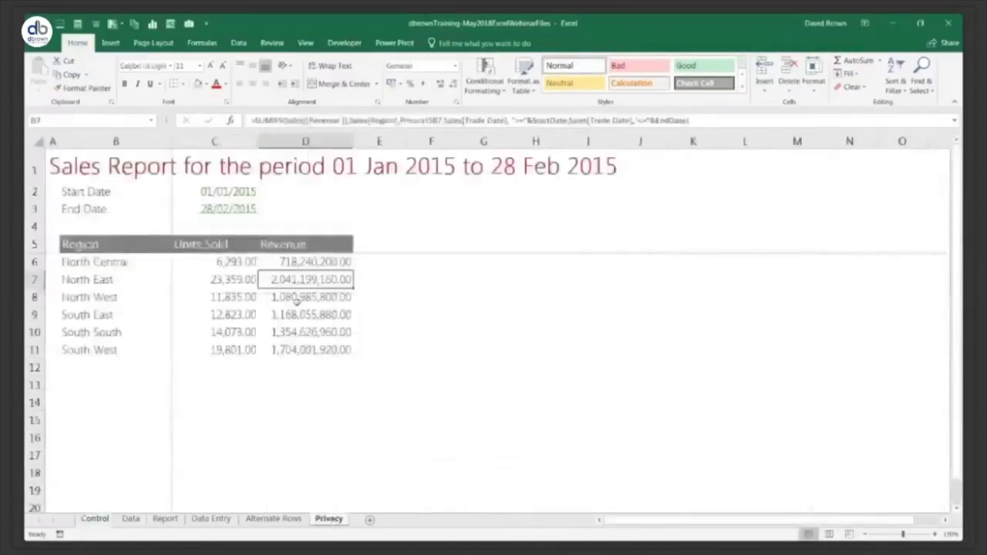
pyautogui.click(217, 281)
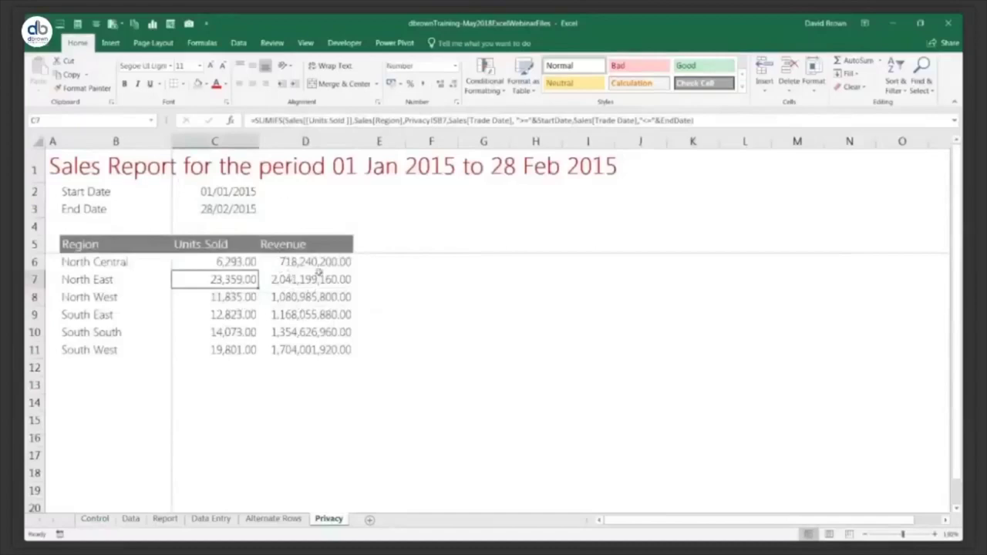
pyautogui.click(226, 191)
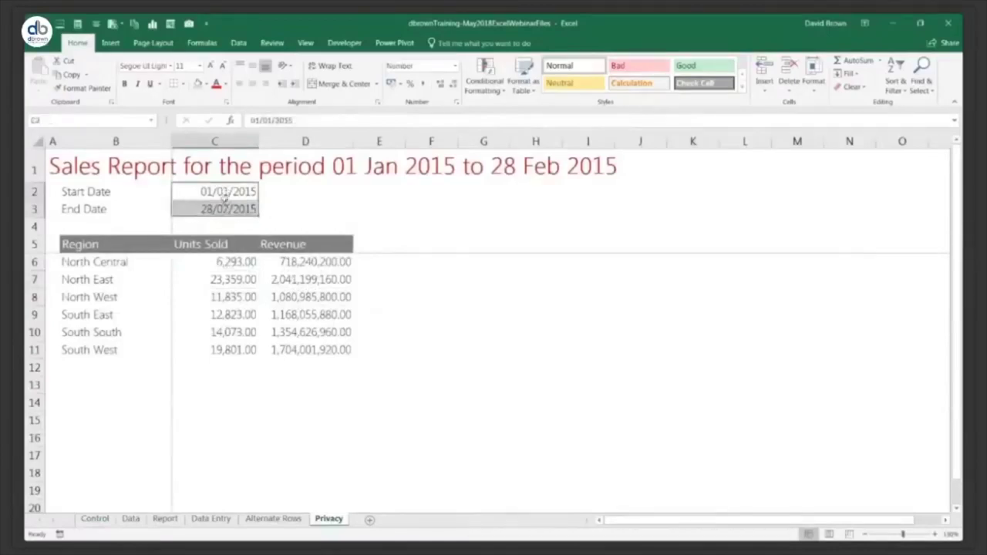
pyautogui.moveTo(227, 191); pyautogui.dragTo(228, 208)
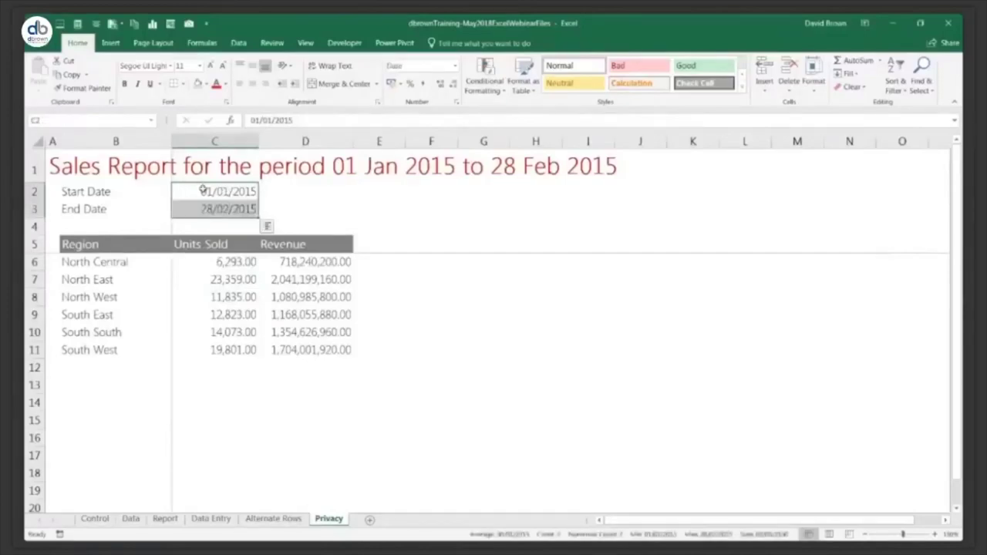
pyautogui.moveTo(202, 190); pyautogui.dragTo(207, 213)
pyautogui.click(223, 192)
pyautogui.moveTo(224, 192); pyautogui.dragTo(223, 209)
pyautogui.hotkey('ctrl', 'q')
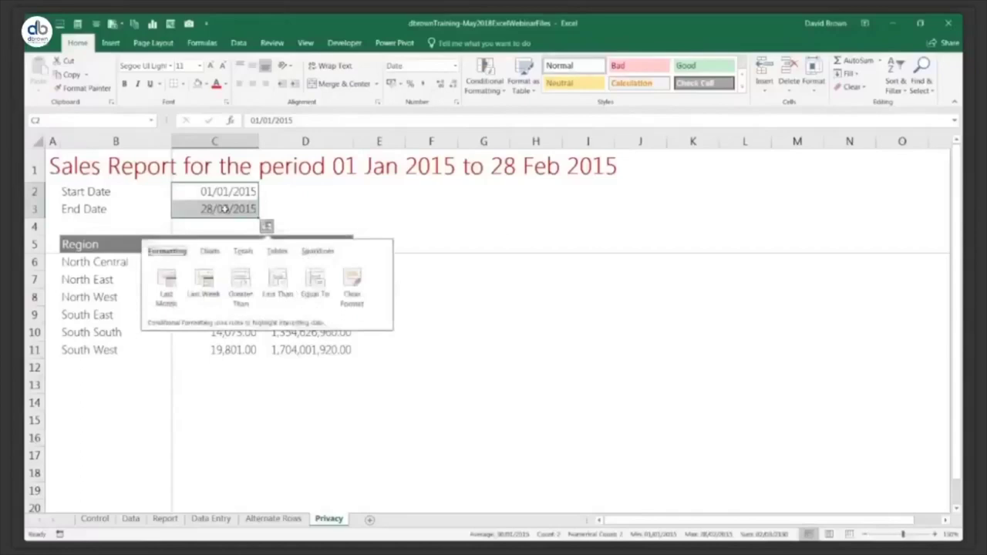
# Turn off the Locked protection setting for the start and end date cells C2:C3
pyautogui.click(229, 190)
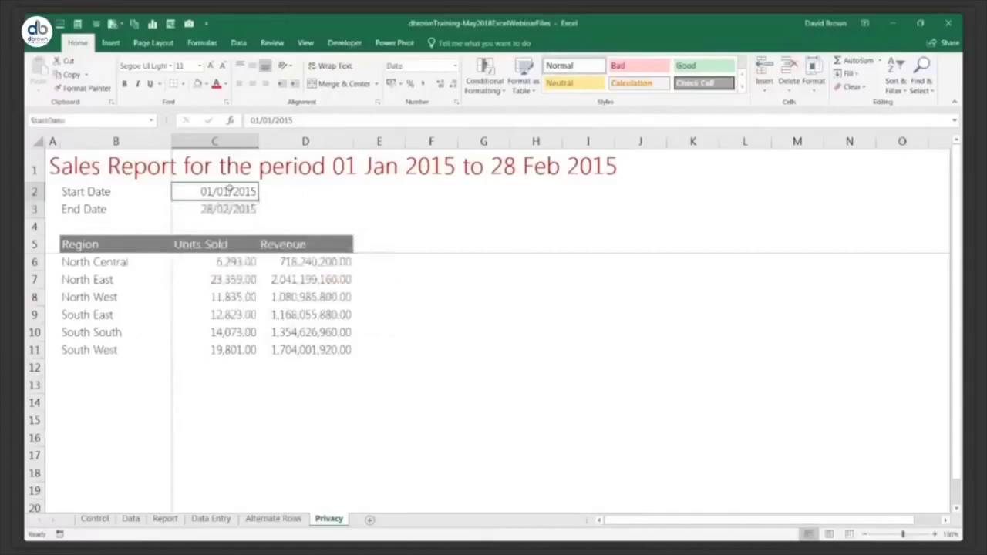
pyautogui.hotkey('shift', 'Down')
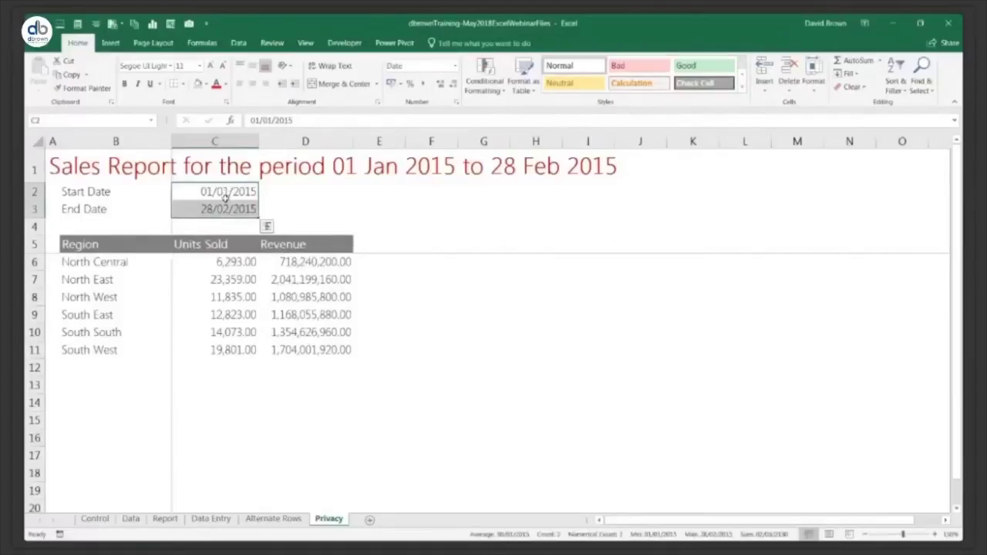
pyautogui.hotkey('ctrl', '1')
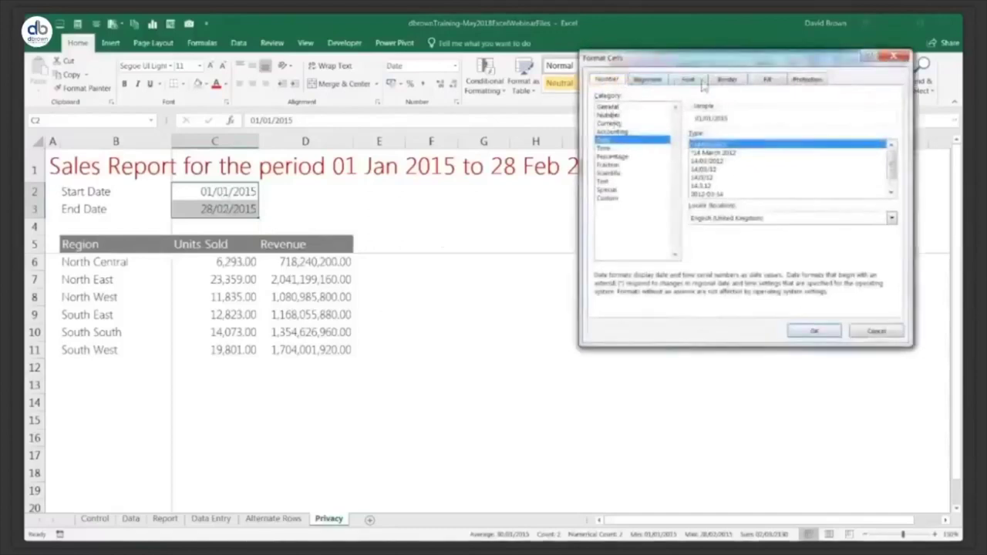
pyautogui.click(807, 81)
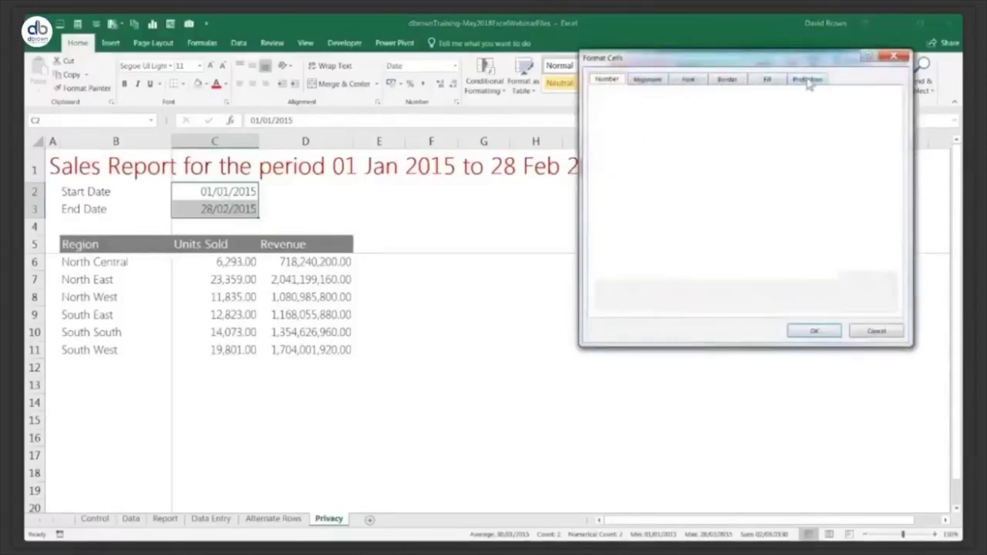
pyautogui.click(599, 97)
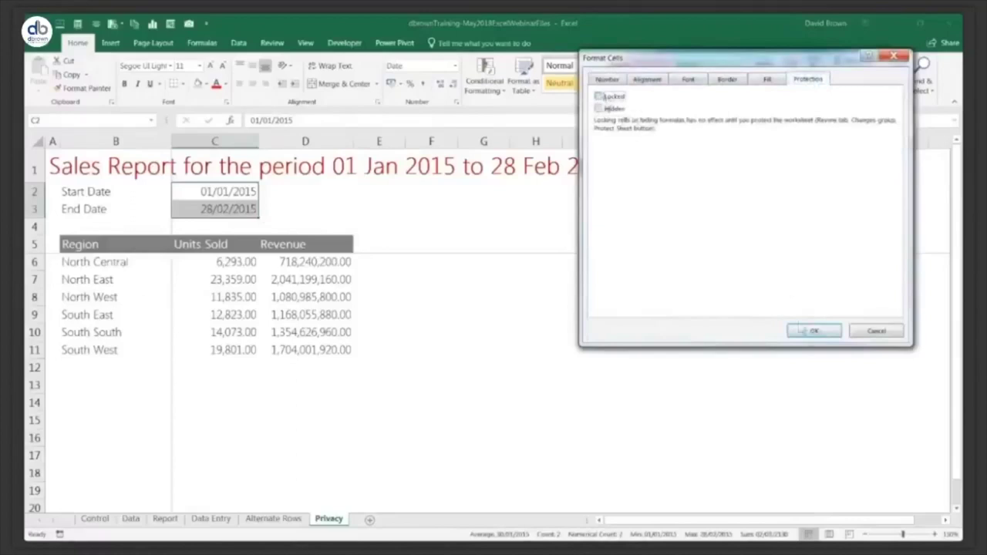
pyautogui.click(814, 333)
pyautogui.click(348, 204)
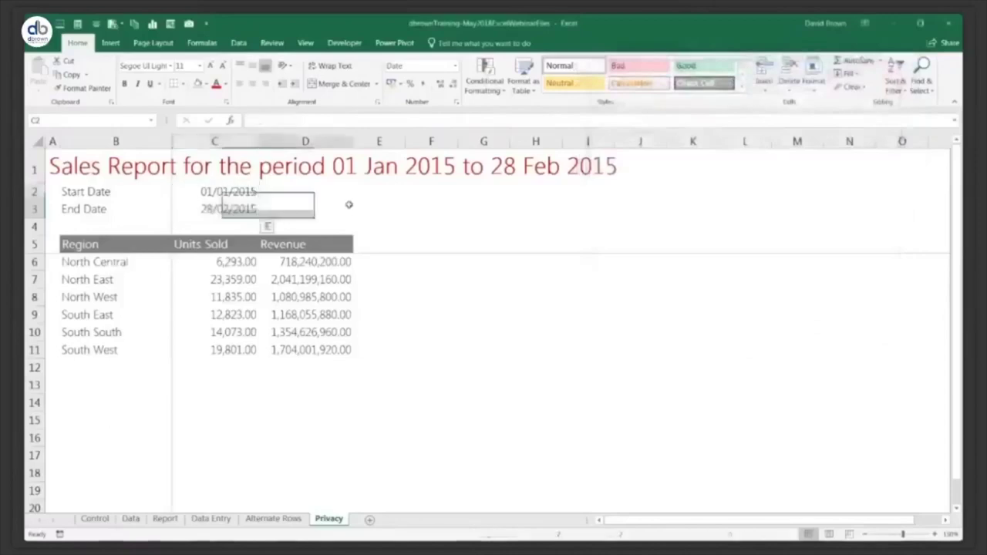
# Protect the Privacy sheet without a password, keeping the default permissions
pyautogui.click(278, 44)
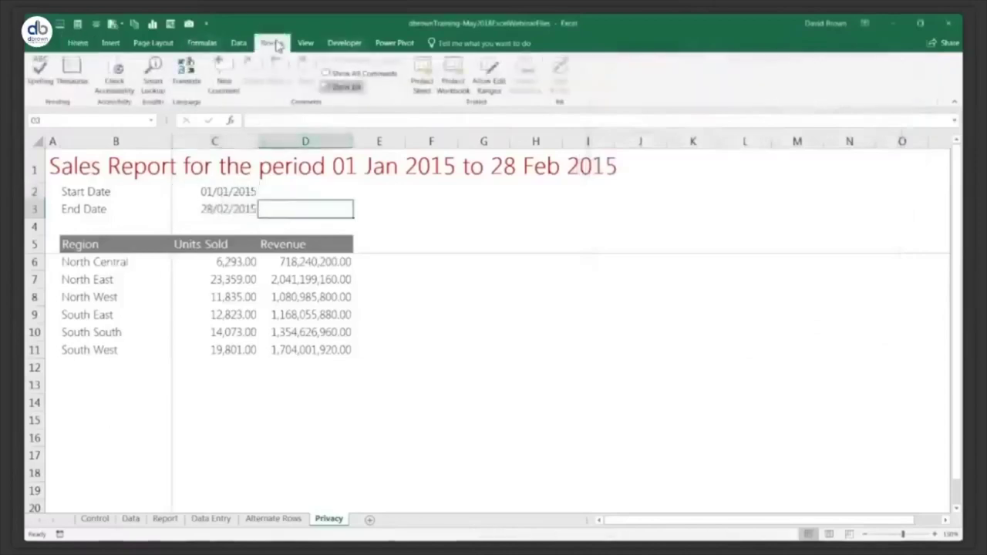
pyautogui.click(423, 84)
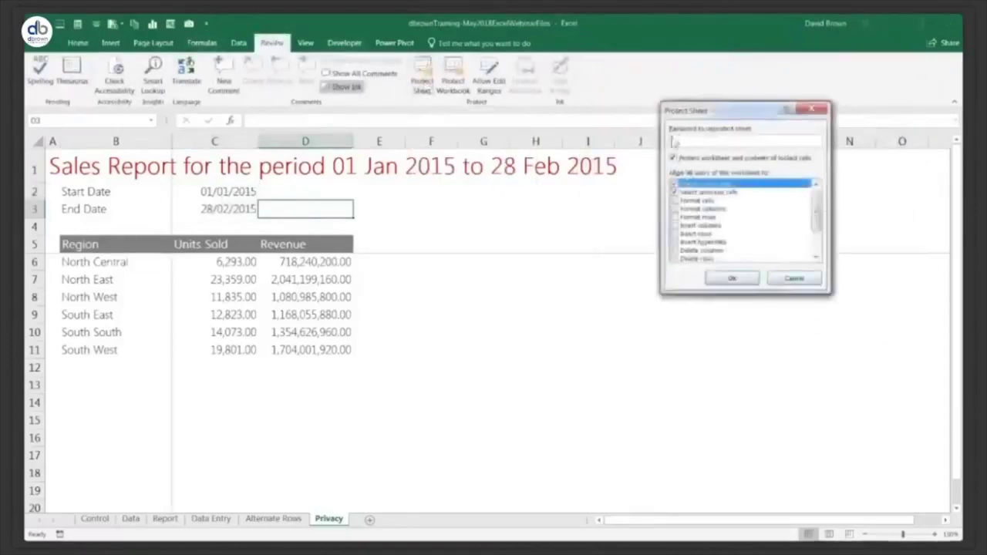
pyautogui.click(729, 282)
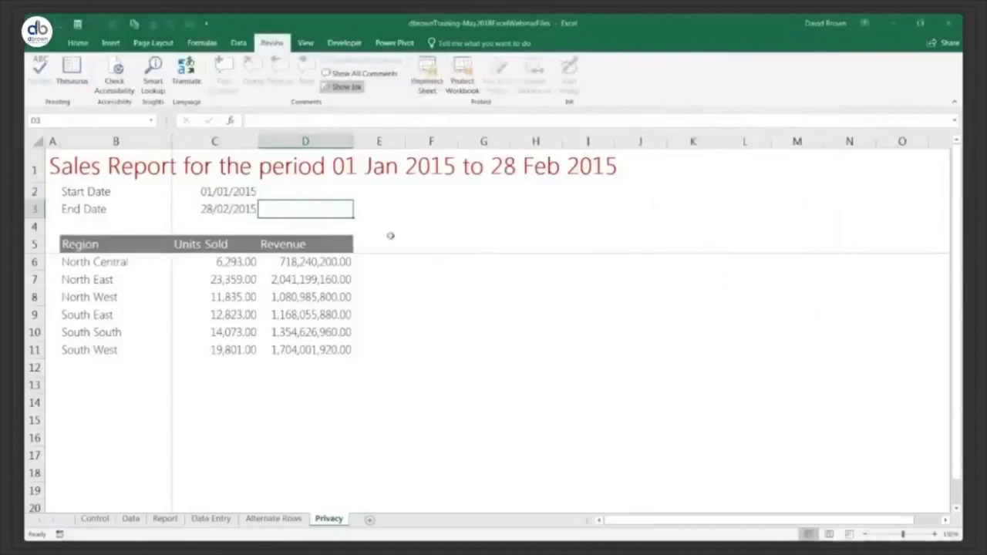
# Test the sheet protection by trying to edit empty cell E3 and delete the contents of E7
pyautogui.doubleClick(376, 216)
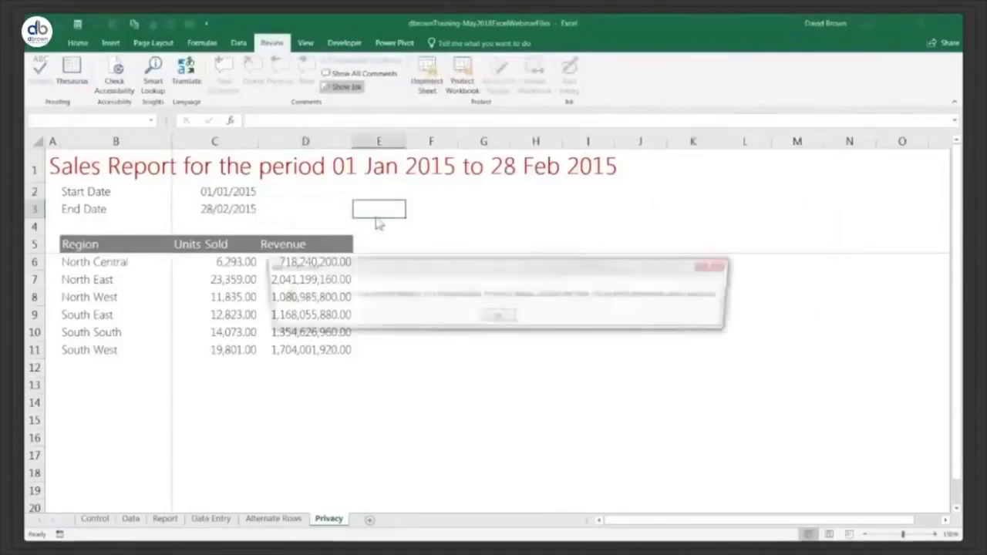
pyautogui.press('Return')
pyautogui.press('Down')
pyautogui.press('Down')
pyautogui.press('Down')
pyautogui.press('Down')
pyautogui.press('Delete')
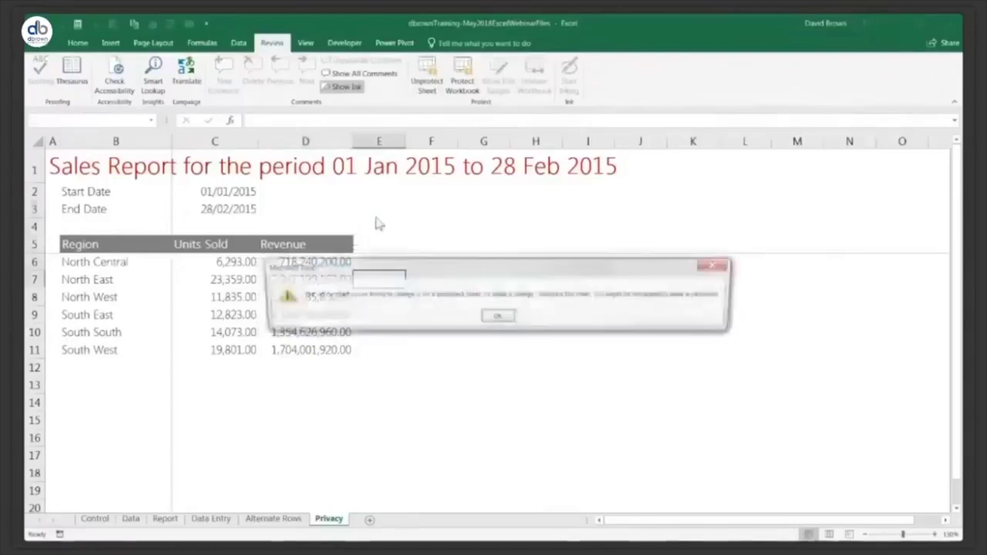
pyautogui.press('Return')
# Try to delete the North East revenue in D7 and the region name in B7
pyautogui.press('Left')
pyautogui.press('Delete')
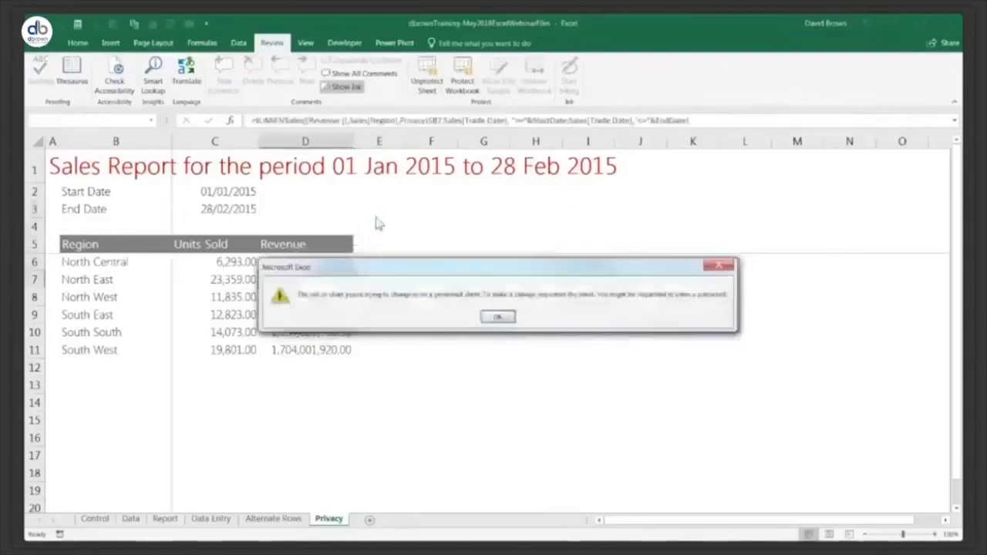
pyautogui.press('Return')
pyautogui.press('Left')
pyautogui.press('Left')
pyautogui.press('Delete')
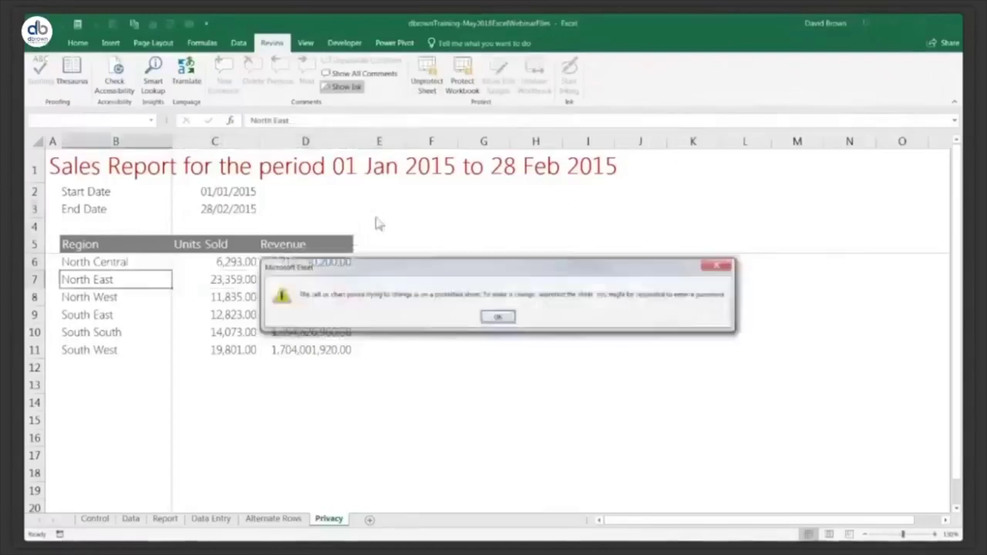
pyautogui.press('Return')
# Set the report's start date in C2 to 01/03/2015
pyautogui.press('Up')
pyautogui.press('Up')
pyautogui.press('Up')
pyautogui.press('Up')
pyautogui.press('Up')
pyautogui.press('Right')
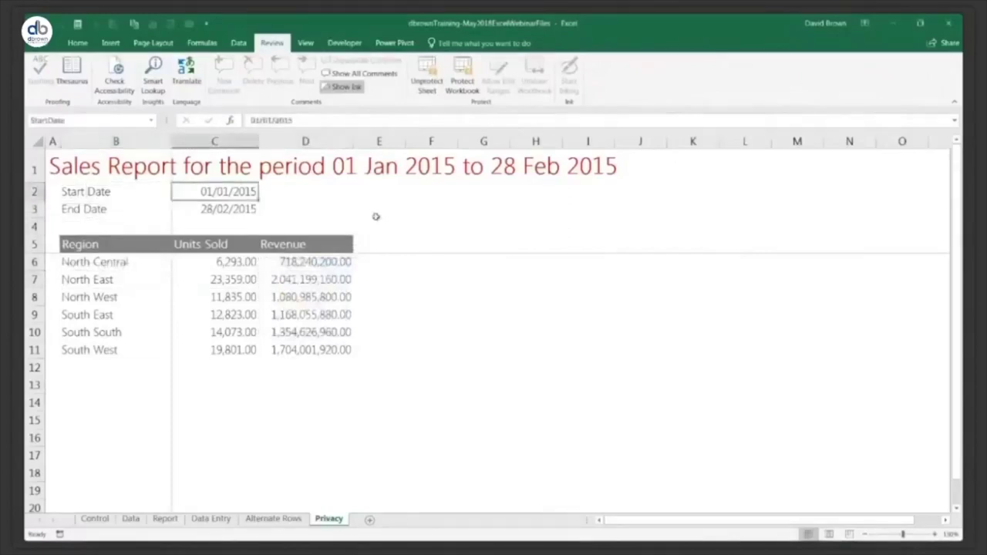
pyautogui.press('F2')
pyautogui.press('Left')
pyautogui.press('Left')
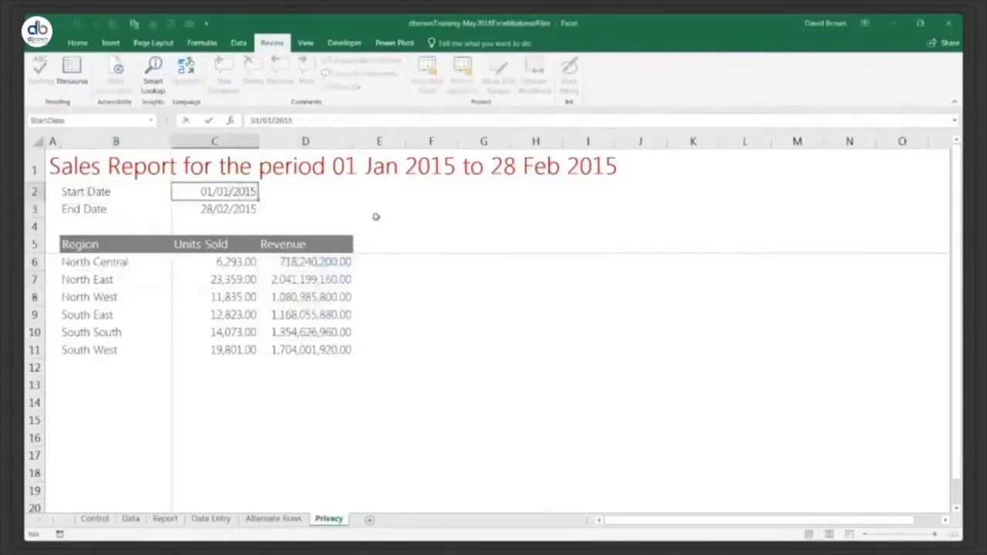
pyautogui.press('BackSpace')
pyautogui.write('3')
pyautogui.press('Return')
pyautogui.press('Up')
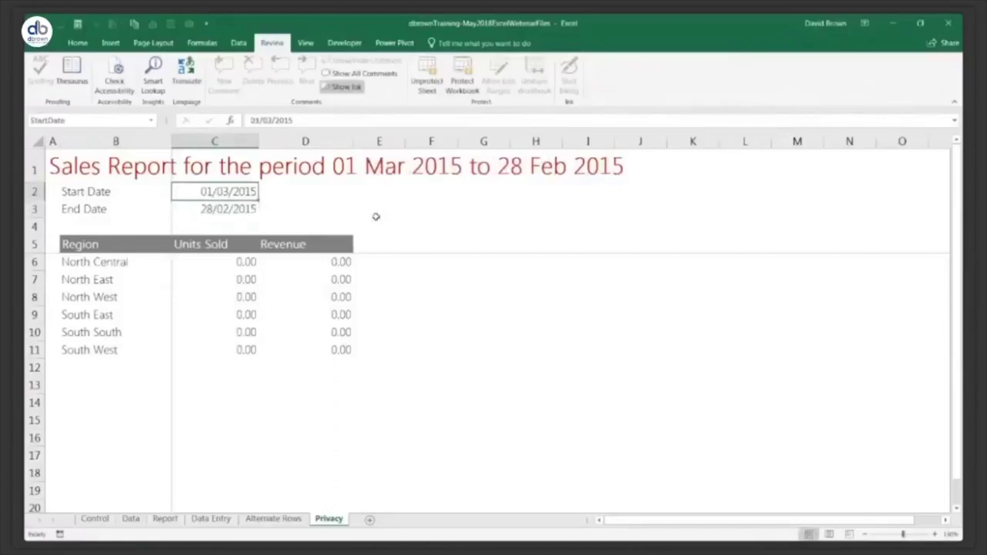
# Move between and select the start and end date cells C2:C3 to examine the unlocked inputs
pyautogui.press('Down')
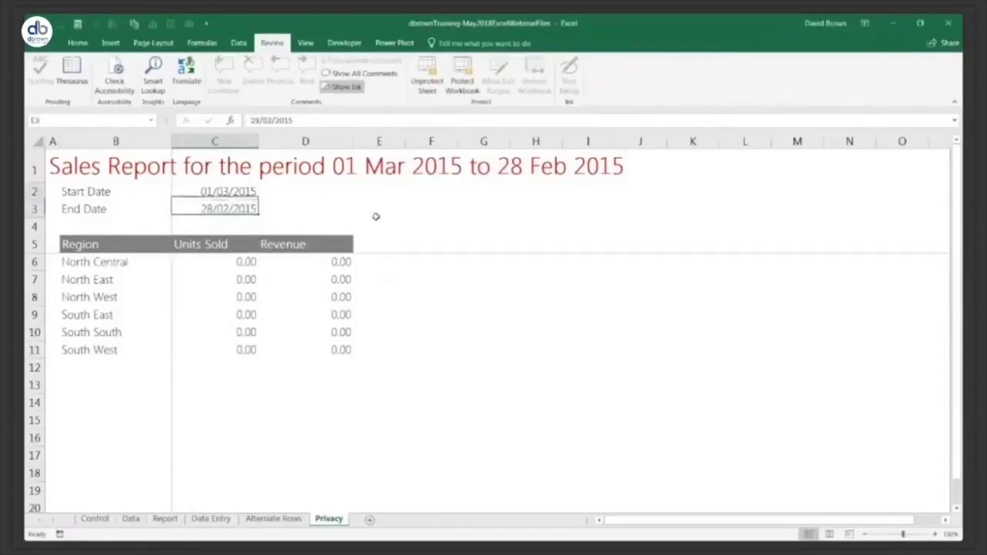
pyautogui.press('Up')
pyautogui.press('Down')
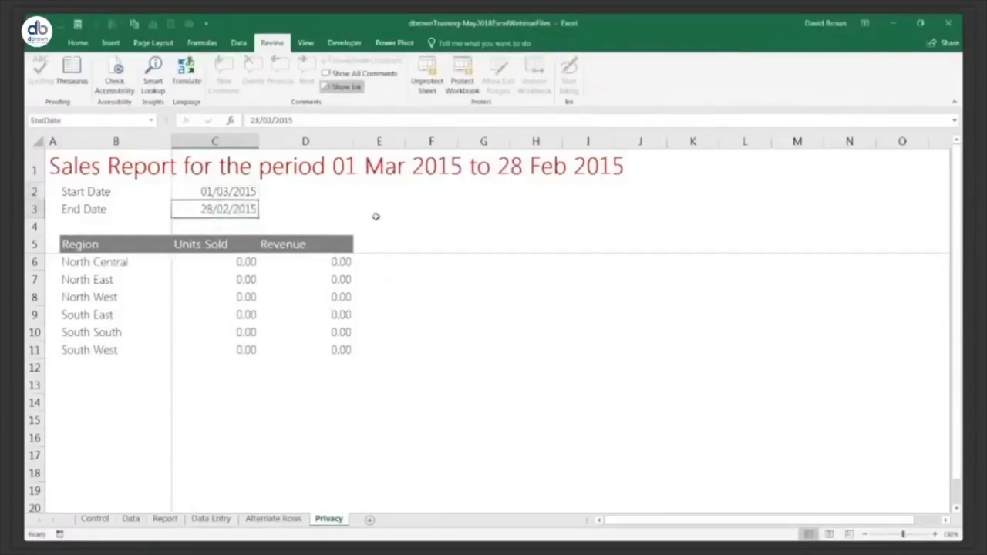
pyautogui.press('Up')
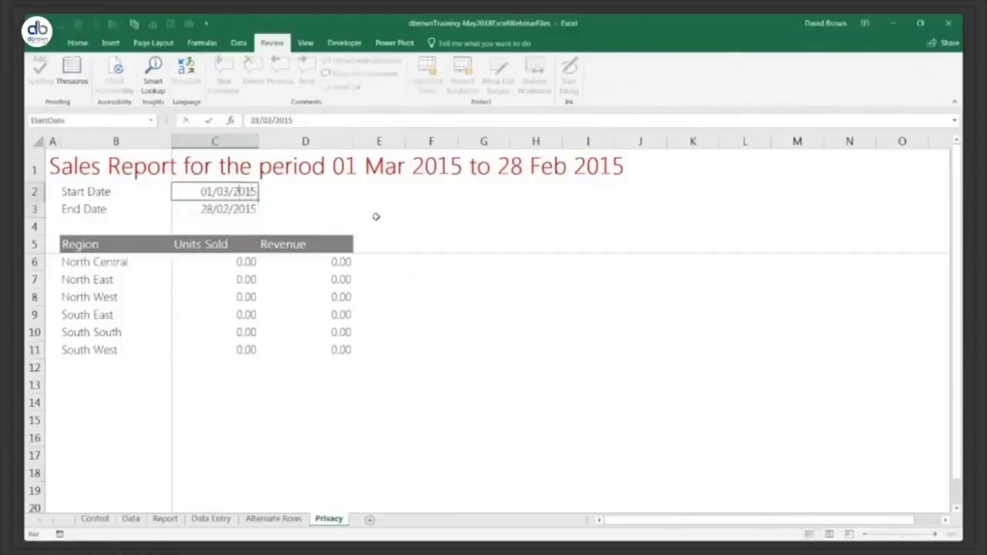
pyautogui.press('Down')
pyautogui.press('Up')
pyautogui.hotkey('shift', 'Down')
pyautogui.hotkey('shift', 'Up')
pyautogui.hotkey('shift', 'Down')
pyautogui.hotkey('shift', 'Down')
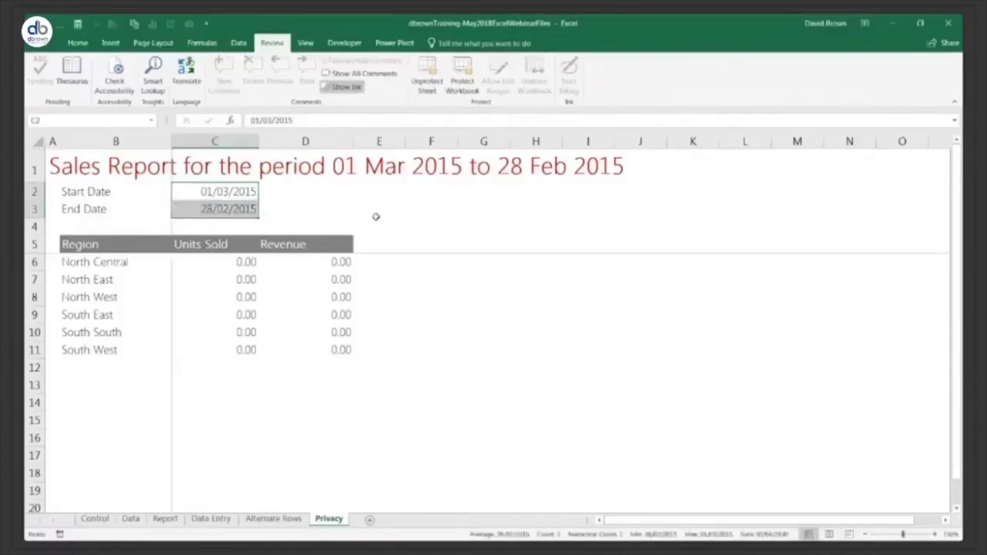
pyautogui.hotkey('shift', 'Up')
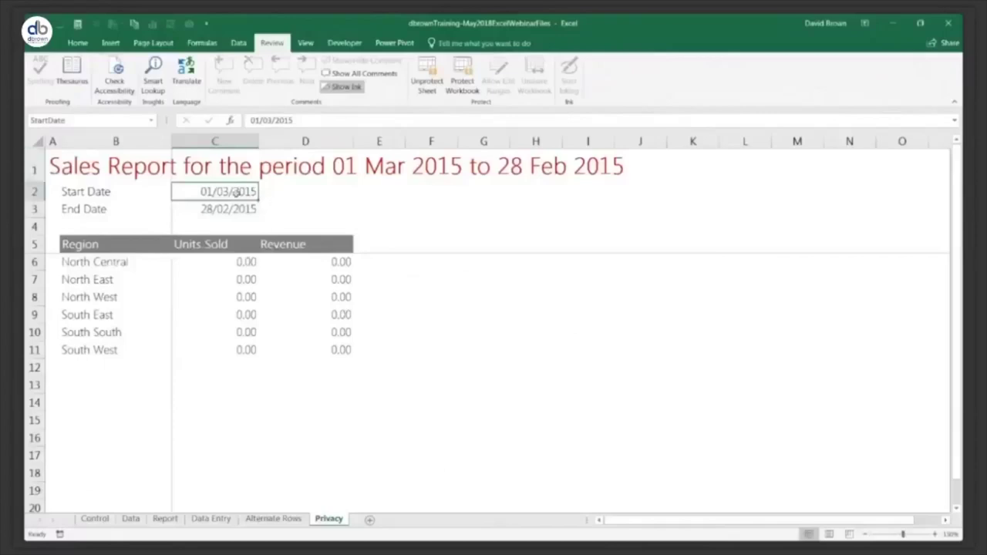
pyautogui.hotkey('shift', 'Down')
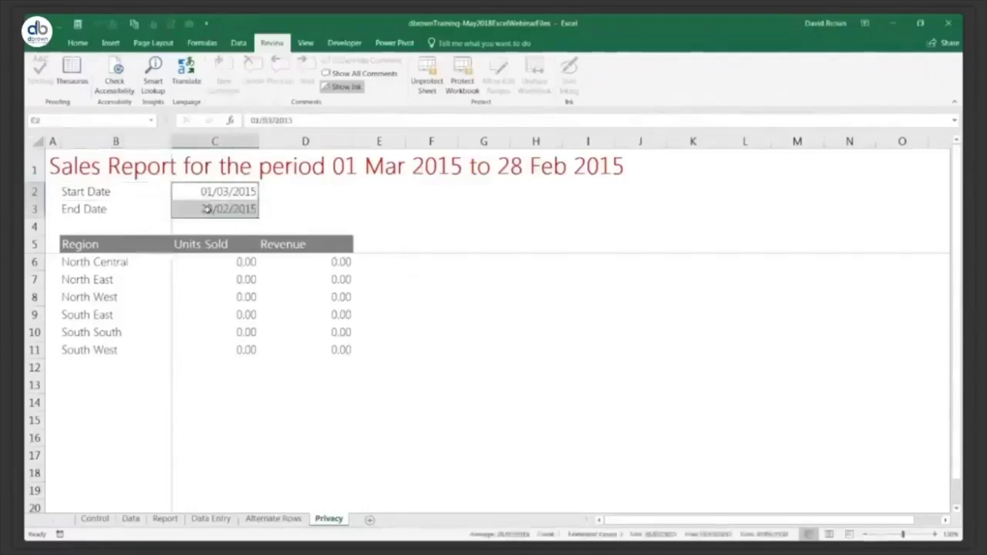
# Try to edit the locked cell D2 beside the start date
pyautogui.click(345, 199)
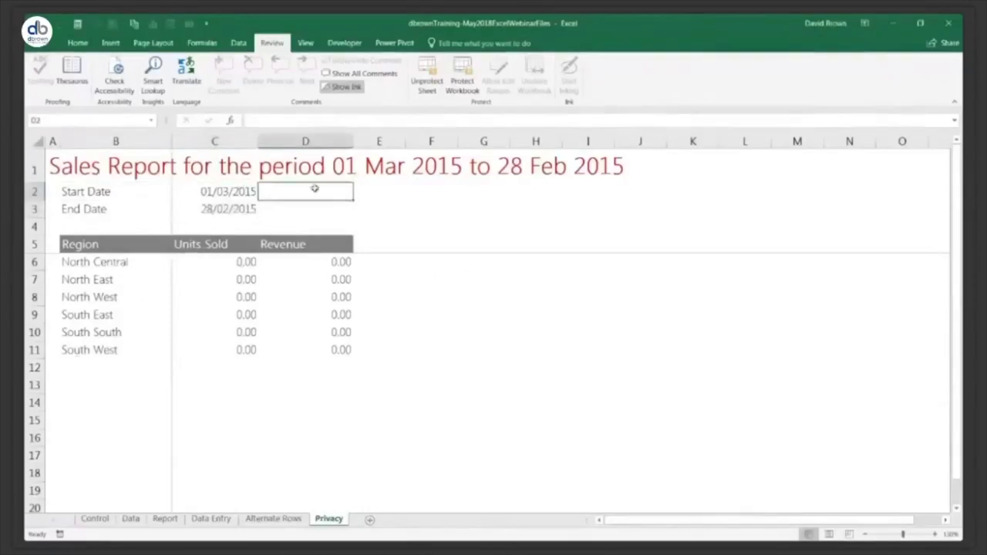
pyautogui.doubleClick(317, 188)
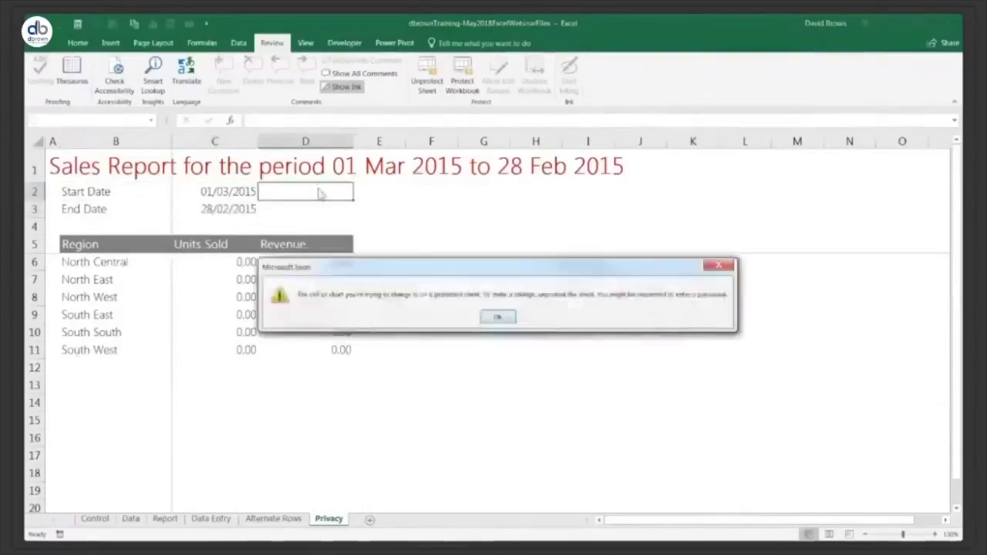
# Dismiss the protection warning, select the date cells C2:C3 and unprotect the Privacy sheet
pyautogui.press('Return')
pyautogui.press('Left')
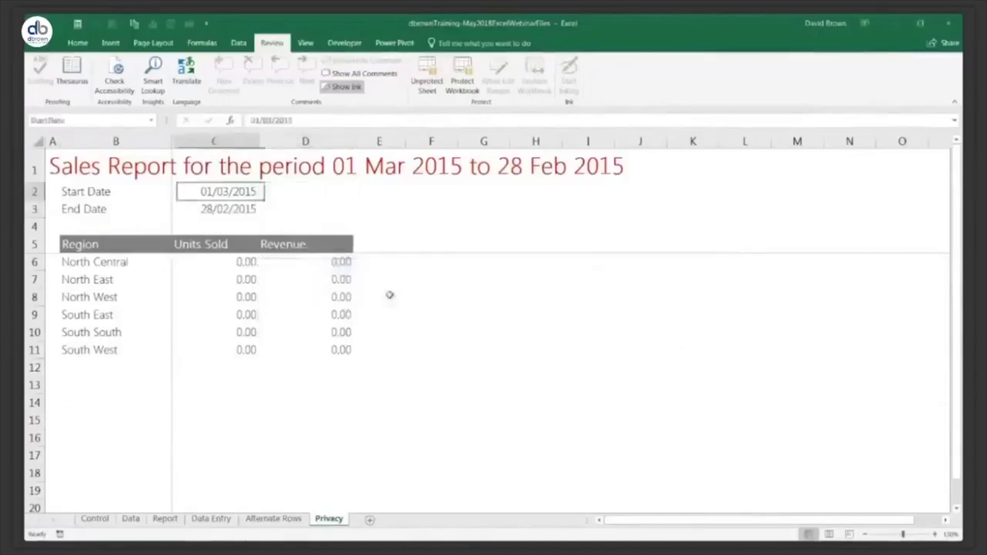
pyautogui.hotkey('shift', 'Down')
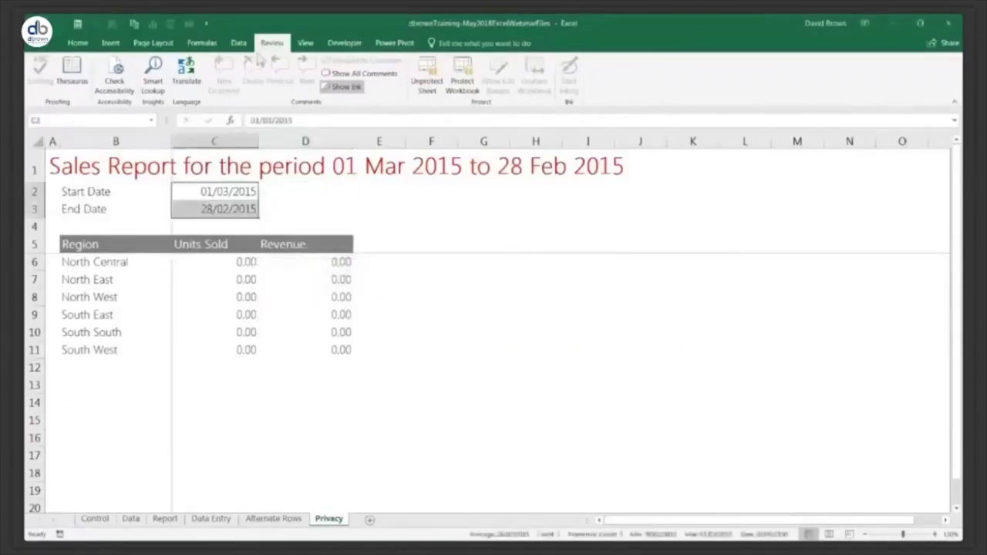
pyautogui.click(429, 81)
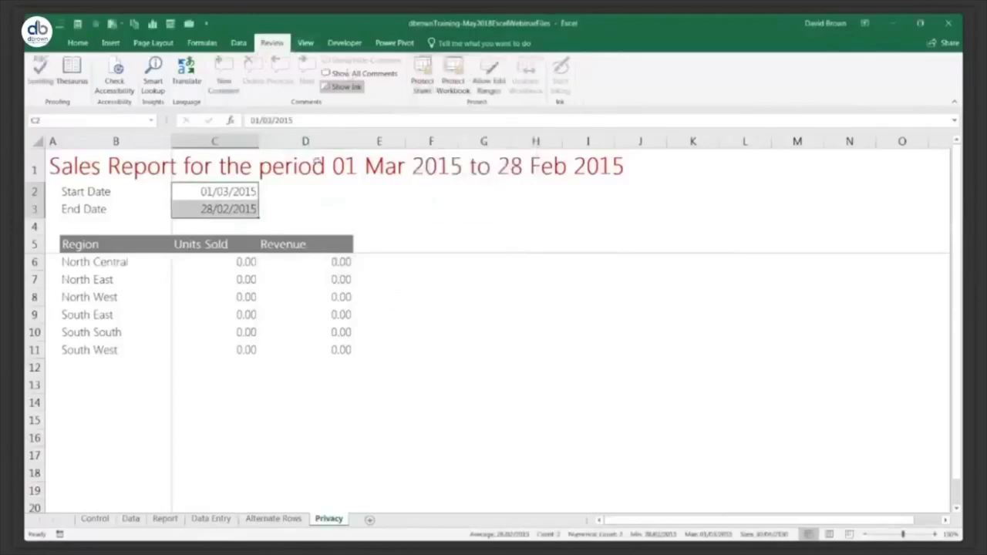
# Apply the dd-mmm-yy date format to the start and end dates in C2:C3
pyautogui.click(240, 191)
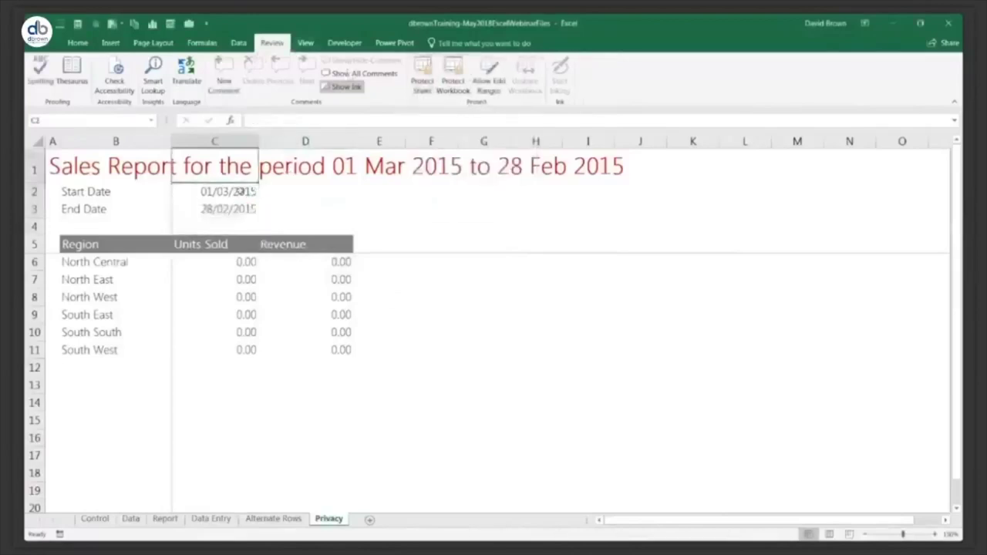
pyautogui.hotkey('shift', 'Down')
pyautogui.hotkey('ctrl', 'shift', '3')
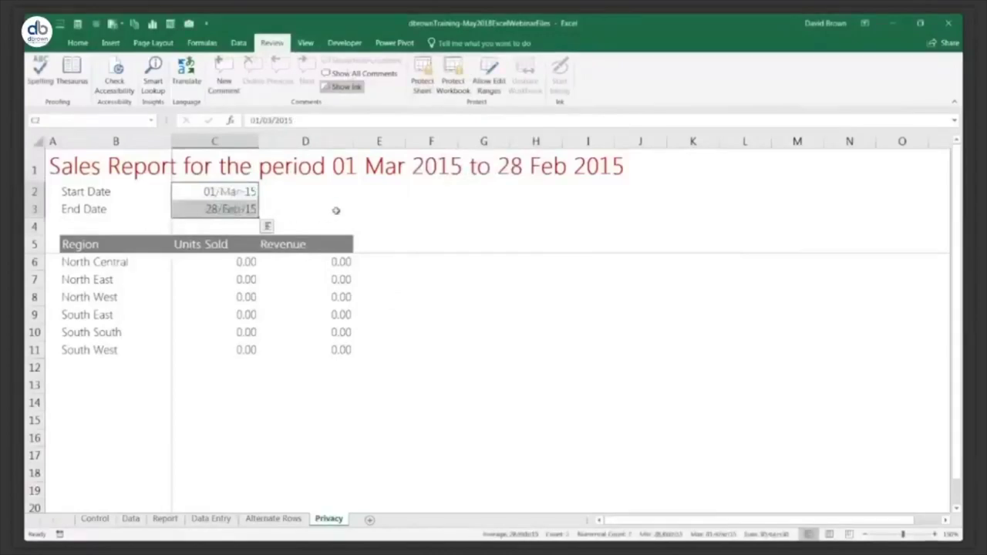
# Note the date format shortcut as "CTRL + #" in cell E2
pyautogui.press('Right')
pyautogui.press('Right')
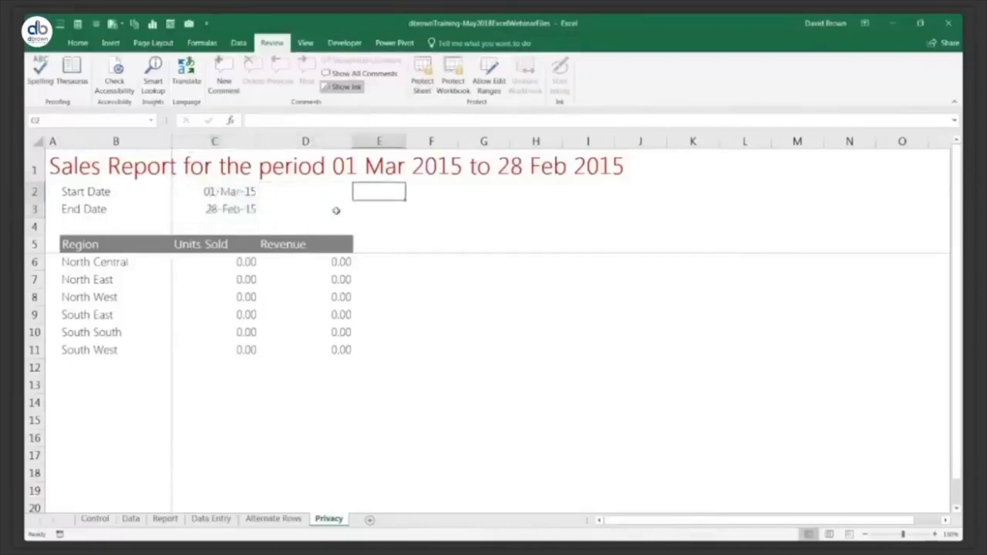
pyautogui.write('CTRL')
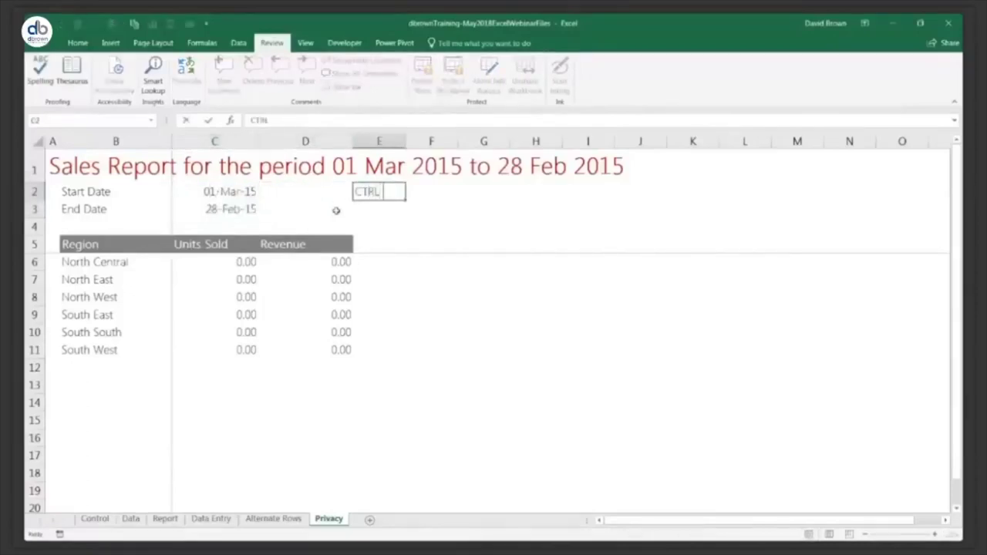
pyautogui.write(' + #')
pyautogui.press('Return')
# Set the report's start date in C2 to 3 Jan 2015
pyautogui.press('Left')
pyautogui.press('Left')
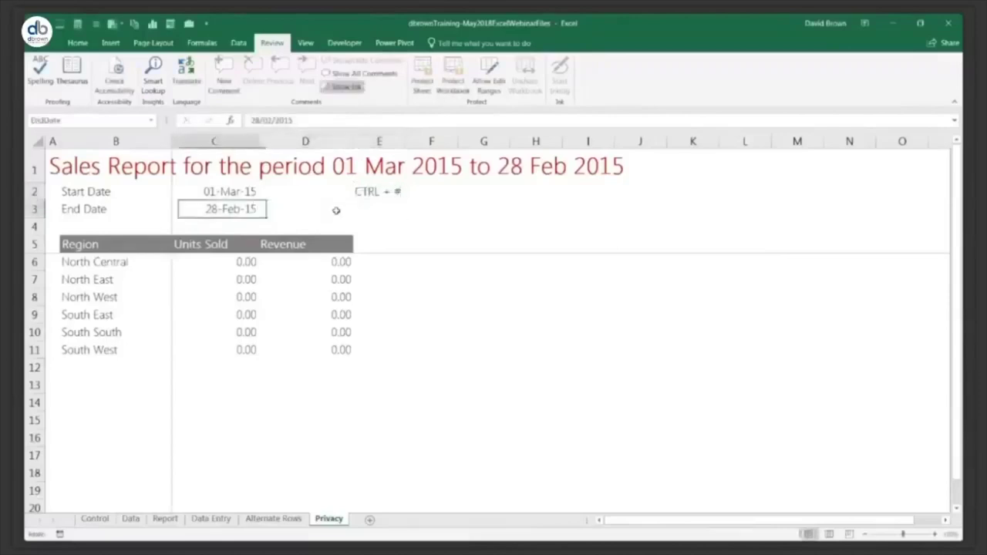
pyautogui.press('Up')
pyautogui.hotkey('shift', 'Down')
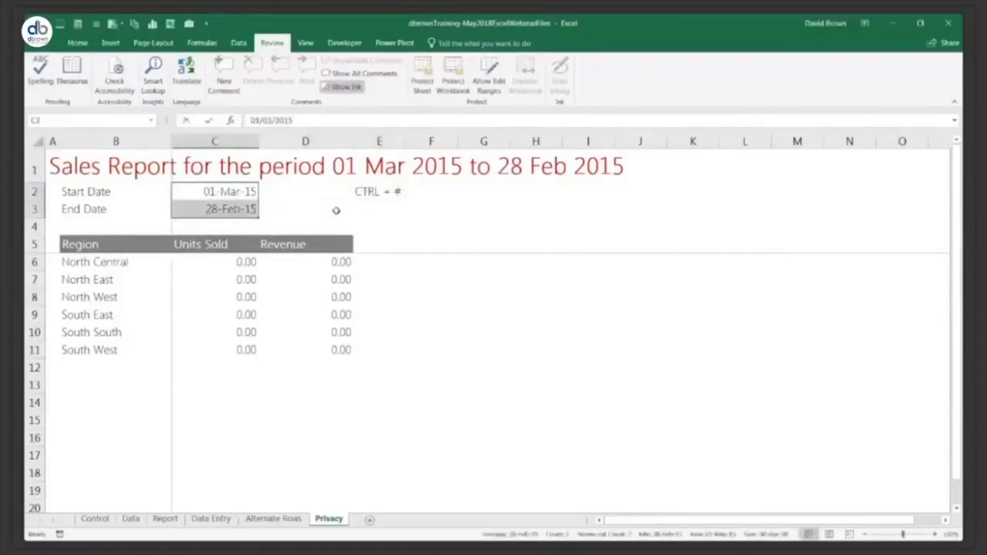
pyautogui.write('1')
pyautogui.press('BackSpace')
pyautogui.write('3')
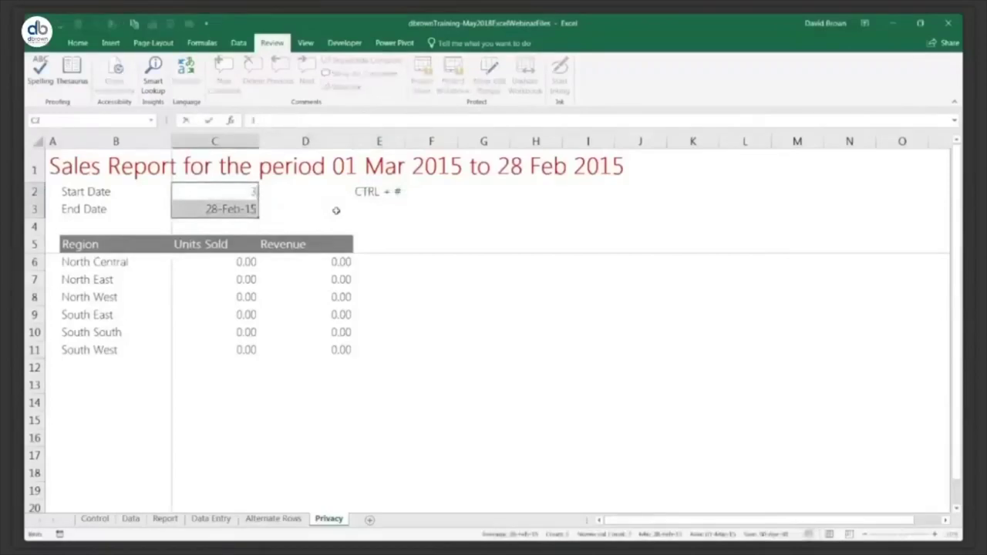
pyautogui.write(' jan 2015')
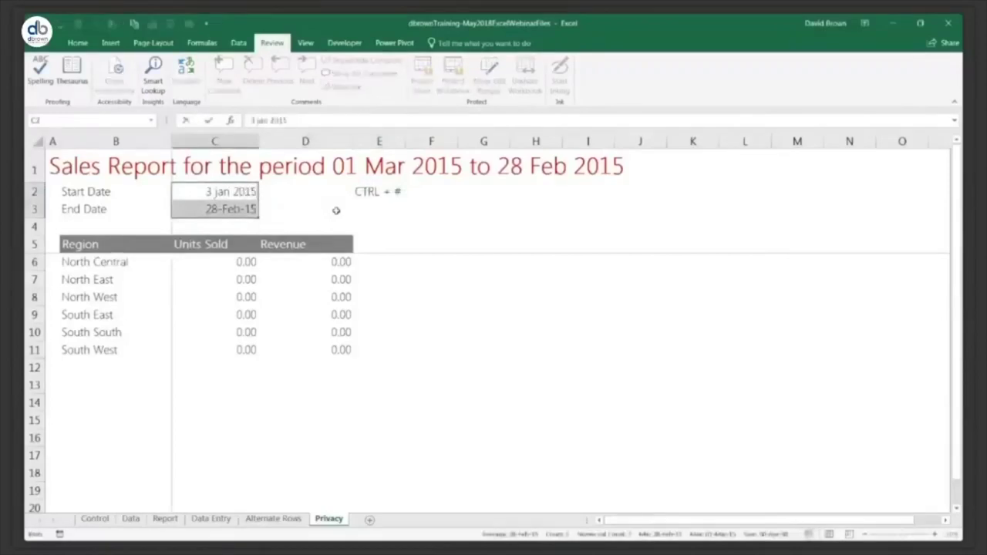
pyautogui.hotkey('ctrl', 'Return')
pyautogui.press('Right')
pyautogui.press('Right')
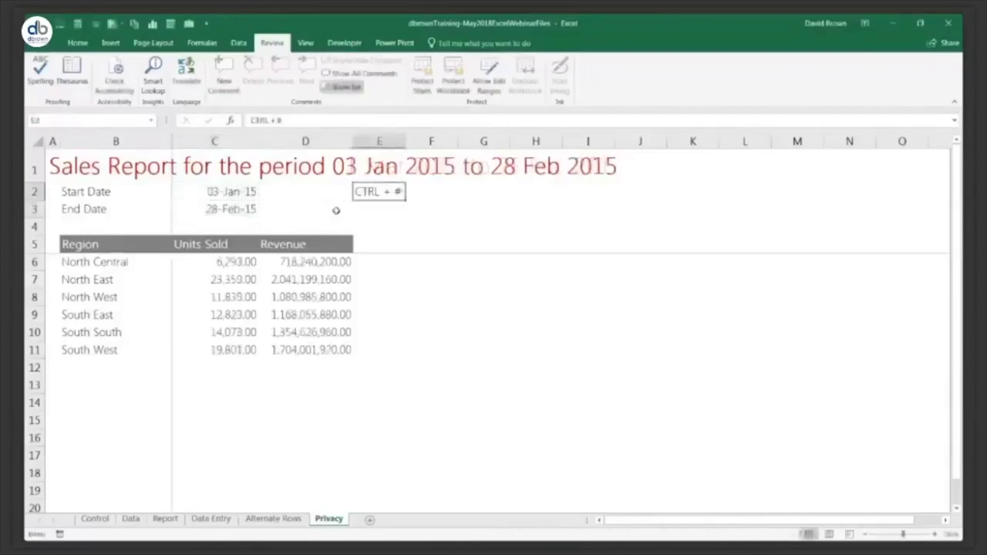
pyautogui.press('Left')
pyautogui.press('Left')
pyautogui.press('Down')
pyautogui.press('Down')
pyautogui.press('Down')
pyautogui.press('Down')
pyautogui.press('Down')
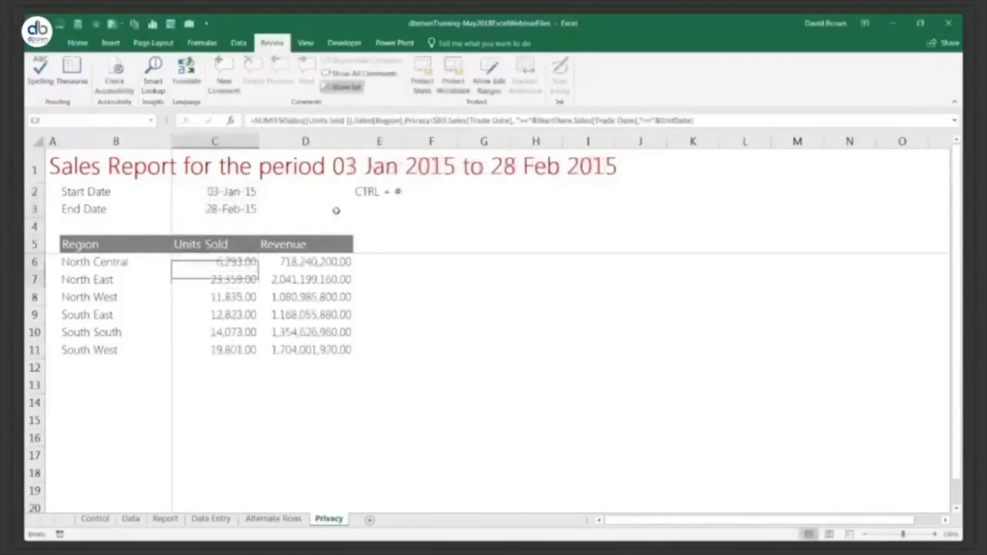
pyautogui.press('Up')
pyautogui.press('Up')
pyautogui.press('Up')
pyautogui.press('Right')
pyautogui.hotkey('ctrl', ';')
pyautogui.press('Escape')
pyautogui.press('Down')
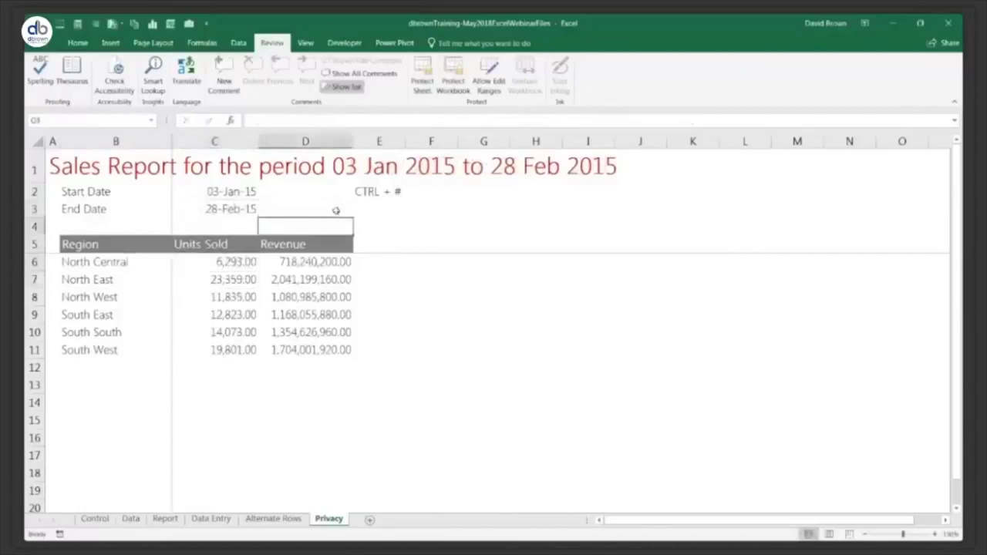
# Protect the Privacy sheet again without entering a password
pyautogui.press('Left')
pyautogui.hotkey('alt', 'r')
pyautogui.press('p')
pyautogui.press('s')
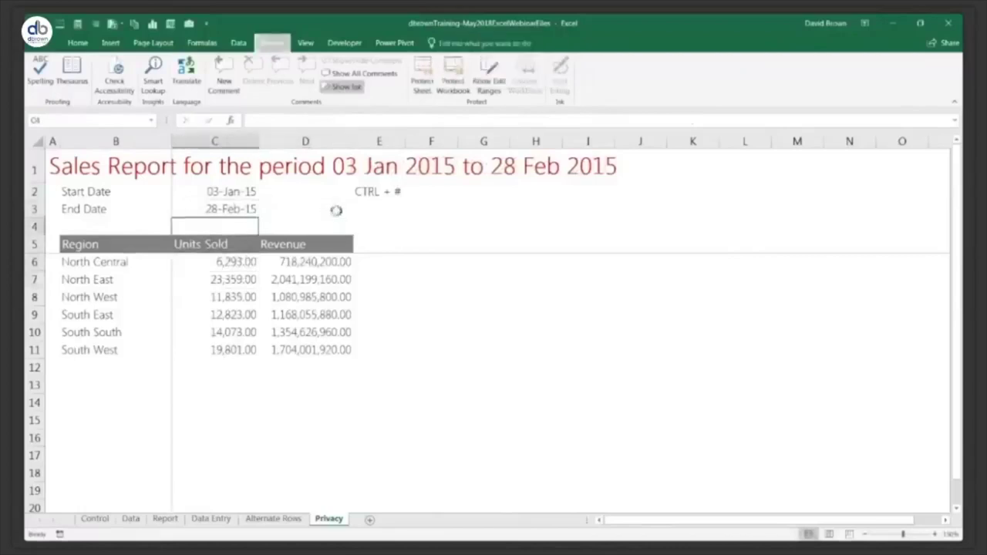
pyautogui.press('Return')
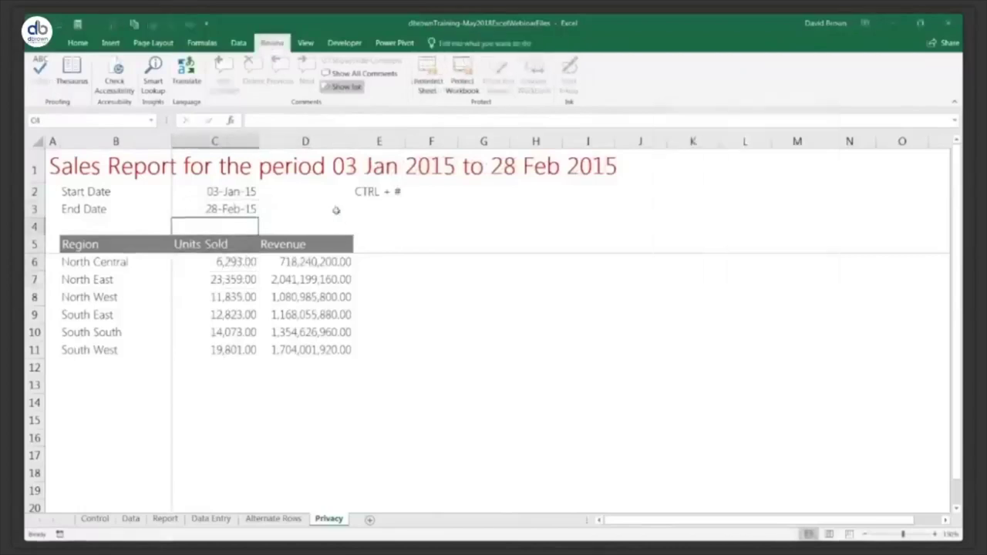
# Try to clear the locked cell E4 on the protected sheet, and dismiss the warning
pyautogui.press('Right')
pyautogui.press('Right')
pyautogui.press('Delete')
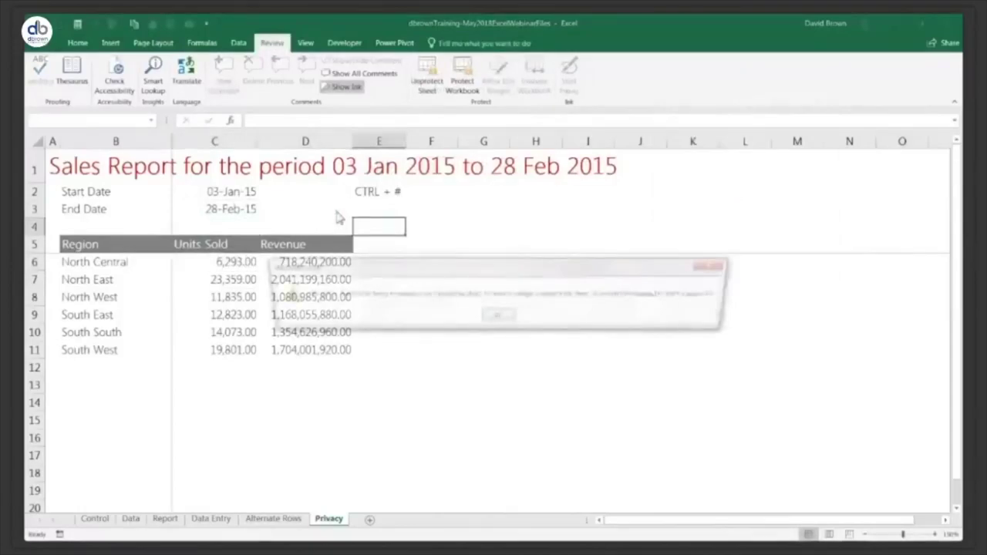
pyautogui.press('Return')
pyautogui.press('Down')
pyautogui.press('Down')
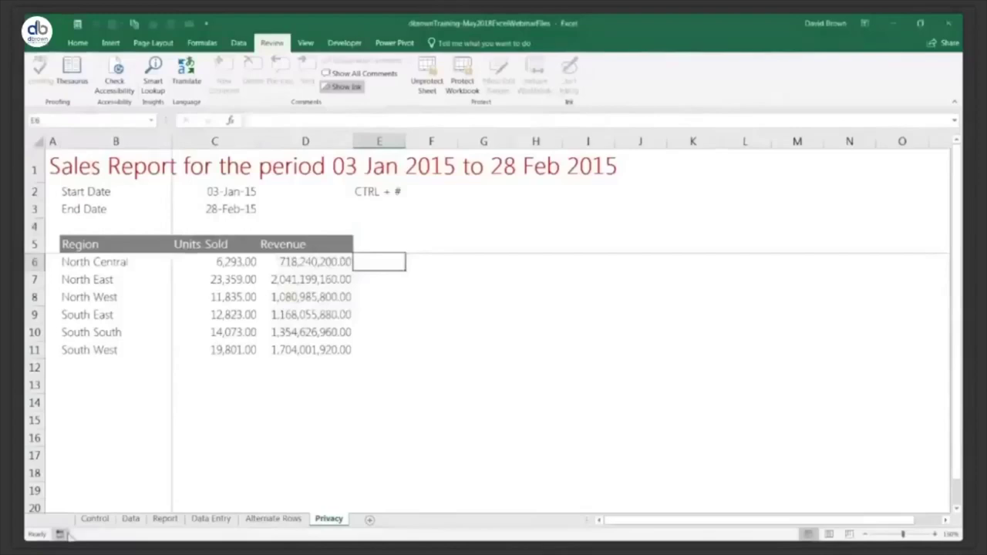
# Unprotect the Privacy sheet and select all its cells, checking the password input cell on the Control sheet
pyautogui.click(309, 262)
pyautogui.hotkey('ctrl', 'a')
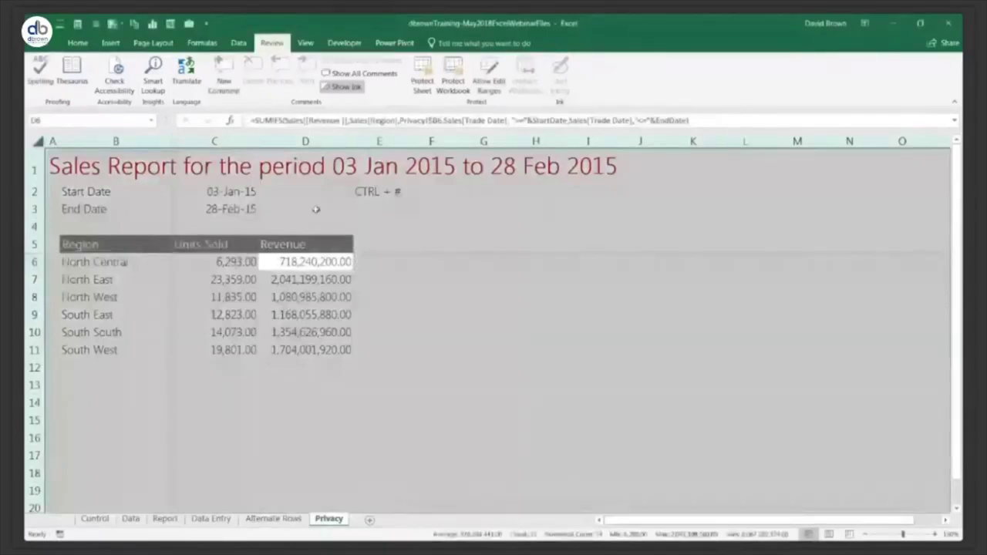
pyautogui.click(95, 520)
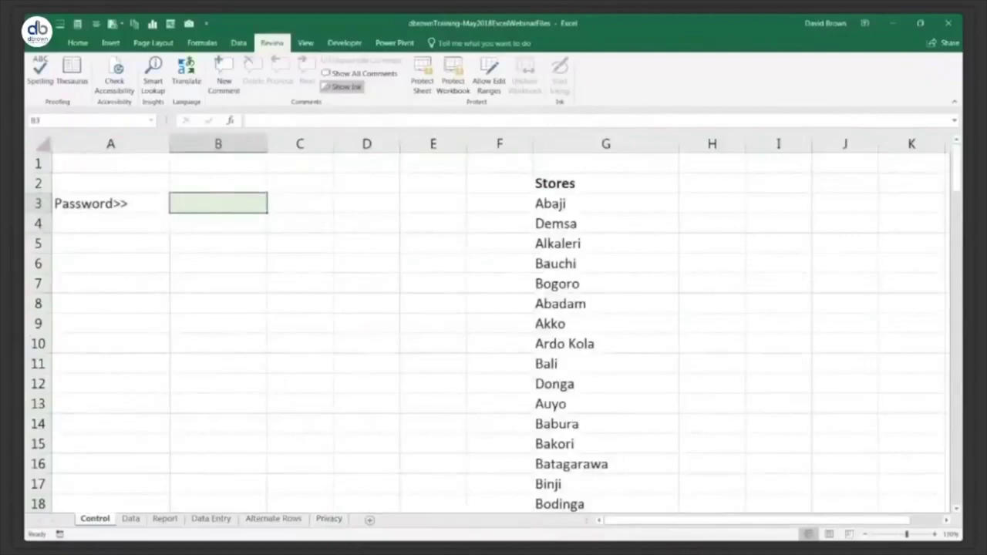
pyautogui.click(327, 520)
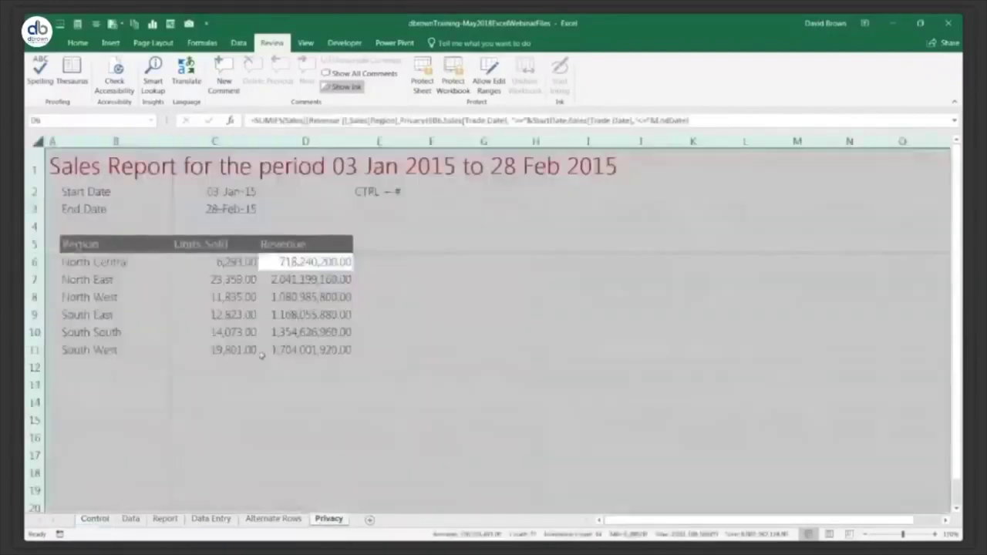
pyautogui.click(246, 221)
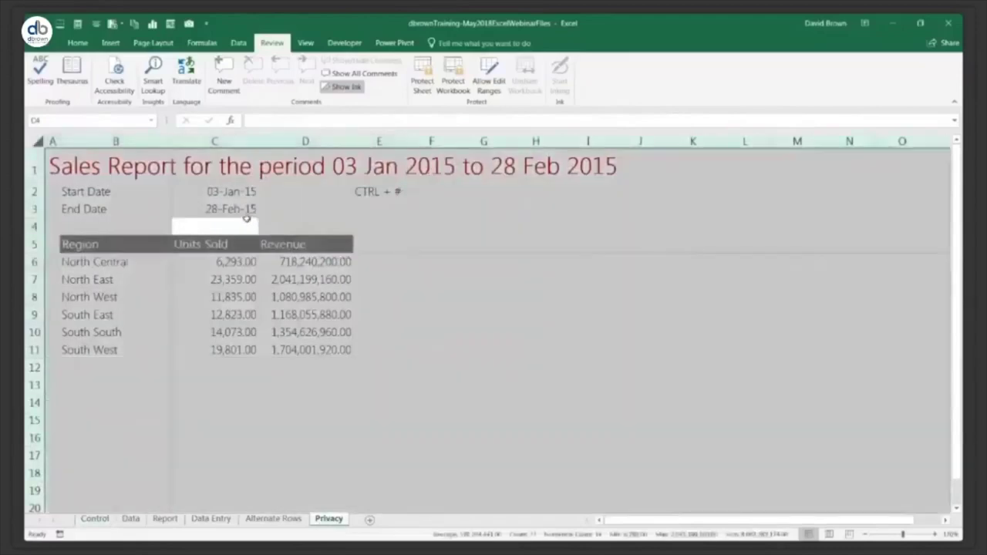
# Create a new conditional formatting rule for the selected cells that uses a formula to determine which cells to format
pyautogui.click(77, 43)
pyautogui.click(498, 91)
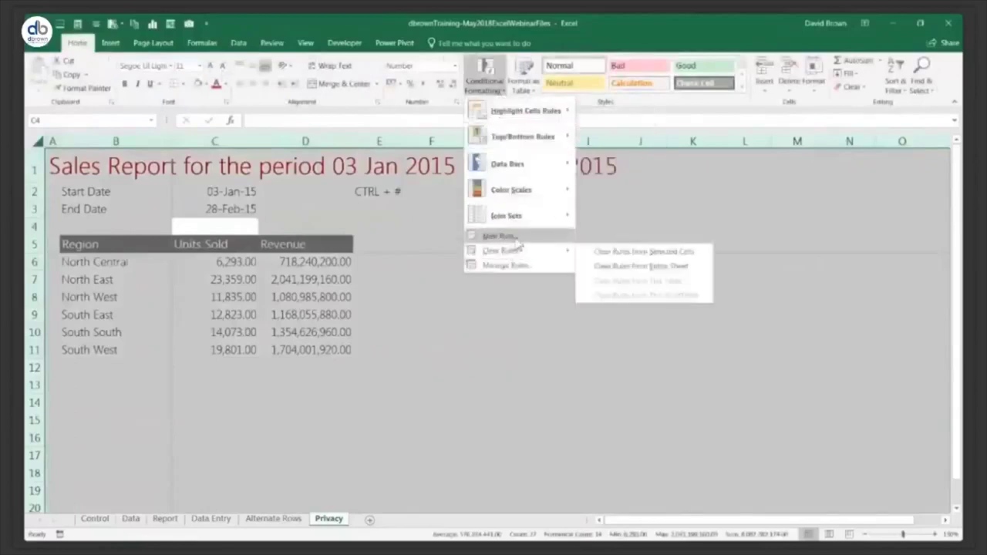
pyautogui.click(509, 236)
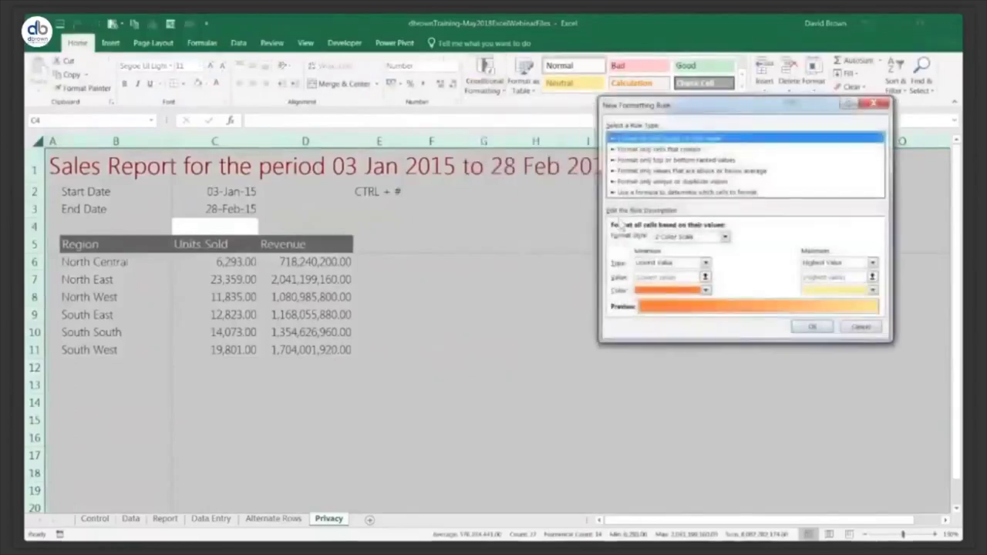
pyautogui.click(636, 194)
pyautogui.click(624, 240)
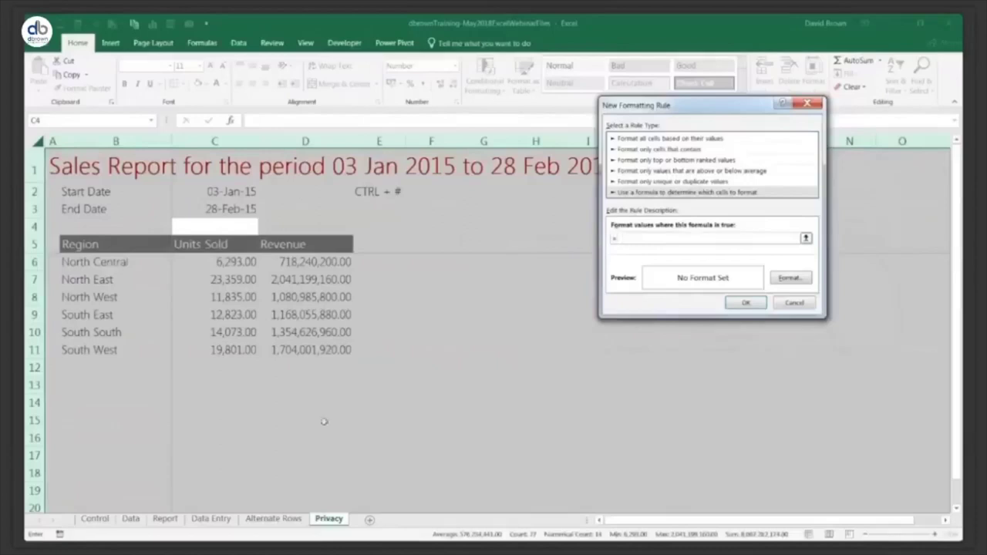
# Write the rule formula testing that Control sheet cell $B$3 is not equal (<>) to the password text in quotation marks
pyautogui.click(93, 520)
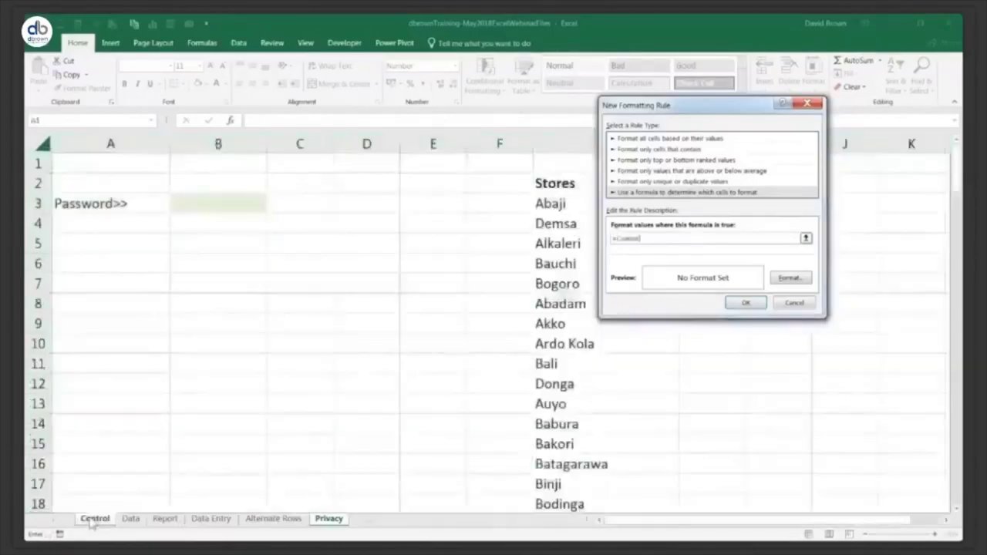
pyautogui.click(222, 199)
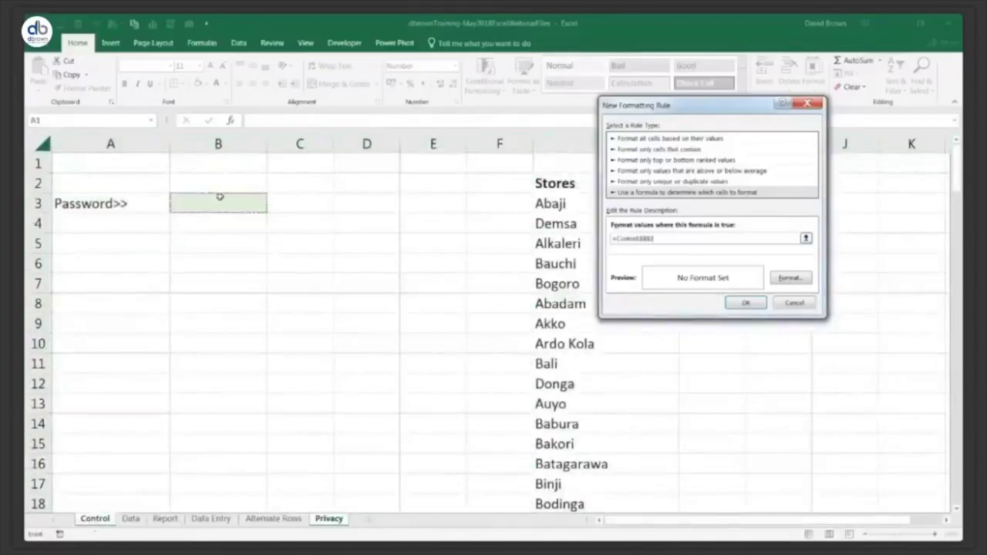
pyautogui.write('<>')
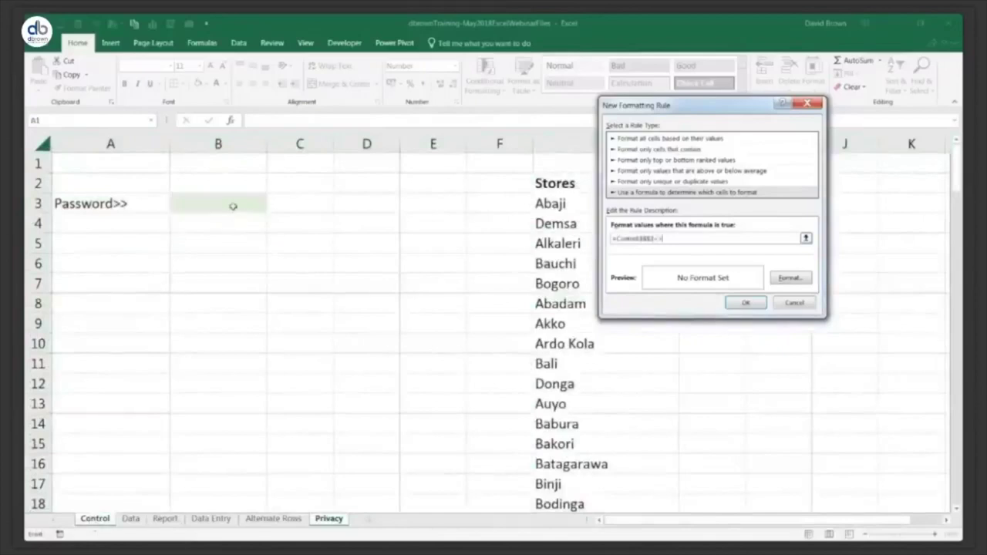
pyautogui.write('"')
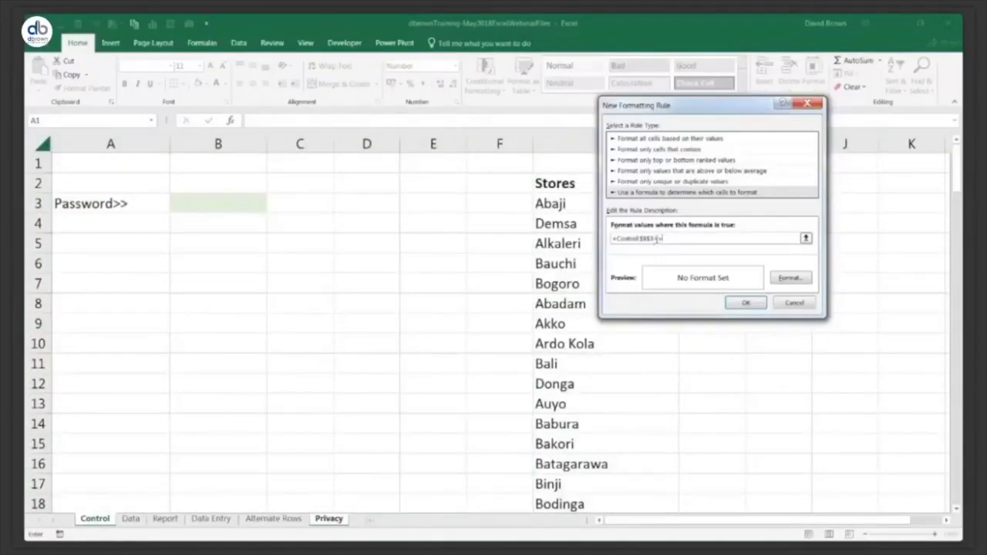
pyautogui.write('"')
pyautogui.press('BackSpace')
pyautogui.press('BackSpace')
pyautogui.write('"password')
pyautogui.click(618, 238)
pyautogui.write('not(')
pyautogui.click(668, 238)
pyautogui.click(629, 239)
pyautogui.press('BackSpace')
pyautogui.press('BackSpace')
pyautogui.press('BackSpace')
pyautogui.press('BackSpace')
# Give the rule a solid black fill and apply it to the whole Privacy sheet
pyautogui.click(792, 278)
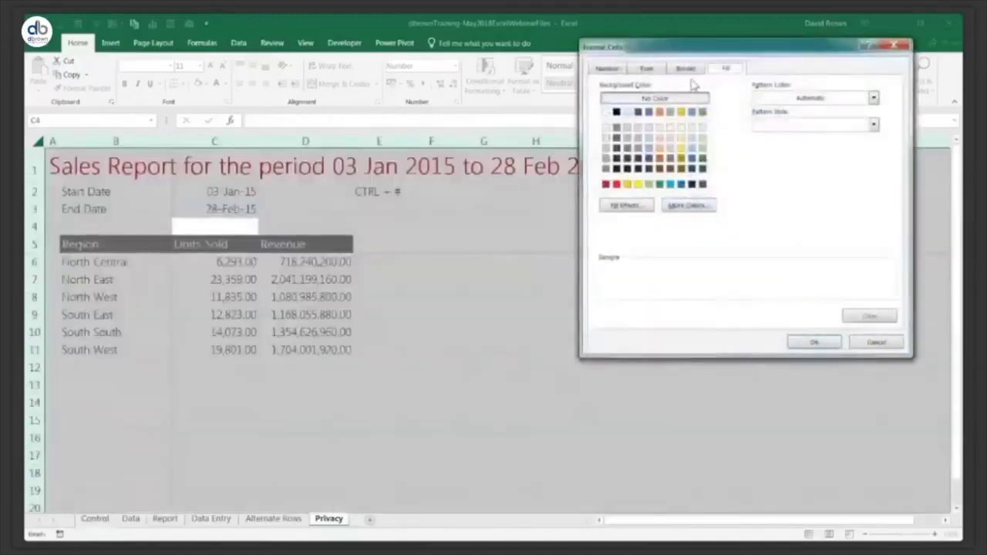
pyautogui.click(617, 112)
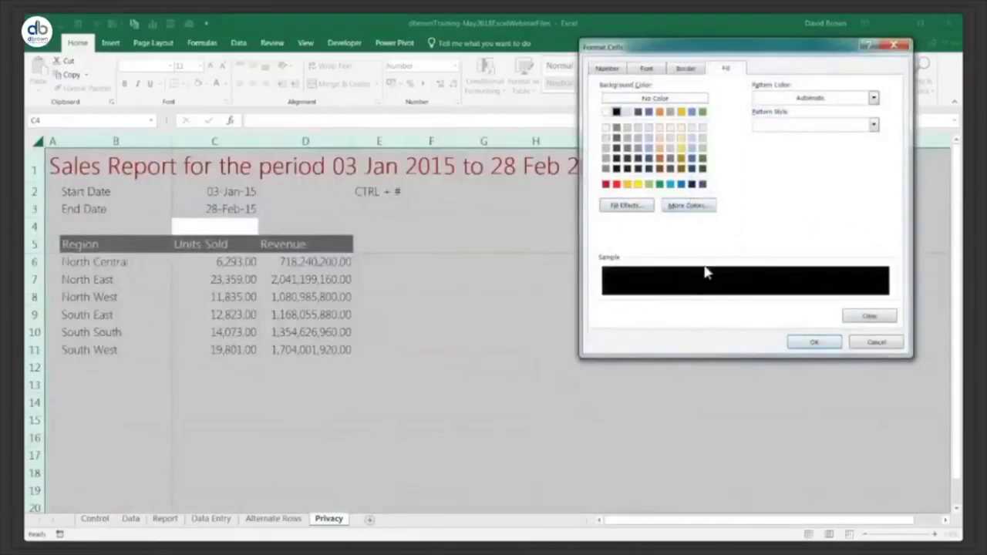
pyautogui.click(815, 344)
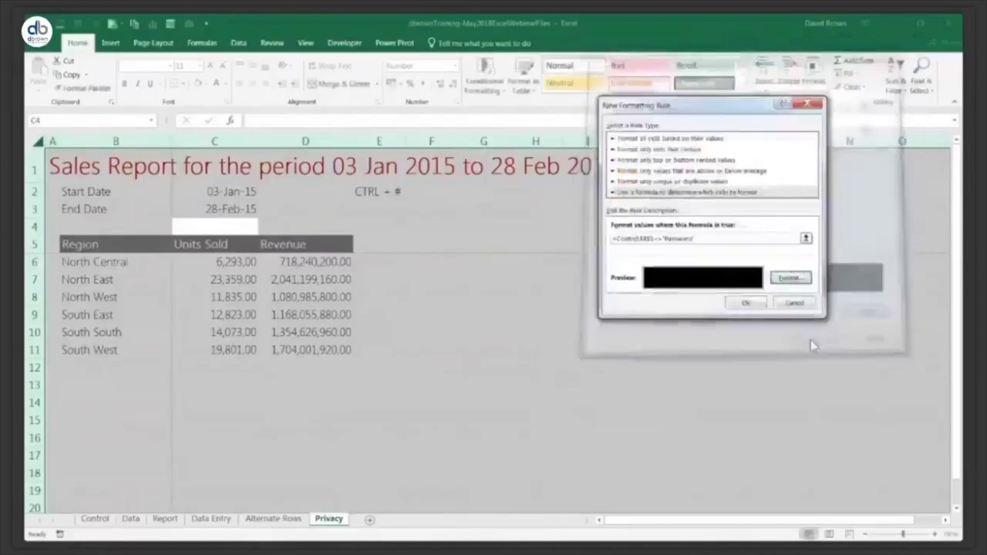
pyautogui.click(750, 301)
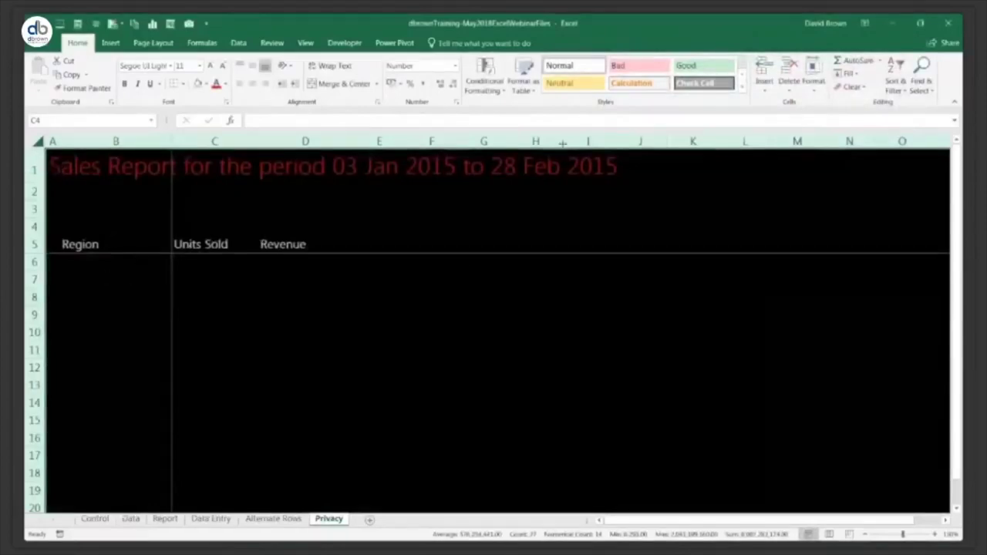
# Open the cell format settings of the existing black-fill password rule on the Privacy sheet for editing
pyautogui.click(494, 91)
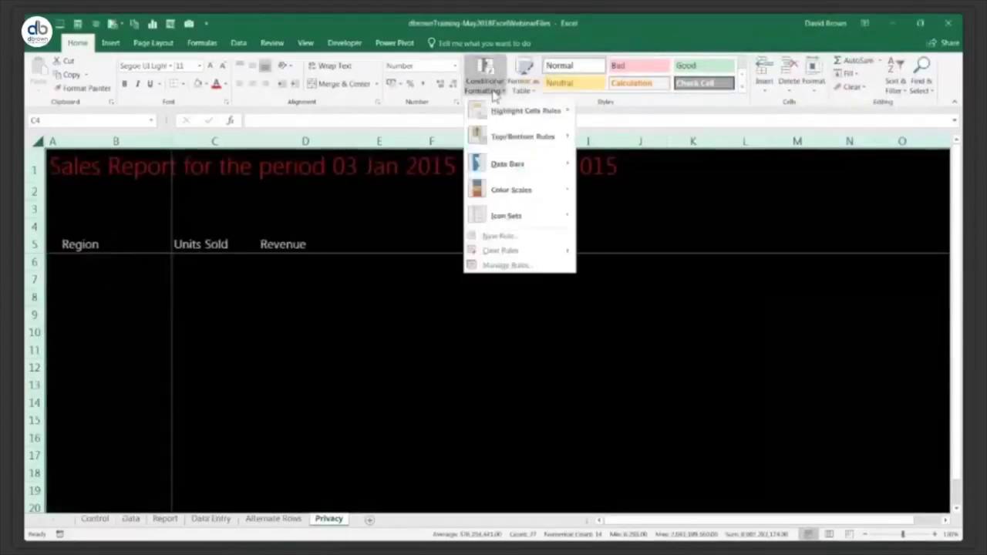
pyautogui.click(517, 271)
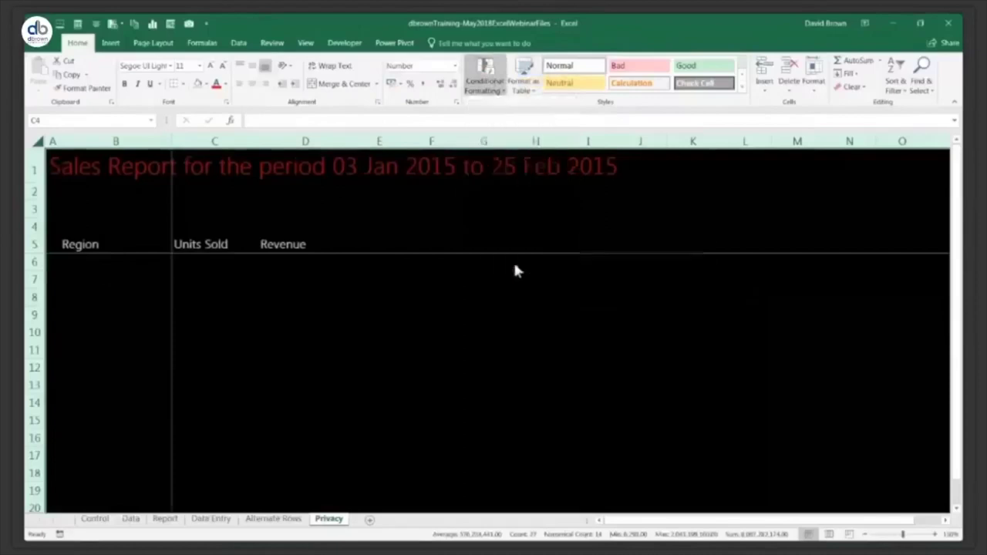
pyautogui.click(570, 193)
pyautogui.click(613, 164)
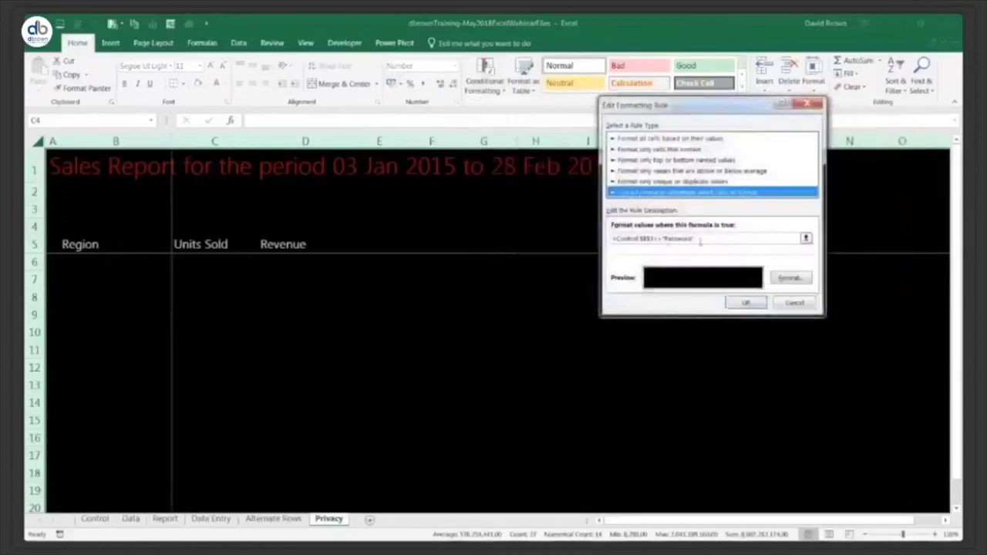
pyautogui.click(786, 280)
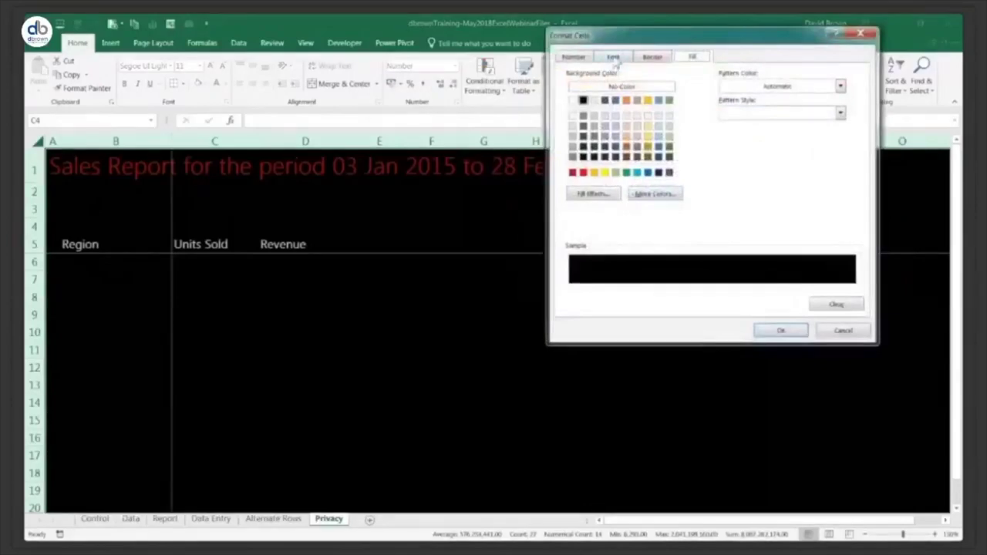
# Check the font colour choices available for the rule's formatting, leaving the colour unchanged
pyautogui.click(613, 58)
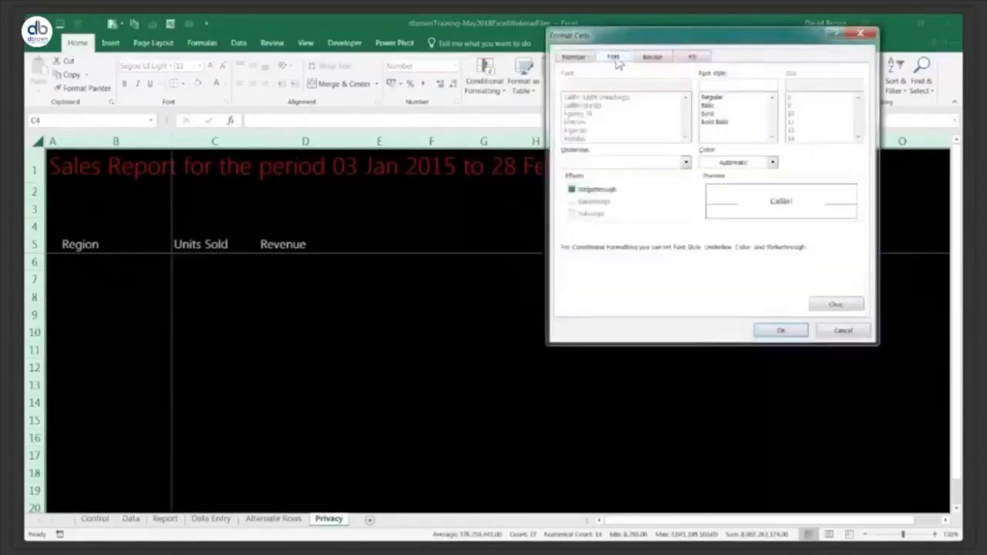
pyautogui.click(773, 165)
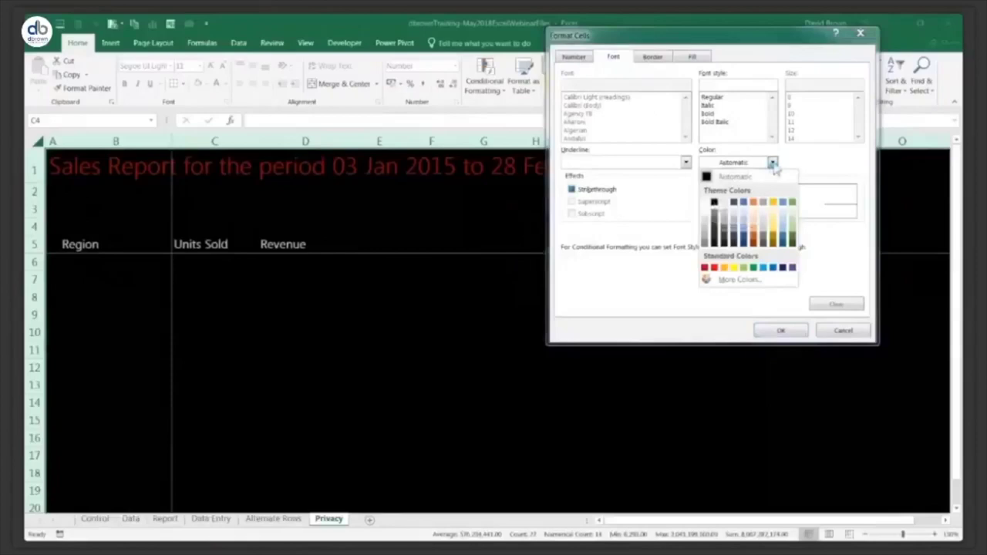
pyautogui.click(822, 158)
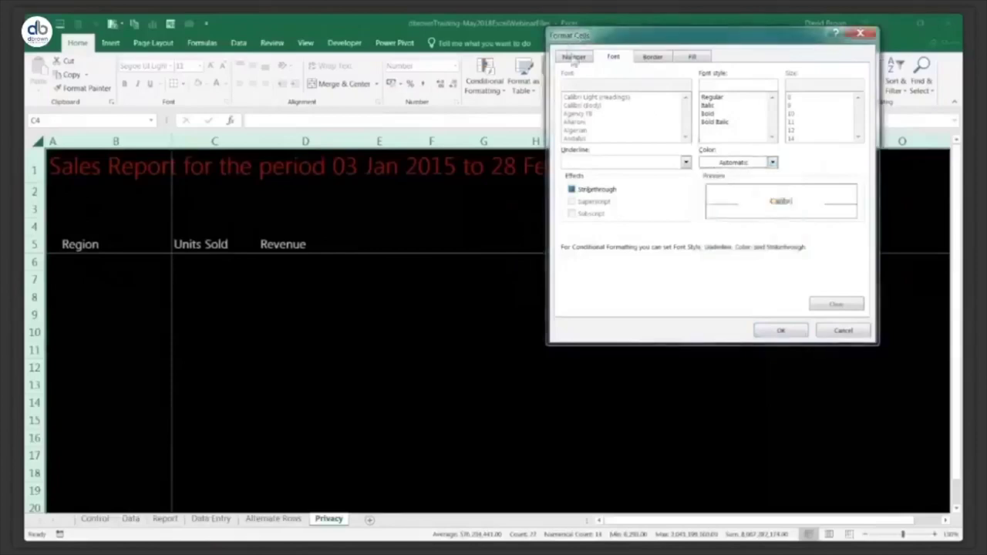
# Give the rule a custom number format made only of semicolons and apply it to the whole Privacy sheet
pyautogui.click(574, 59)
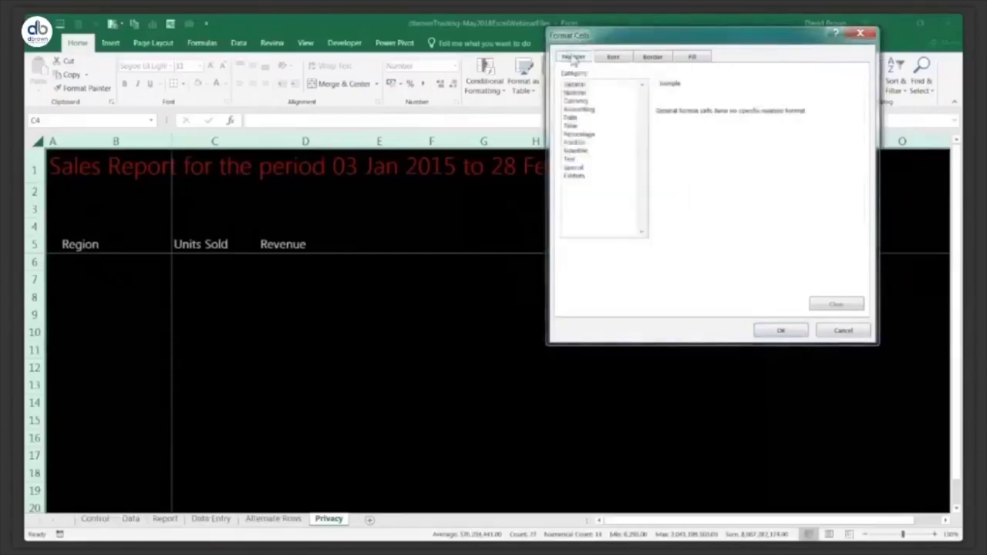
pyautogui.click(576, 176)
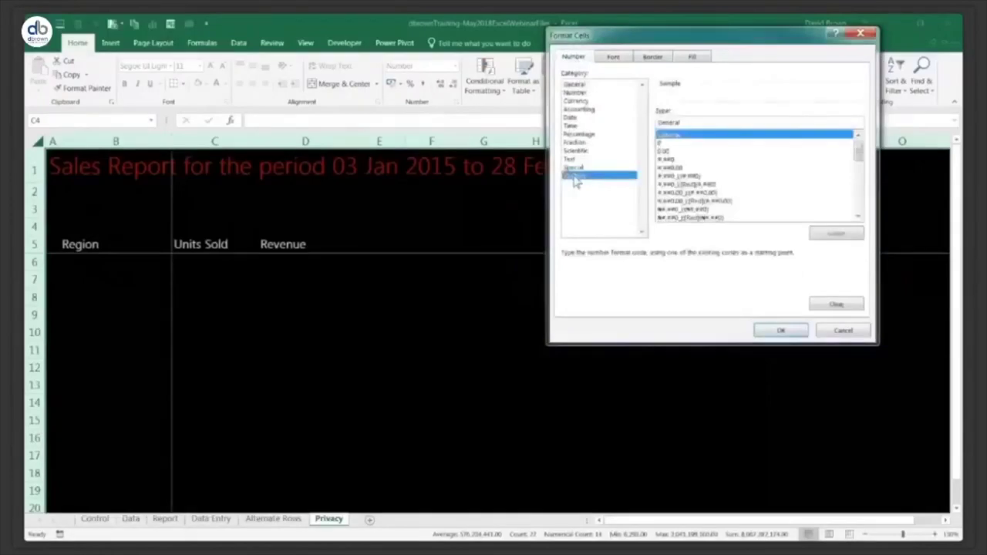
pyautogui.doubleClick(693, 125)
pyautogui.press('BackSpace')
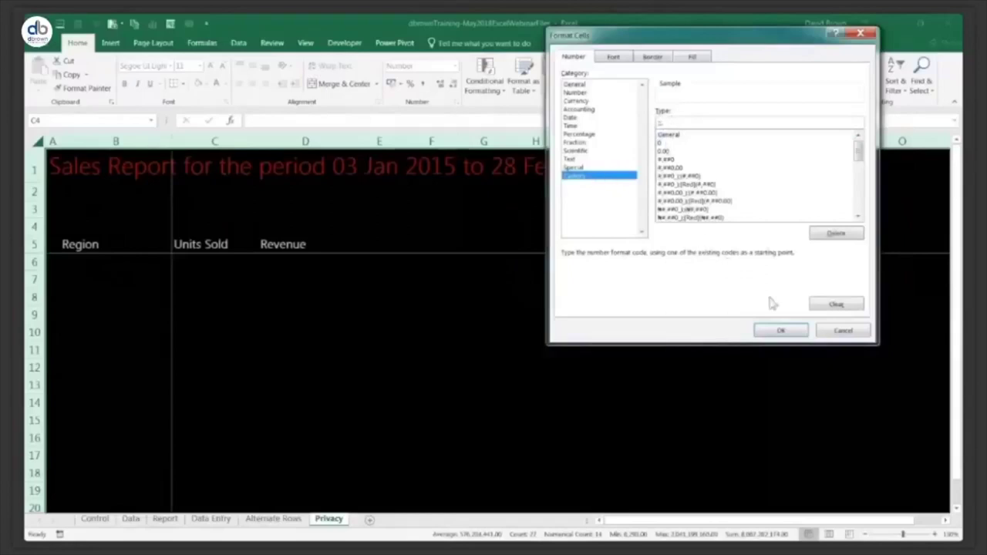
pyautogui.click(782, 332)
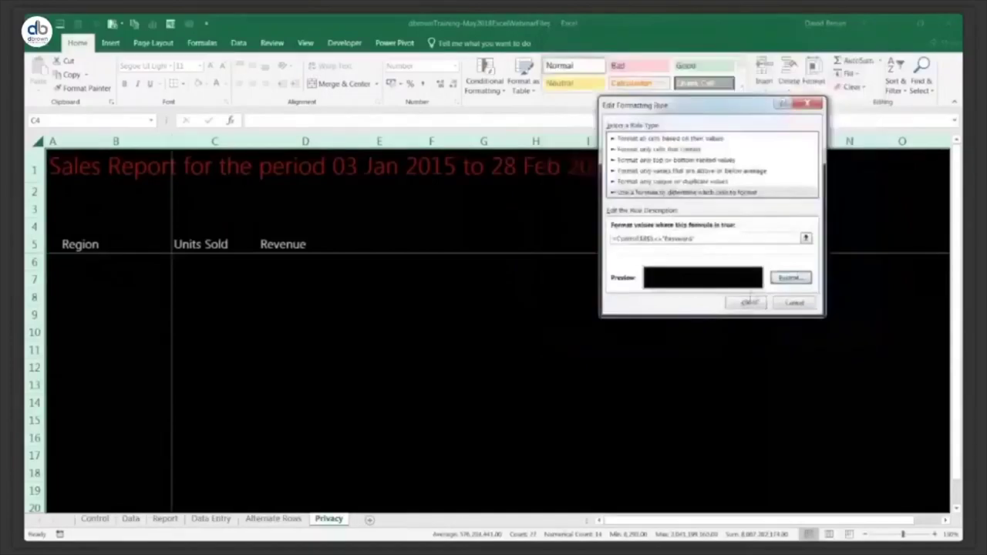
pyautogui.click(746, 302)
pyautogui.click(876, 282)
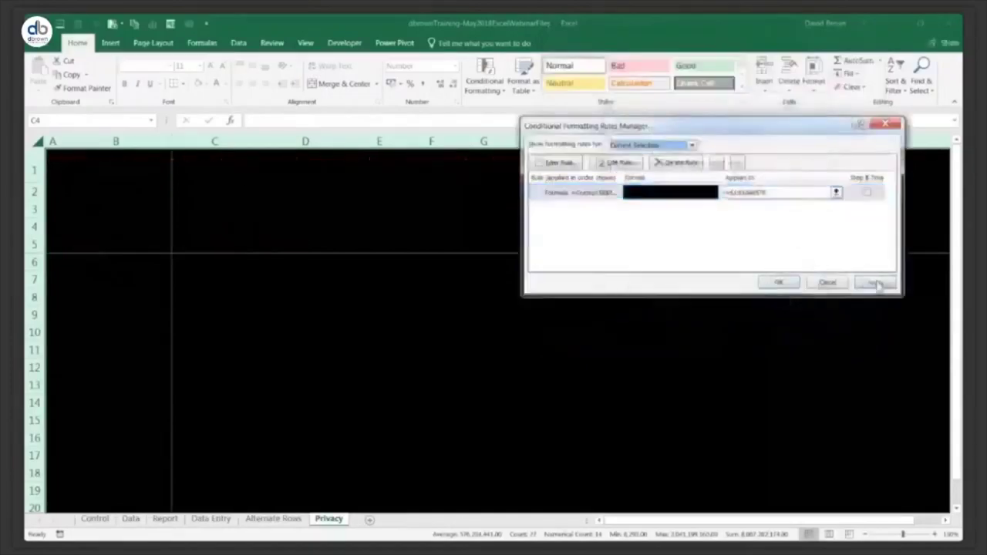
pyautogui.click(786, 282)
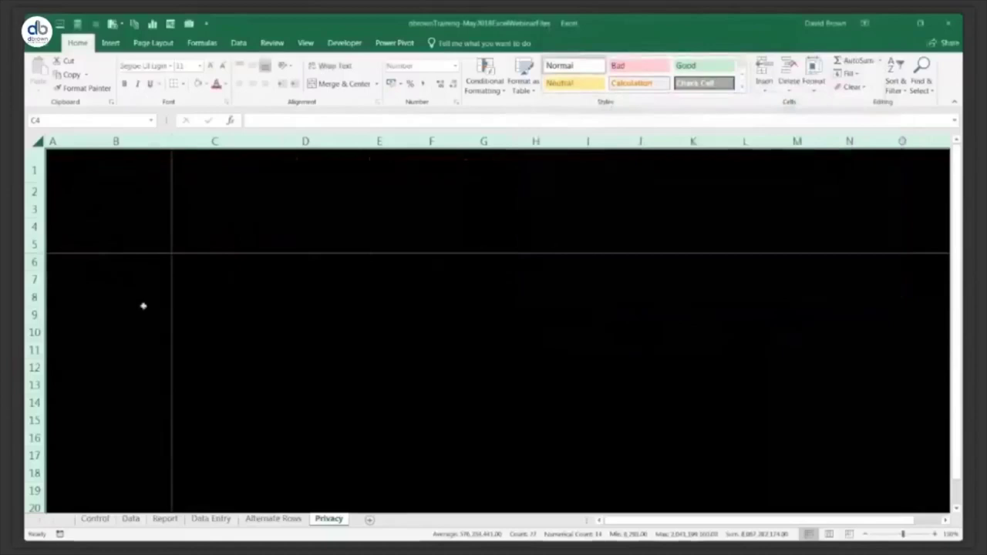
# Protect the Privacy sheet without a password, using the default permissions
pyautogui.click(147, 230)
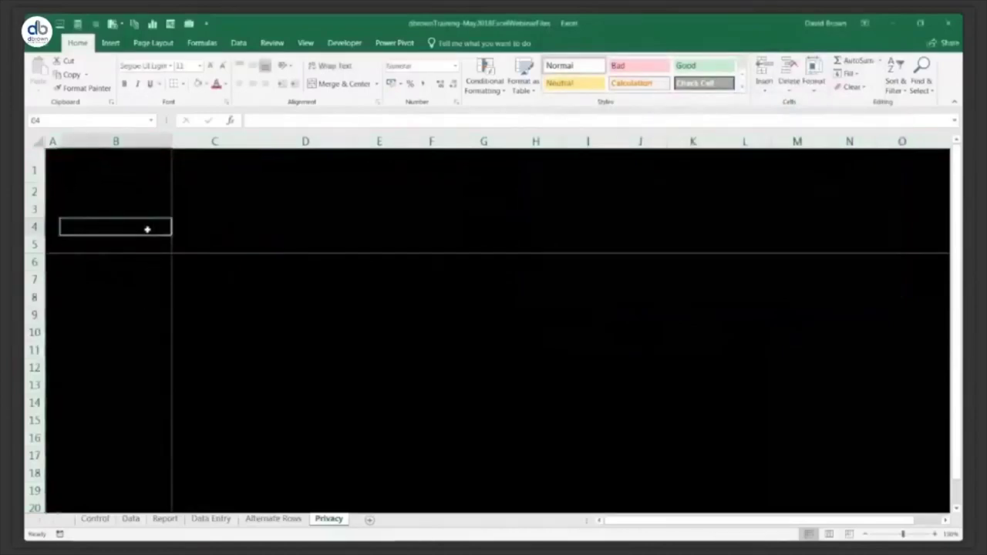
pyautogui.press('Right')
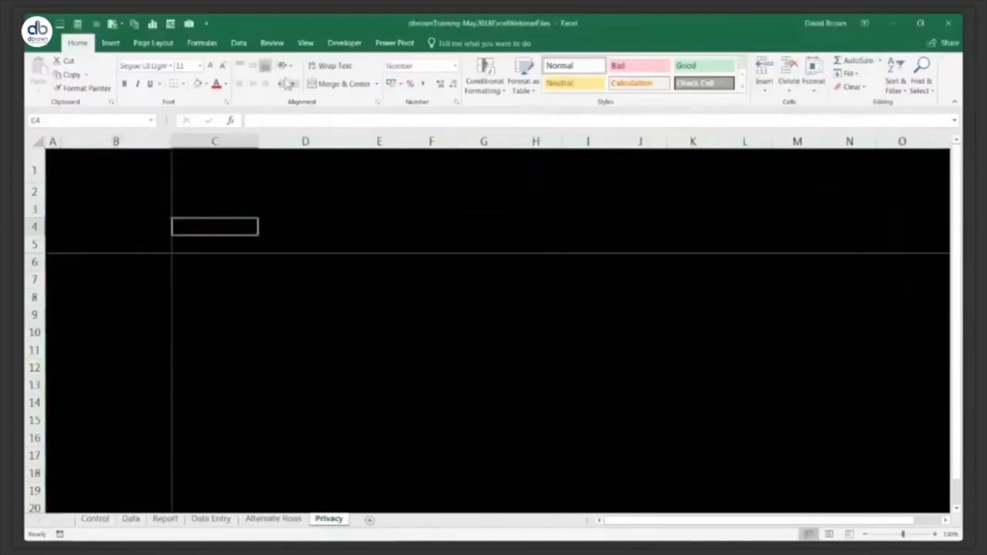
pyautogui.click(307, 44)
pyautogui.click(272, 43)
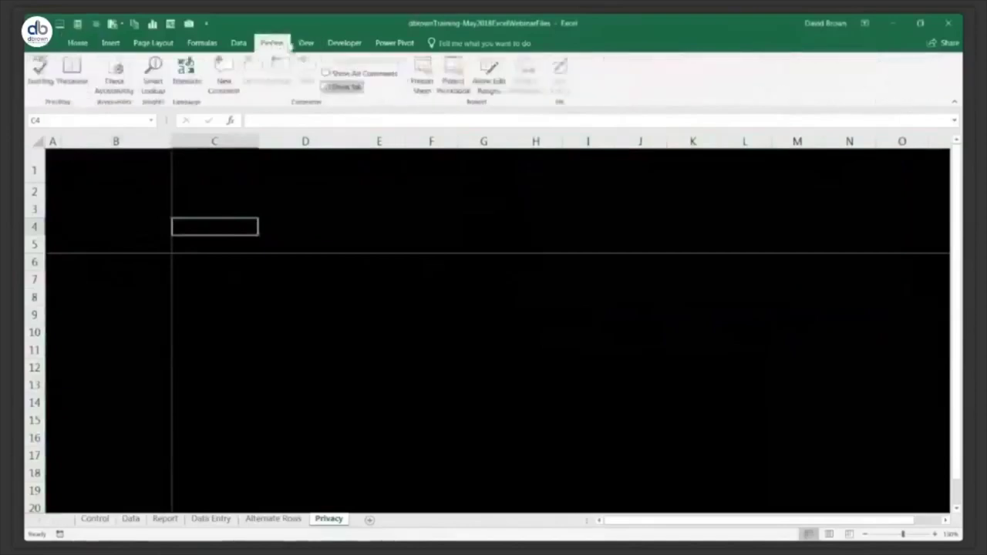
pyautogui.click(423, 85)
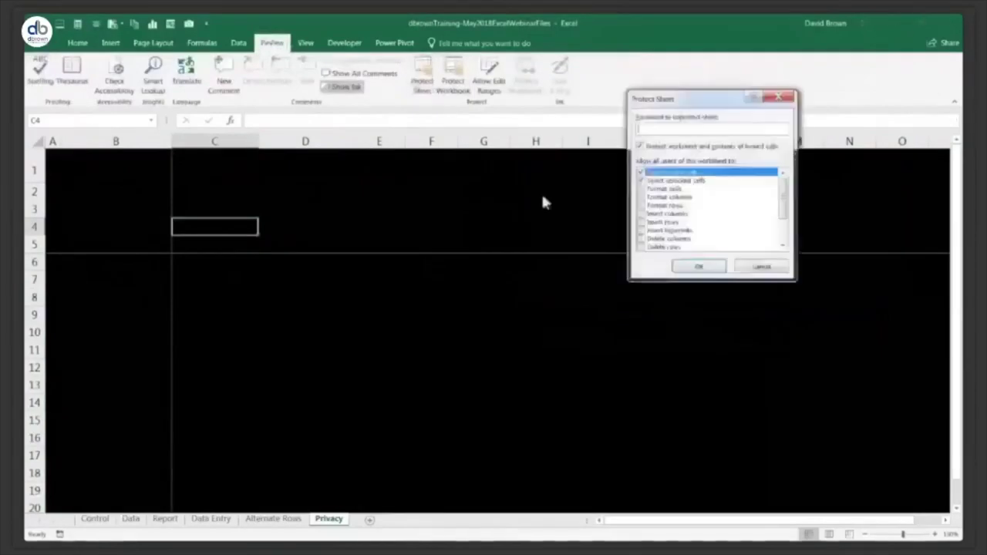
pyautogui.click(693, 267)
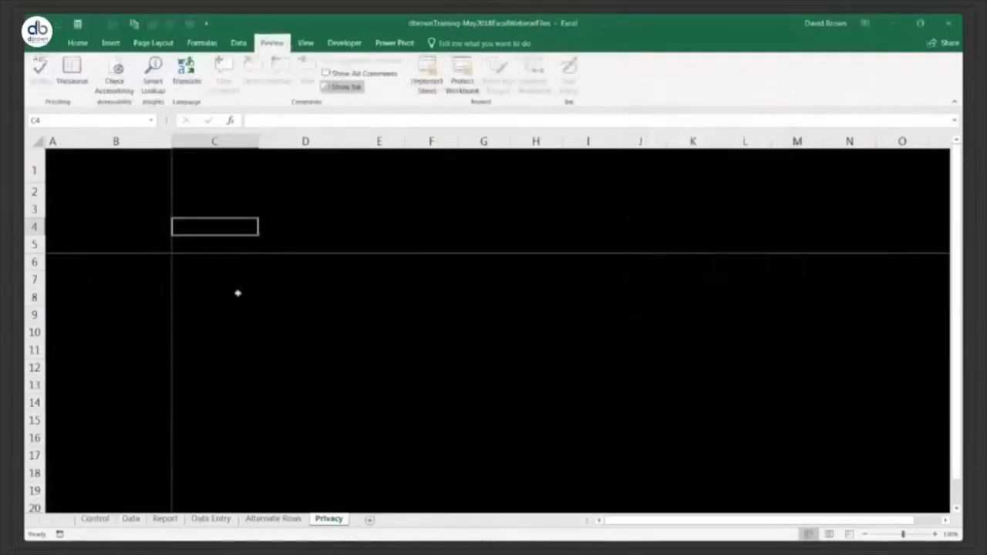
# Go through the blacked-out cells in columns C and D to examine what the formula bar reveals for each
pyautogui.press('Down')
pyautogui.press('Down')
pyautogui.press('Down')
pyautogui.press('Down')
pyautogui.press('Down')
pyautogui.press('Right')
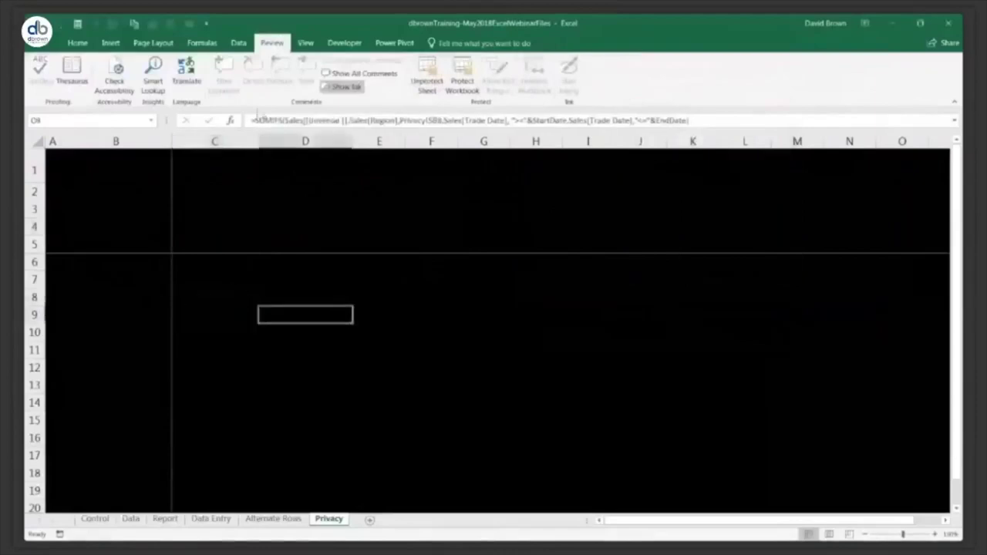
pyautogui.press('Down')
pyautogui.press('Down')
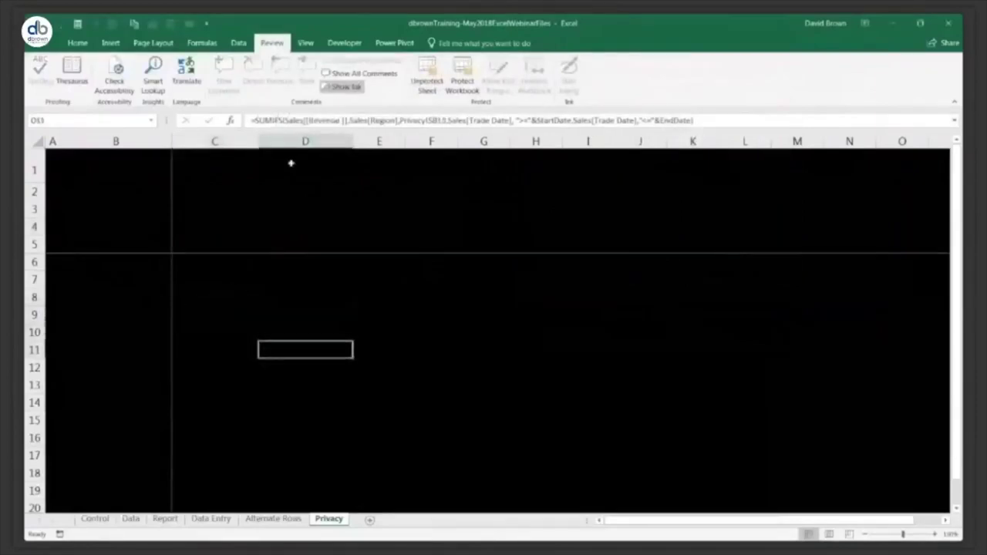
pyautogui.press('Up')
pyautogui.press('Up')
pyautogui.press('Left')
pyautogui.press('Up')
pyautogui.press('Right')
pyautogui.press('Up')
pyautogui.hotkey('shift', 'Down')
pyautogui.hotkey('shift', 'Down')
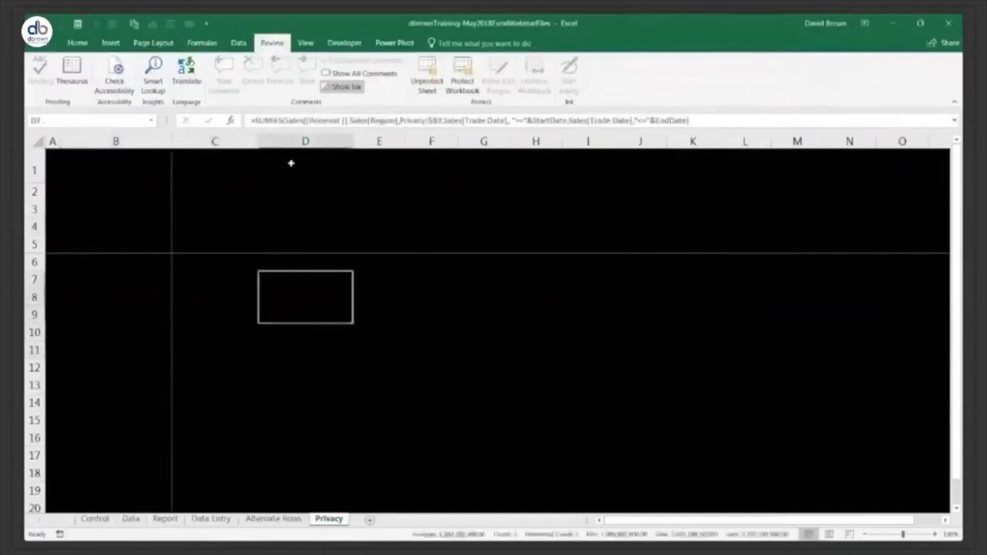
pyautogui.press('Down')
pyautogui.press('Up')
pyautogui.press('Up')
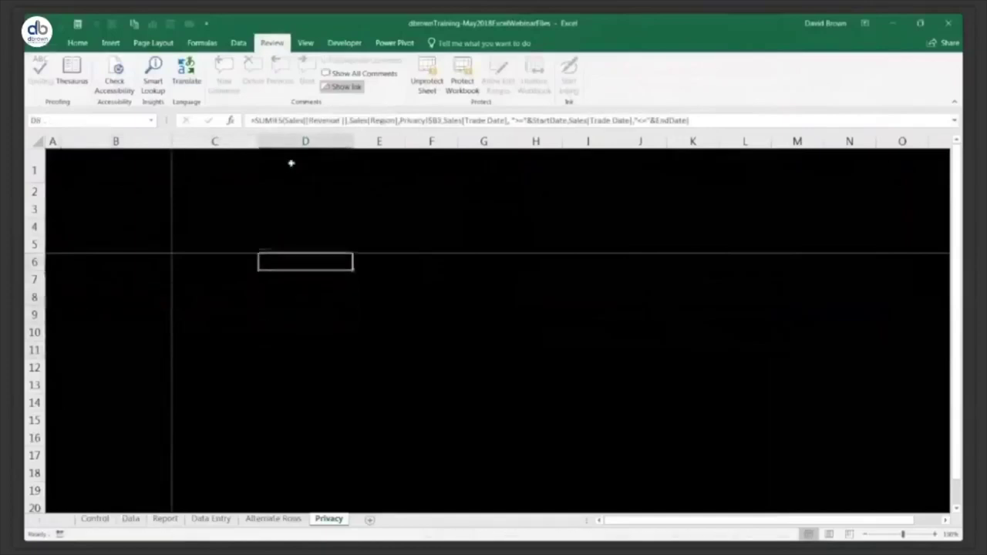
pyautogui.press('Up')
pyautogui.press('Up')
pyautogui.press('Left')
pyautogui.press('Down')
pyautogui.press('Down')
pyautogui.press('Down')
pyautogui.press('Down')
pyautogui.press('Right')
pyautogui.press('Up')
pyautogui.press('Left')
pyautogui.press('Up')
pyautogui.press('Up')
pyautogui.press('Down')
pyautogui.press('Down')
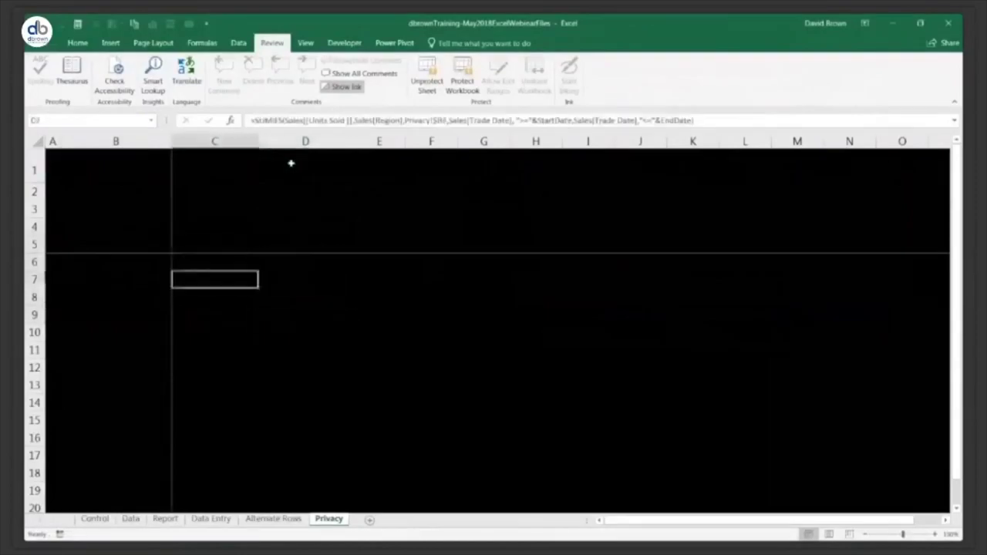
pyautogui.press('Down')
pyautogui.press('Right')
pyautogui.press('Down')
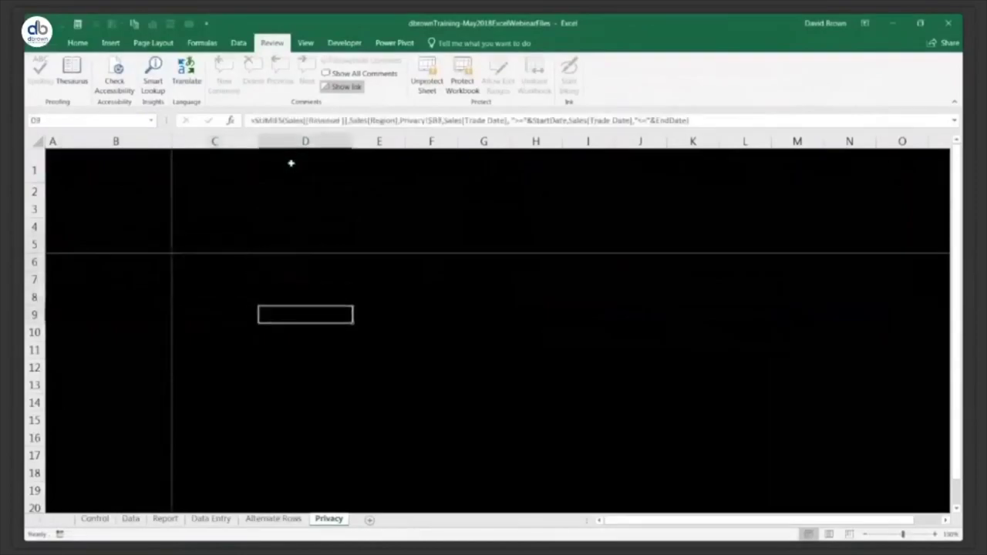
# Unprotect the Privacy sheet and select all its cells
pyautogui.click(426, 84)
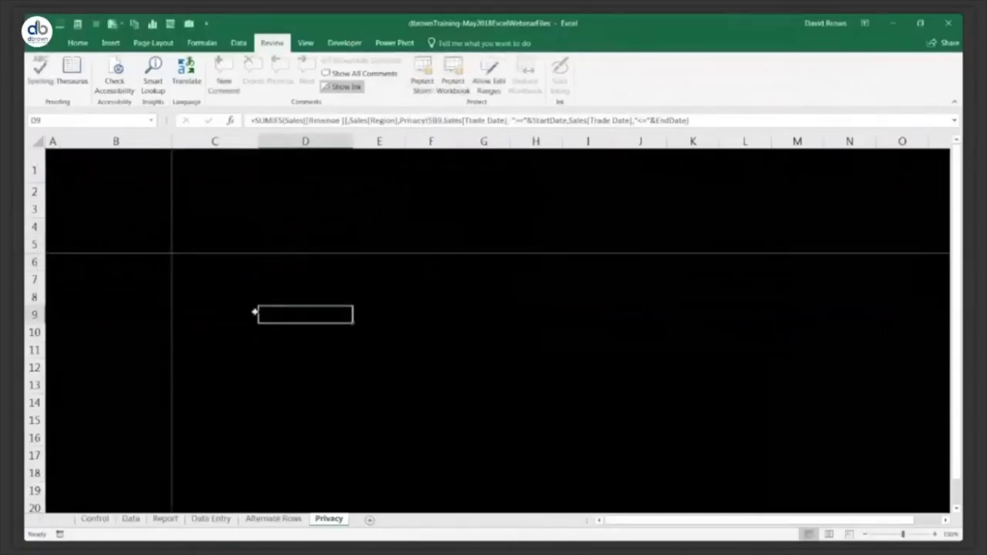
pyautogui.hotkey('ctrl', 'a')
pyautogui.hotkey('ctrl', 'a')
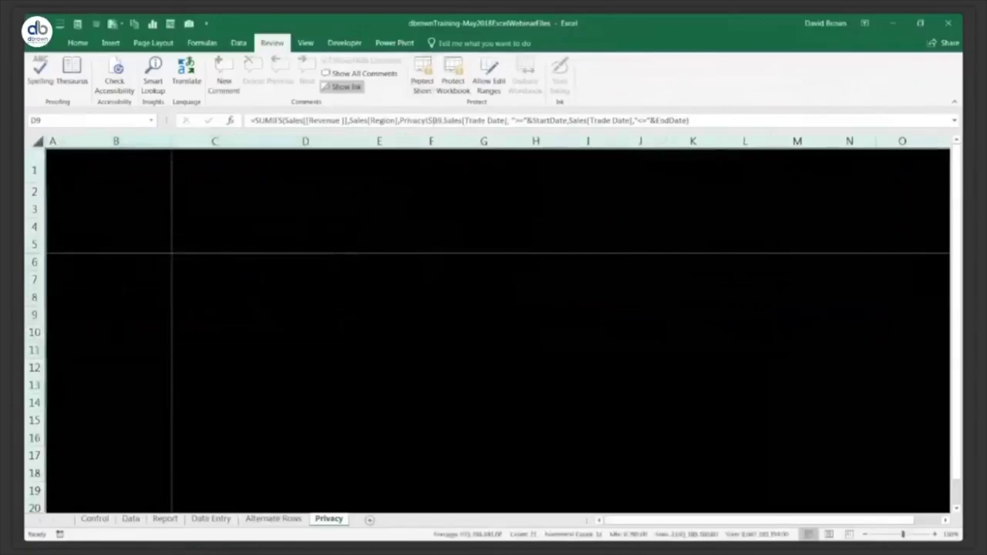
# Enter the correct password in cell B3 of the Control sheet and check the Privacy report
pyautogui.click(95, 519)
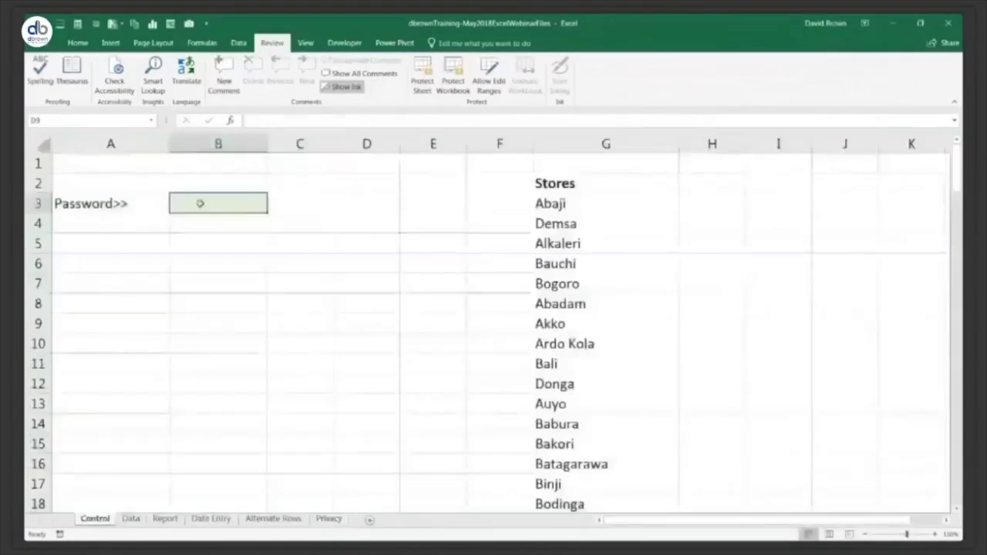
pyautogui.write('Password')
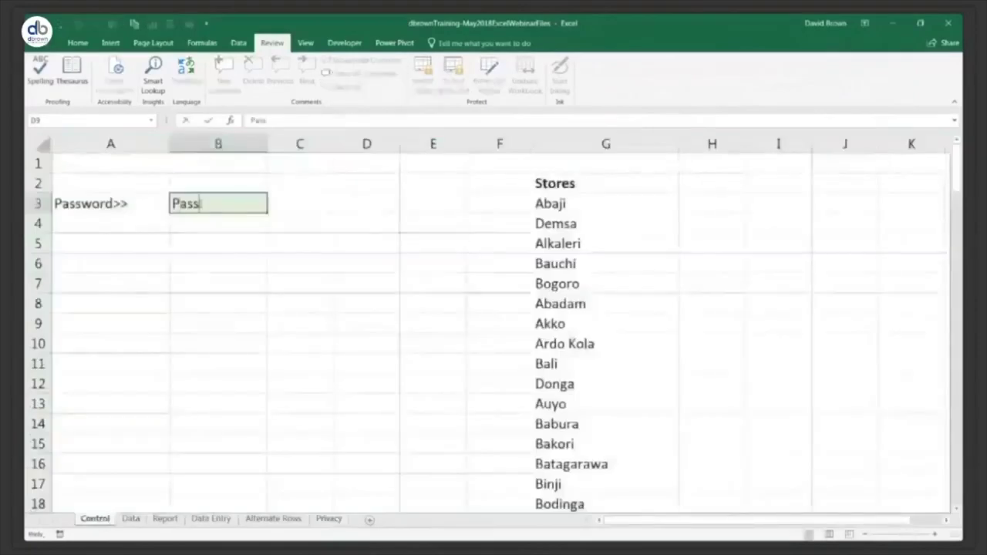
pyautogui.press('Return')
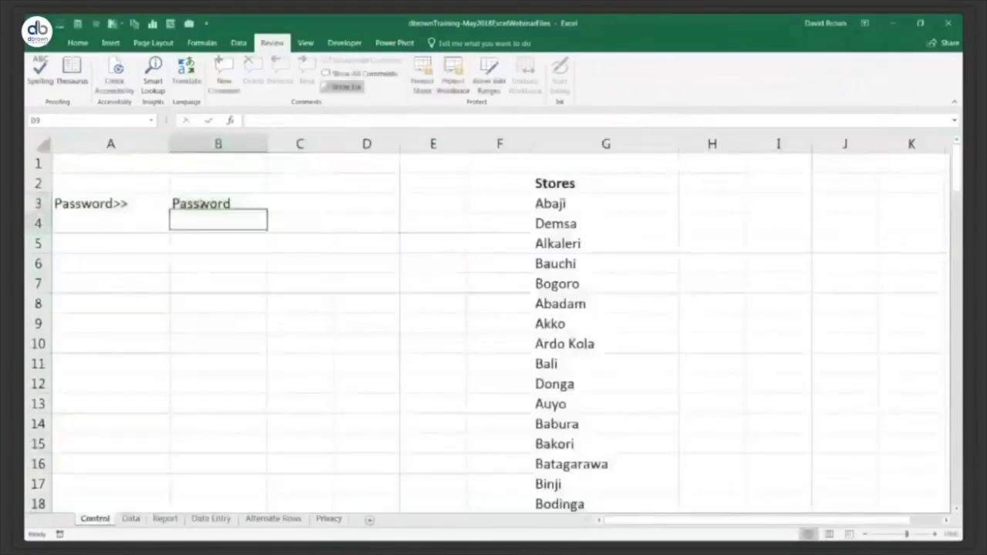
pyautogui.click(329, 519)
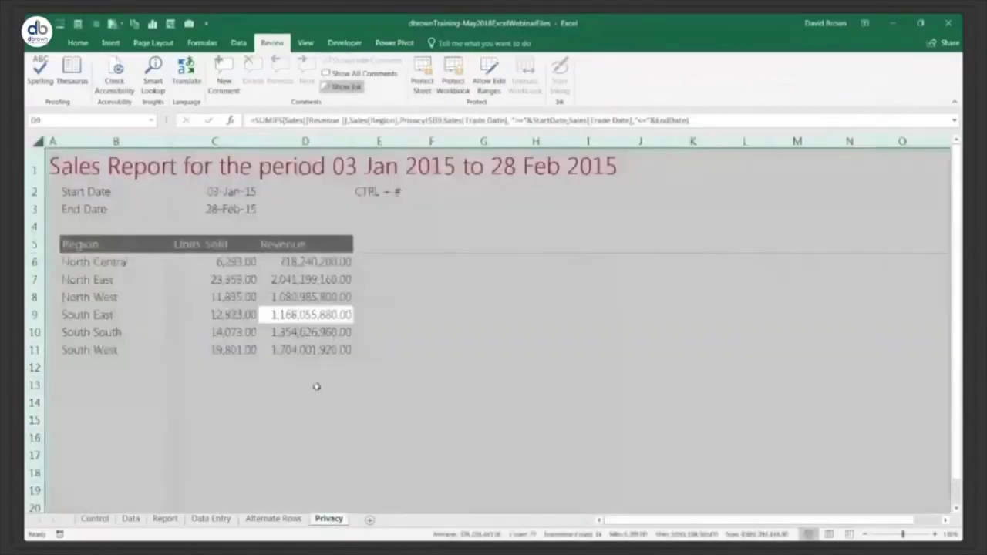
# Test the rule by entering a wrong password in Control sheet cell B3 and checking the Privacy sheet
pyautogui.click(95, 519)
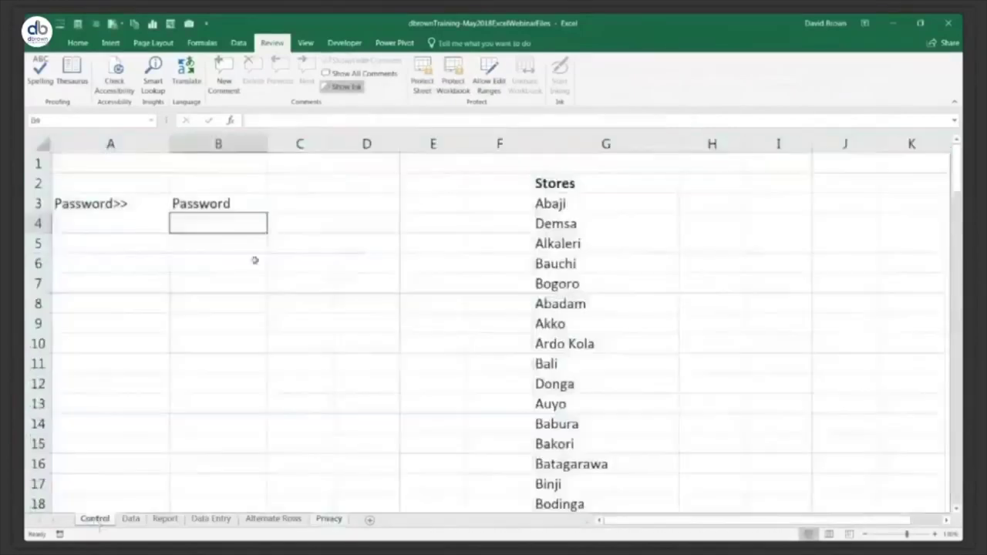
pyautogui.click(233, 206)
pyautogui.write('afdashfsa')
pyautogui.press('Return')
pyautogui.click(326, 521)
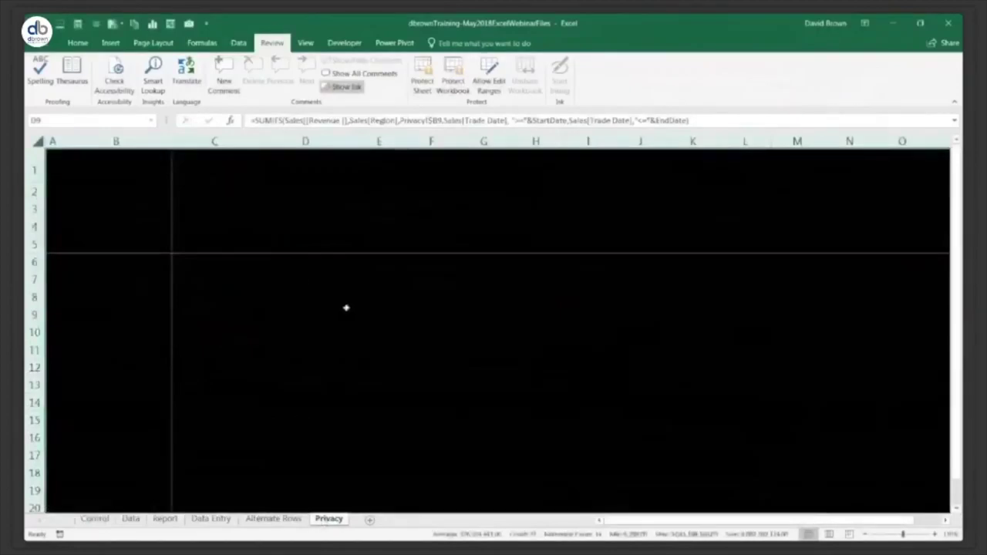
# Replace the wrong entry in Control sheet cell B3 with the correct password
pyautogui.click(94, 520)
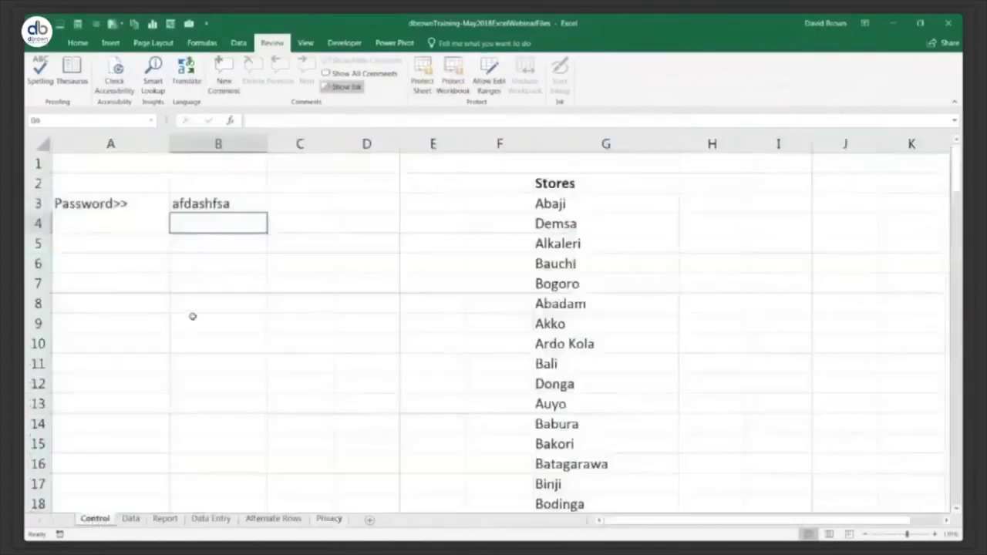
pyautogui.click(226, 201)
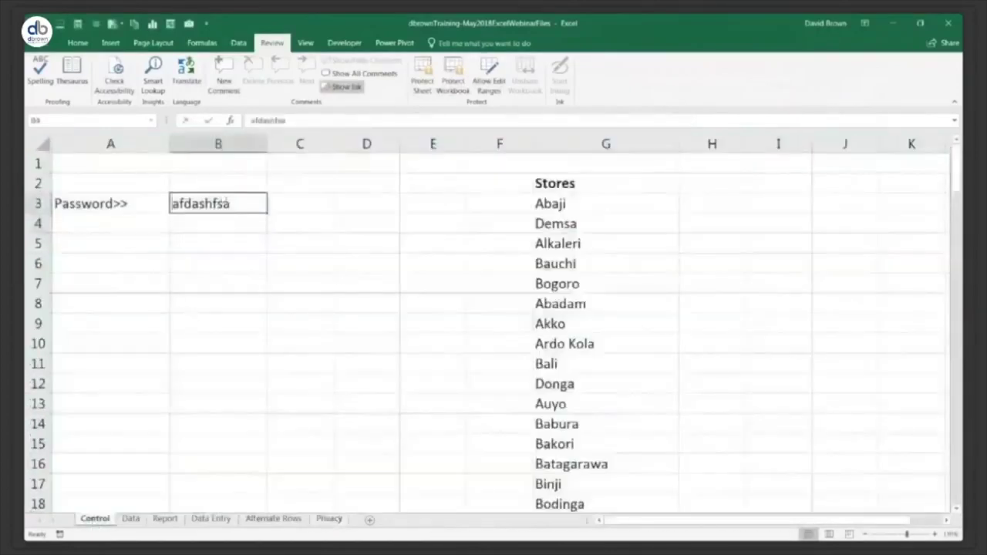
pyautogui.write('Password')
pyautogui.press('Return')
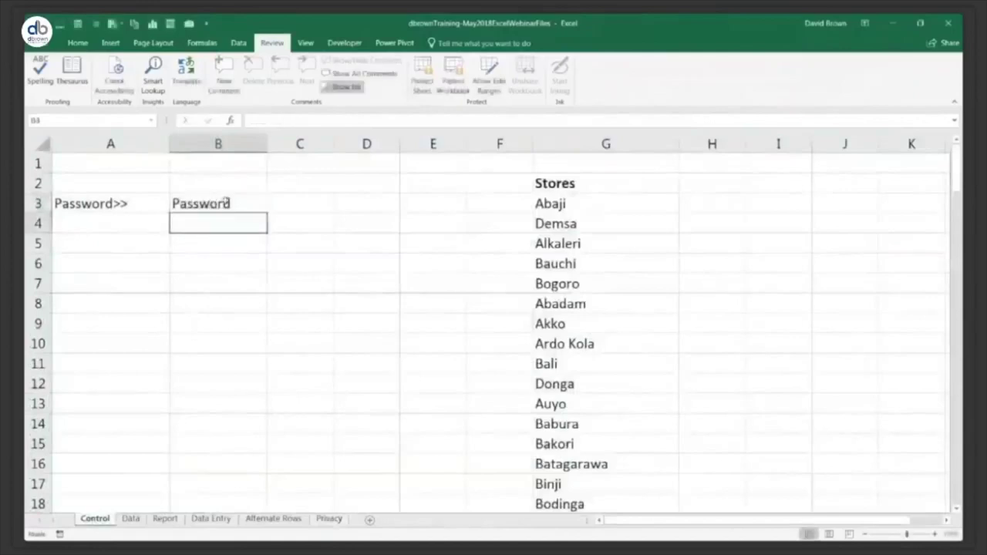
# Set all cells of the Privacy sheet to Hidden in their protection settings so their formulas are concealed
pyautogui.click(328, 518)
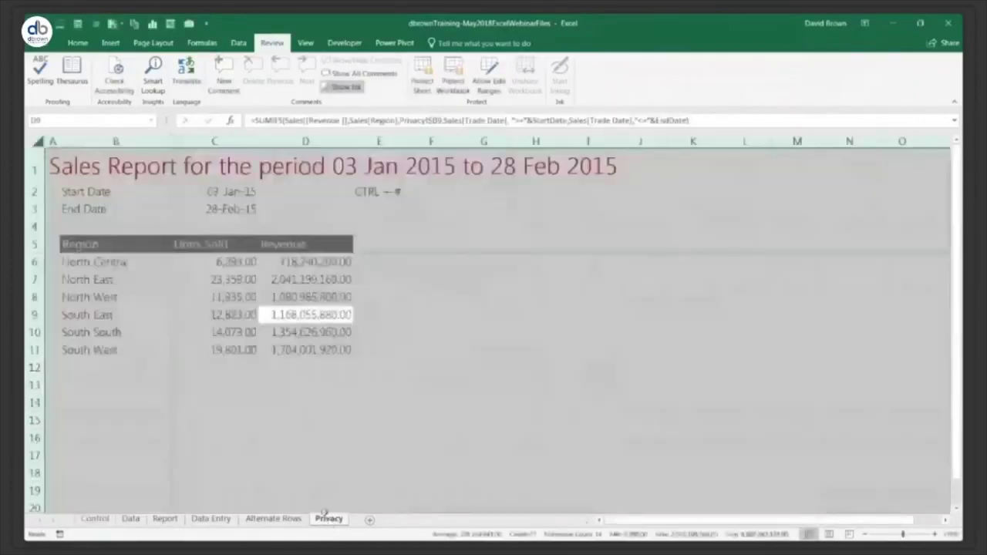
pyautogui.click(291, 265)
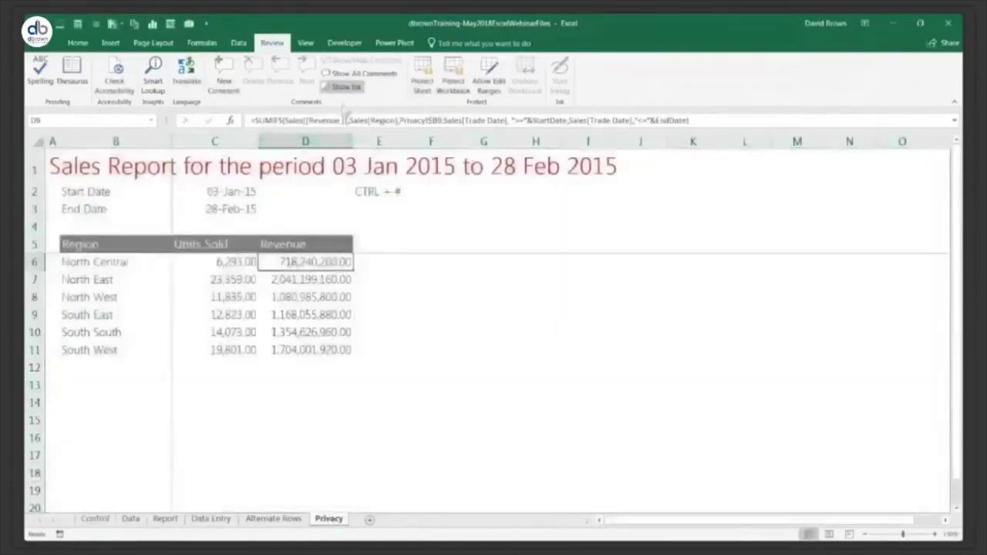
pyautogui.write('asd')
pyautogui.press('Escape')
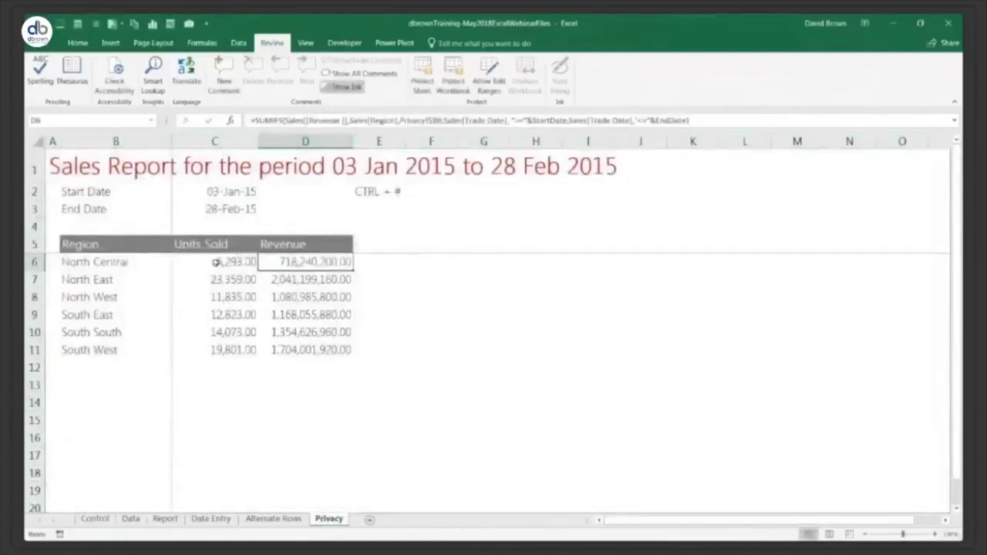
pyautogui.hotkey('ctrl', 'a')
pyautogui.hotkey('ctrl', 'a')
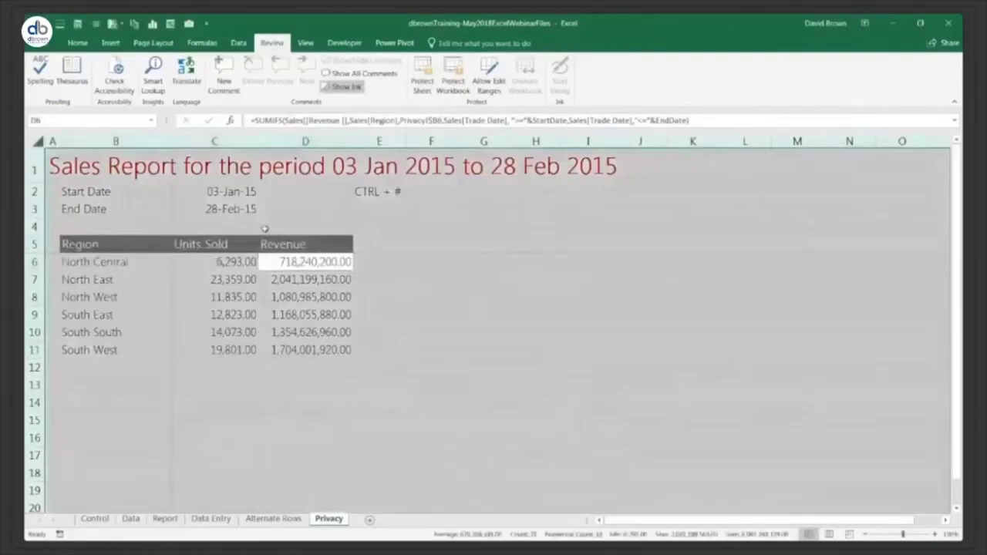
pyautogui.hotkey('ctrl', '1')
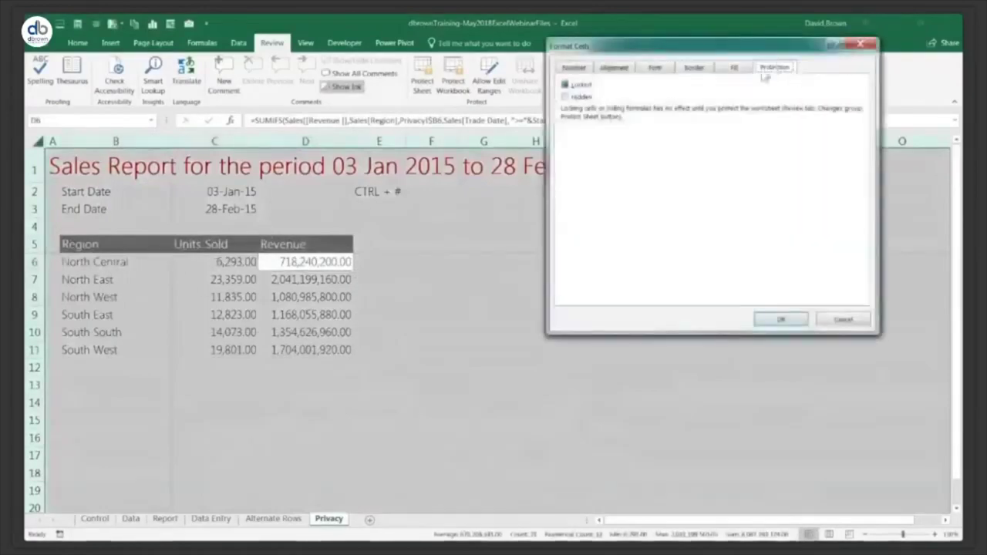
pyautogui.click(569, 98)
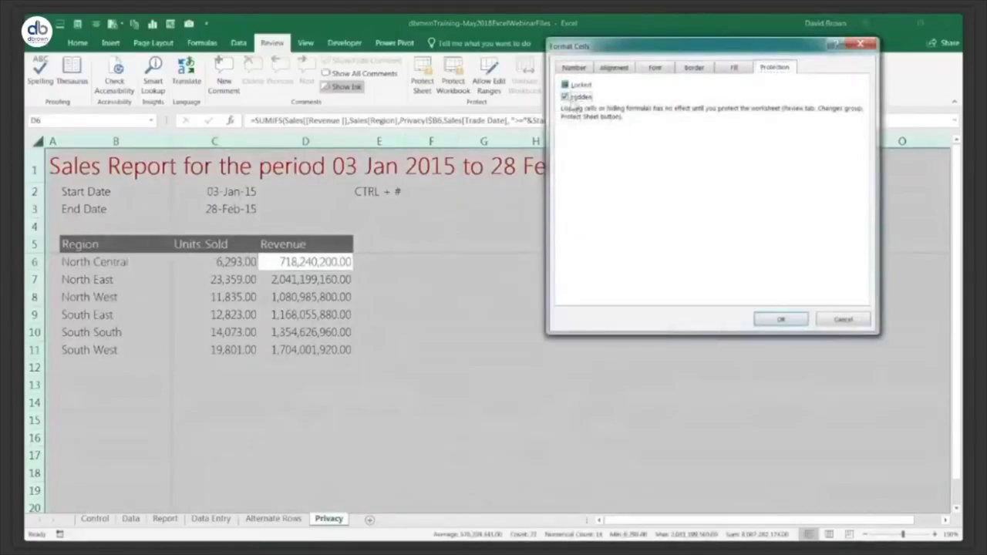
pyautogui.click(779, 319)
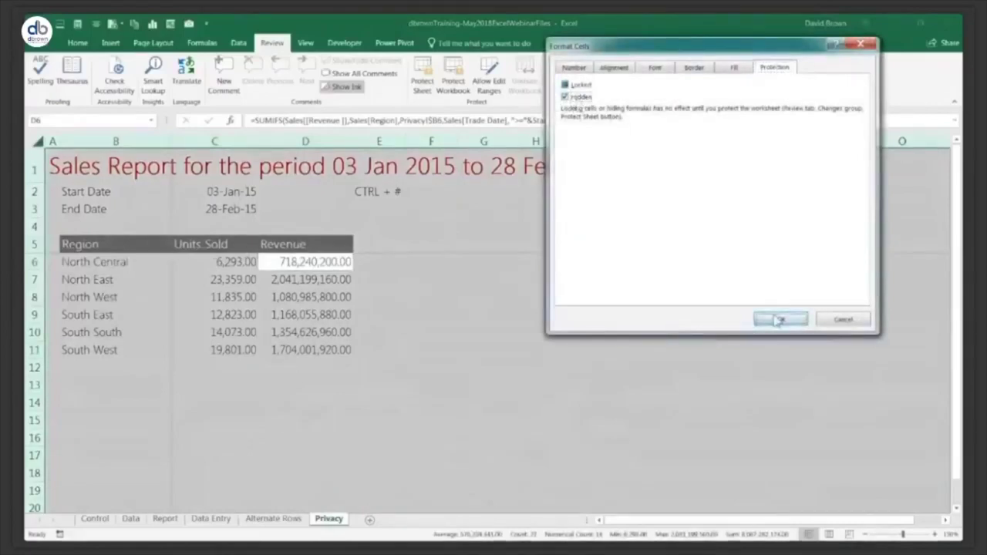
# Protect the Privacy sheet without a password and check whether the Units Sold and Revenue cells reveal their formulas
pyautogui.click(294, 317)
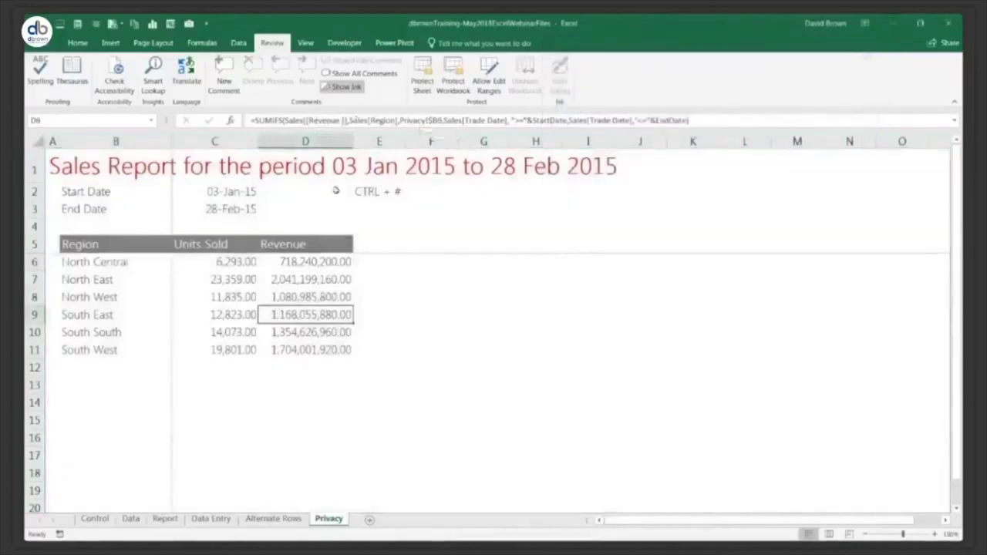
pyautogui.click(264, 278)
pyautogui.click(305, 263)
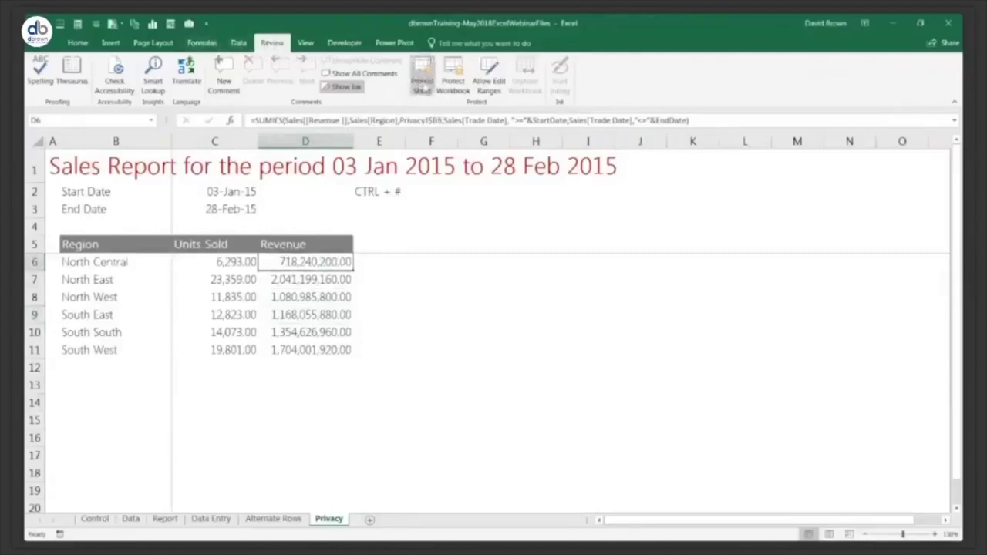
pyautogui.click(423, 83)
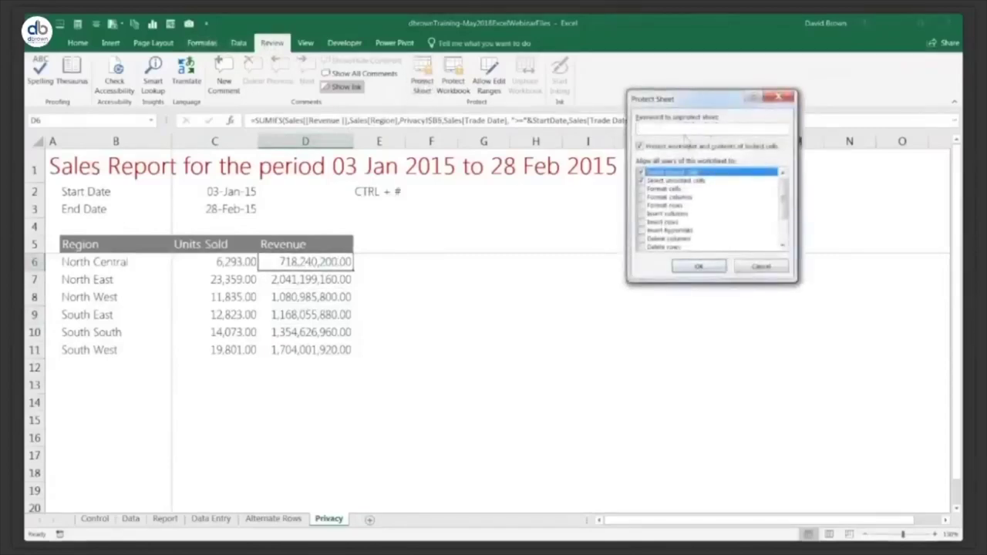
pyautogui.click(698, 266)
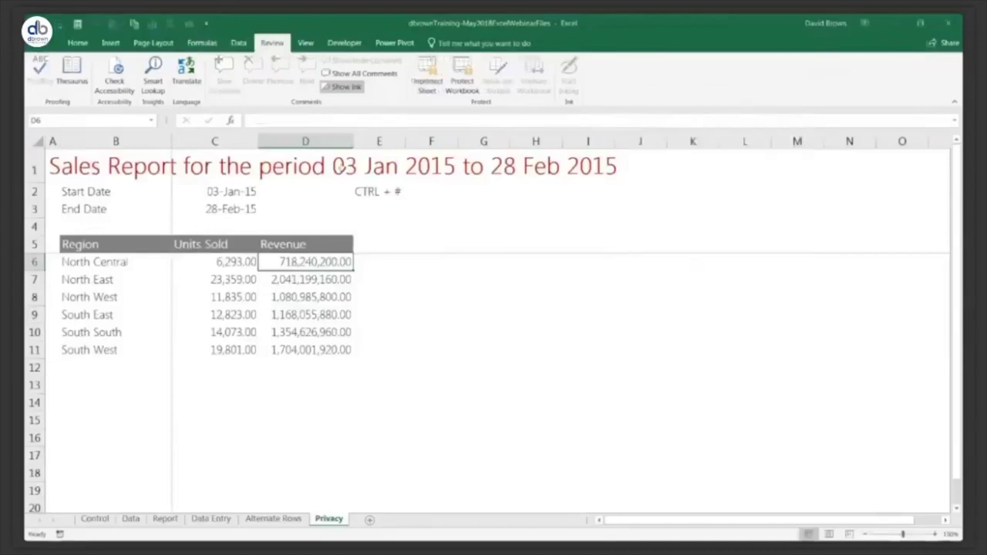
pyautogui.click(309, 277)
pyautogui.click(222, 280)
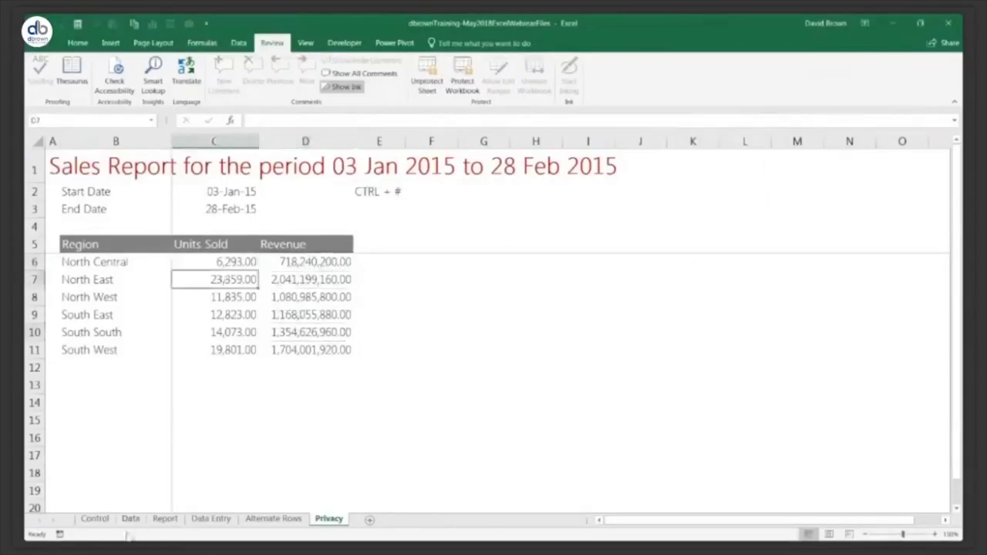
# Clear the password from cell B3 of the Control sheet and inspect several cells on the protected Privacy sheet
pyautogui.click(96, 520)
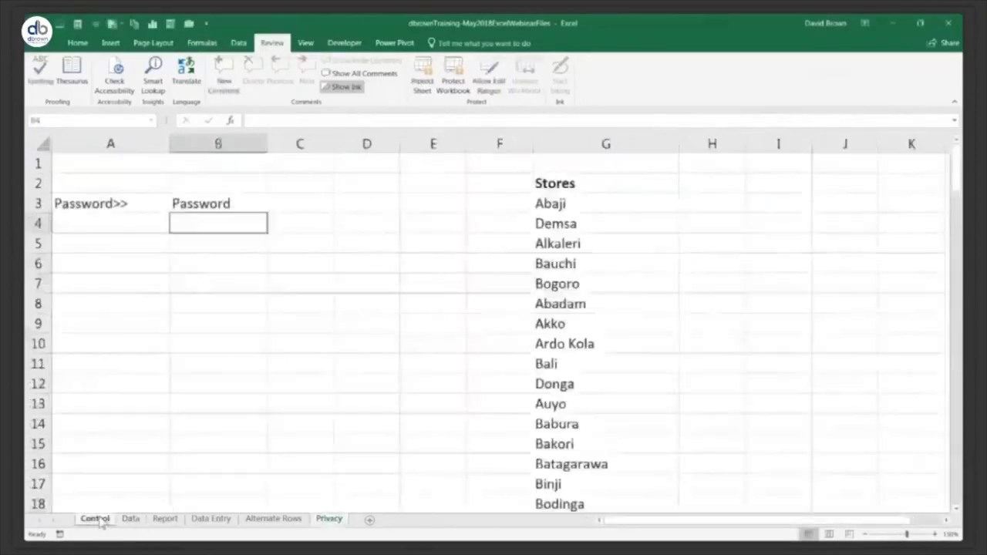
pyautogui.click(210, 205)
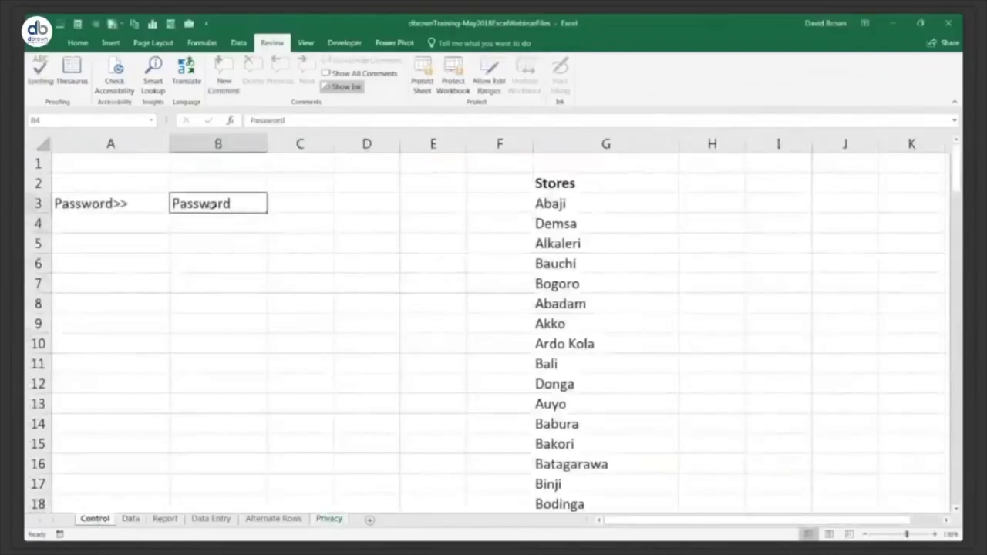
pyautogui.press('Delete')
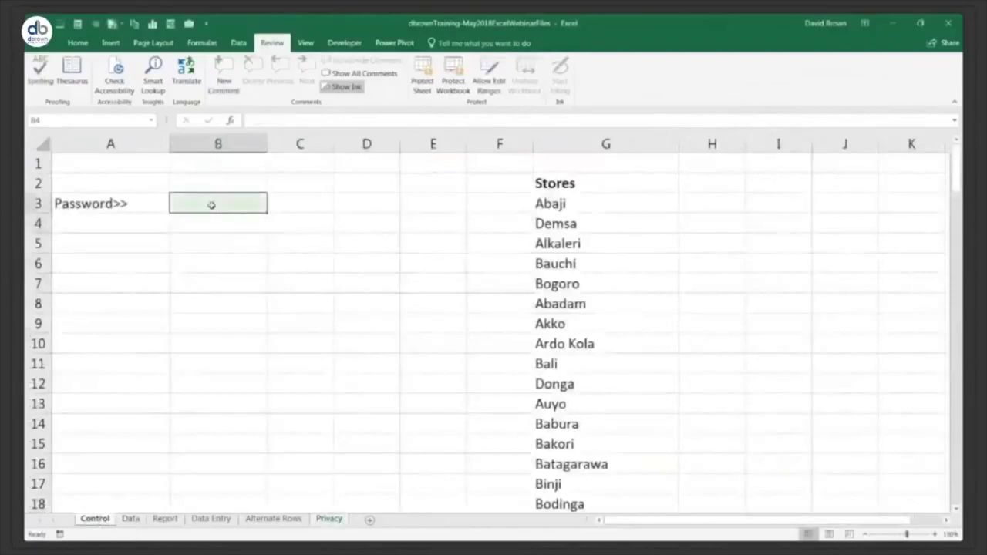
pyautogui.click(329, 520)
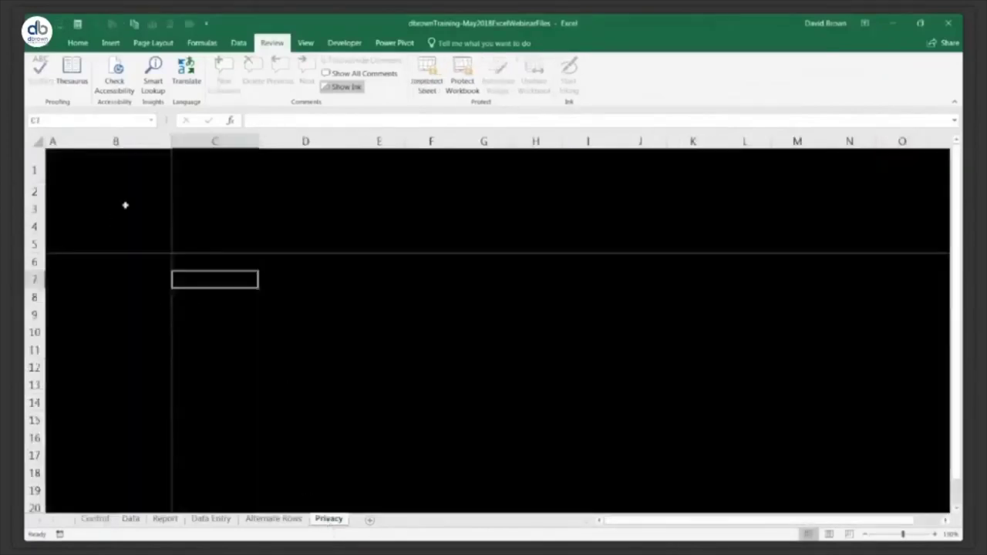
pyautogui.click(249, 367)
pyautogui.click(300, 326)
pyautogui.click(238, 284)
pyautogui.click(217, 245)
pyautogui.click(272, 319)
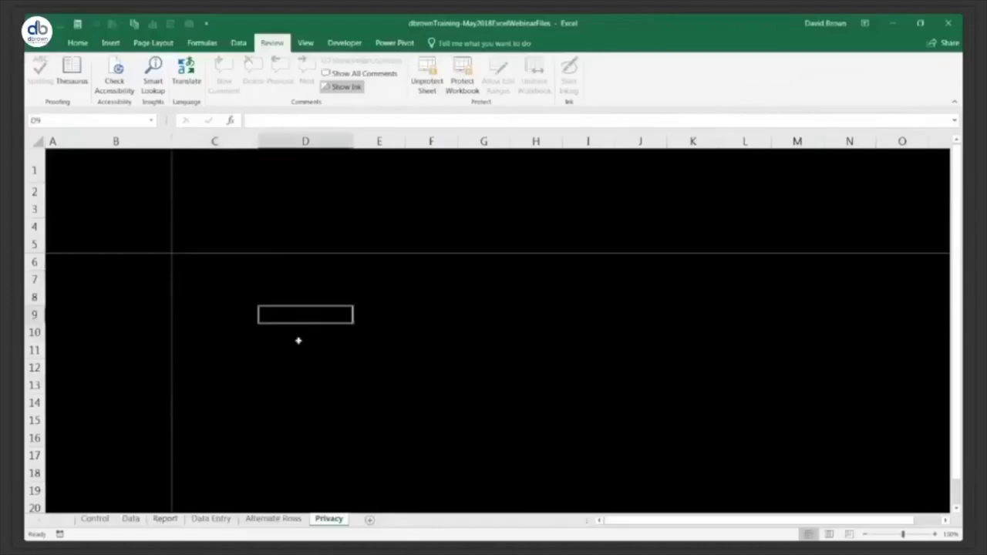
# Enter the correct password in Control sheet cell B3 and try to edit the North Central revenue cell on the Privacy sheet
pyautogui.click(96, 519)
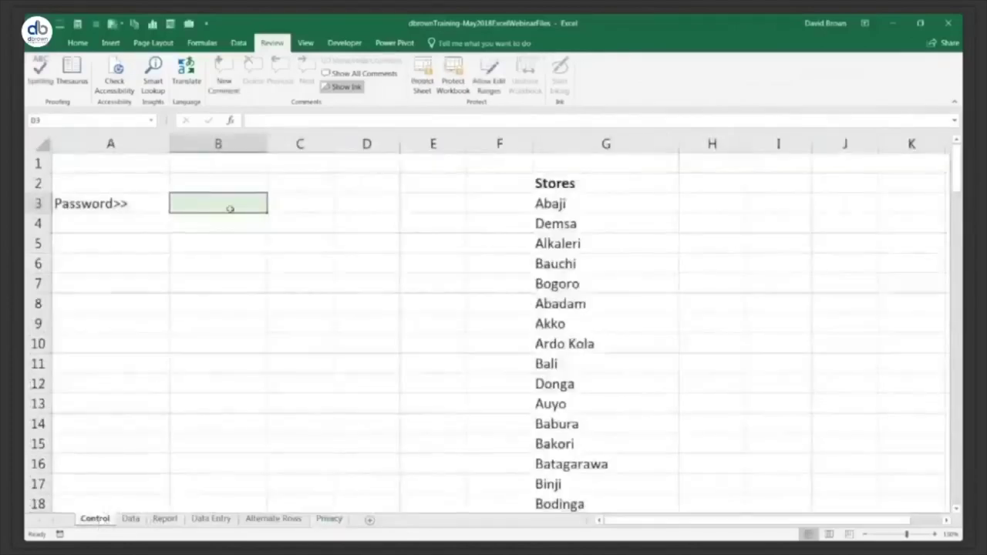
pyautogui.write('Password')
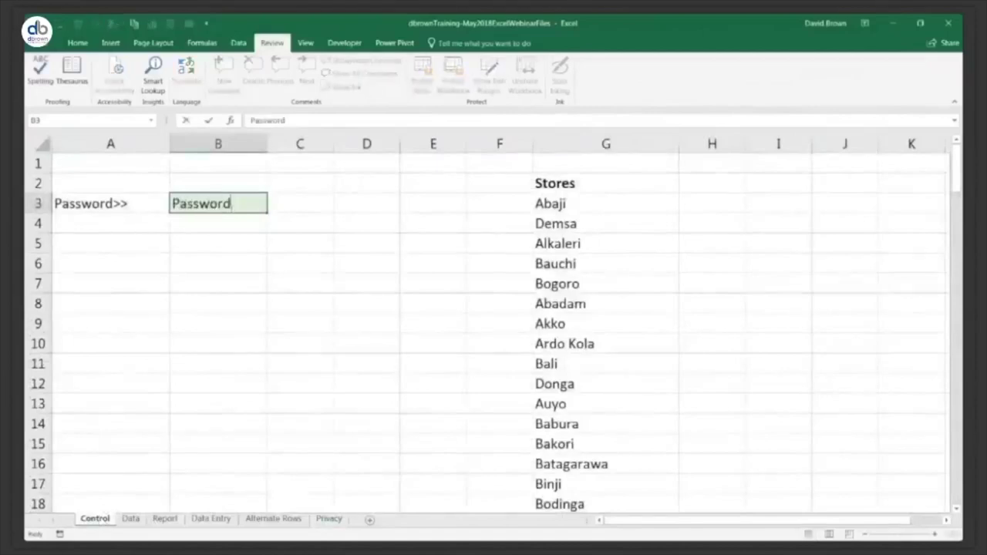
pyautogui.press('Return')
pyautogui.click(329, 519)
pyautogui.click(324, 267)
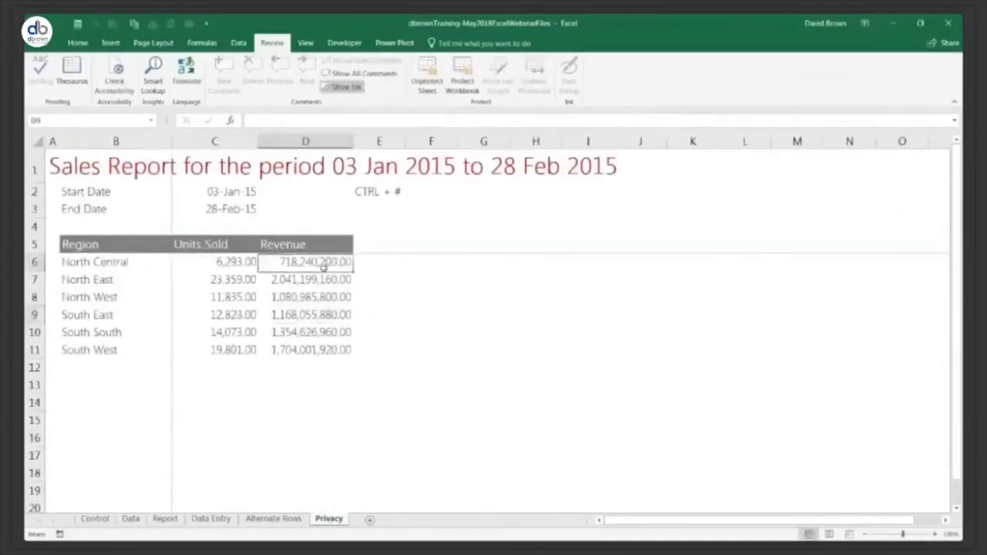
pyautogui.doubleClick(322, 265)
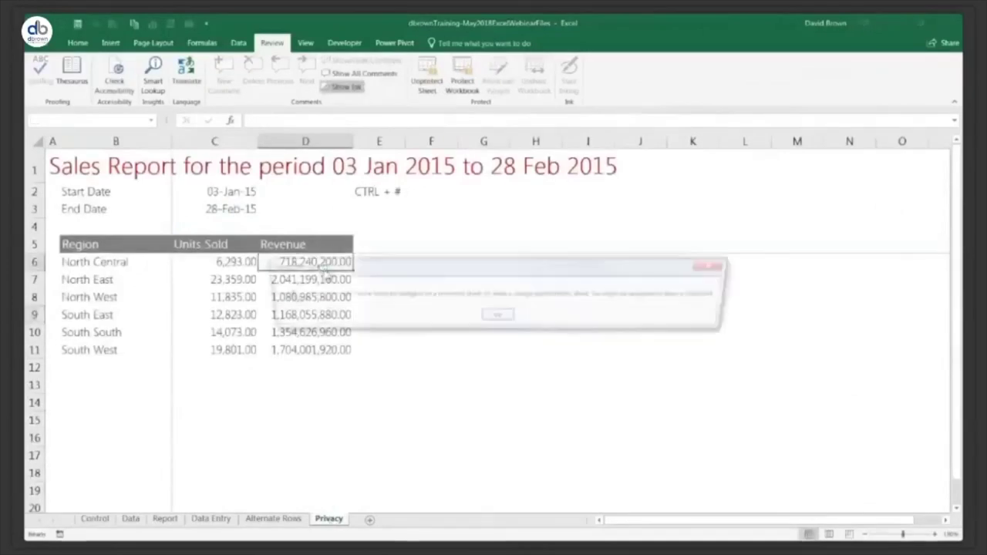
pyautogui.press('Return')
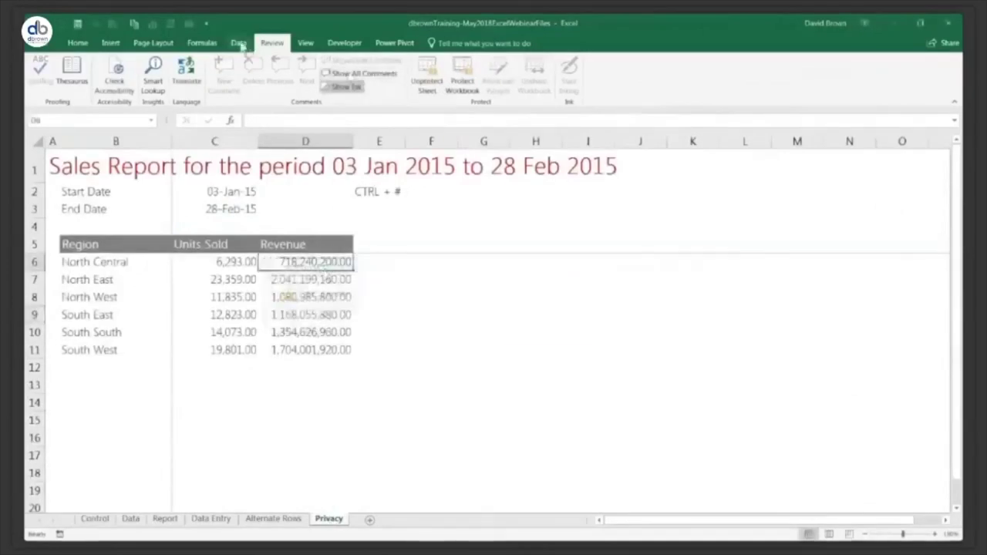
# Unprotect the Privacy sheet and draw a text box across columns F to I over rows 2 and 3
pyautogui.click(430, 76)
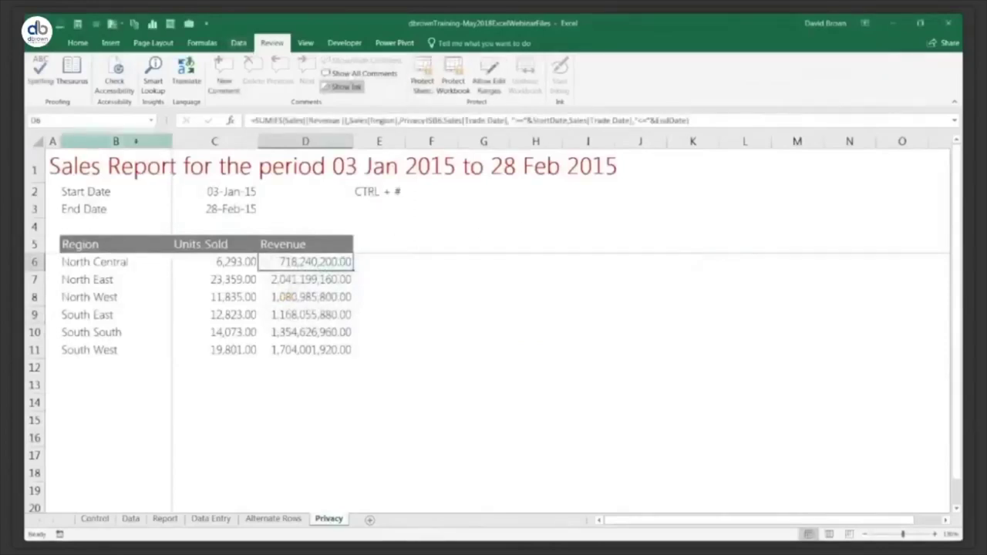
pyautogui.click(109, 44)
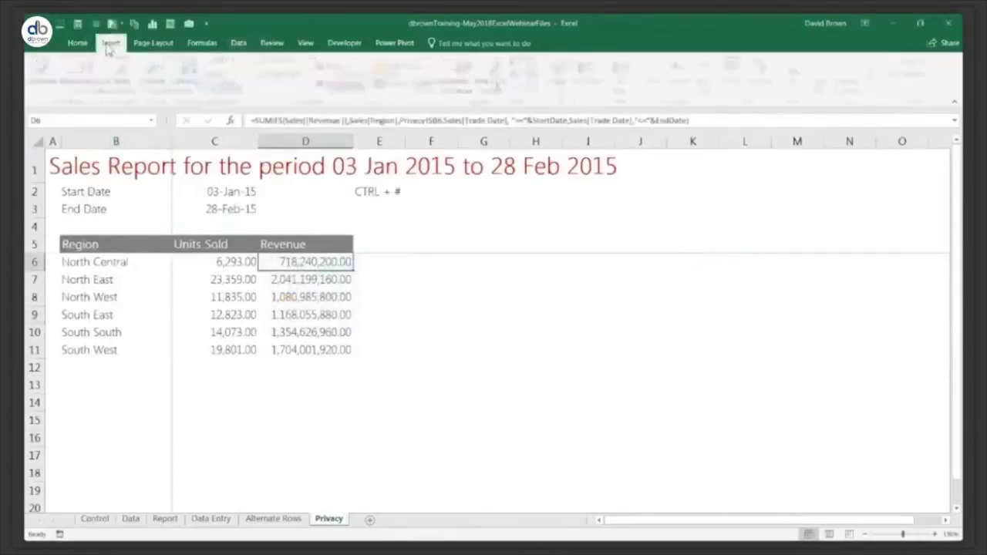
pyautogui.click(824, 80)
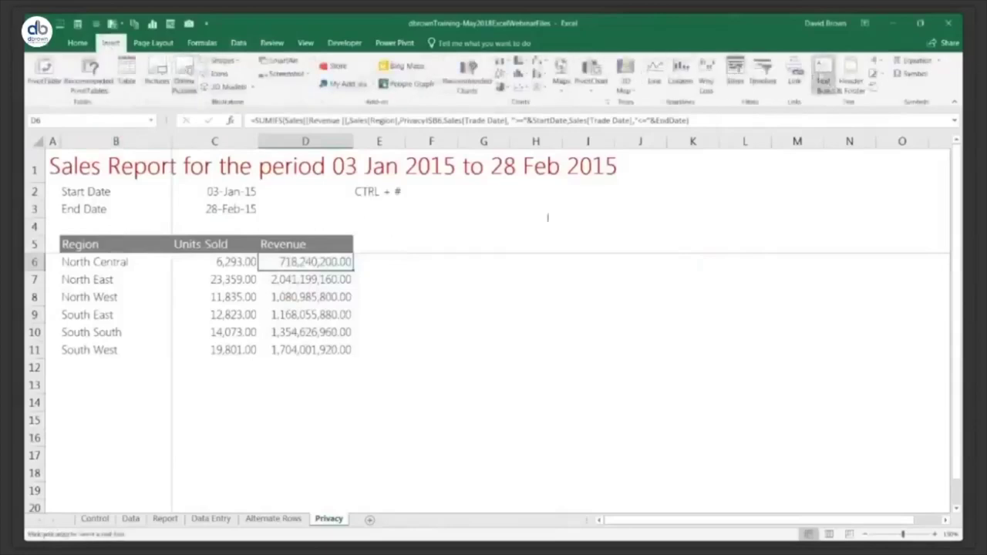
pyautogui.moveTo(404, 187); pyautogui.dragTo(606, 216)
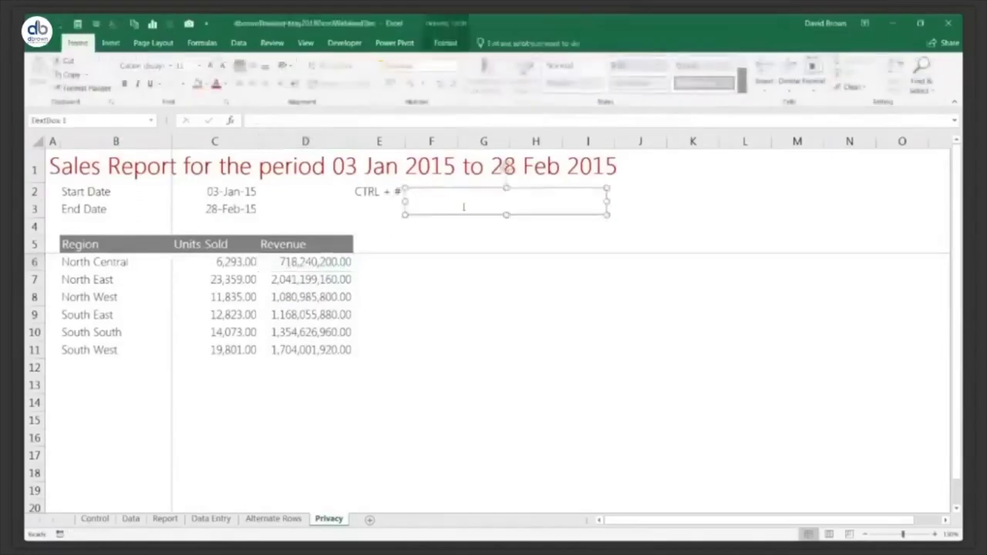
# Write "Access Denied. Enter Password" in the text box and center the text horizontally
pyautogui.write('0')
pyautogui.press('BackSpace')
pyautogui.write('P')
pyautogui.press('BackSpace')
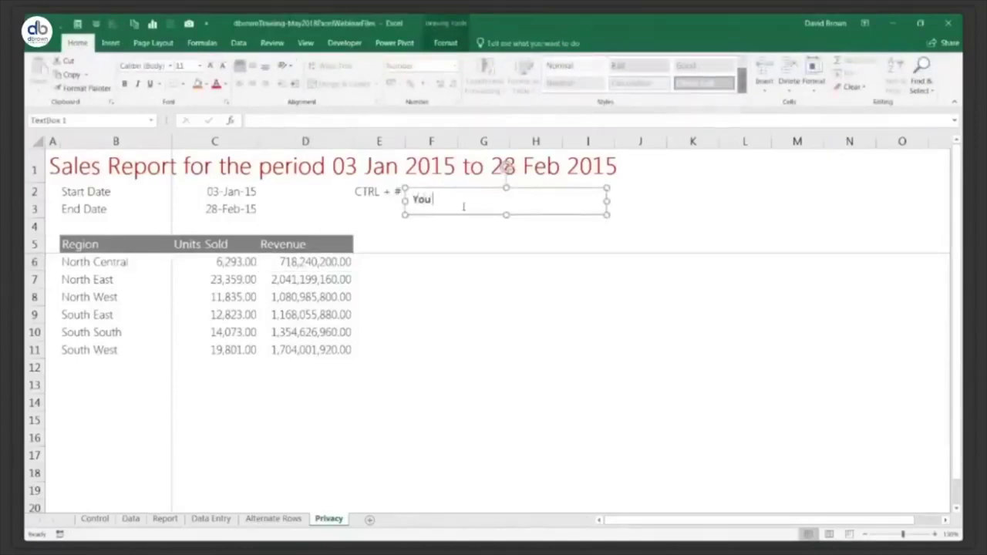
pyautogui.write('You')
pyautogui.press('BackSpace')
pyautogui.press('BackSpace')
pyautogui.press('BackSpace')
pyautogui.write('Access Denied')
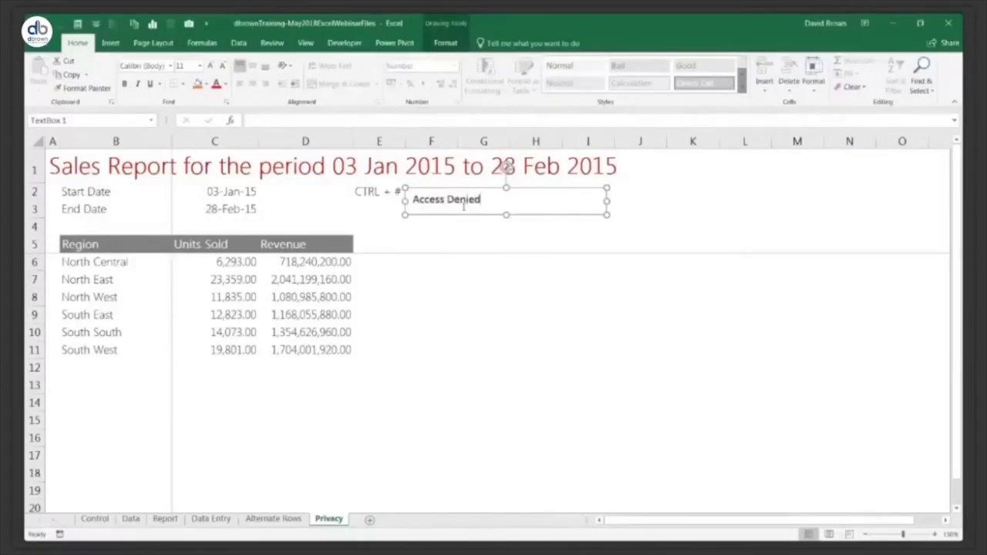
pyautogui.write('. Enter Password')
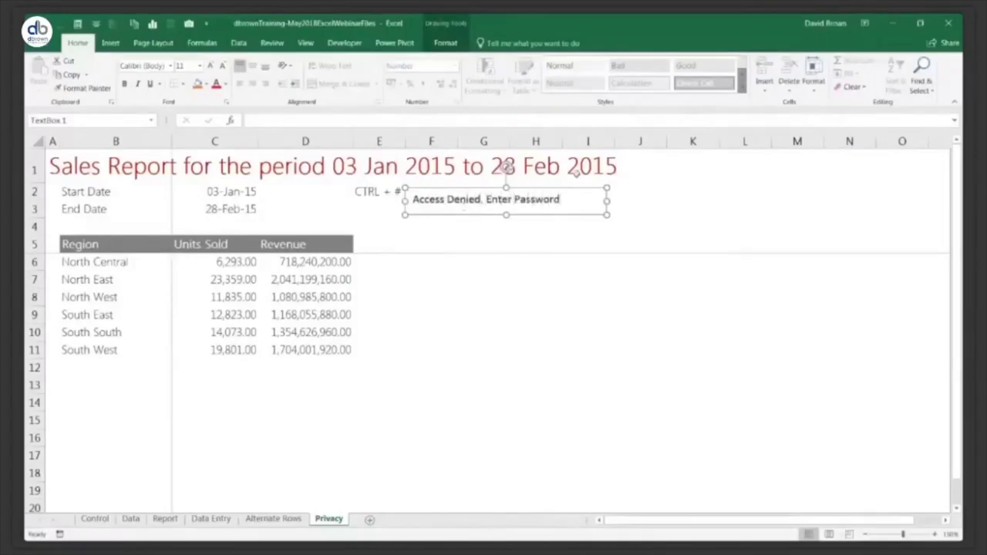
pyautogui.click(252, 85)
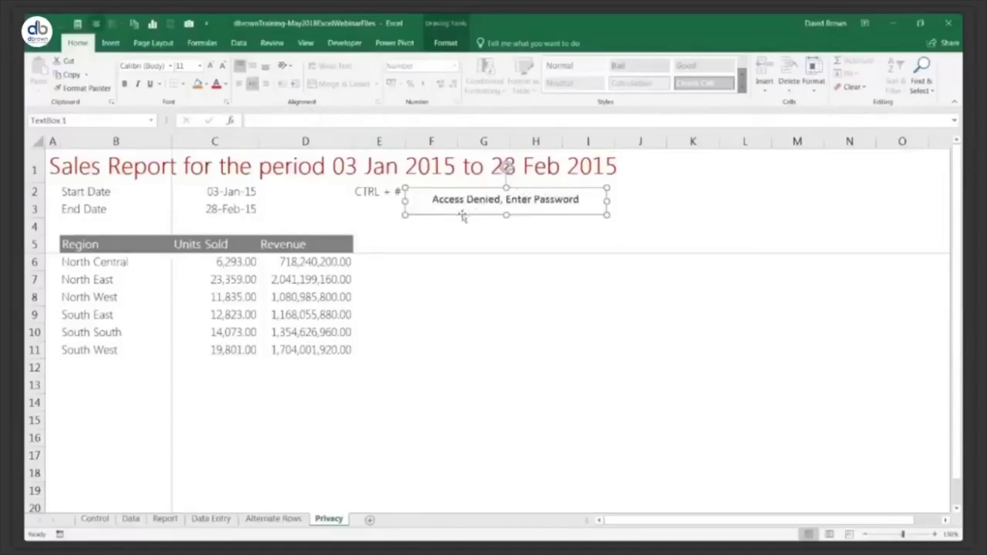
# Hyperlink the text box to cell A1 of the Control sheet with the ScreenTip "Click to enter password"
pyautogui.hotkey('ctrl', 'k')
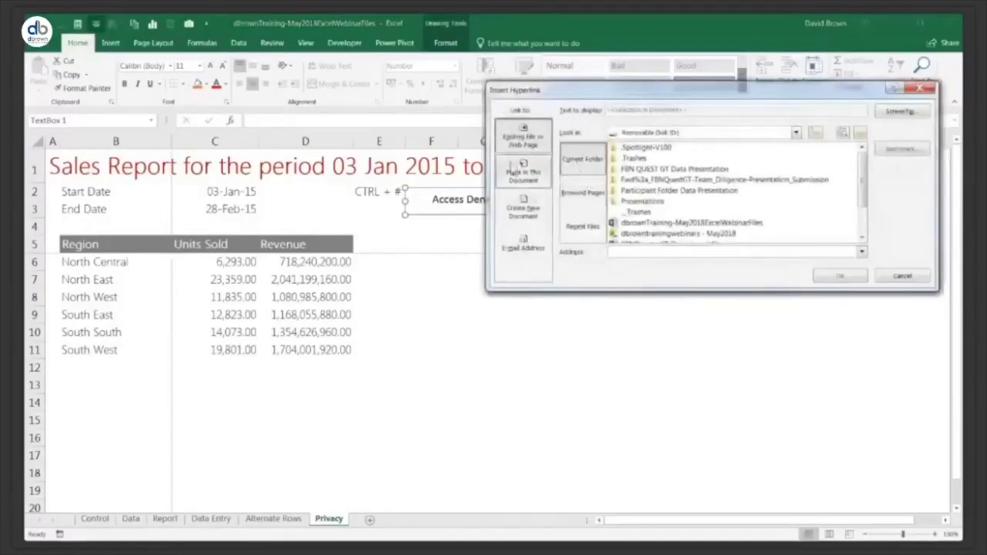
pyautogui.click(527, 172)
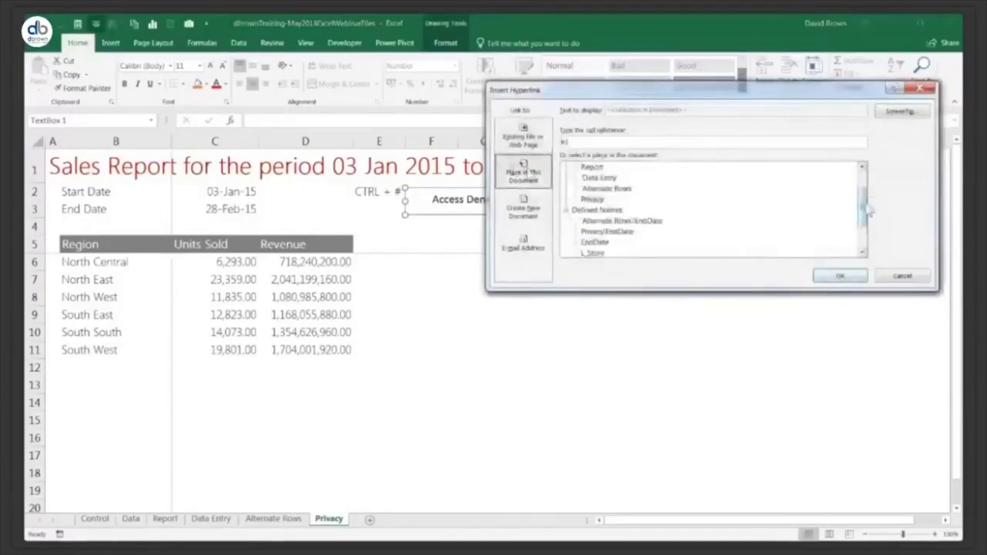
pyautogui.scroll(1, 867, 209)
pyautogui.click(593, 178)
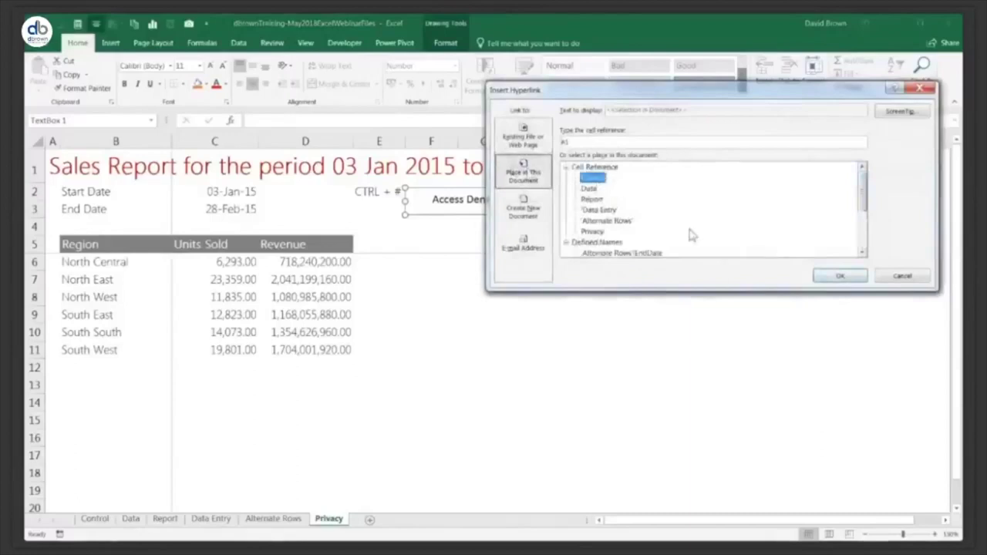
pyautogui.click(901, 111)
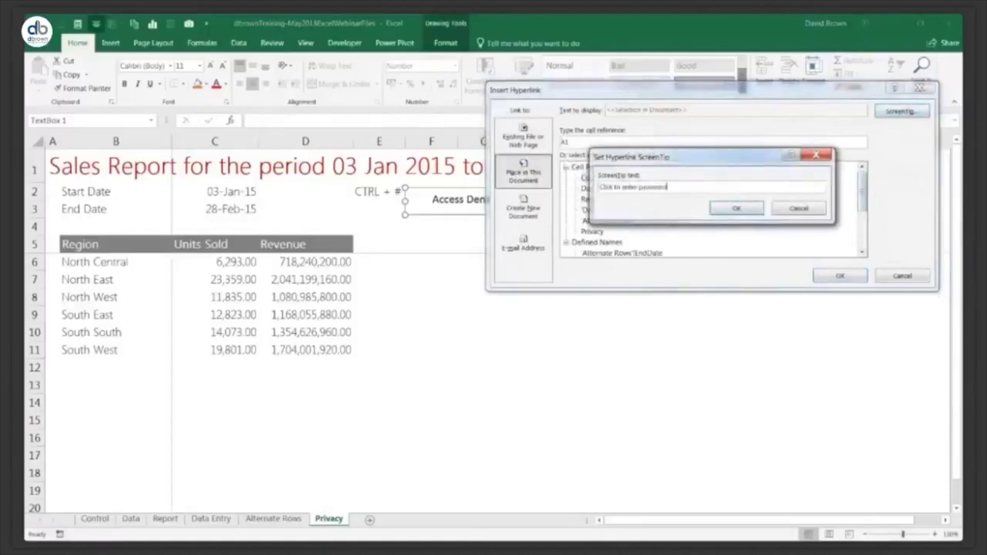
pyautogui.click(739, 213)
pyautogui.click(838, 278)
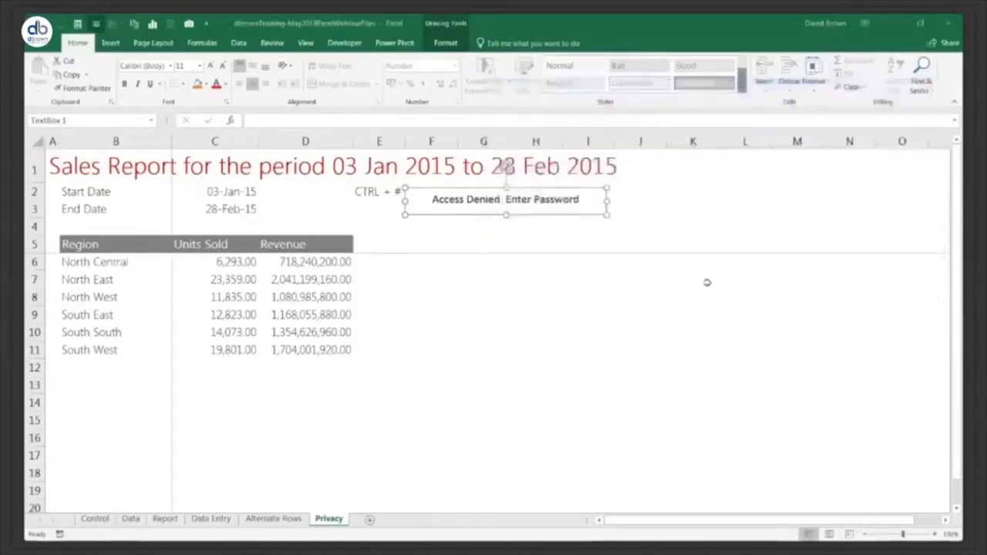
# Change the font color of the access-denied text box on the Privacy sheet to white
pyautogui.moveTo(456, 213); pyautogui.dragTo(422, 210)
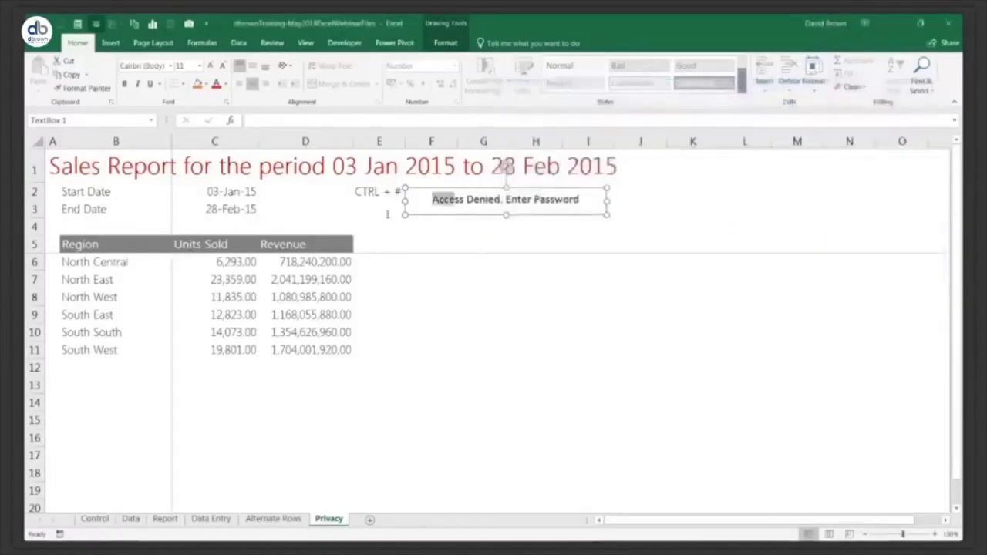
pyautogui.click(430, 216)
pyautogui.hotkey('ctrl', 'b')
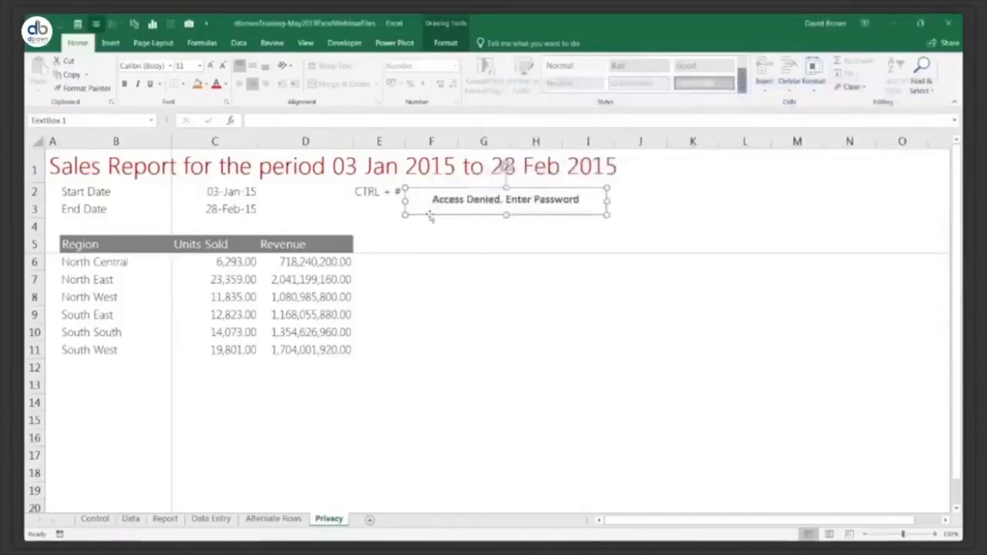
pyautogui.click(226, 86)
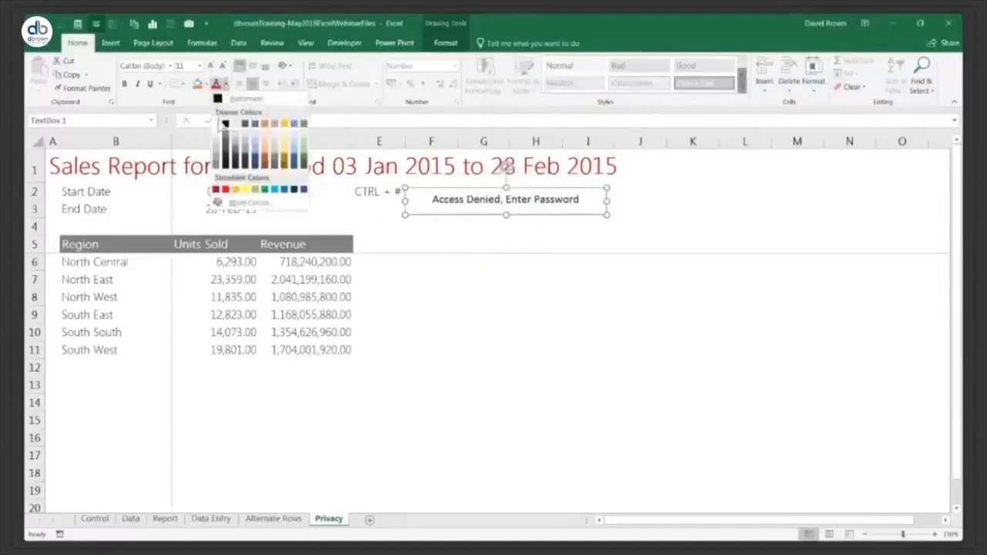
pyautogui.click(223, 126)
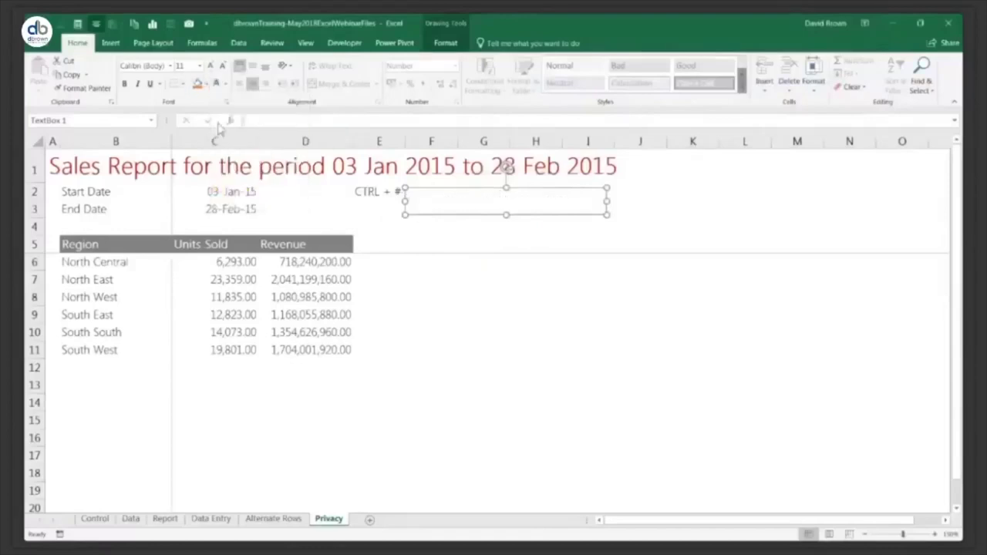
# Remove the outline from the access-denied text box, then deselect it
pyautogui.click(447, 43)
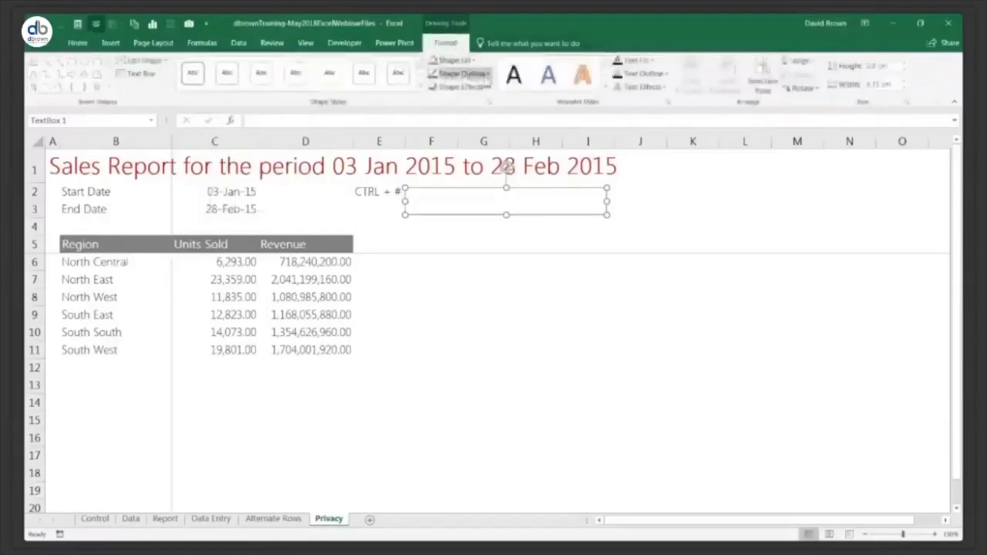
pyautogui.click(486, 74)
pyautogui.click(455, 192)
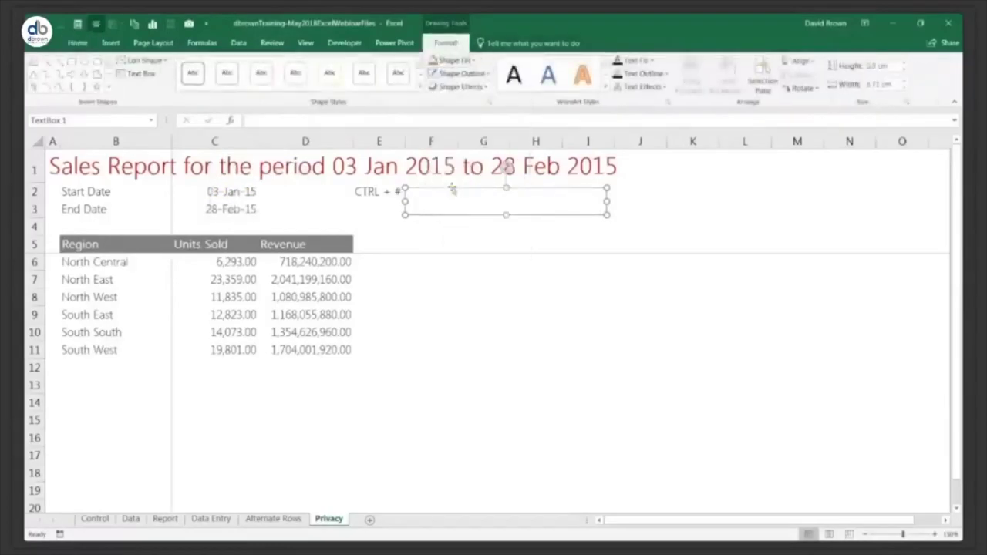
pyautogui.click(463, 323)
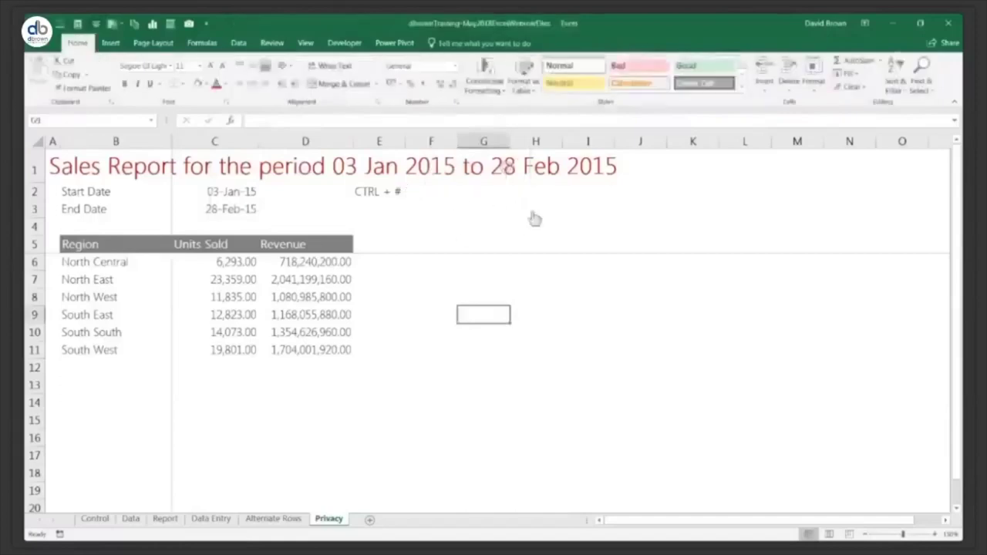
# Clear the password from Control sheet cell B3 and check how the text box looks on the Privacy sheet
pyautogui.click(99, 522)
pyautogui.click(217, 203)
pyautogui.press('Delete')
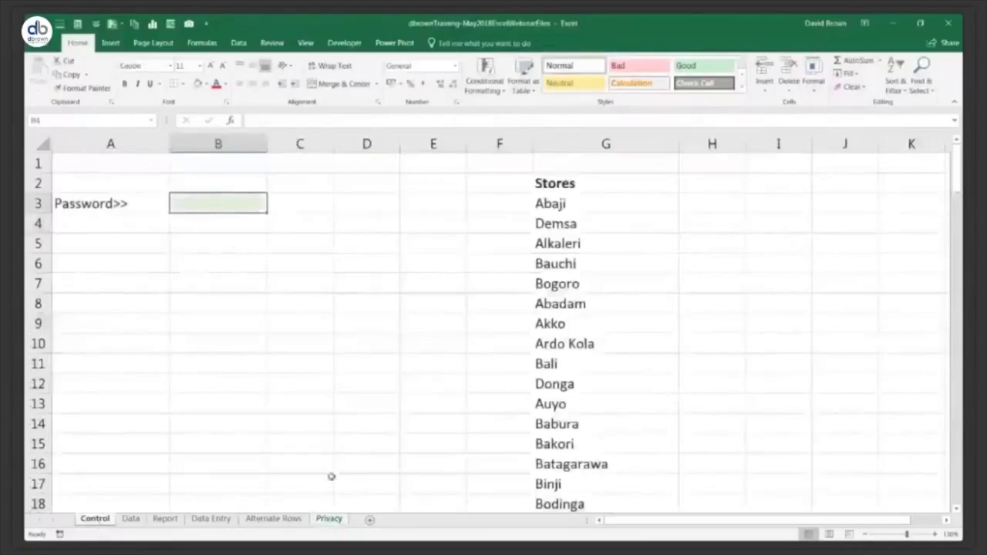
pyautogui.click(329, 519)
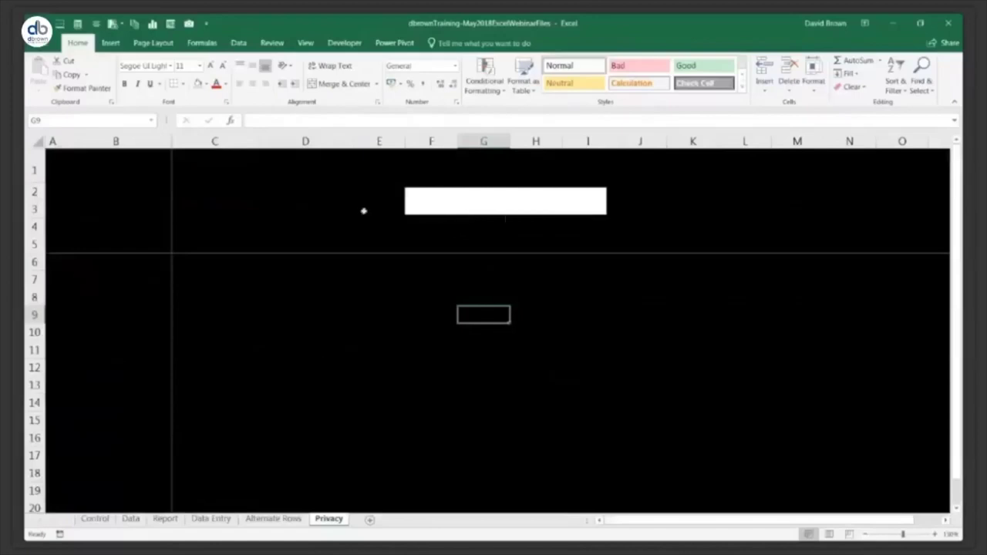
# Re-enter the password in Control sheet cell B3 and go back to the Privacy sheet
pyautogui.click(95, 519)
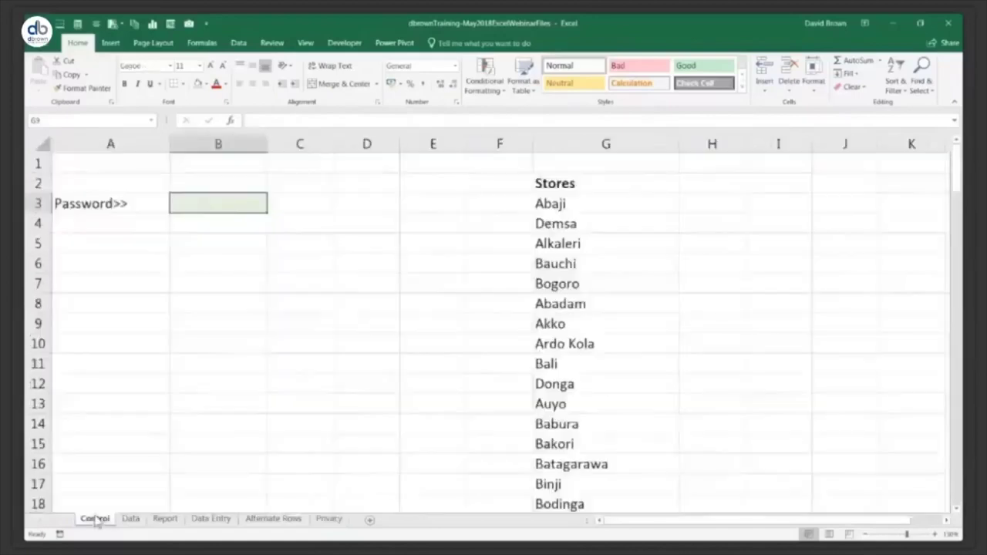
pyautogui.write('Password')
pyautogui.press('Return')
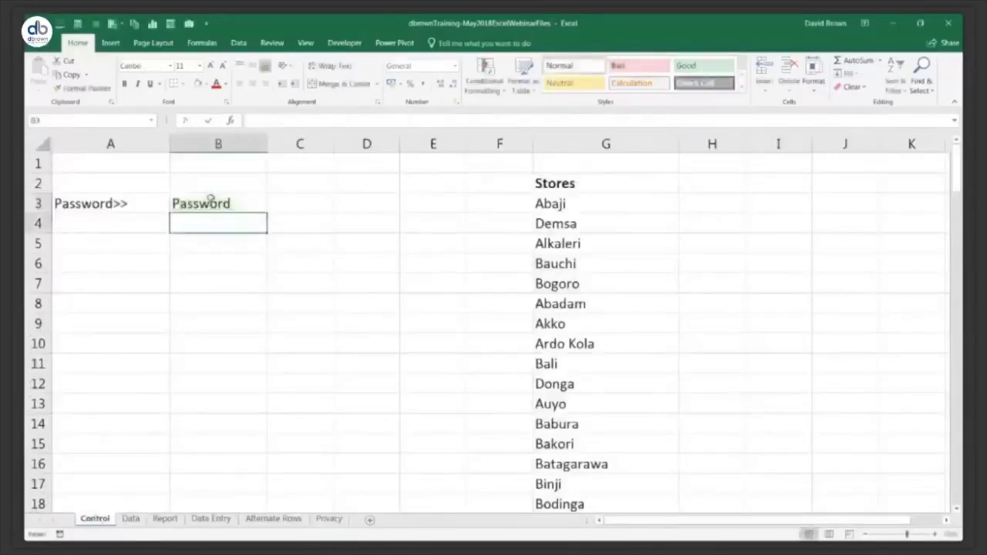
pyautogui.click(328, 519)
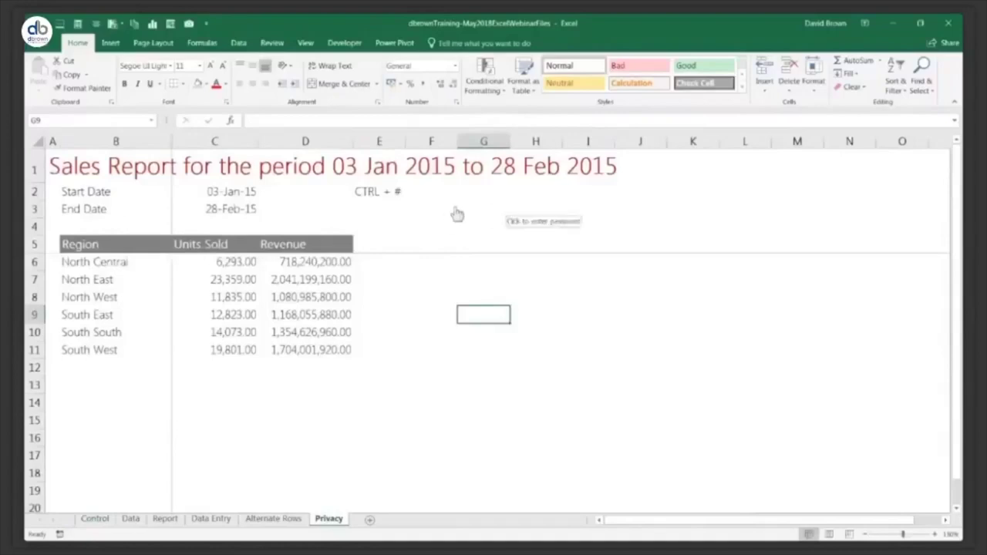
pyautogui.click(457, 214)
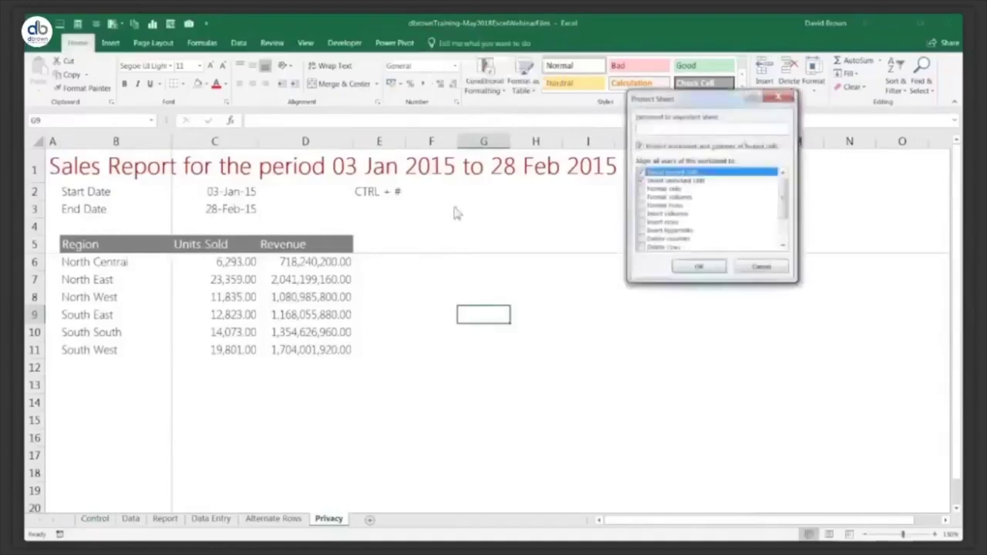
pyautogui.press('Escape')
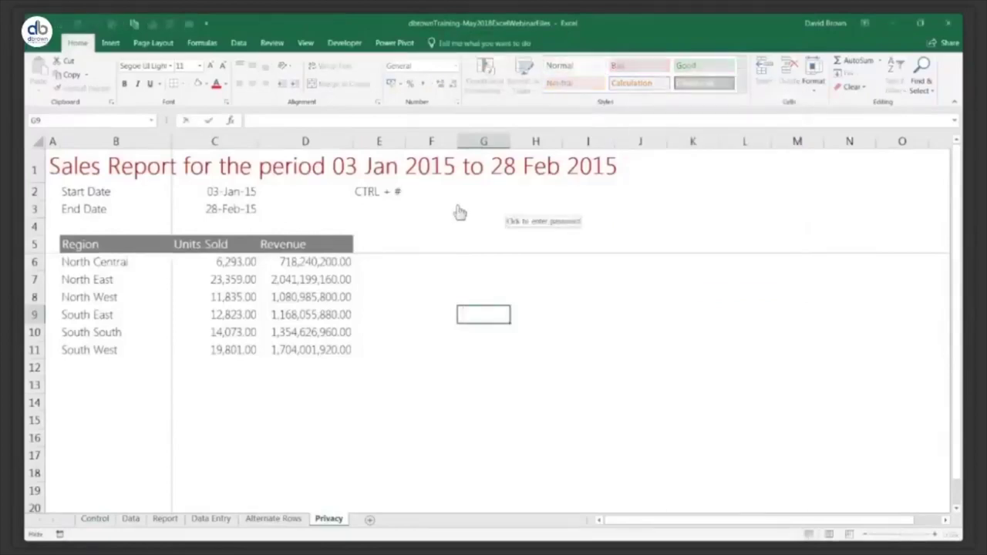
pyautogui.click(478, 214)
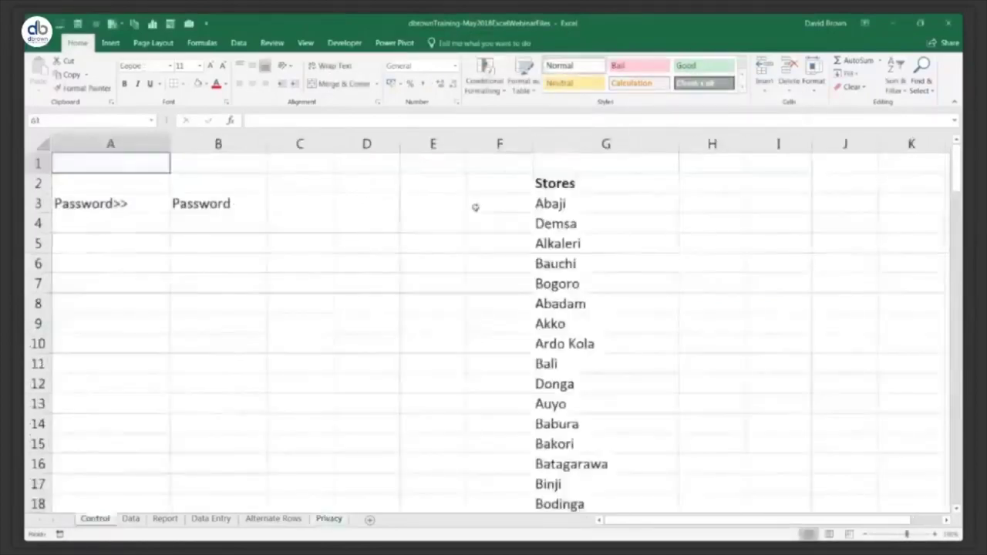
pyautogui.click(327, 519)
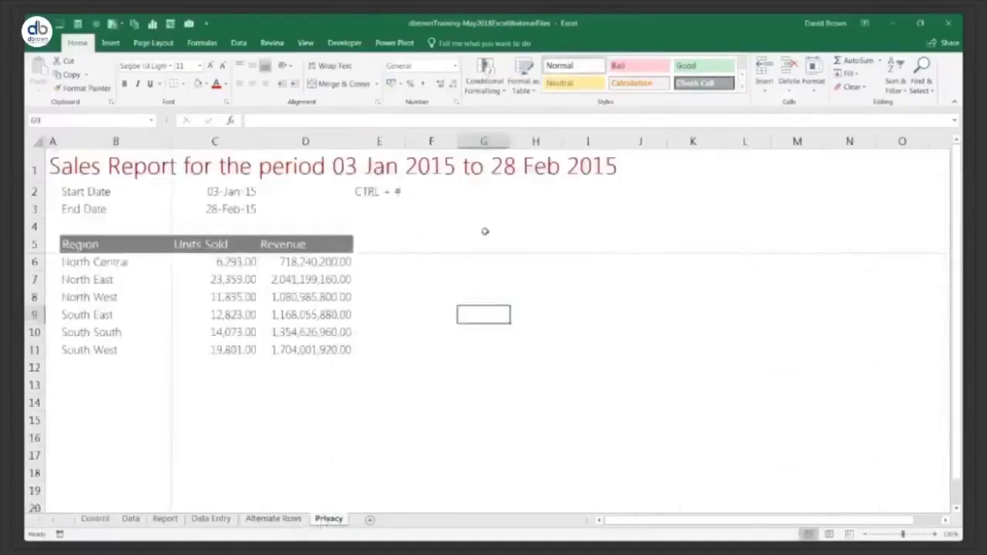
pyautogui.click(516, 226)
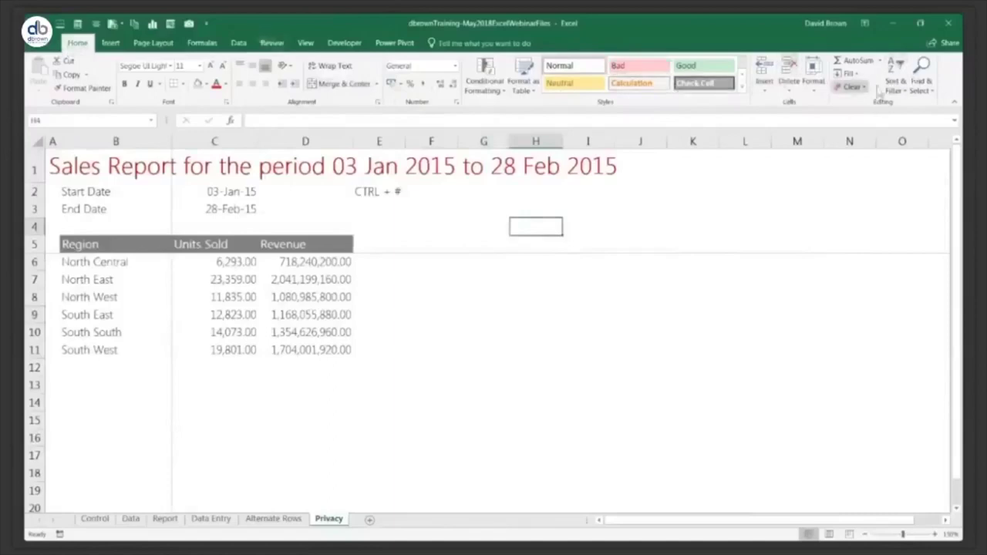
# Select TextBox 1 through the Selection Pane and set its shape fill to No Fill
pyautogui.click(930, 90)
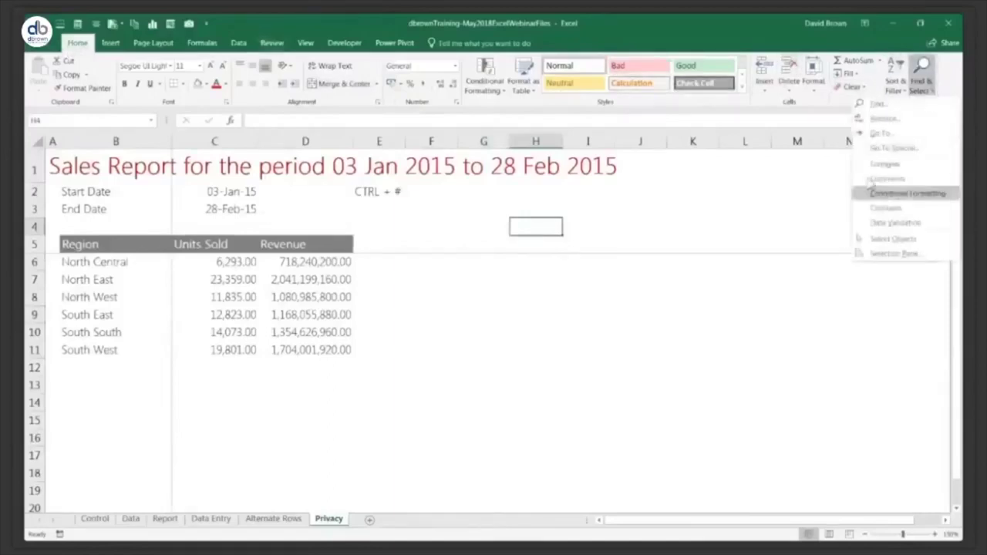
pyautogui.click(894, 258)
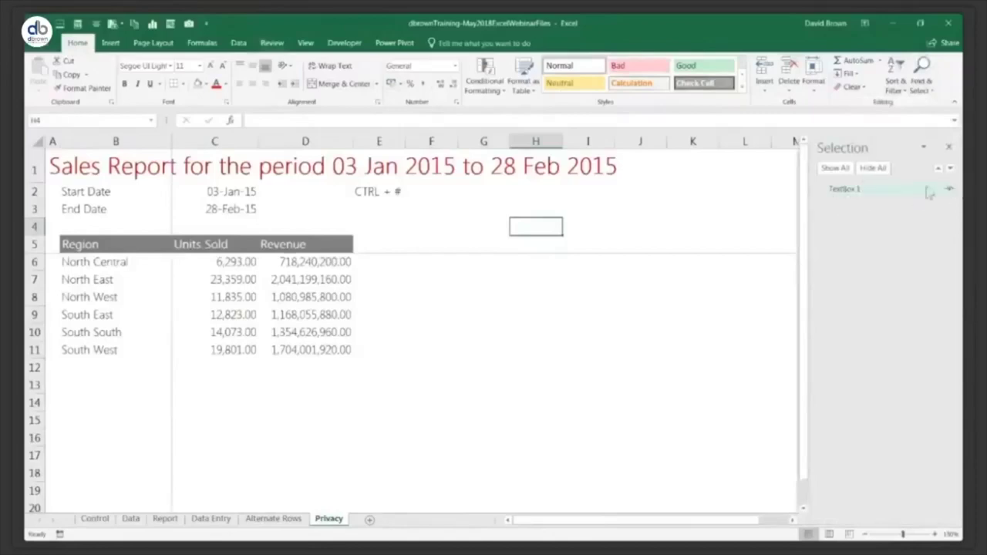
pyautogui.click(881, 190)
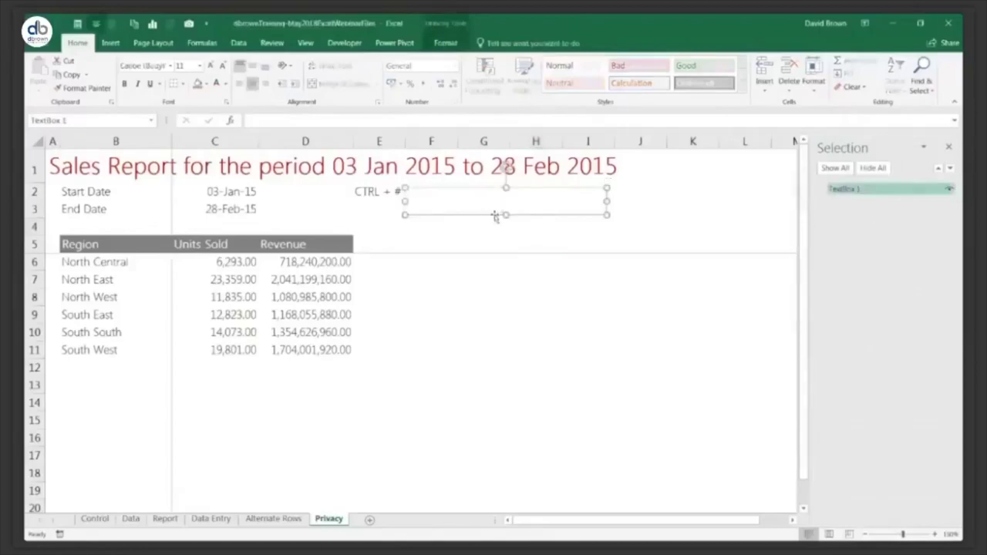
pyautogui.click(226, 85)
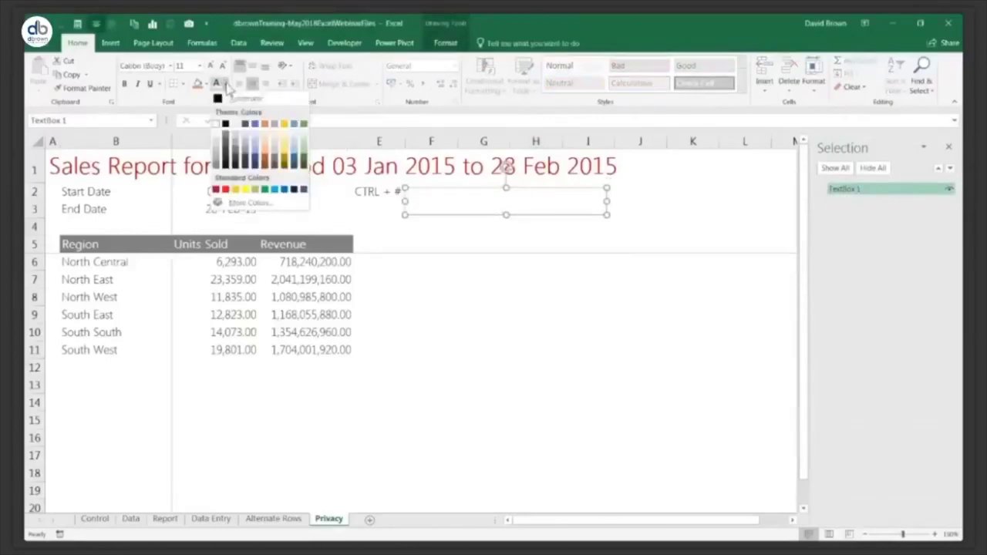
pyautogui.click(418, 189)
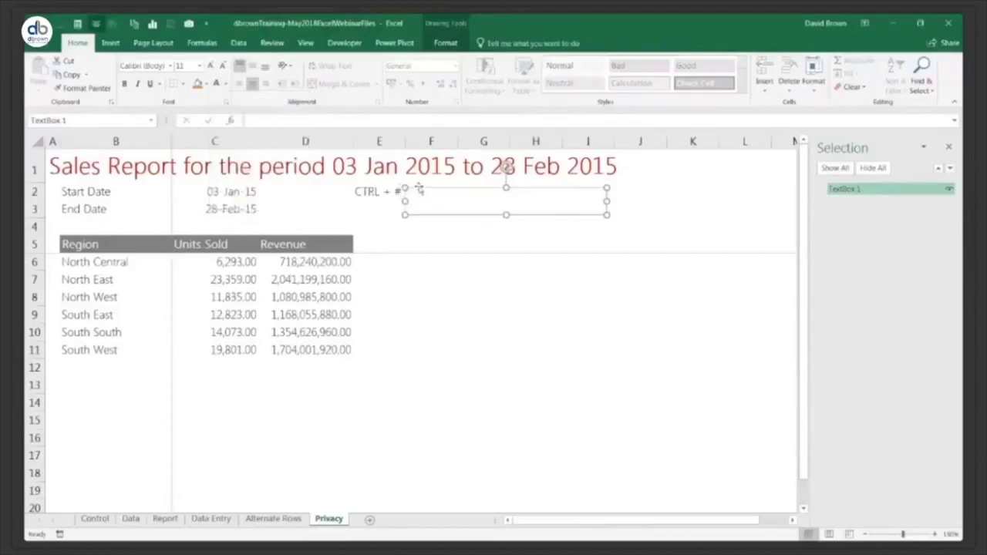
pyautogui.click(447, 41)
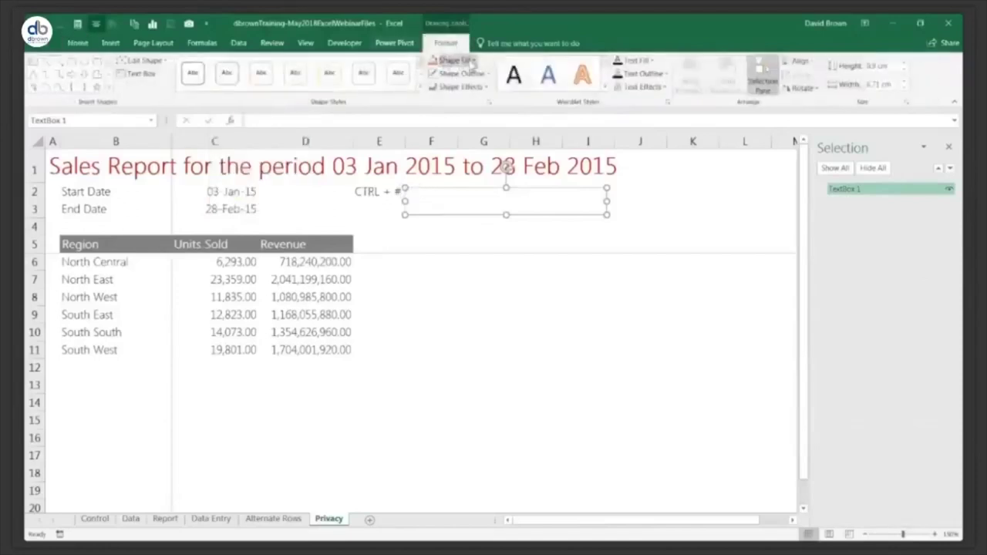
pyautogui.click(473, 61)
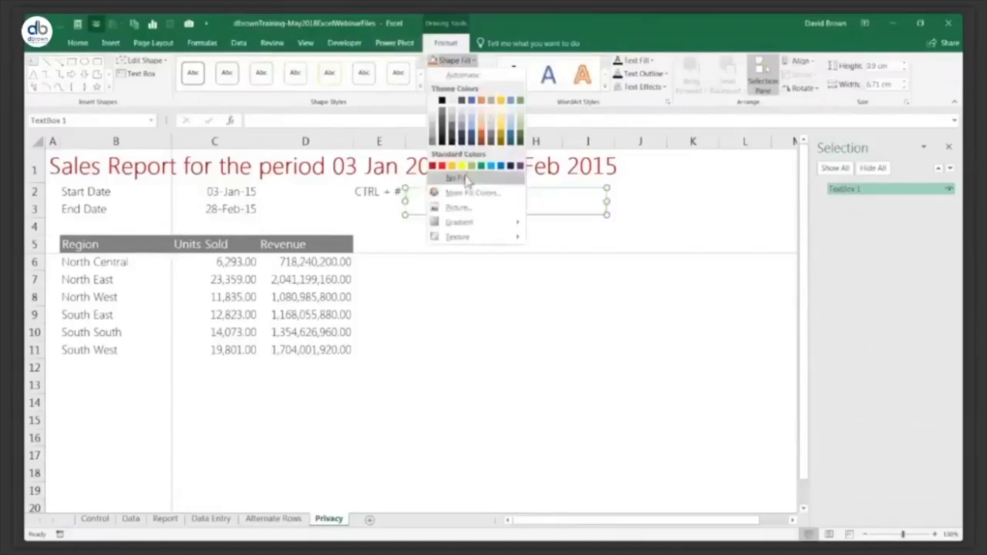
pyautogui.click(465, 177)
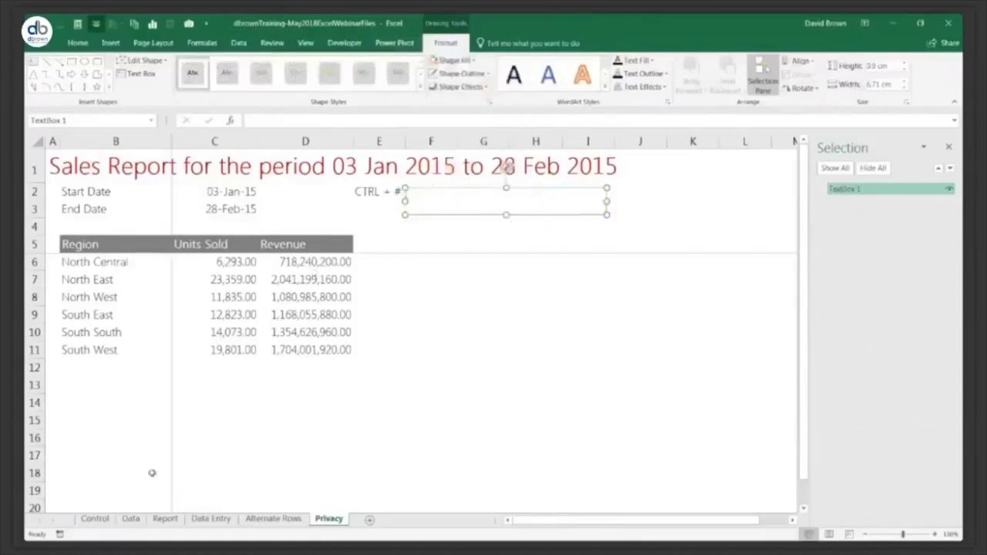
# Delete the password in Control sheet cell B3 and view the access-denied message on the Privacy sheet
pyautogui.click(95, 519)
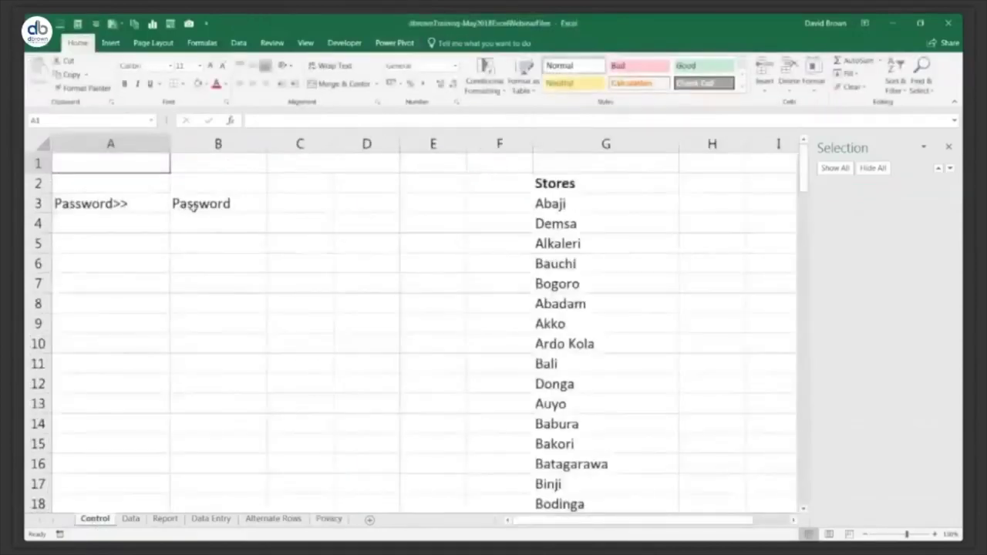
pyautogui.click(196, 206)
pyautogui.press('Delete')
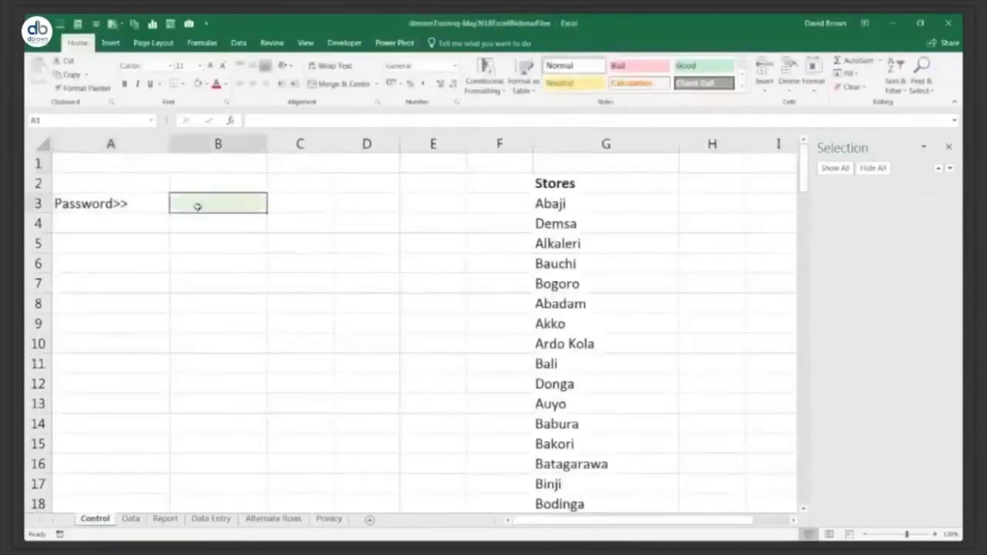
pyautogui.click(335, 520)
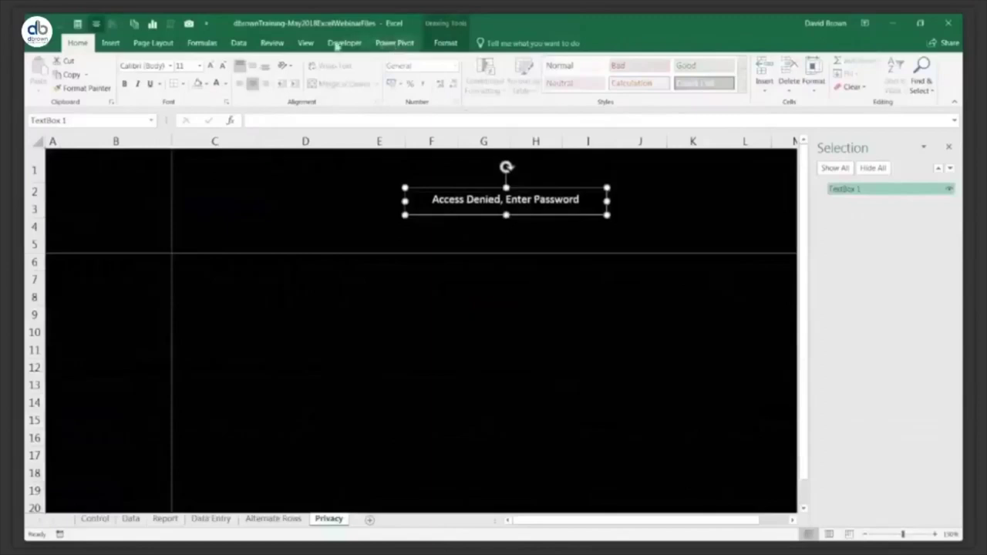
# Protect the Privacy sheet with the default permissions and no protection password
pyautogui.click(272, 43)
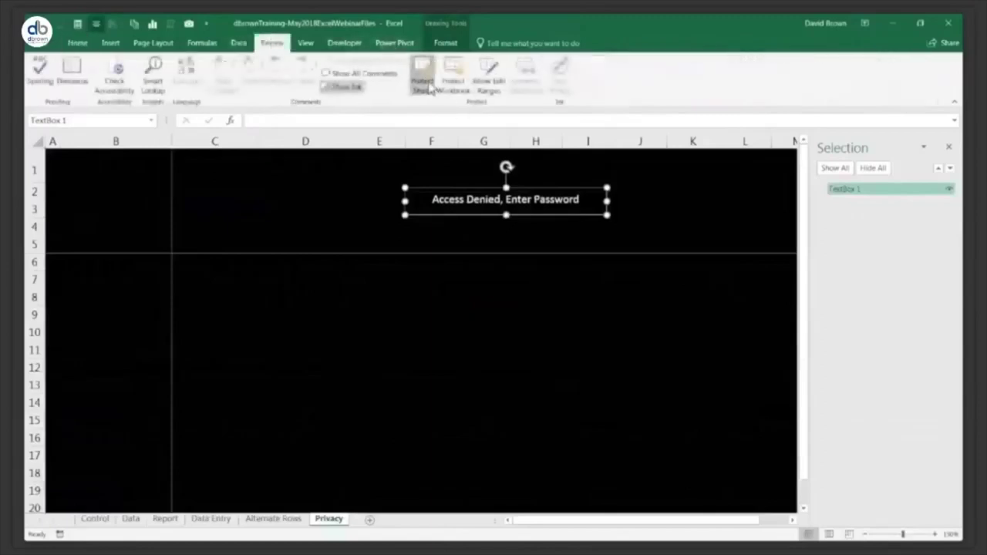
pyautogui.click(424, 85)
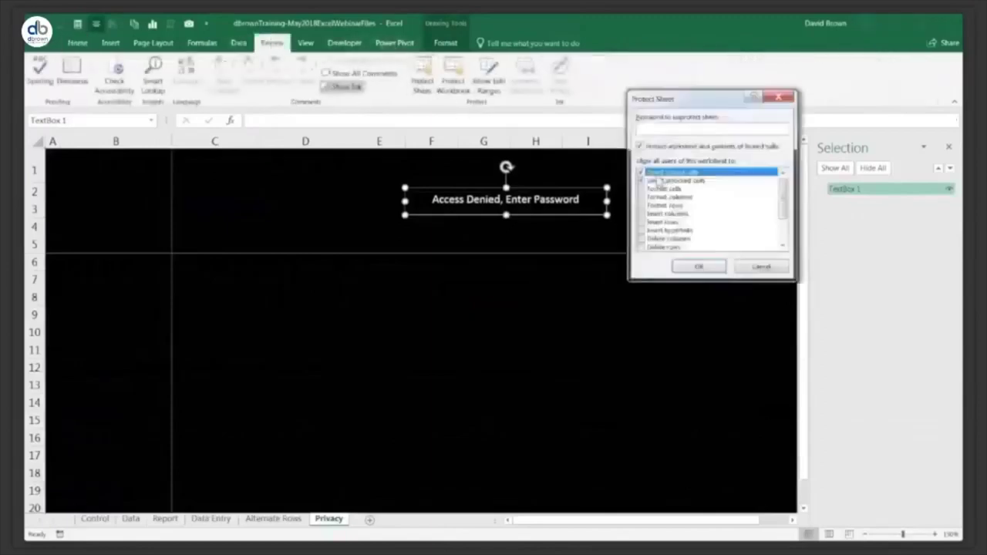
pyautogui.click(691, 265)
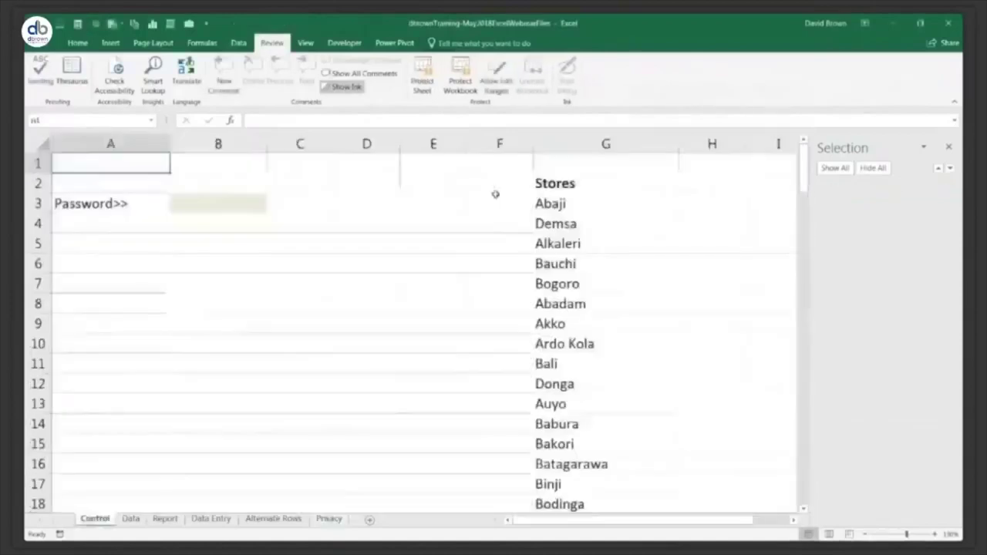
# Enter the password in cell B3 of the Control sheet and open the Privacy sheet to reveal the report
pyautogui.click(190, 205)
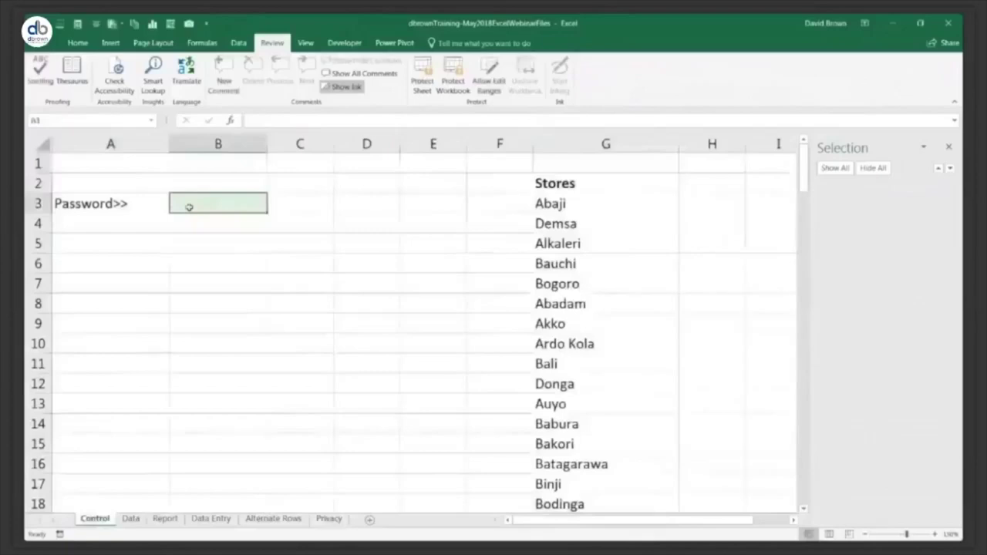
pyautogui.write('Password')
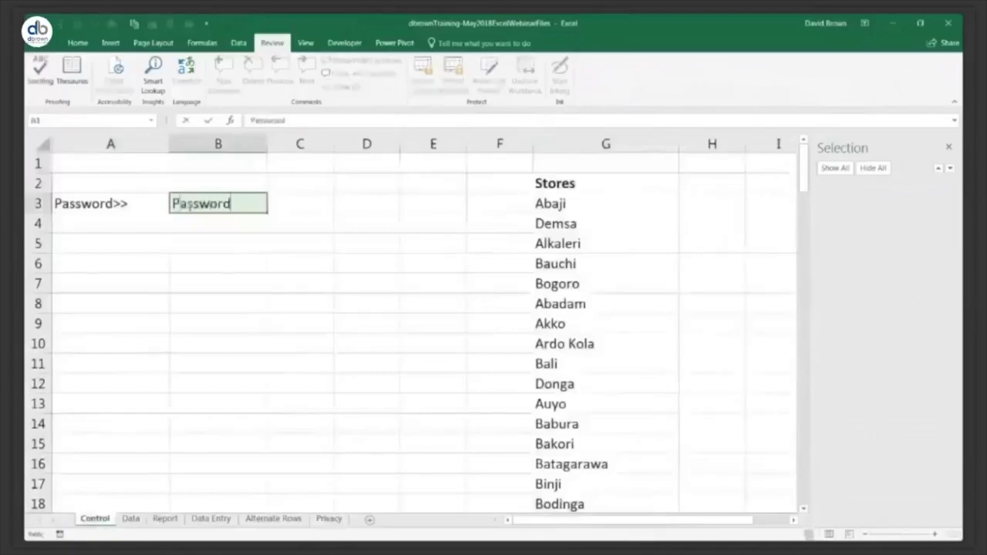
pyautogui.press('Return')
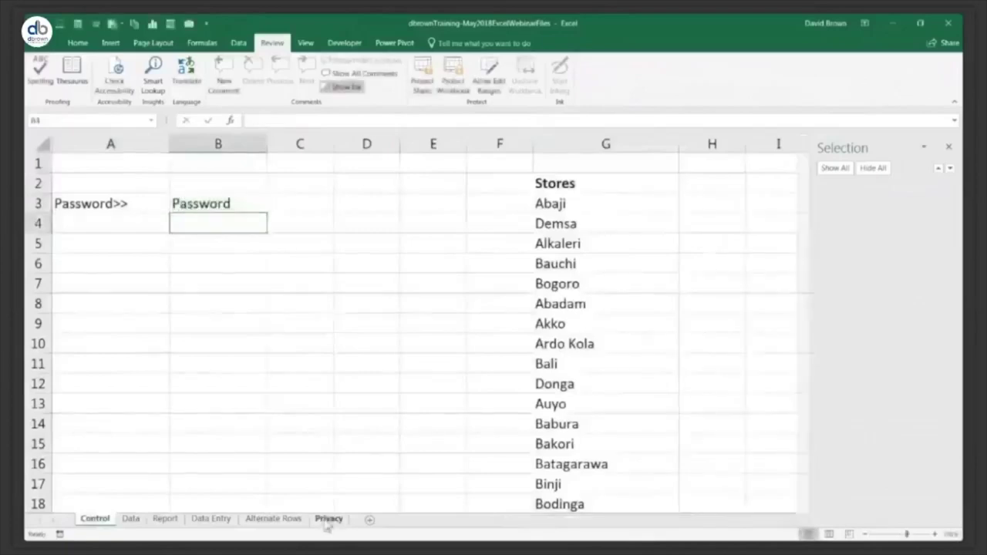
pyautogui.click(328, 519)
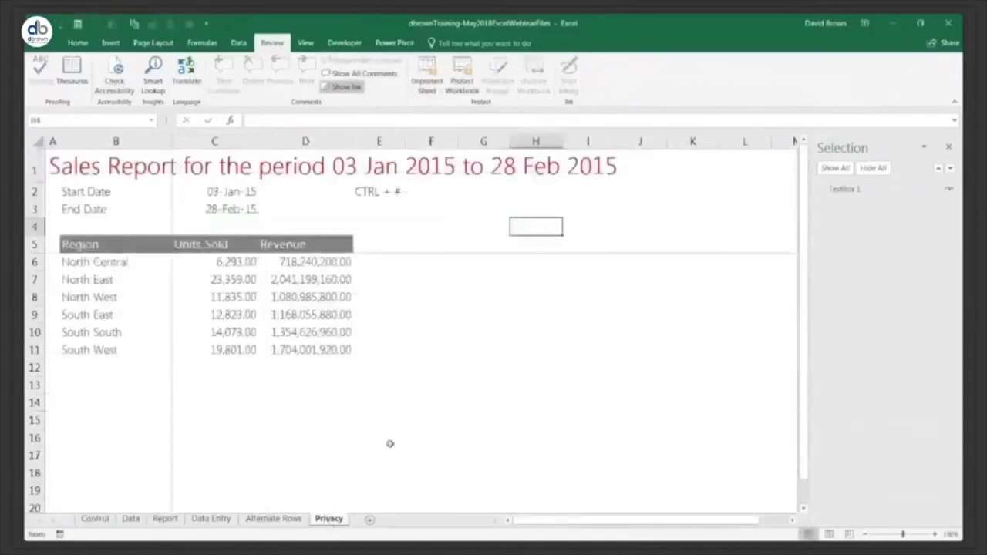
# Enter an incorrect password in cell B3 of the Control sheet and open the Privacy sheet to check its access-denied view
pyautogui.click(95, 519)
pyautogui.press('Up')
pyautogui.write('wesfdsf')
pyautogui.press('Return')
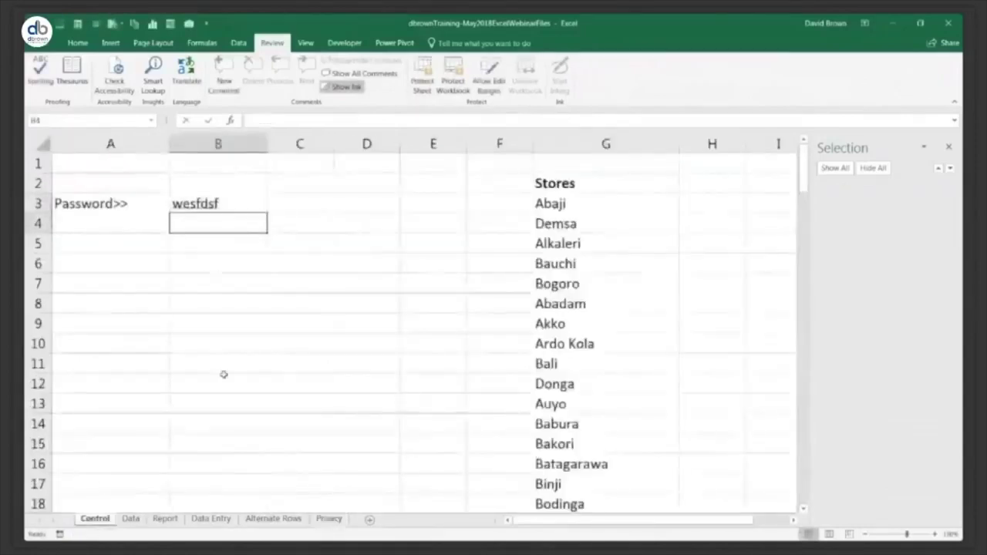
pyautogui.click(330, 522)
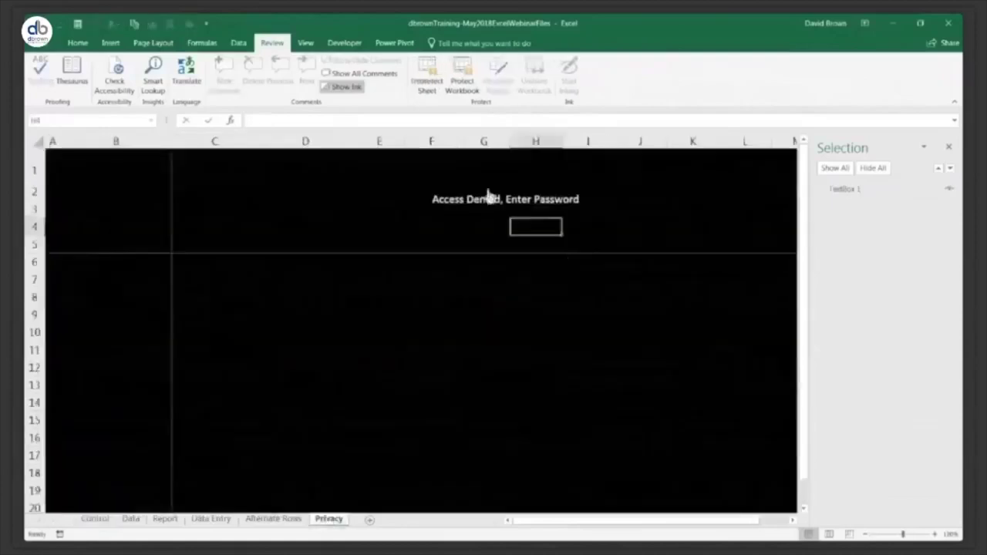
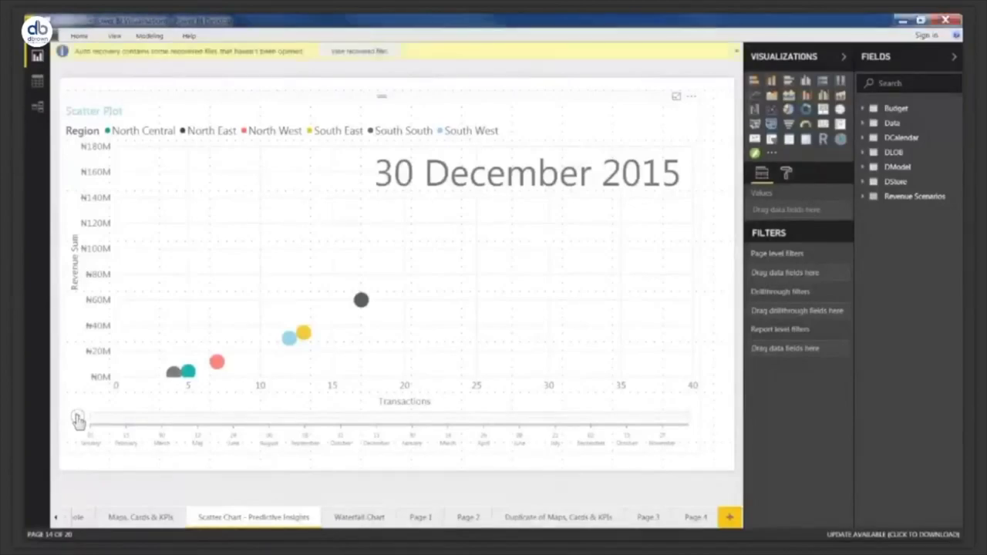
# Play and pause the scatter plot's date animation, trace the North East bubble's path and inspect its farthest point
pyautogui.click(78, 419)
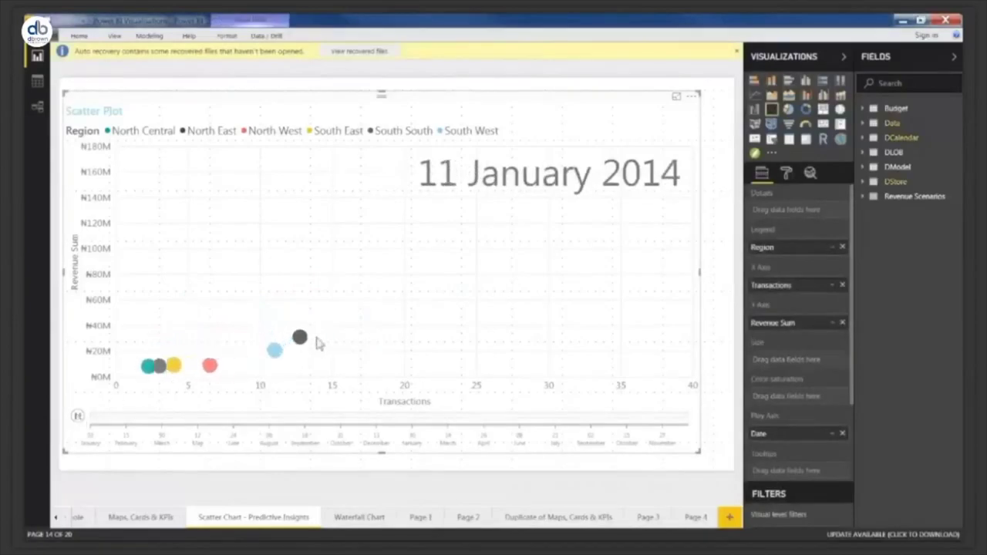
pyautogui.click(78, 418)
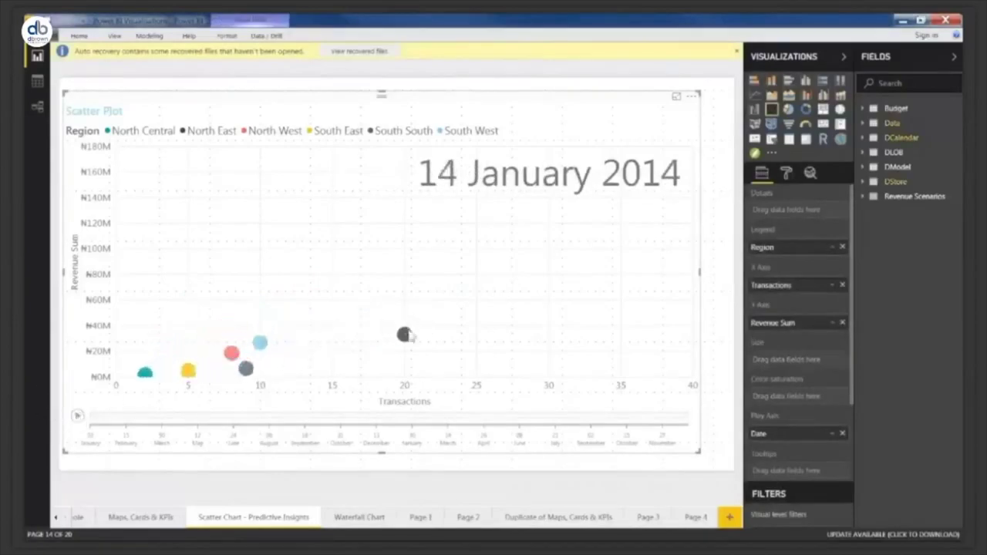
pyautogui.moveTo(407, 336)
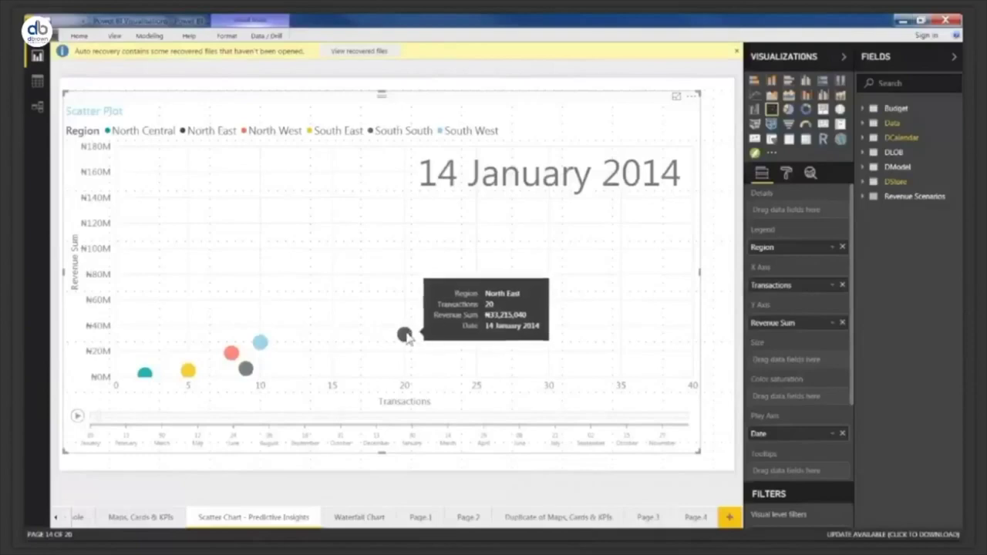
pyautogui.click(405, 334)
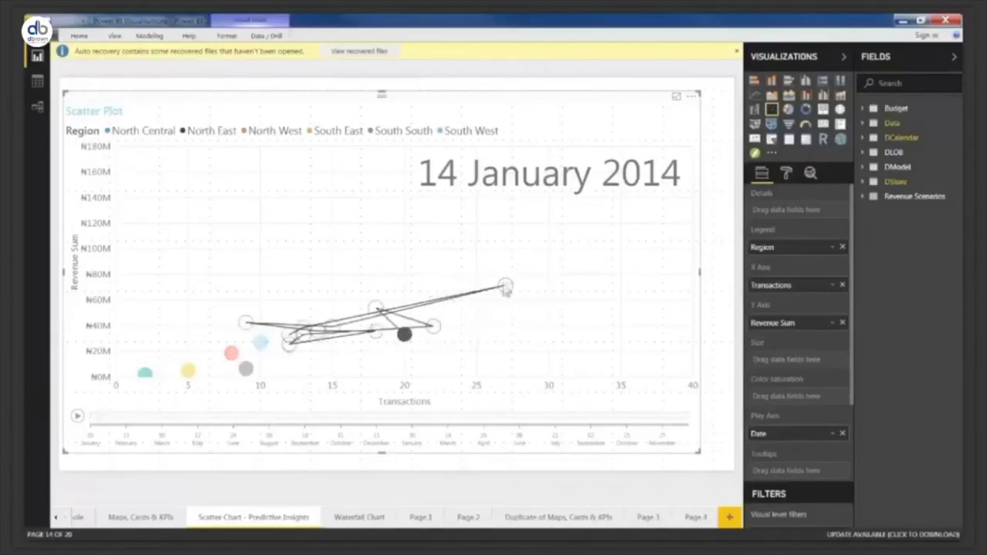
pyautogui.moveTo(506, 289)
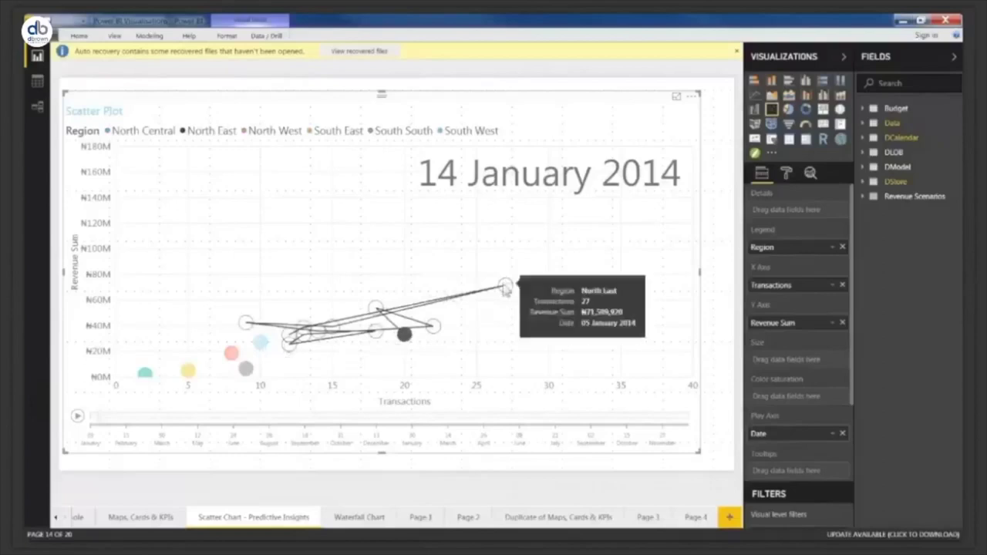
# Add a new report page with an enlarged matrix visual using Month from DCalendar as its rows
pyautogui.click(731, 521)
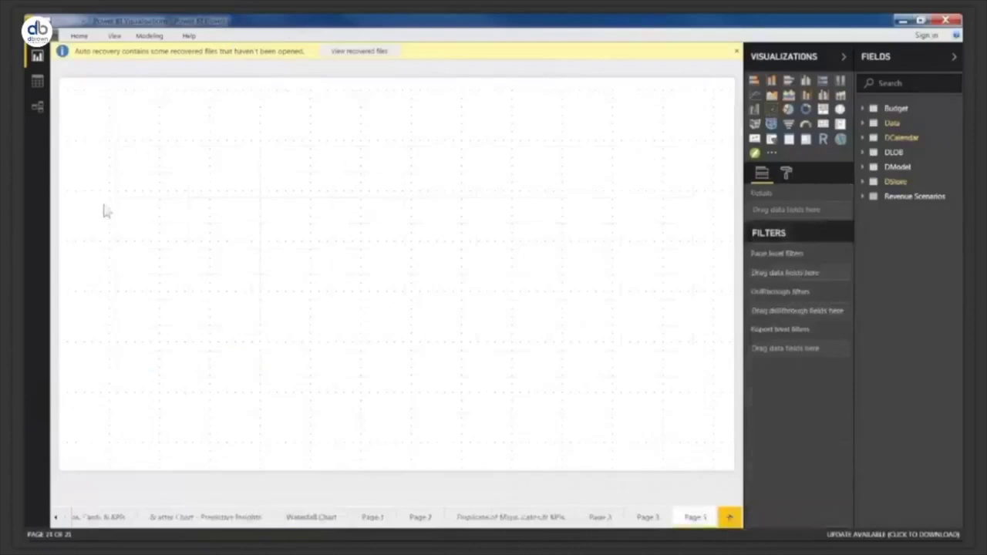
pyautogui.click(807, 141)
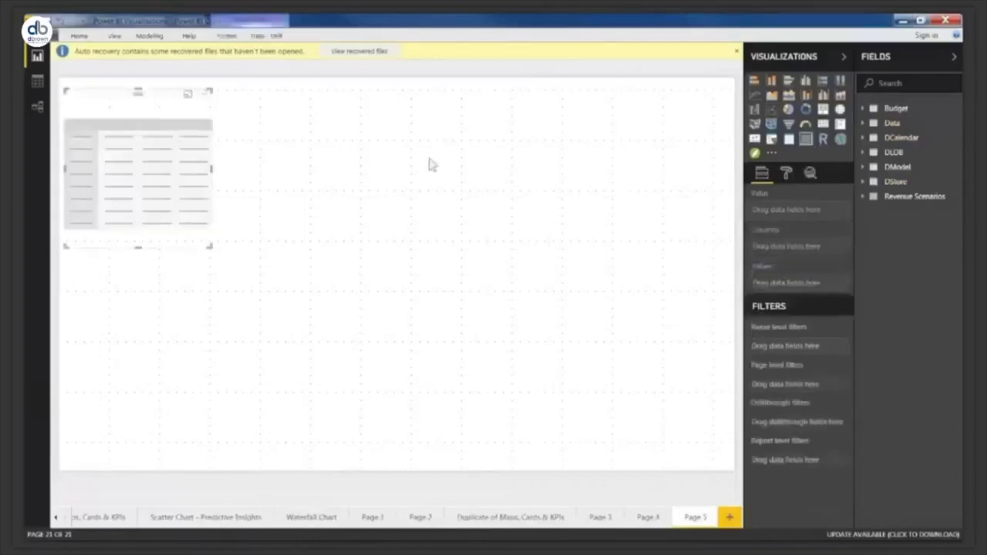
pyautogui.moveTo(214, 249); pyautogui.dragTo(364, 355)
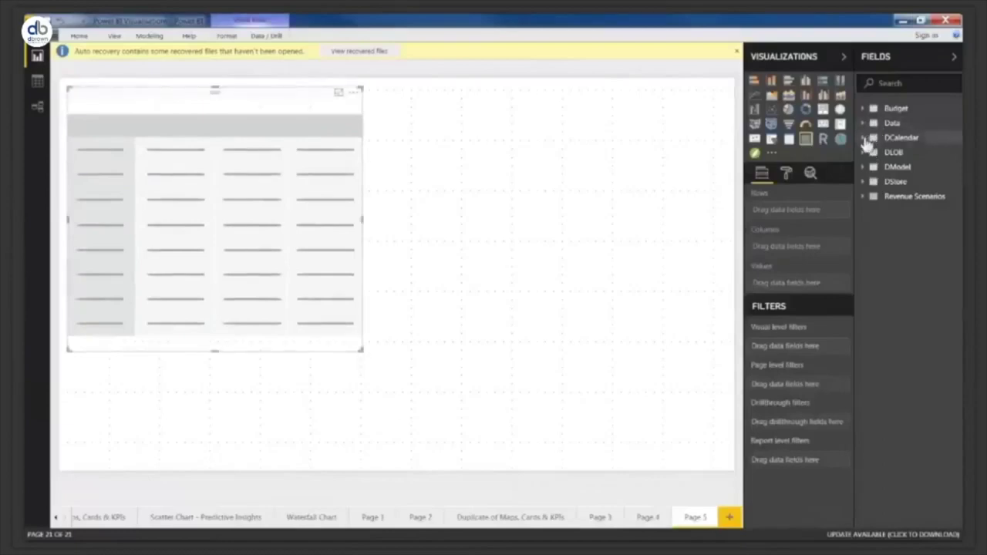
pyautogui.click(865, 138)
pyautogui.click(879, 221)
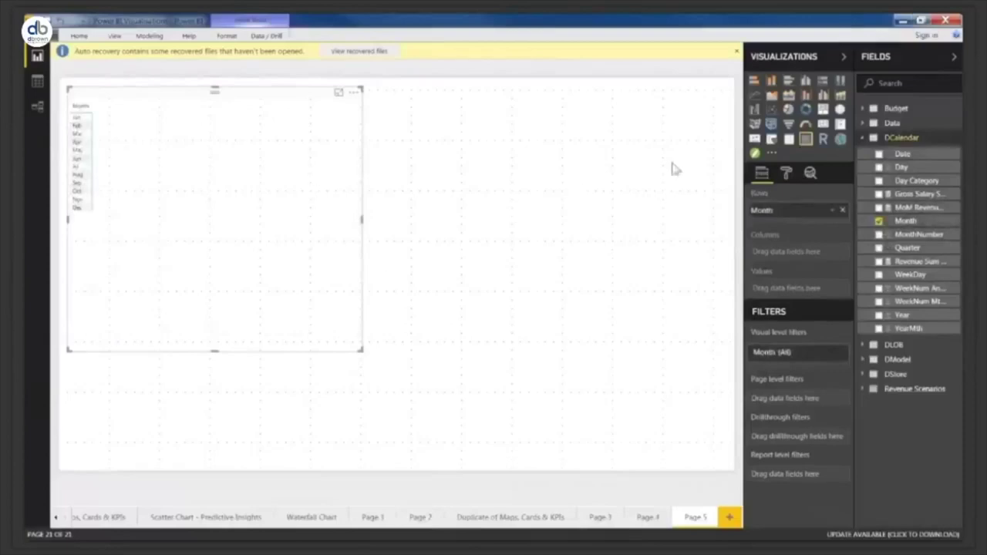
# Search the matrix's format options for "size" and set the grid text size to 15
pyautogui.click(787, 174)
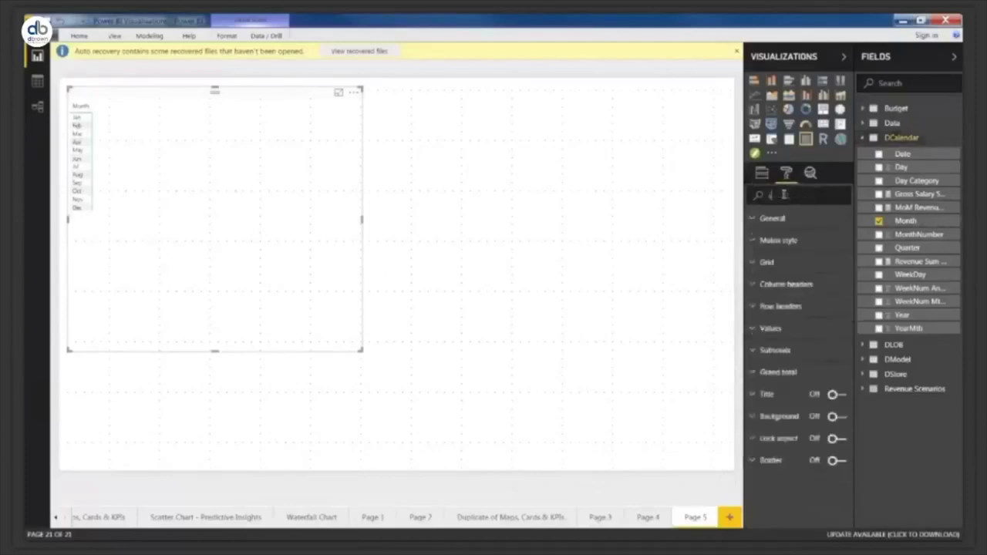
pyautogui.write('grid')
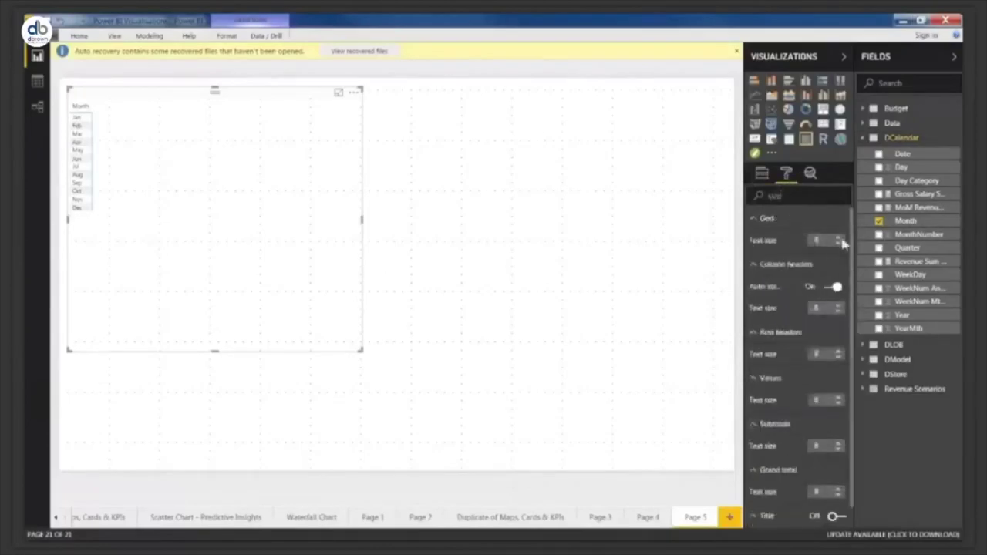
pyautogui.click(839, 239)
pyautogui.click(840, 239)
pyautogui.click(839, 239)
pyautogui.click(840, 239)
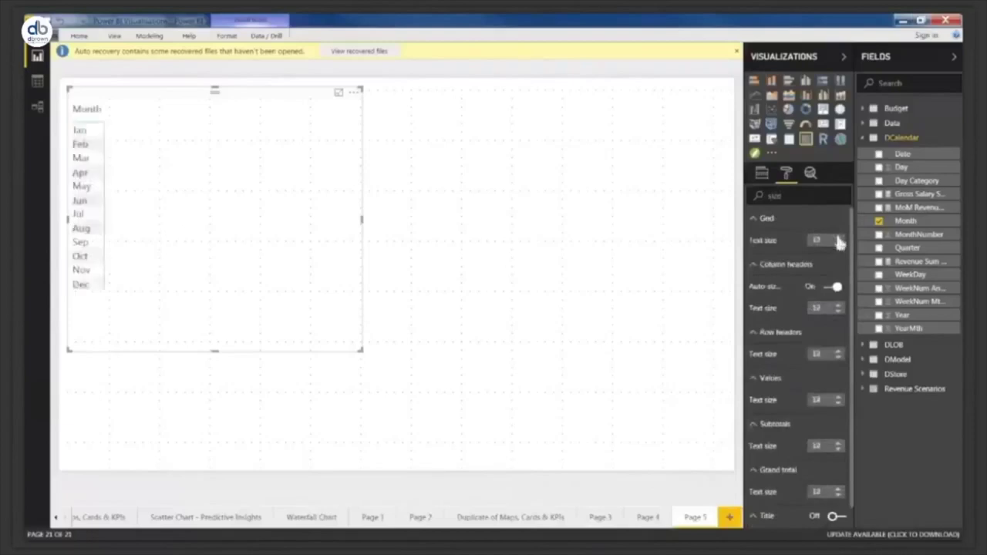
pyautogui.click(840, 239)
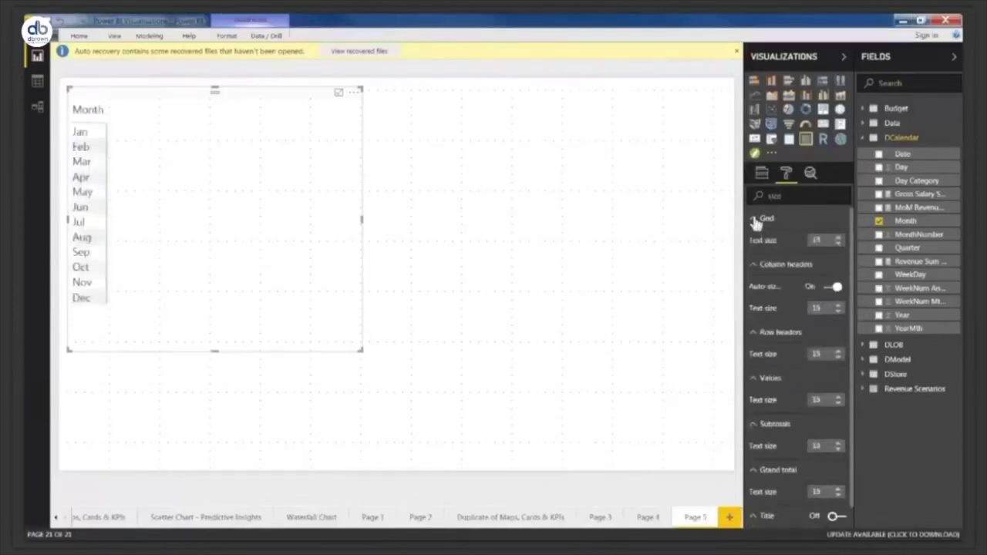
pyautogui.click(757, 221)
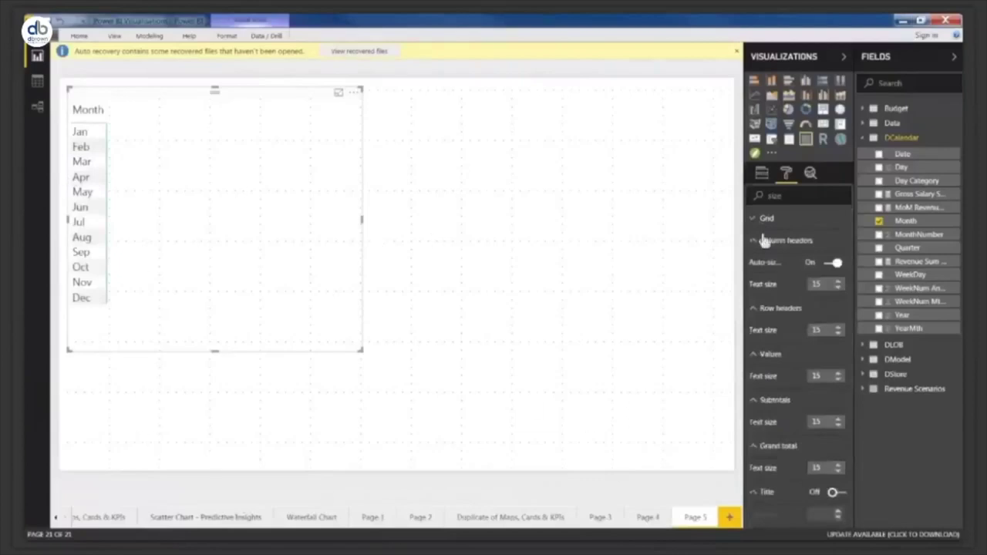
# Widen the visual settings area and add the Revenue Sum measure from the Data table to the matrix values
pyautogui.click(864, 139)
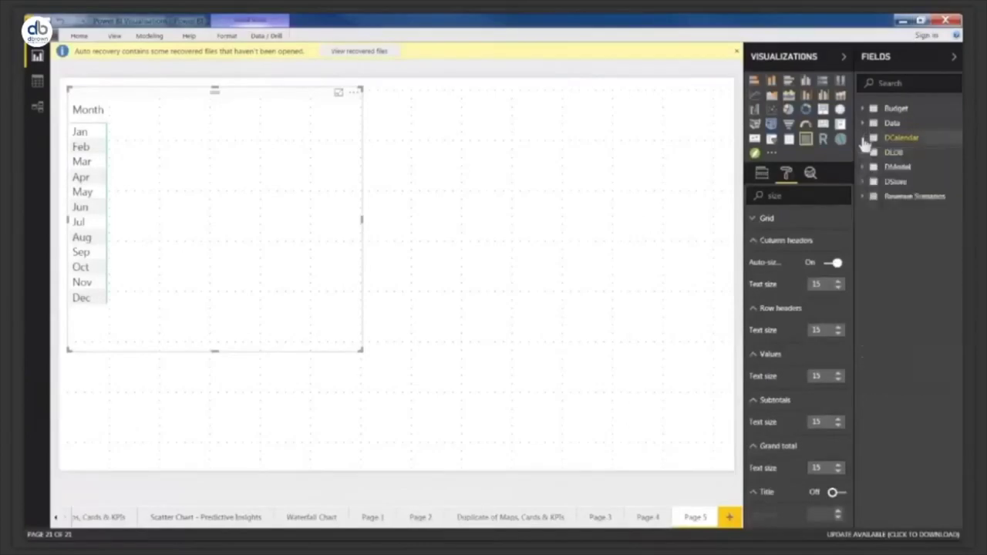
pyautogui.click(865, 199)
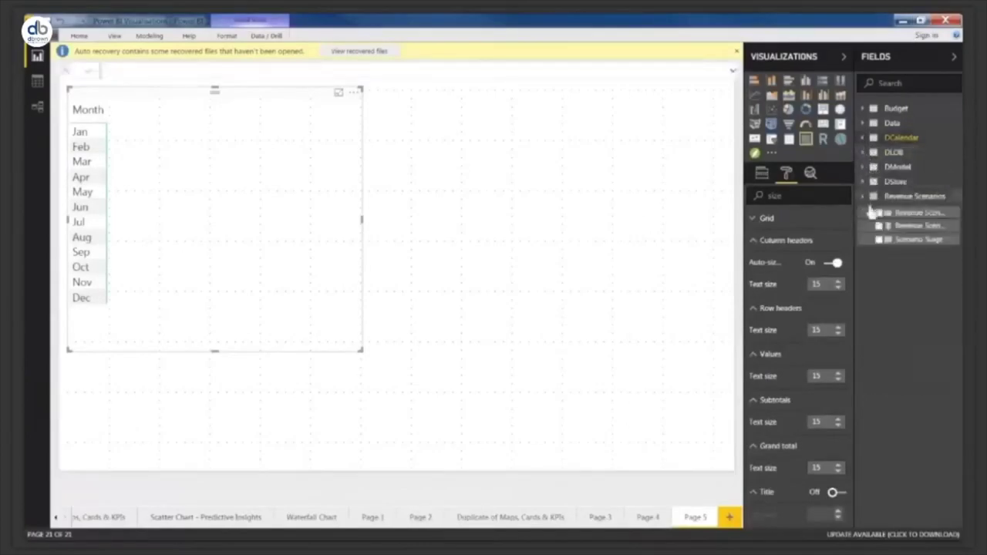
pyautogui.click(865, 197)
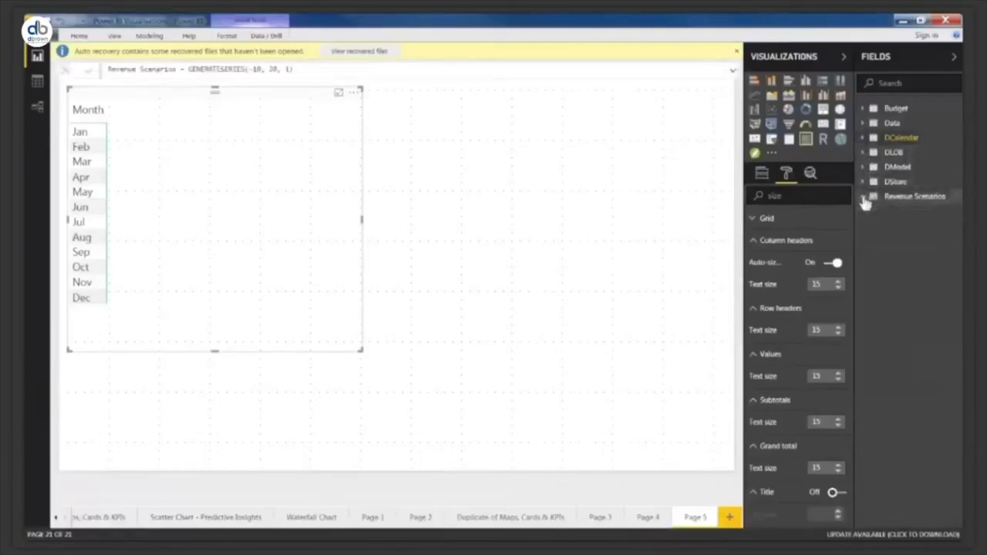
pyautogui.click(864, 123)
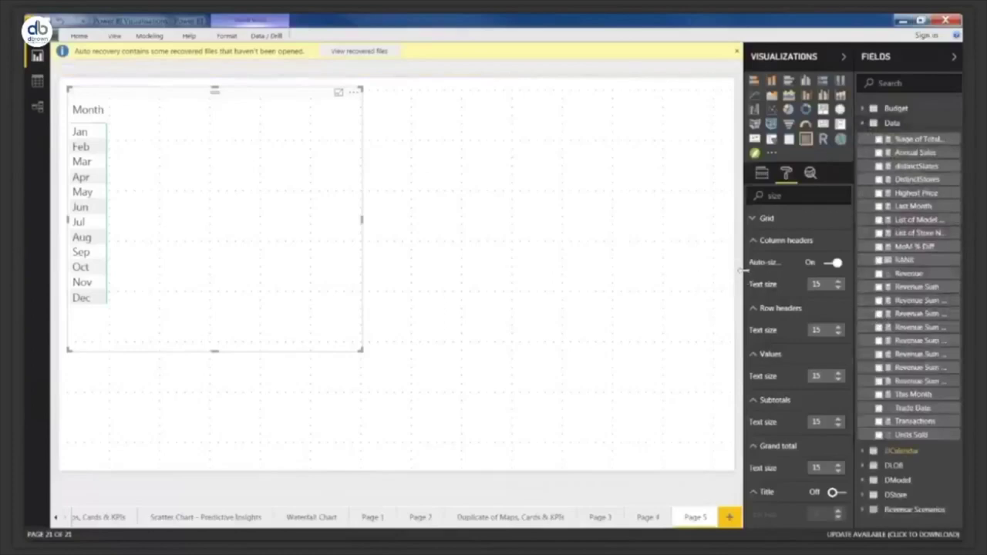
pyautogui.moveTo(742, 269); pyautogui.dragTo(740, 272)
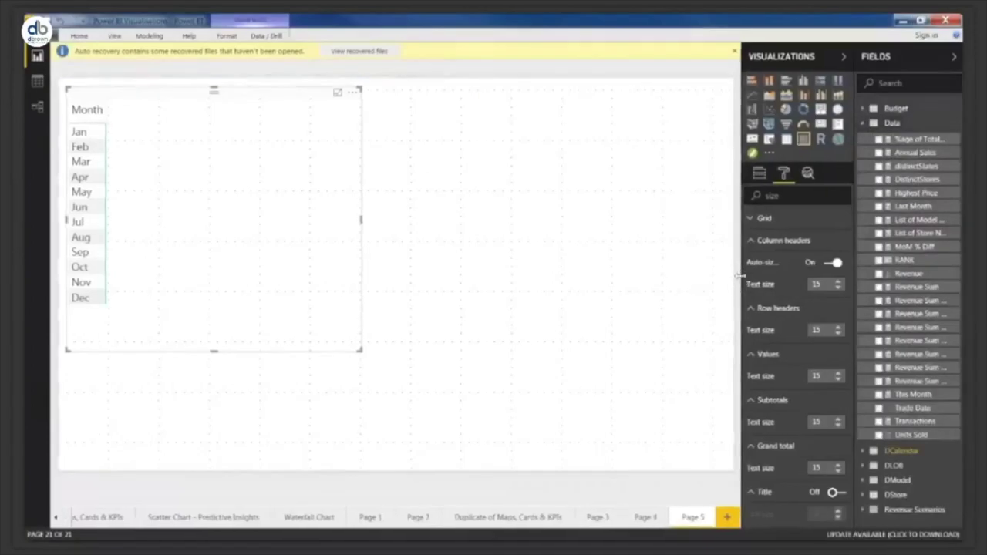
pyautogui.moveTo(740, 272); pyautogui.dragTo(665, 301)
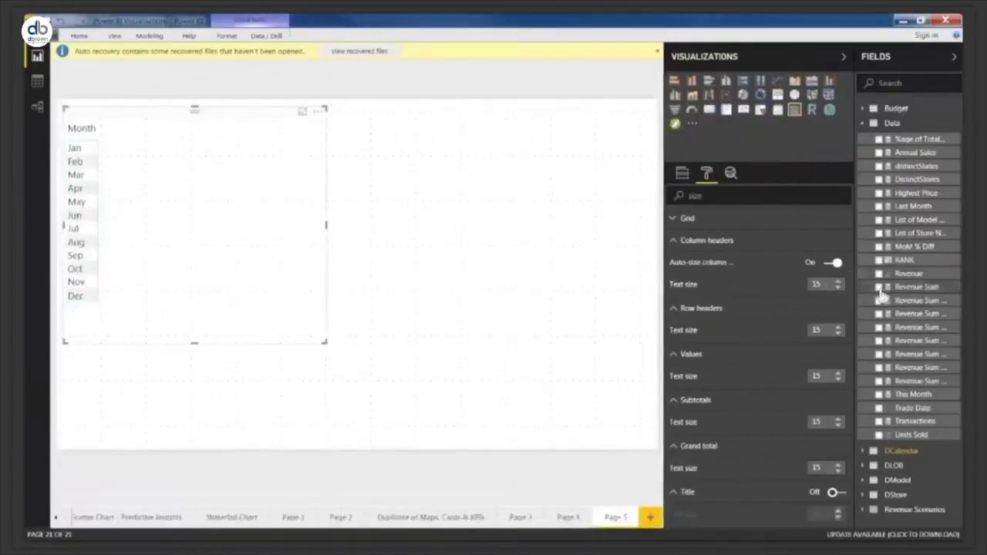
pyautogui.click(880, 288)
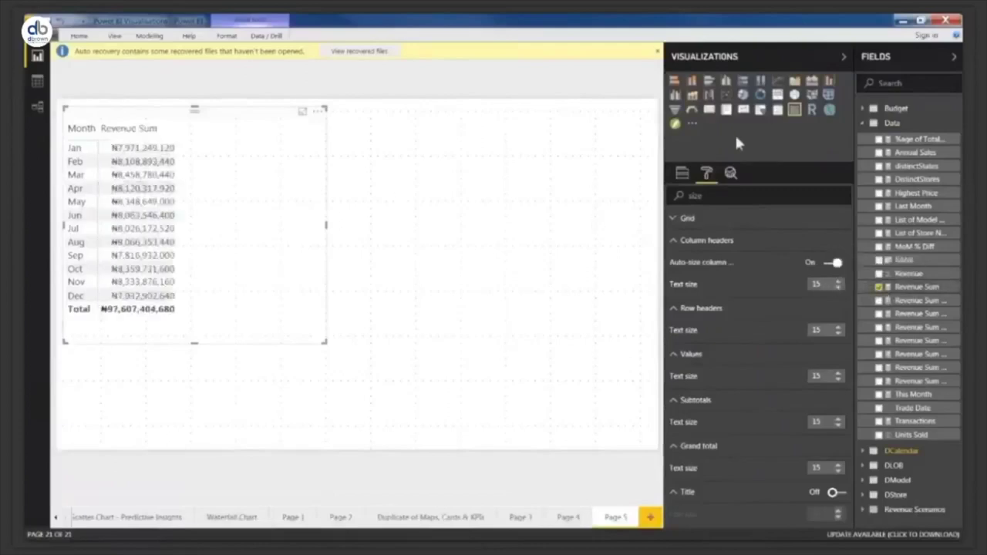
# Turn on background color scales in the conditional formatting of Revenue Sum in the matrix
pyautogui.click(841, 57)
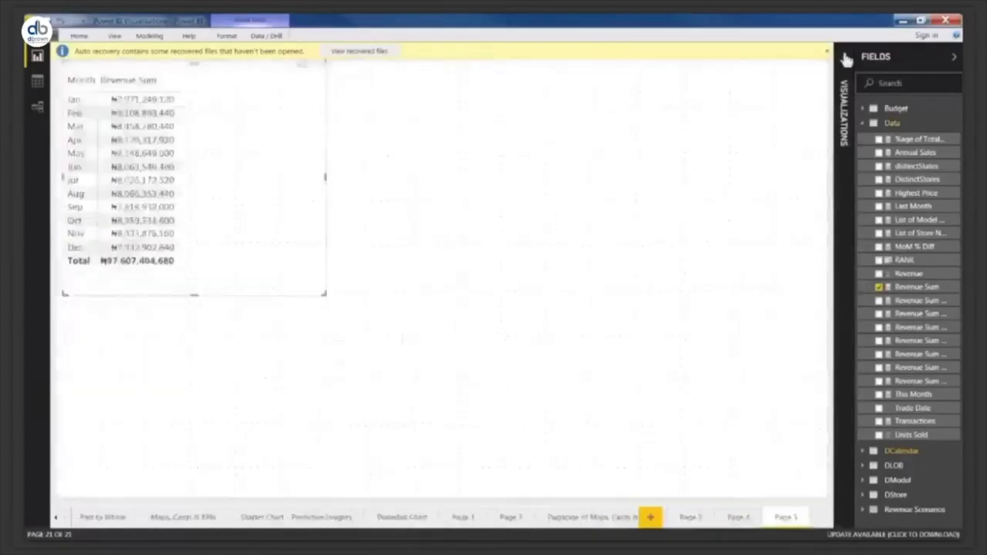
pyautogui.click(953, 59)
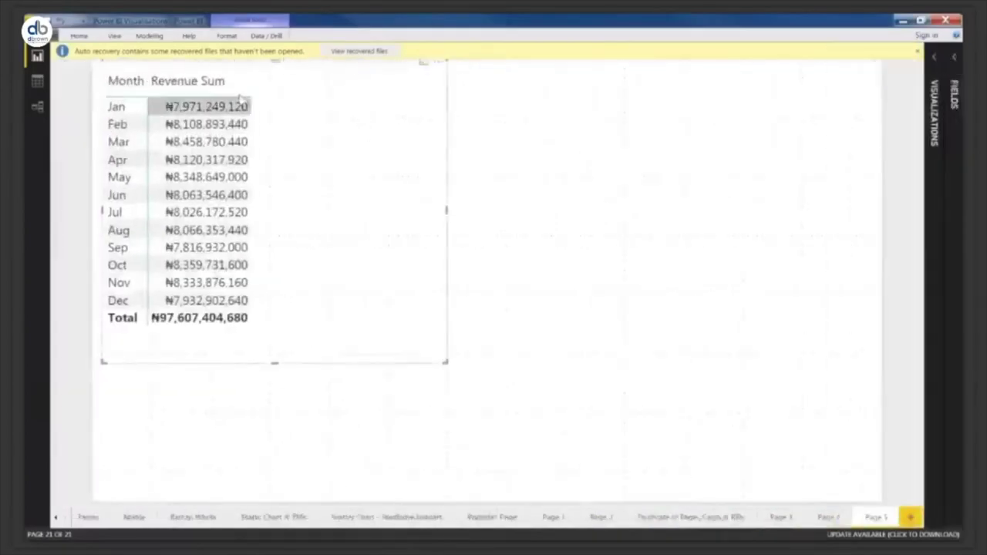
pyautogui.click(935, 64)
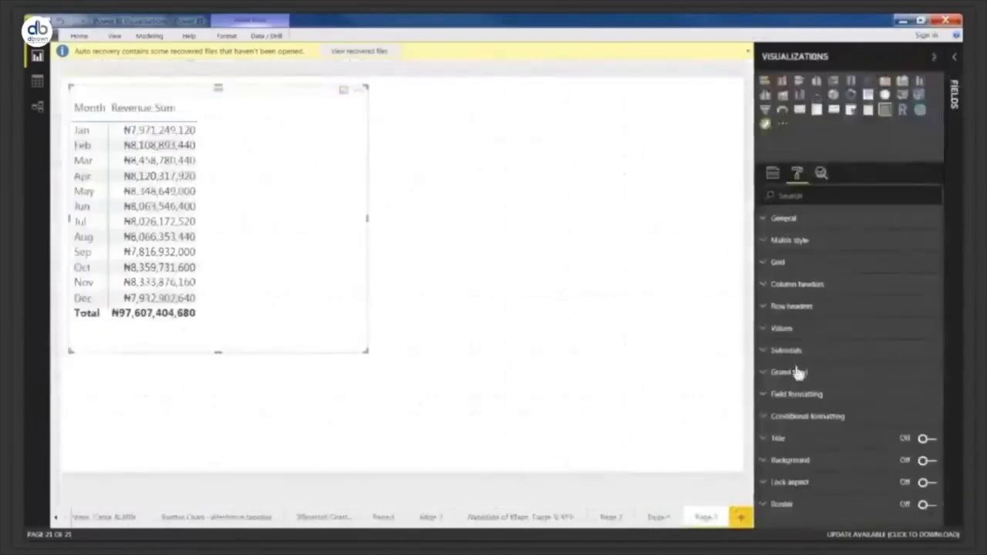
pyautogui.click(763, 419)
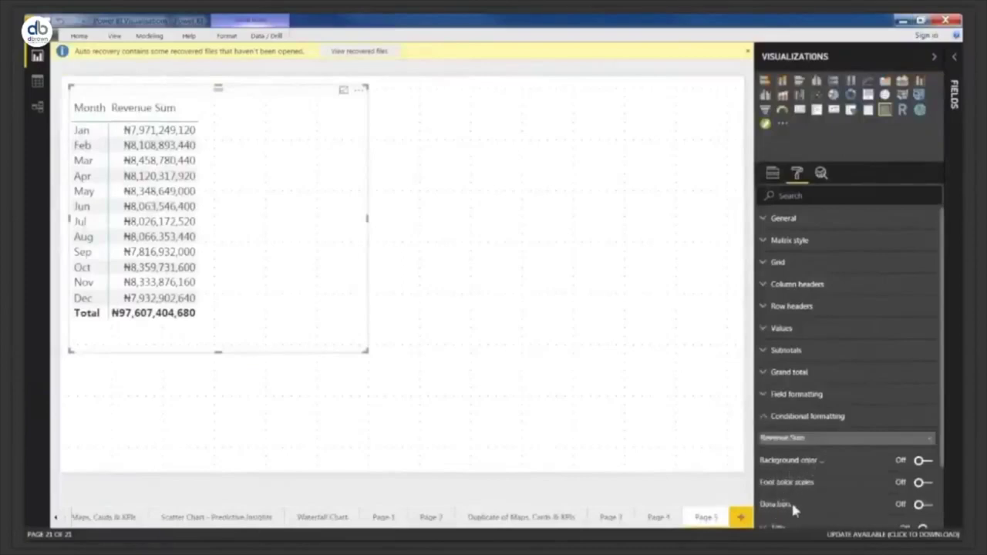
pyautogui.click(924, 463)
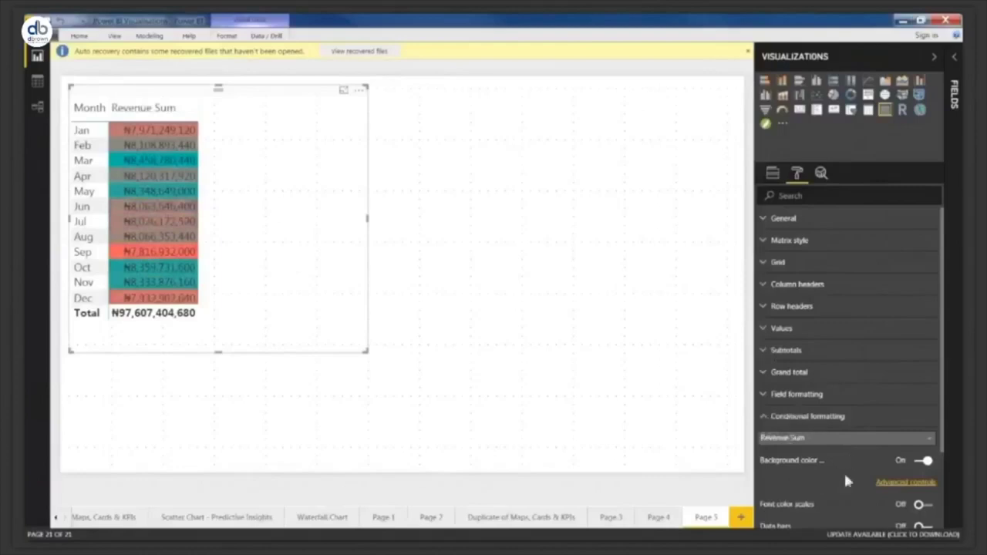
# Open the advanced controls for the background color scales and make the scale diverging with a pale yellow center color
pyautogui.click(904, 485)
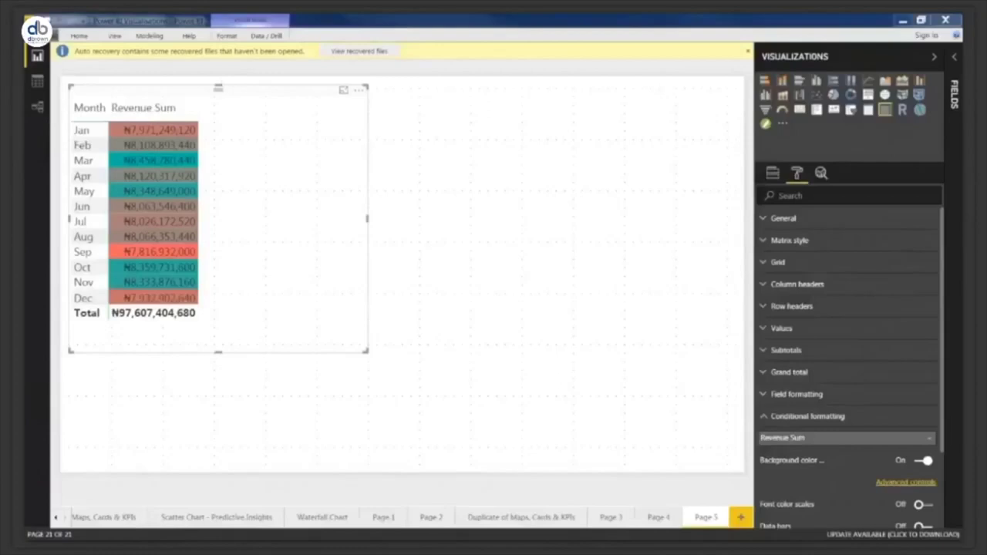
pyautogui.click(906, 482)
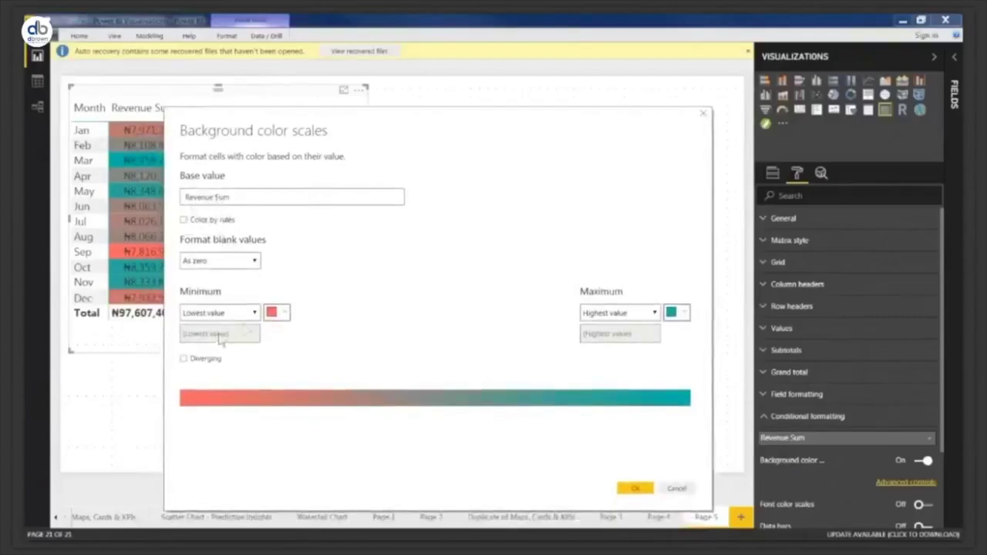
pyautogui.click(184, 360)
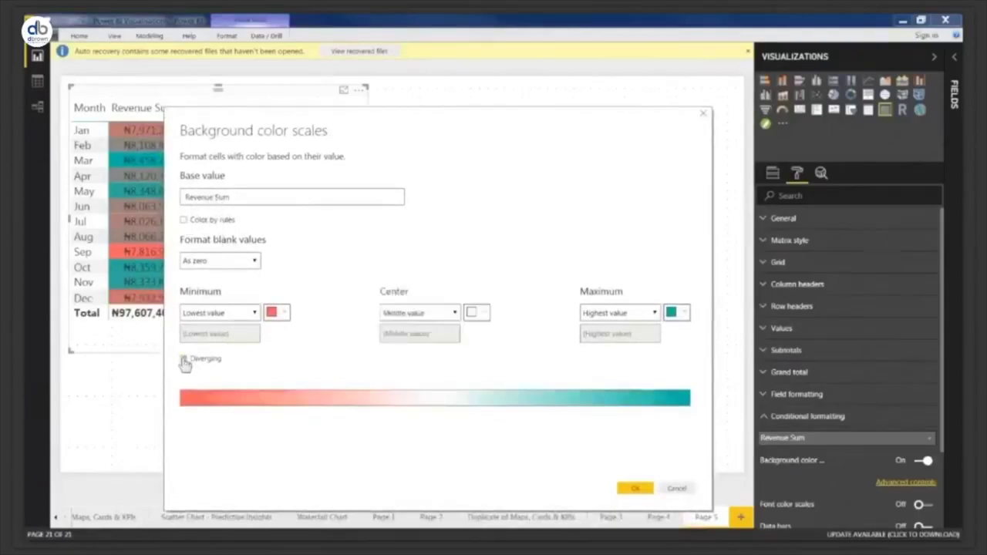
pyautogui.click(456, 313)
pyautogui.click(476, 314)
pyautogui.click(476, 314)
pyautogui.click(446, 361)
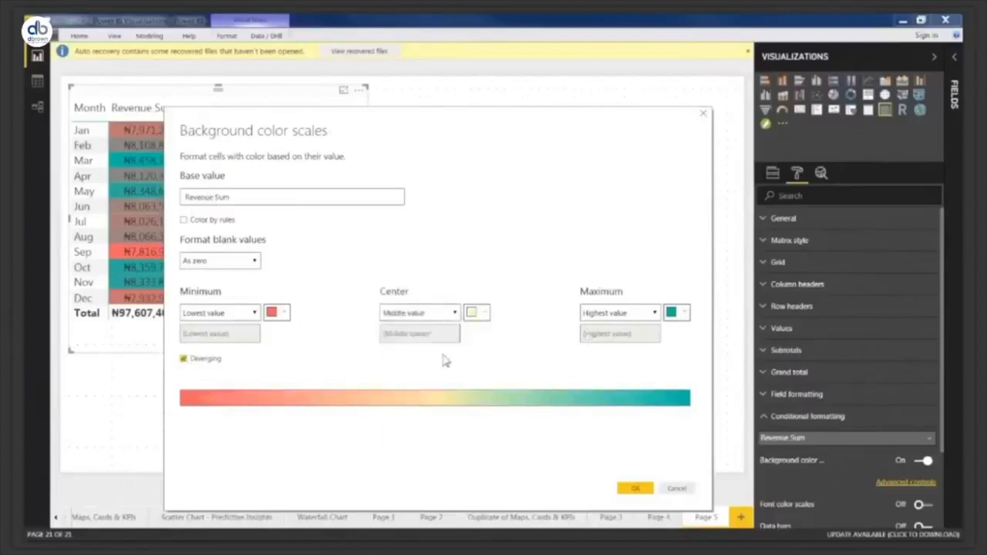
# Set a light red minimum color and a lighter teal maximum color, and apply the background color scale
pyautogui.click(285, 316)
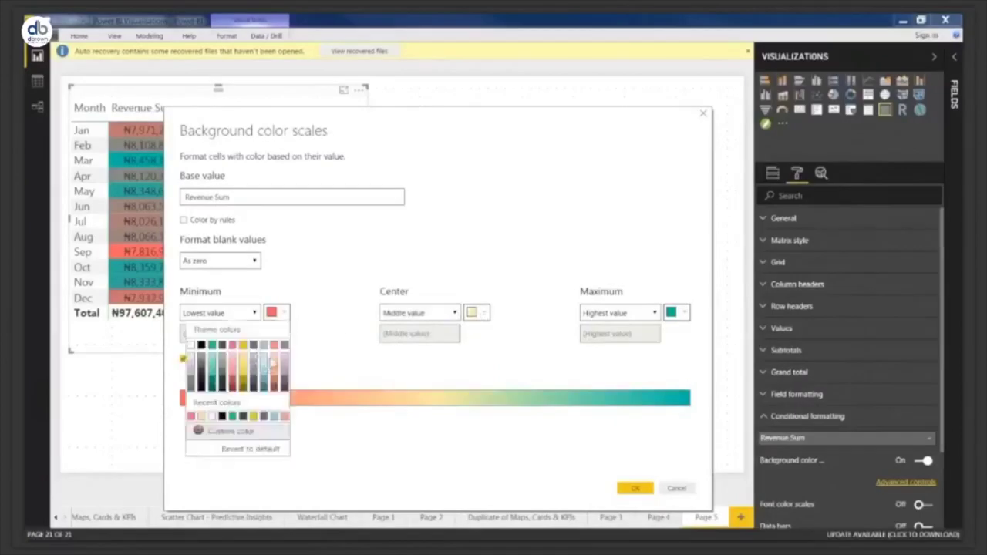
pyautogui.click(273, 359)
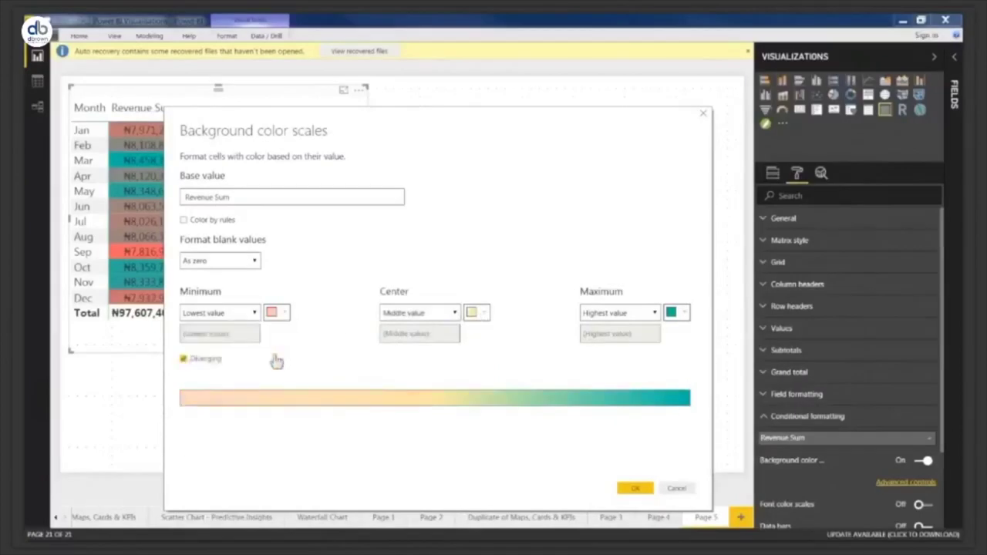
pyautogui.click(682, 312)
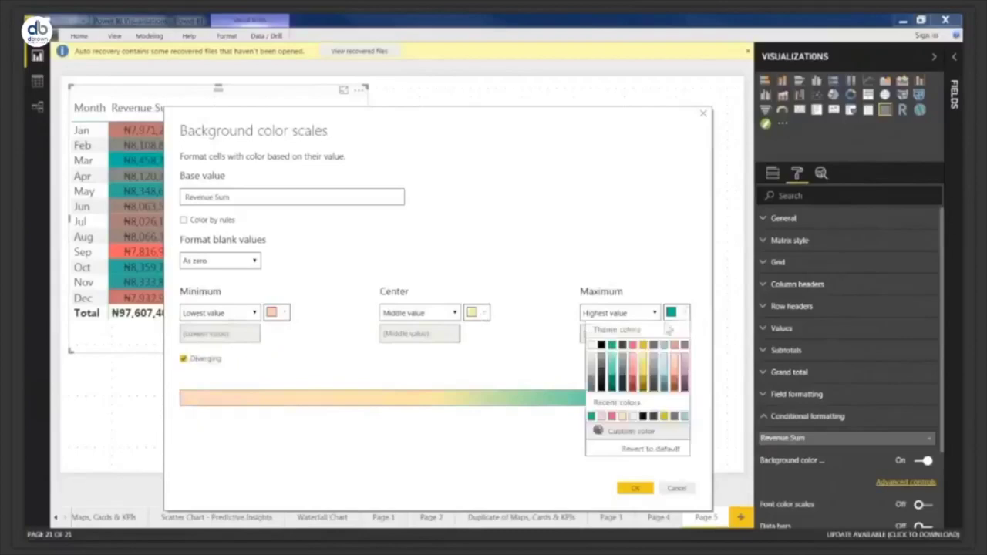
pyautogui.click(615, 362)
pyautogui.click(636, 490)
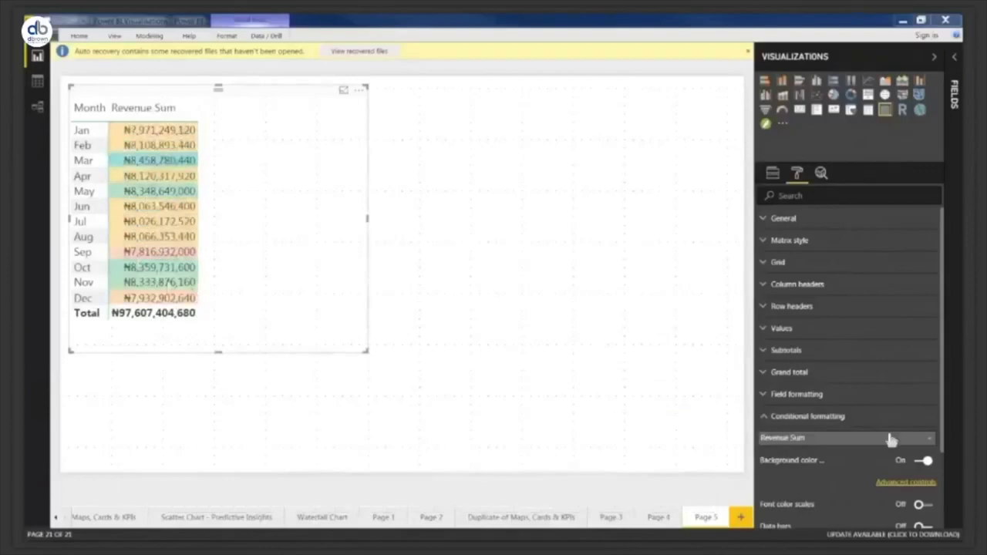
# Turn off the background color scales for Revenue Sum in the matrix
pyautogui.click(923, 463)
pyautogui.scroll(-2, 946, 463)
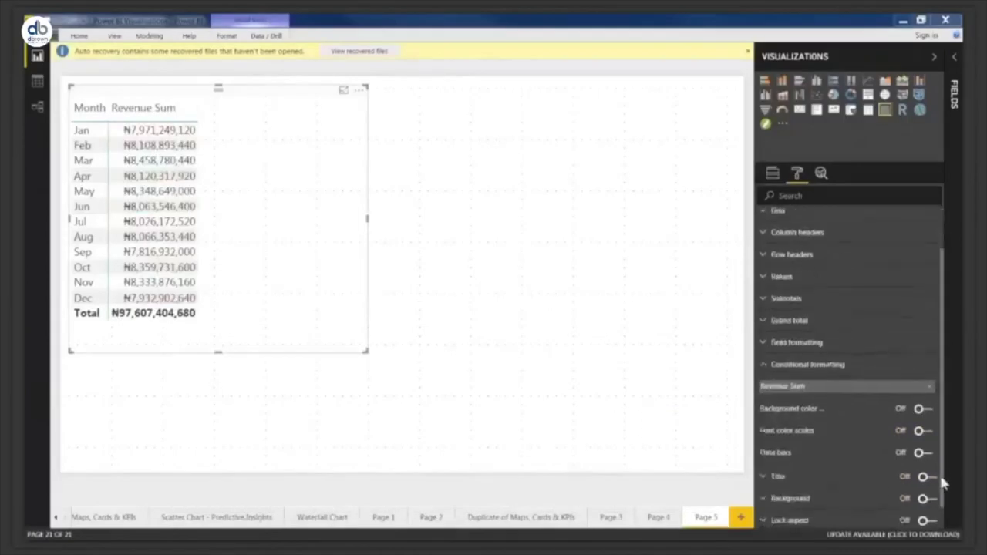
pyautogui.scroll(1, 926, 459)
pyautogui.scroll(1, 920, 451)
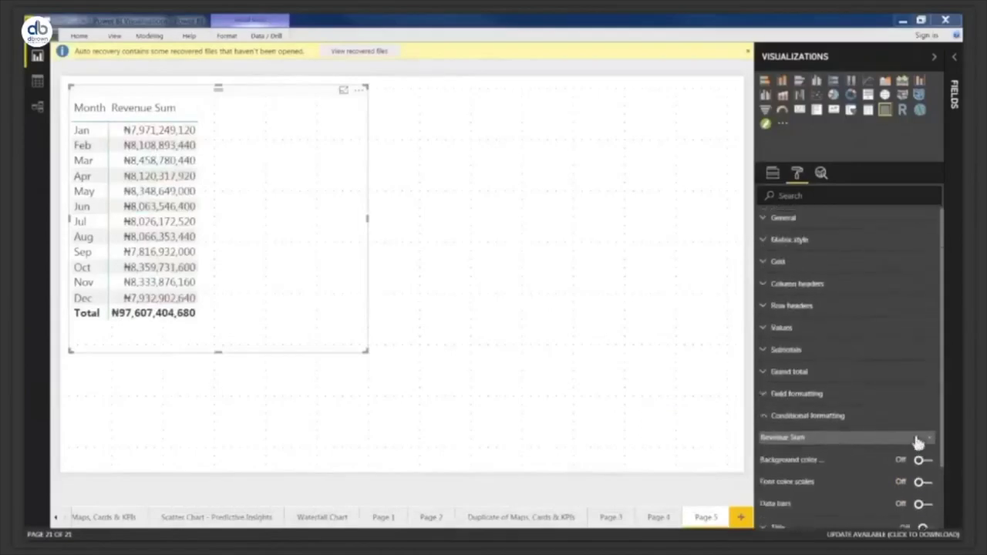
pyautogui.scroll(-2, 918, 442)
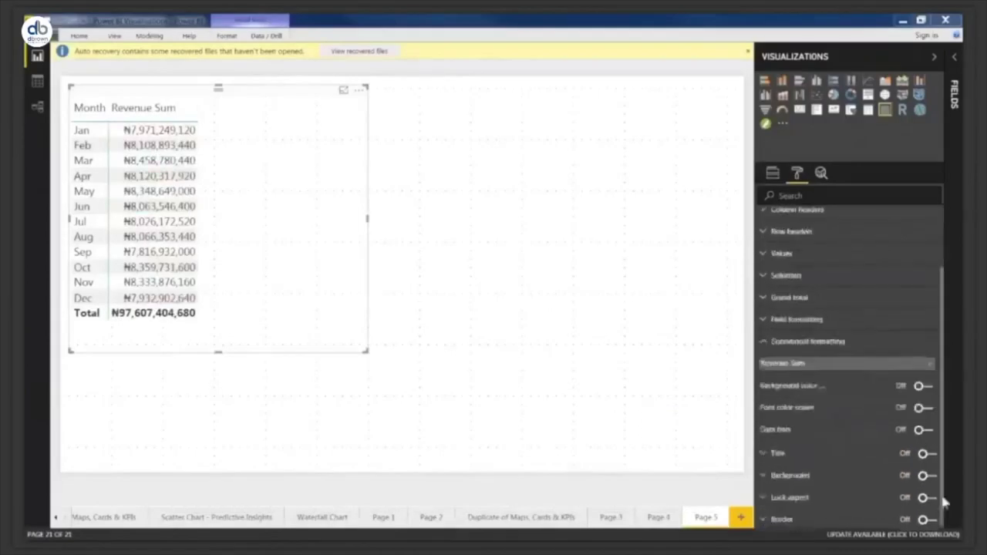
# Turn on data bars in the conditional formatting of Revenue Sum and widen the Revenue Sum column
pyautogui.click(767, 347)
pyautogui.click(768, 417)
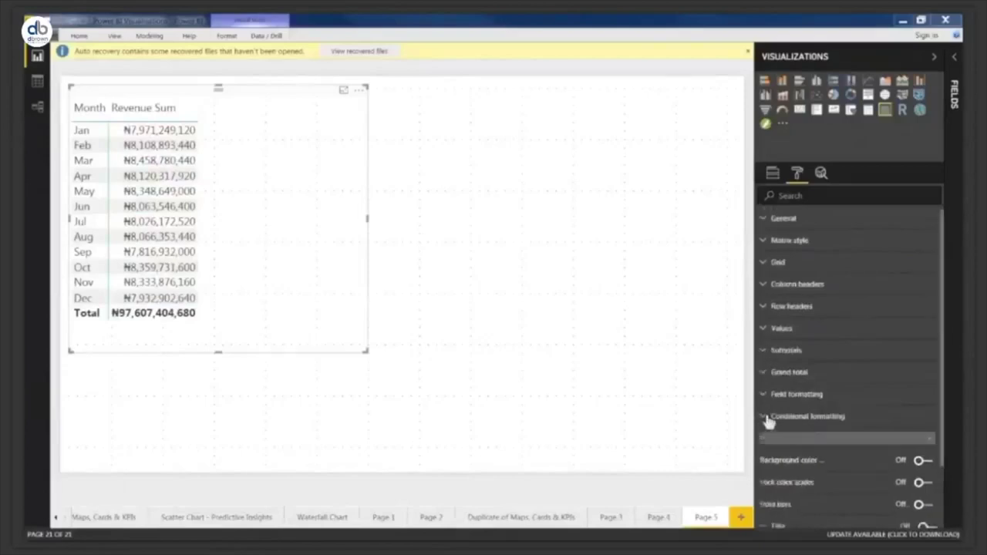
pyautogui.click(925, 505)
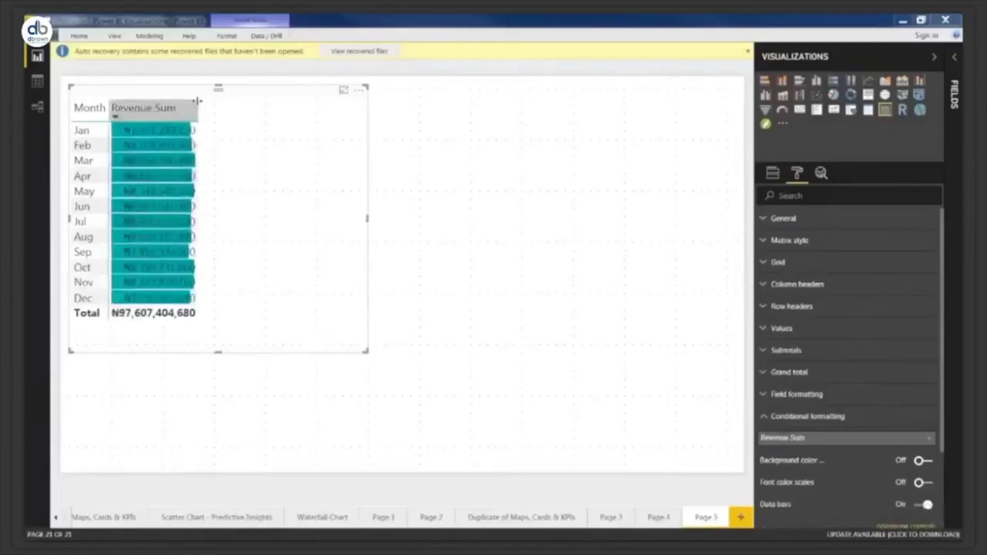
pyautogui.moveTo(198, 101); pyautogui.dragTo(307, 127)
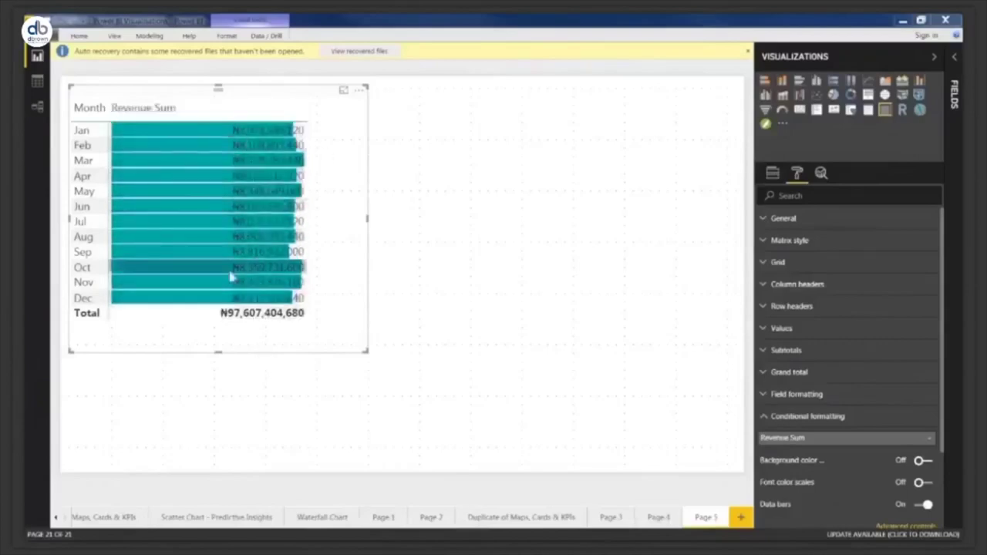
# Replace the data bars on Revenue Sum with font color scales combined with background color scales
pyautogui.click(922, 506)
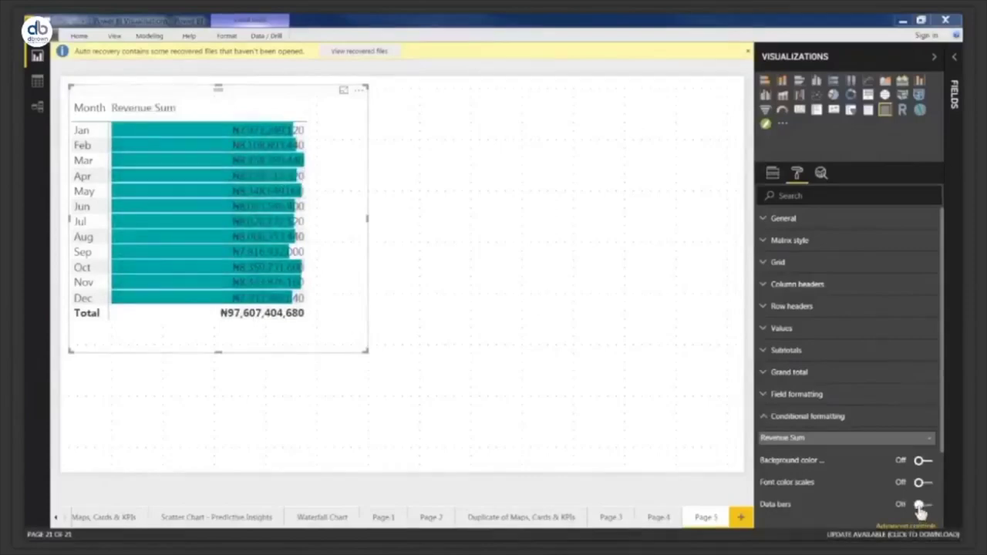
pyautogui.click(924, 483)
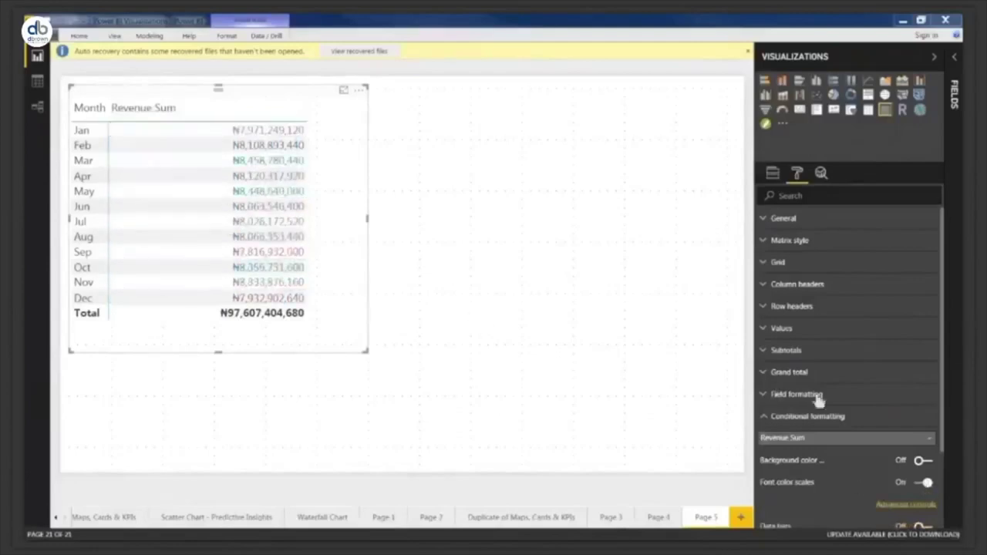
pyautogui.click(925, 461)
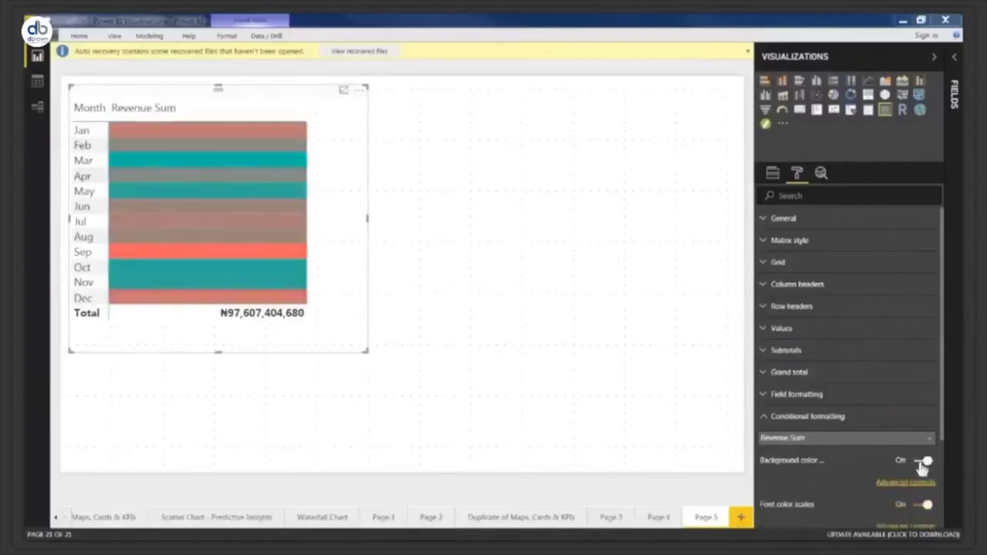
# Turn off the font color scales and combine background color scales with data bars on Revenue Sum
pyautogui.click(924, 463)
pyautogui.click(925, 485)
pyautogui.click(924, 461)
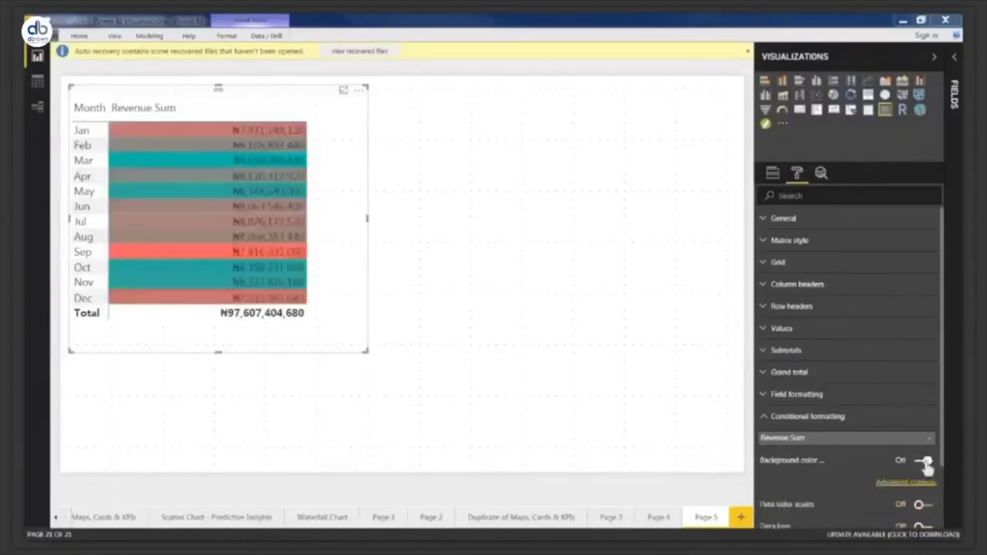
pyautogui.click(924, 528)
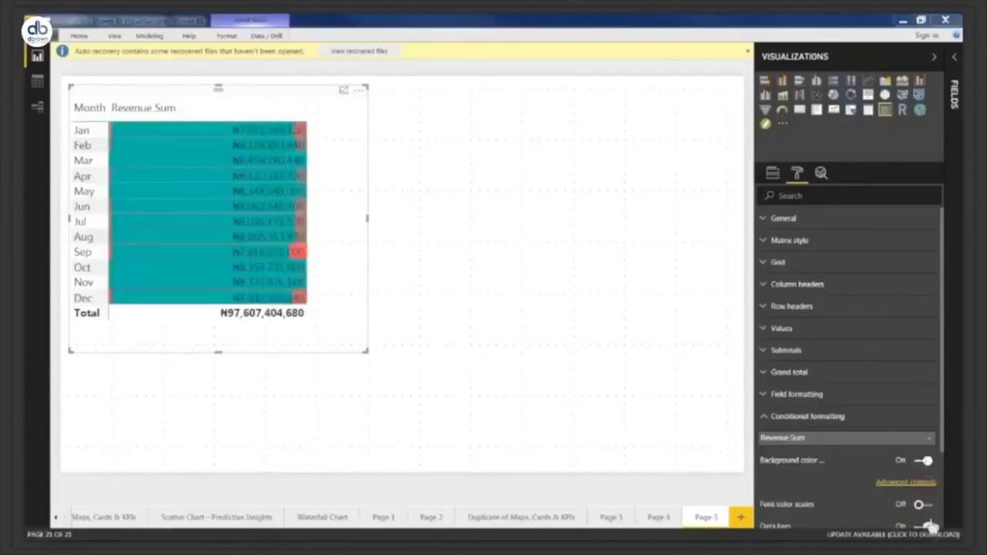
# Turn off the data bars and background color scales for Revenue Sum and collapse the conditional formatting options
pyautogui.moveTo(947, 426); pyautogui.dragTo(943, 488)
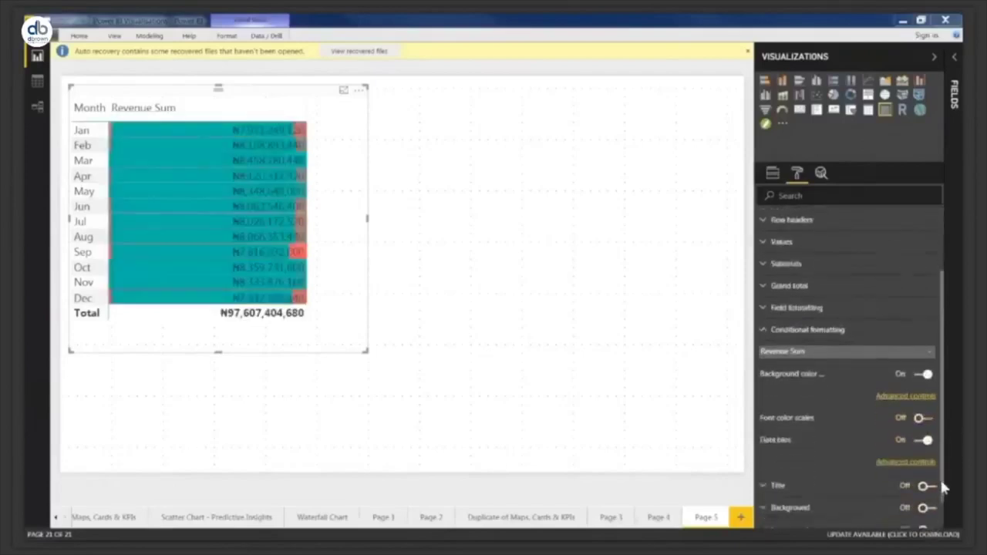
pyautogui.click(923, 439)
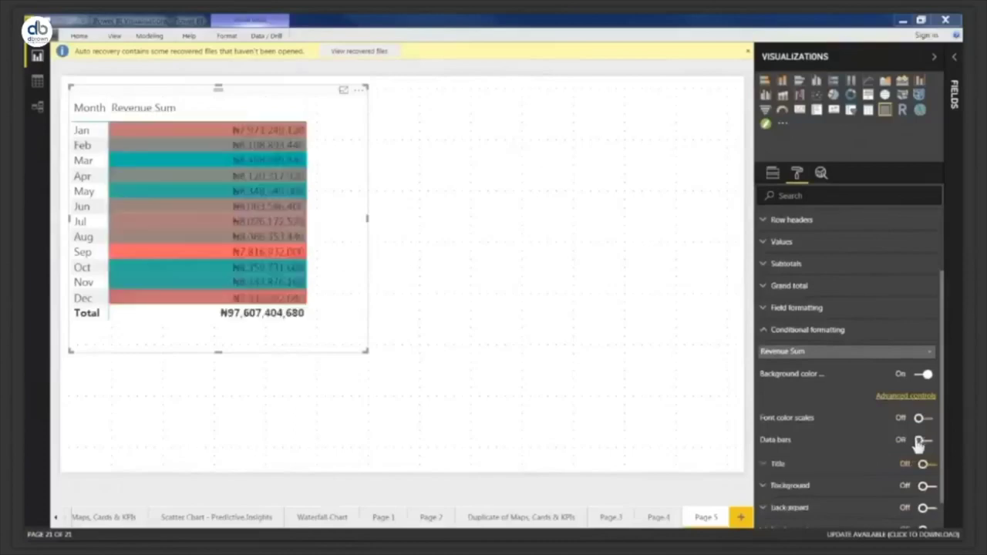
pyautogui.click(923, 375)
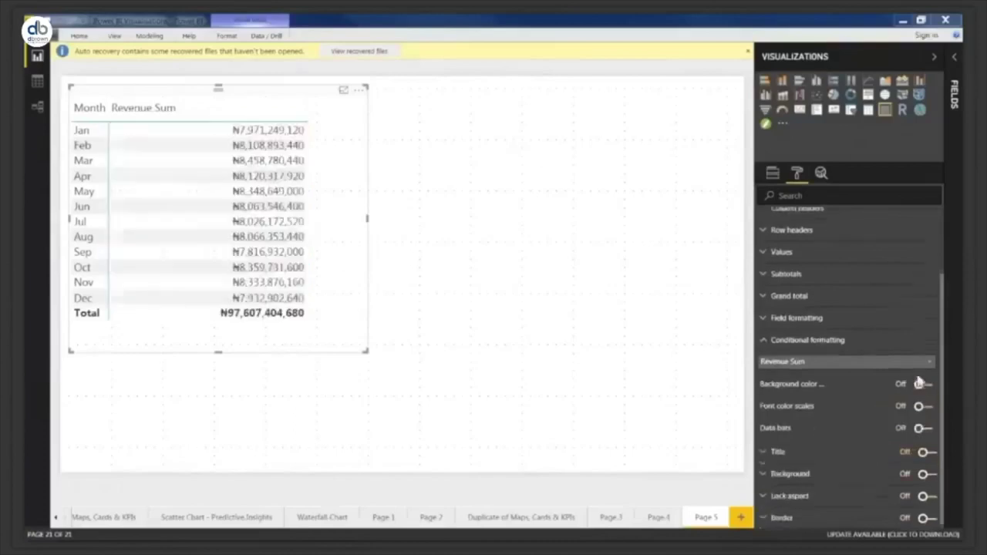
pyautogui.click(766, 343)
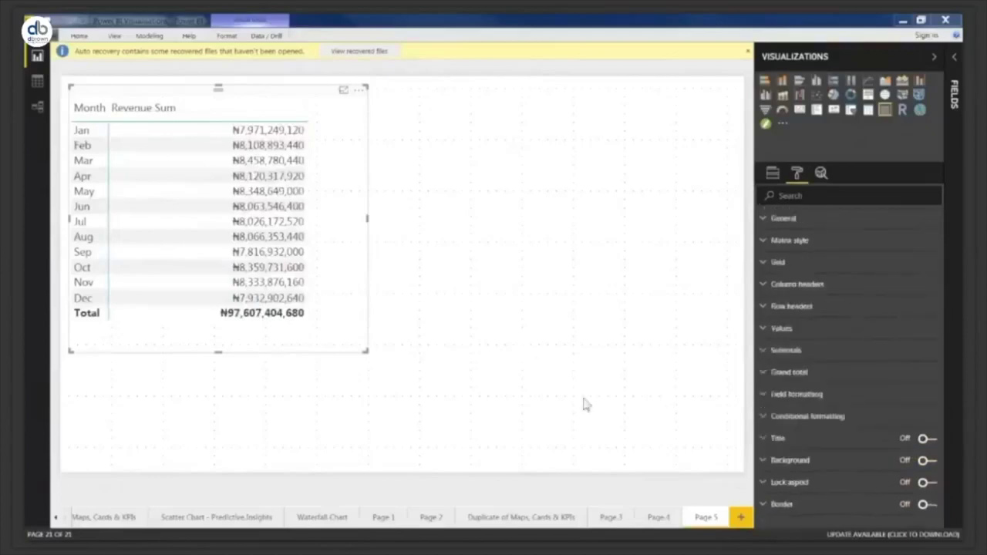